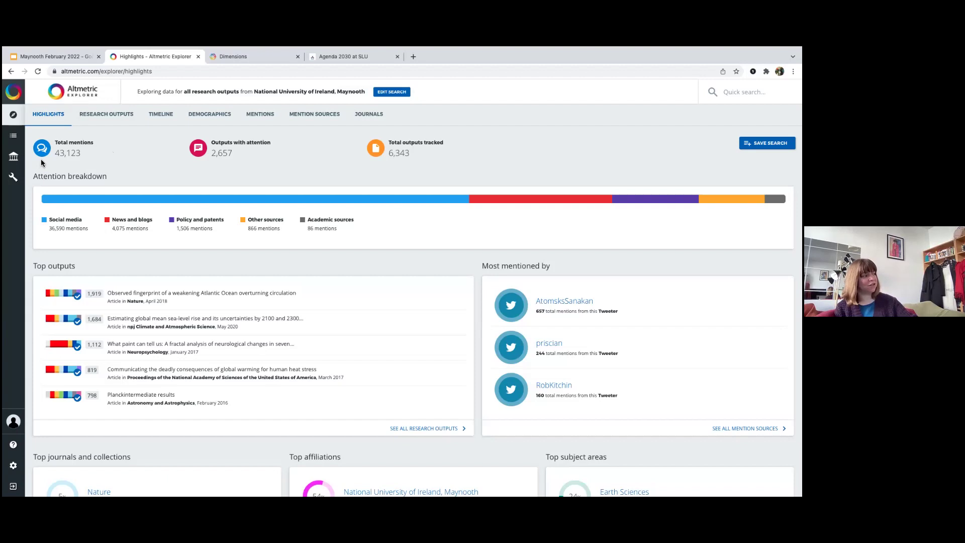
Open My Institution and switch its directory from authors to the Departments list.
mouse_move(71, 204)
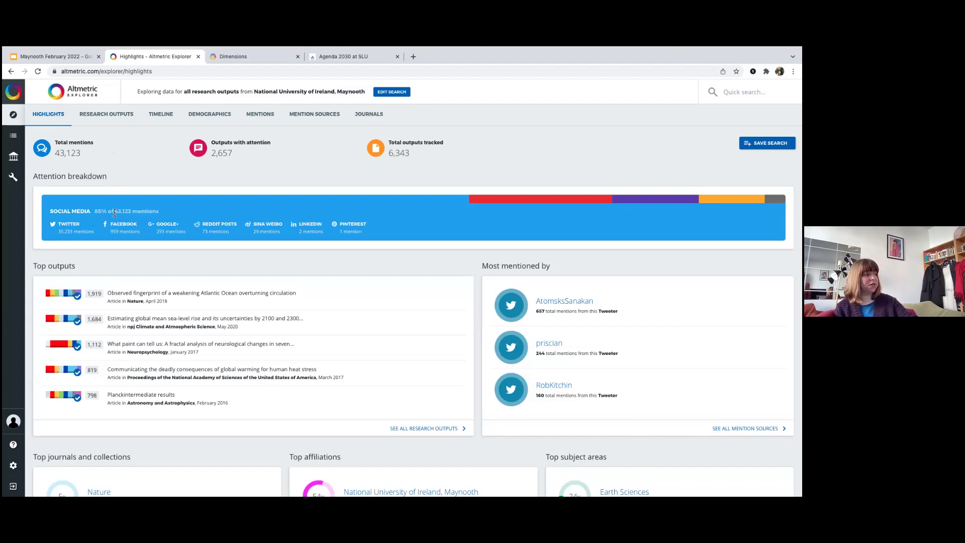
mouse_move(520, 204)
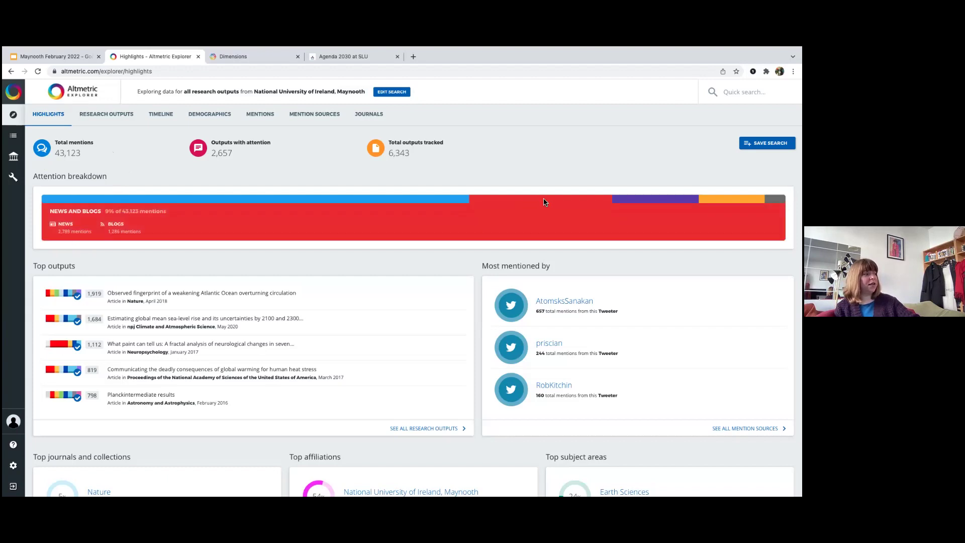
mouse_move(631, 197)
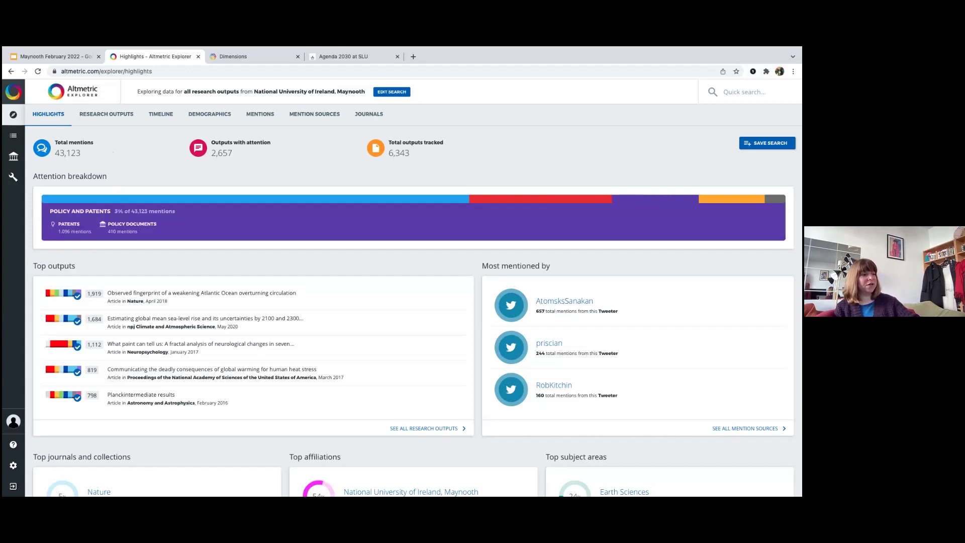
mouse_move(731, 199)
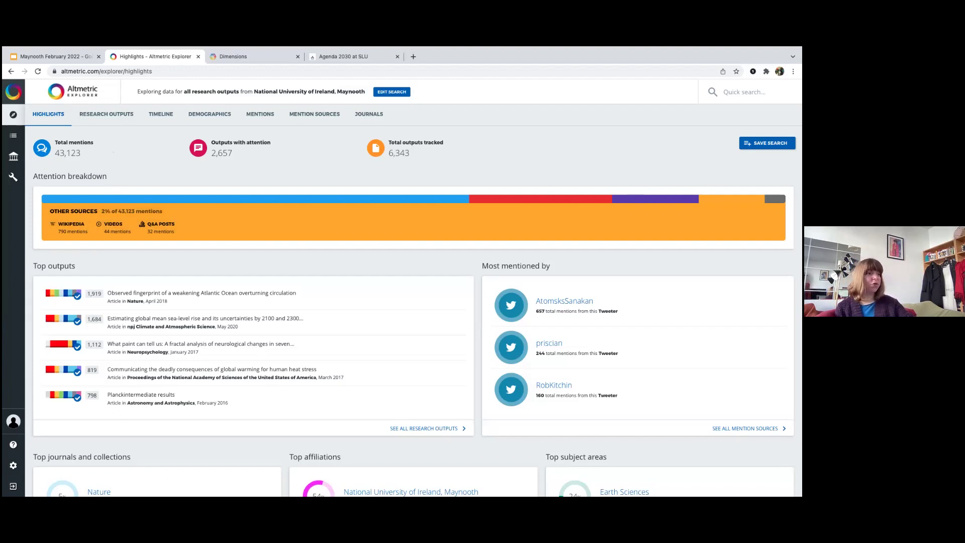
mouse_move(774, 199)
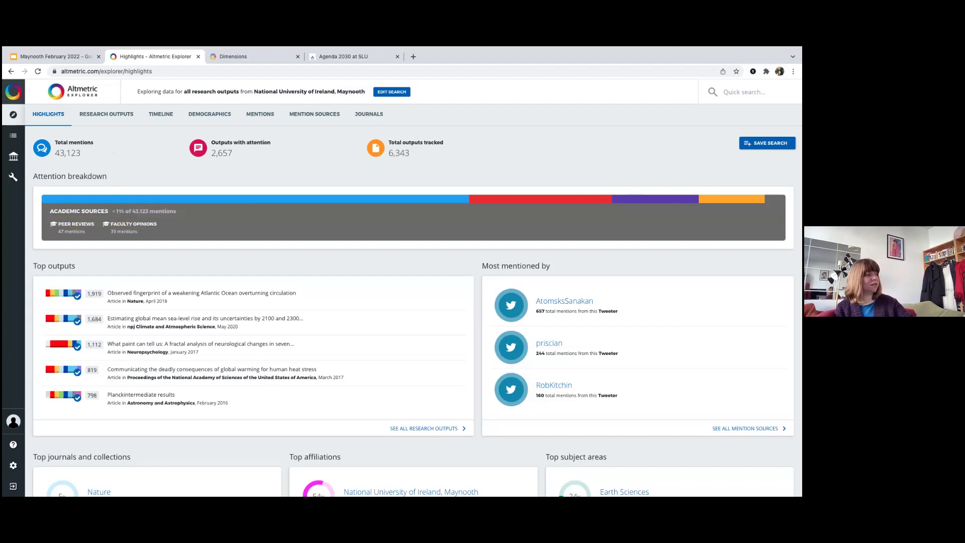
mouse_move(450, 211)
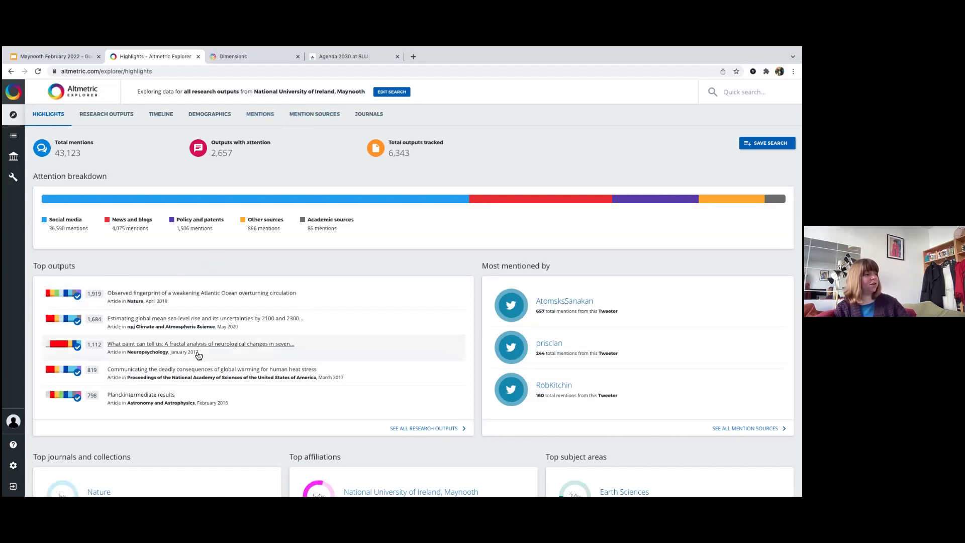
scroll(375, 401, "down", 1)
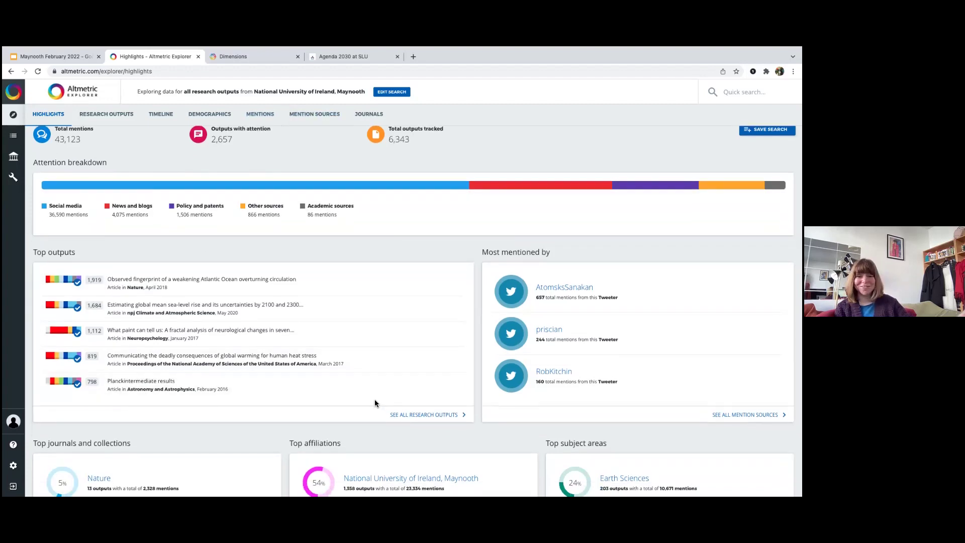
scroll(375, 402, "down", 10)
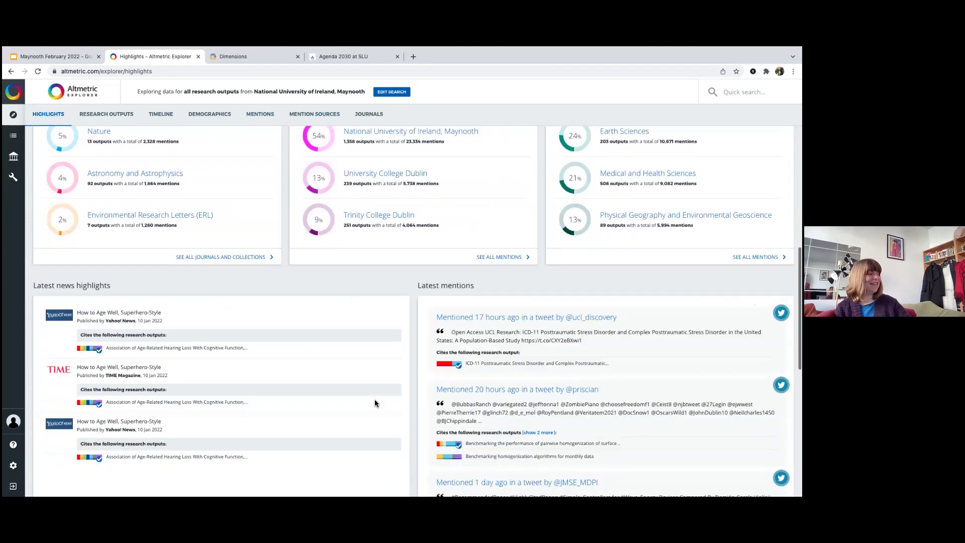
scroll(375, 402, "down", 5)
scroll(375, 400, "up", 12)
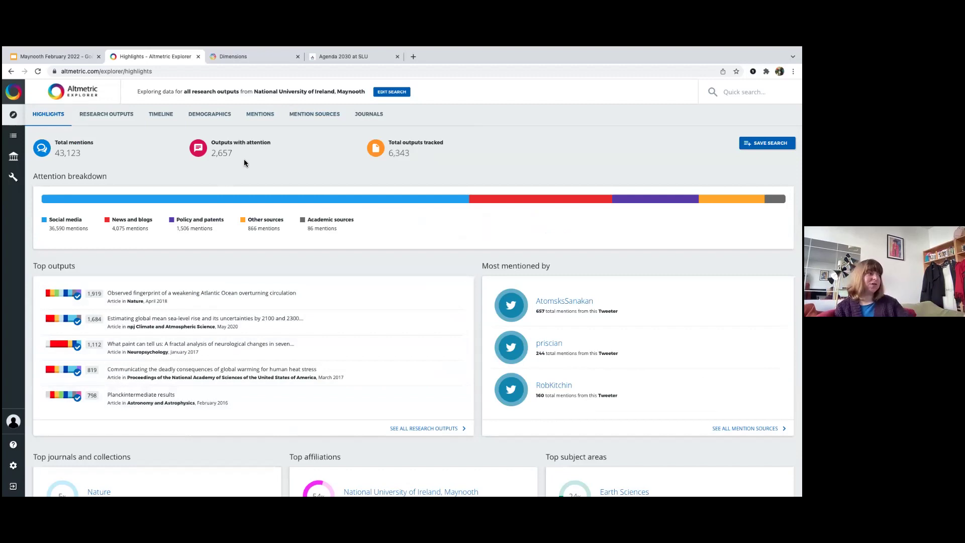
left_click(13, 158)
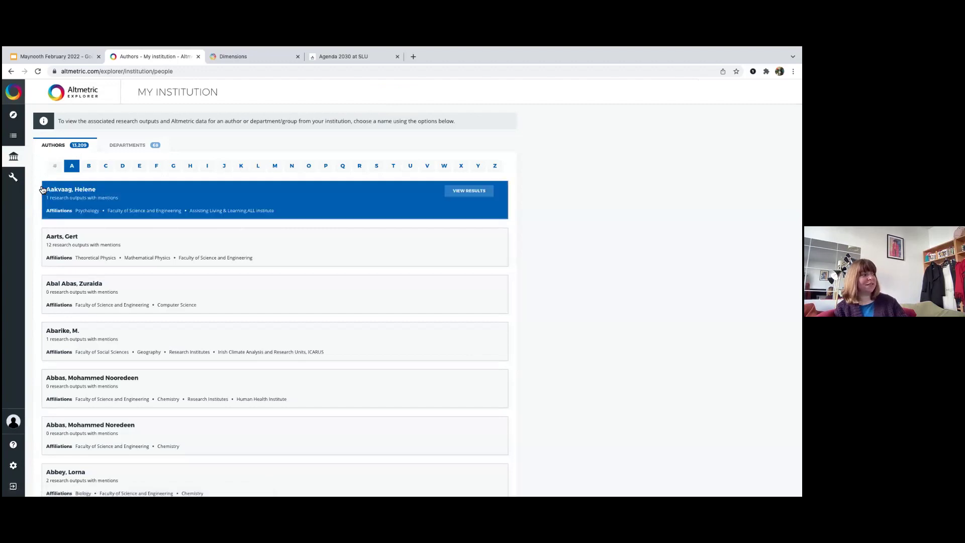
left_click(130, 146)
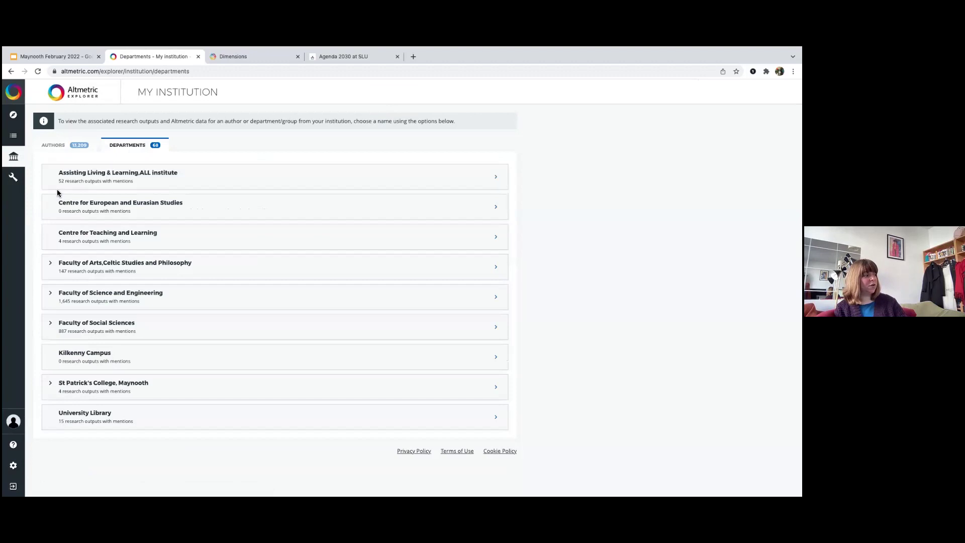
Expand Faculty of Arts and Research Institutes, then view the Faculty of Arts research outputs.
left_click(49, 278)
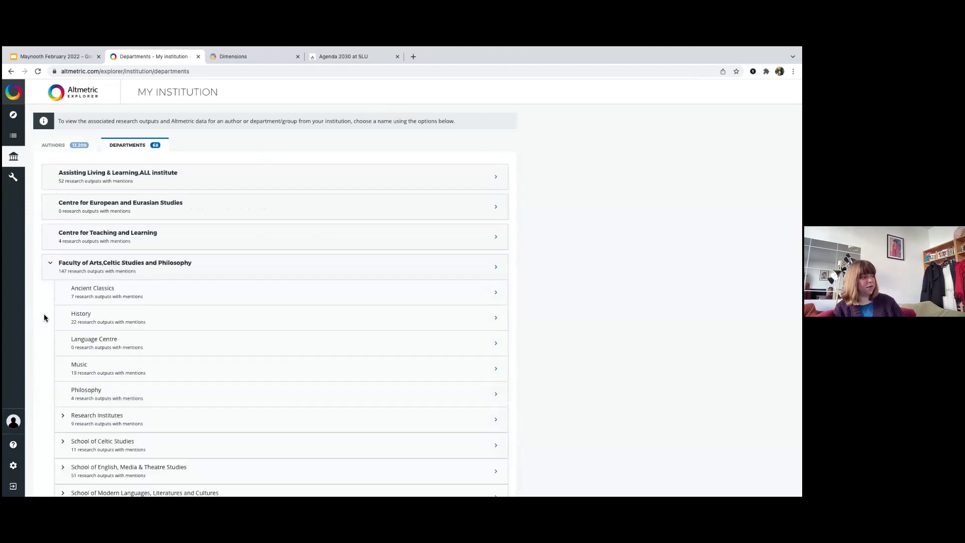
scroll(45, 344, "down", 1)
scroll(45, 347, "down", 2)
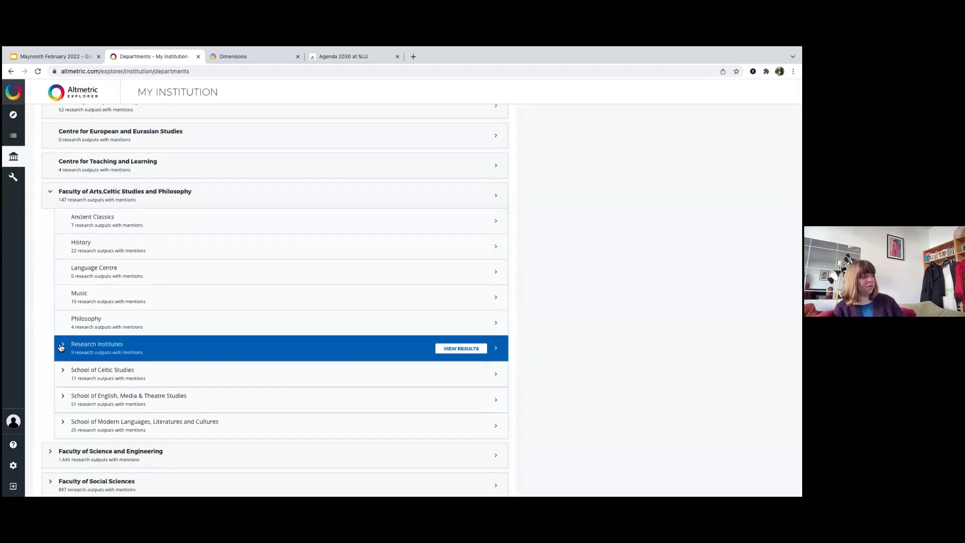
left_click(59, 353)
scroll(59, 352, "down", 1)
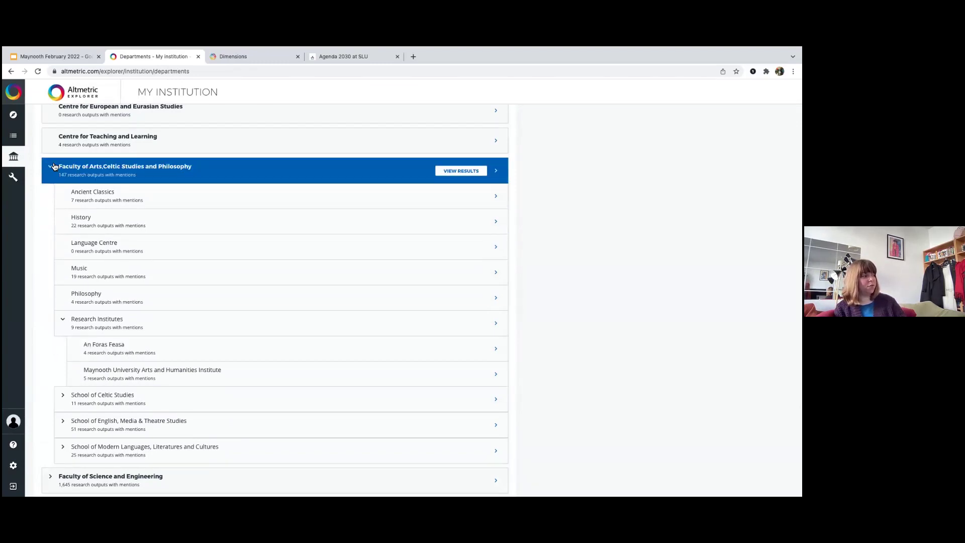
left_click(456, 174)
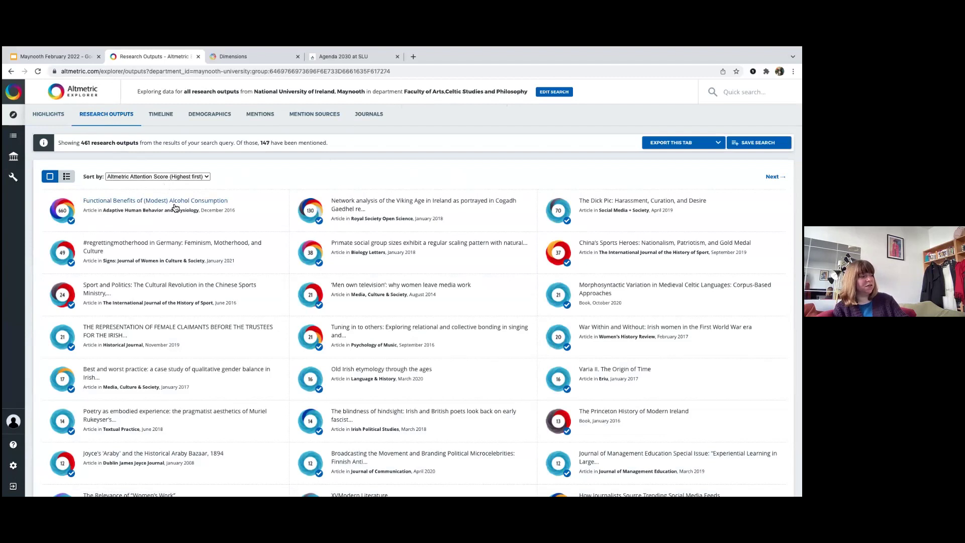
Check the Export and Sort by options without changing anything, then return to the institution-wide Highlights.
scroll(160, 221, "down", 2)
scroll(161, 223, "down", 10)
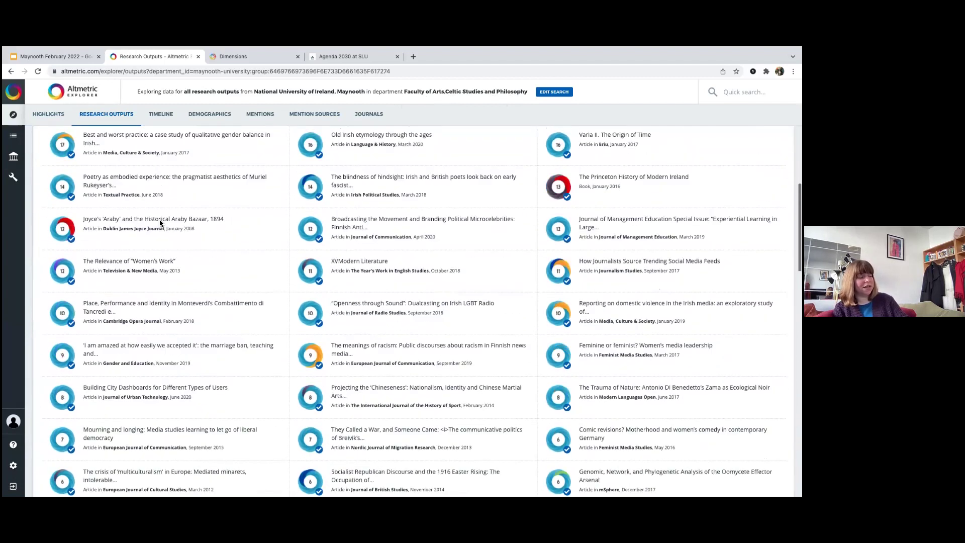
scroll(161, 224, "up", 10)
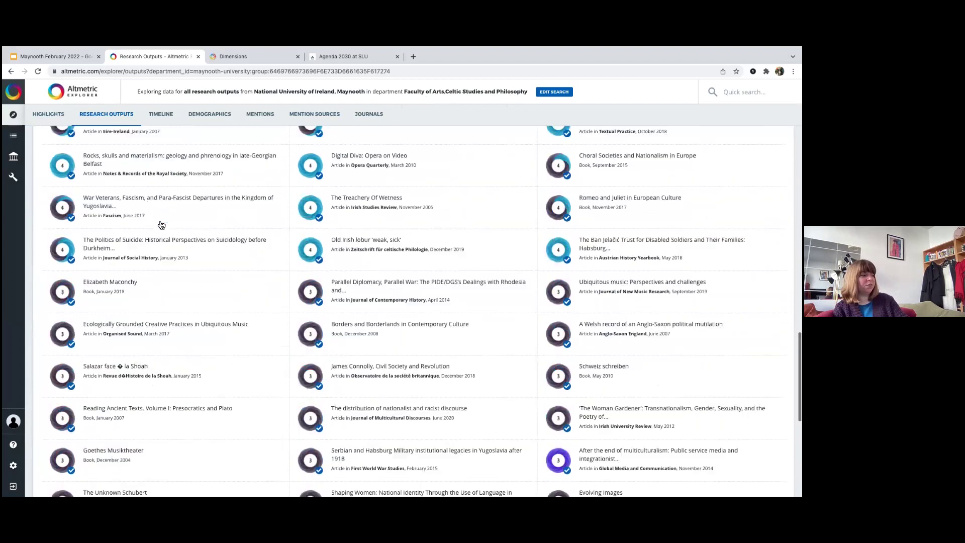
left_click(718, 143)
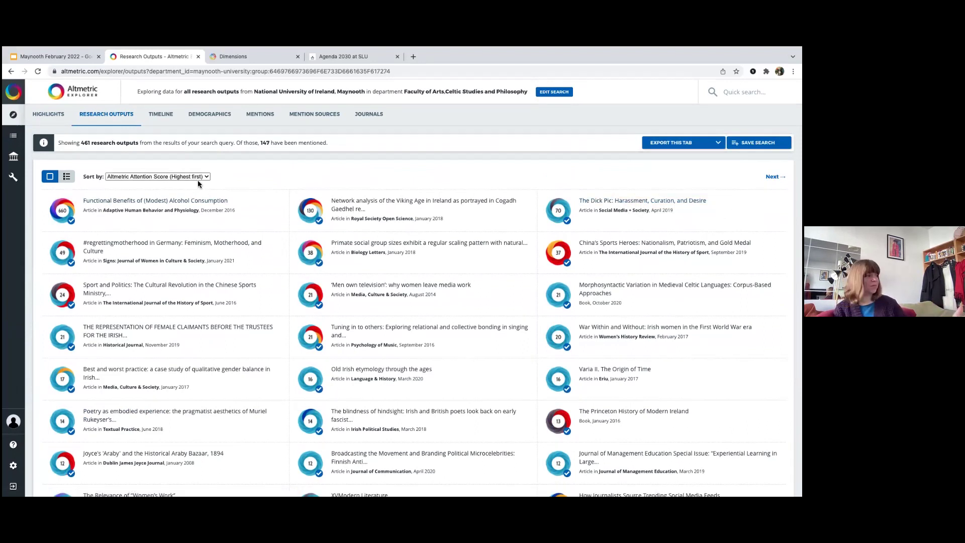
left_click(160, 177)
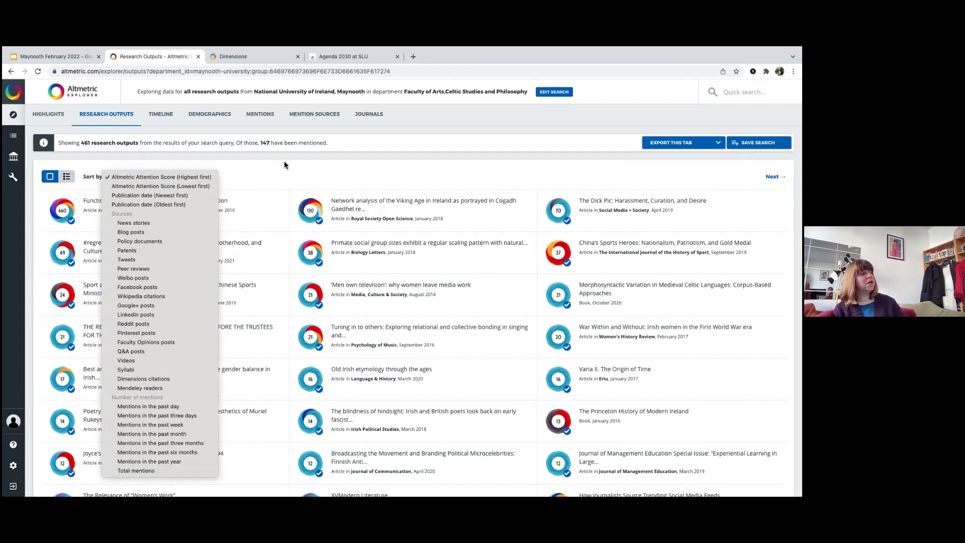
left_click(13, 115)
left_click(365, 115)
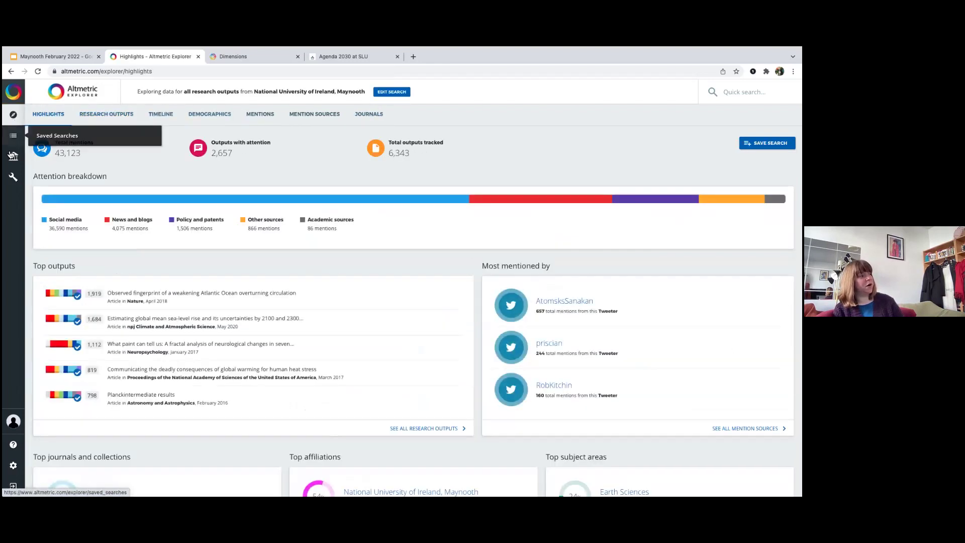
Sort all research outputs by Policy documents and open 'Observed fingerprint of a weakening Atlantic Ocean overturning circulation'.
left_click(95, 114)
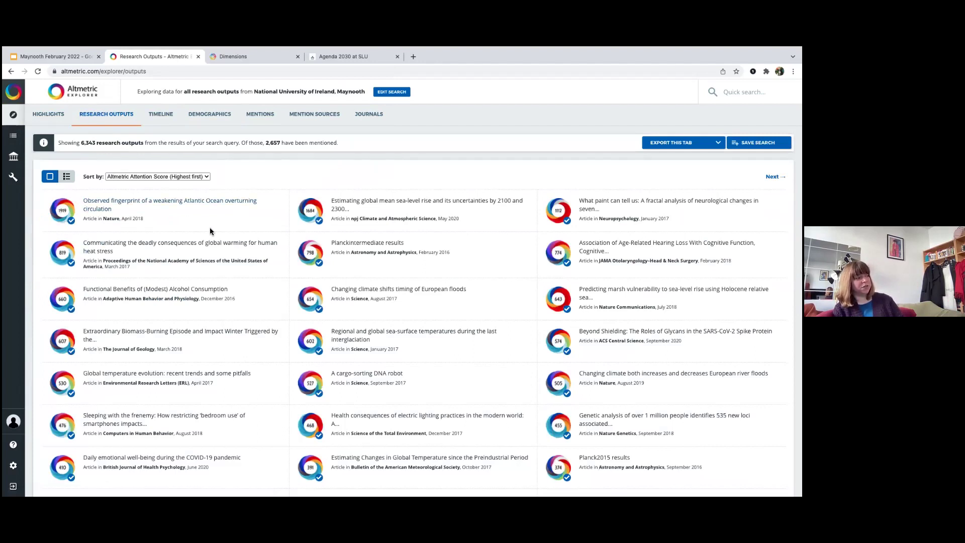
left_click(183, 177)
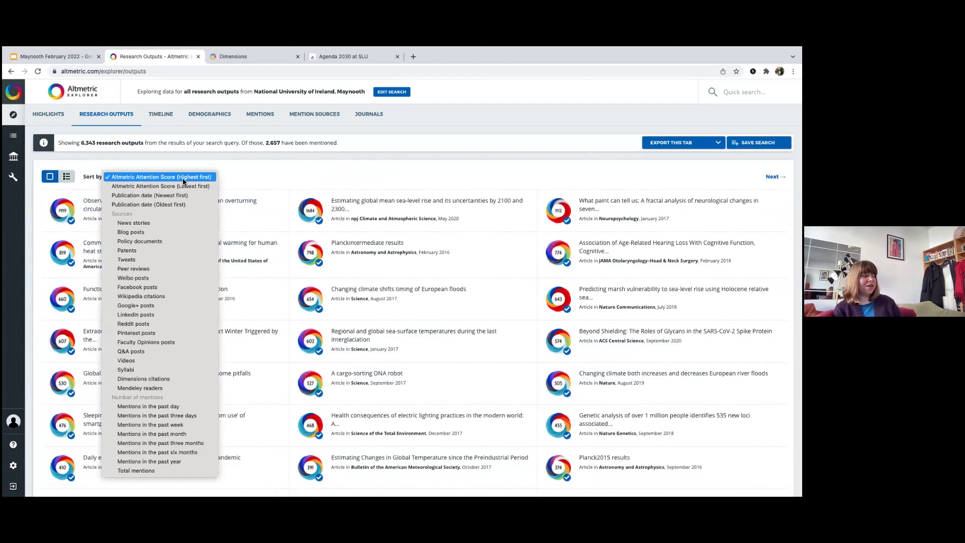
left_click(165, 242)
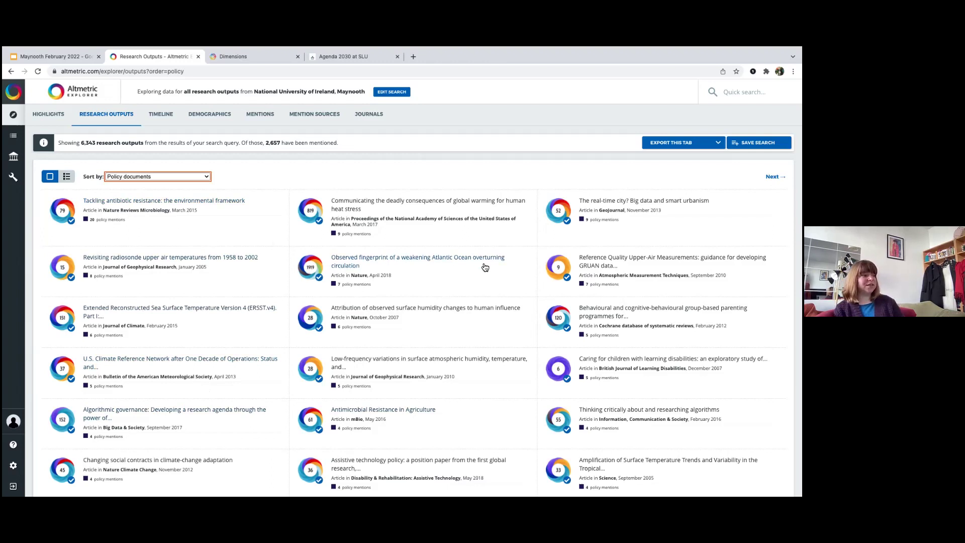
left_click(348, 257)
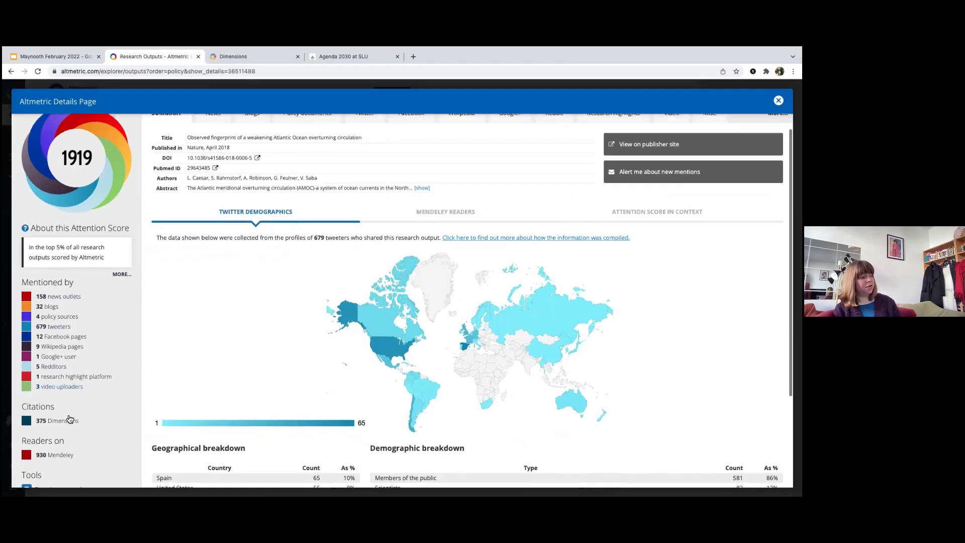
scroll(65, 416, "down", 5)
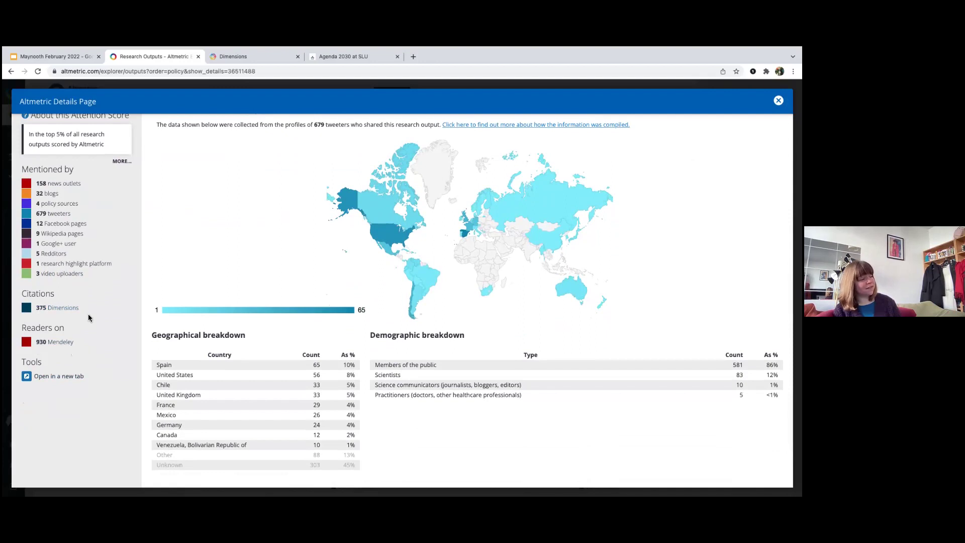
scroll(87, 317, "up", 1)
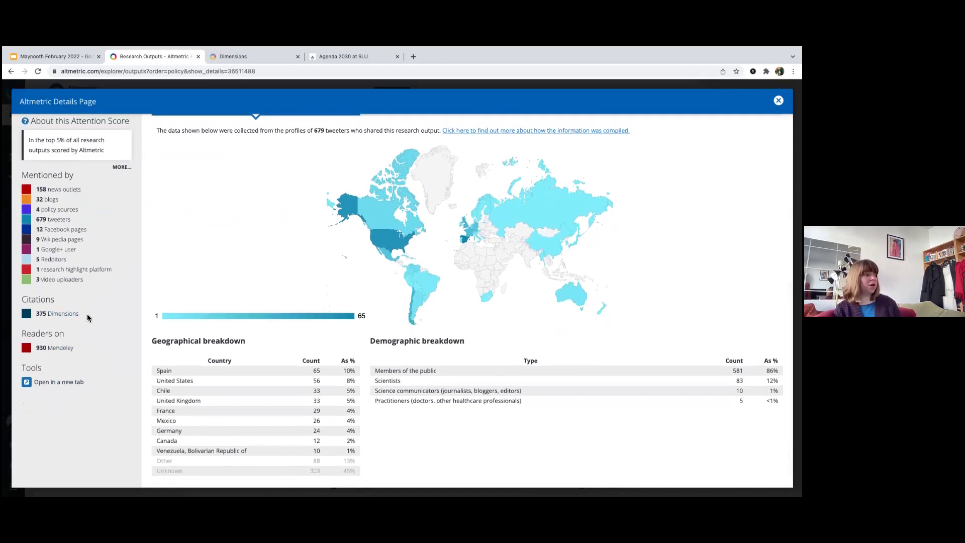
scroll(87, 314, "up", 5)
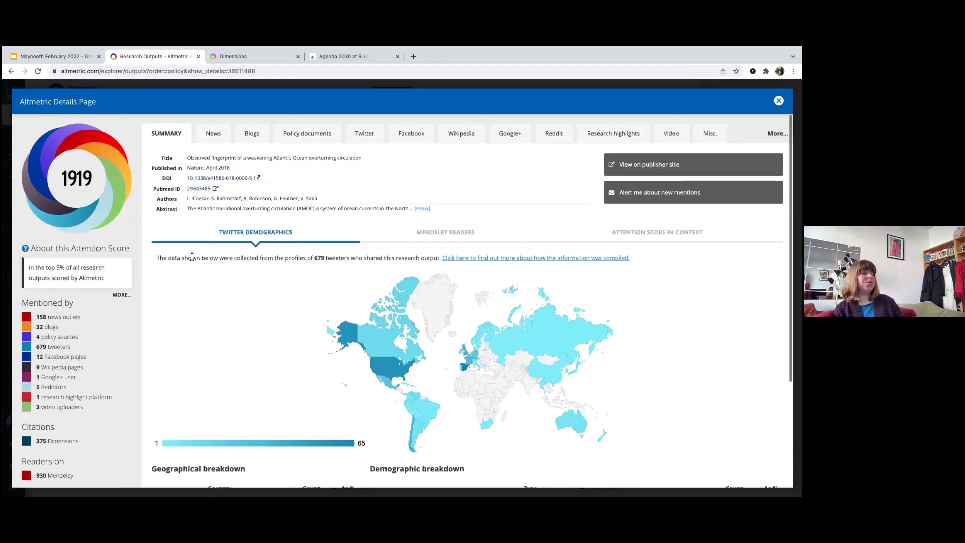
scroll(193, 256, "down", 3)
scroll(191, 258, "down", 3)
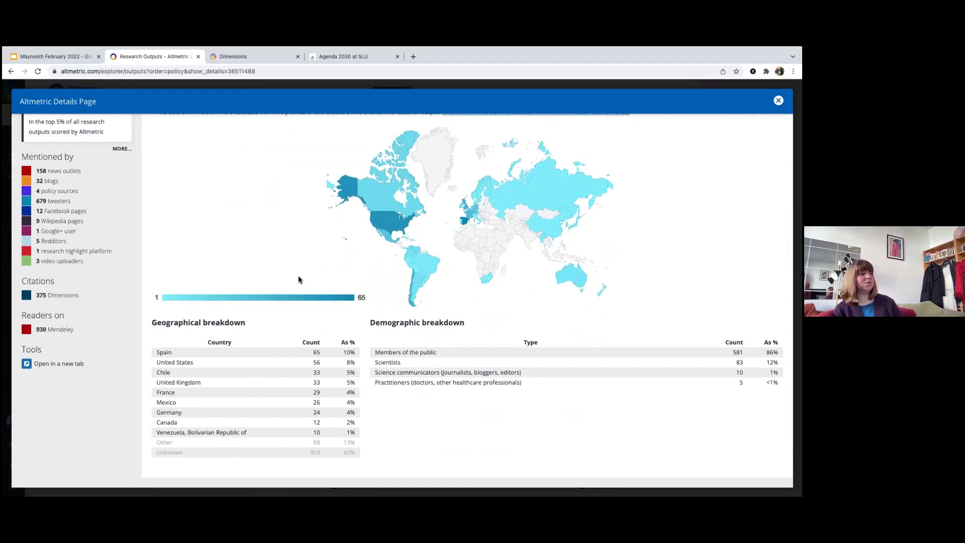
scroll(292, 272, "up", 3)
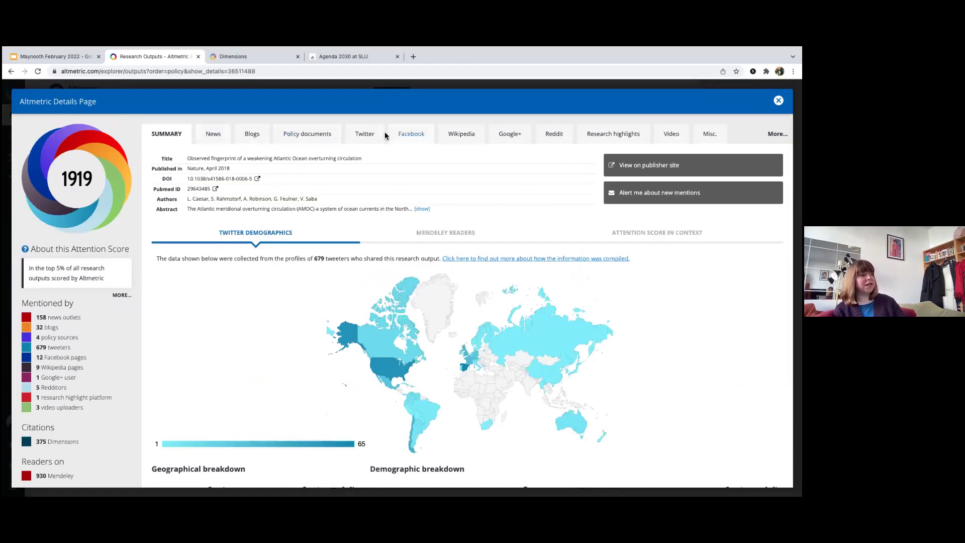
Browse the paper's News stories and Blogs, ending on its 7 citing Policy documents.
left_click(210, 139)
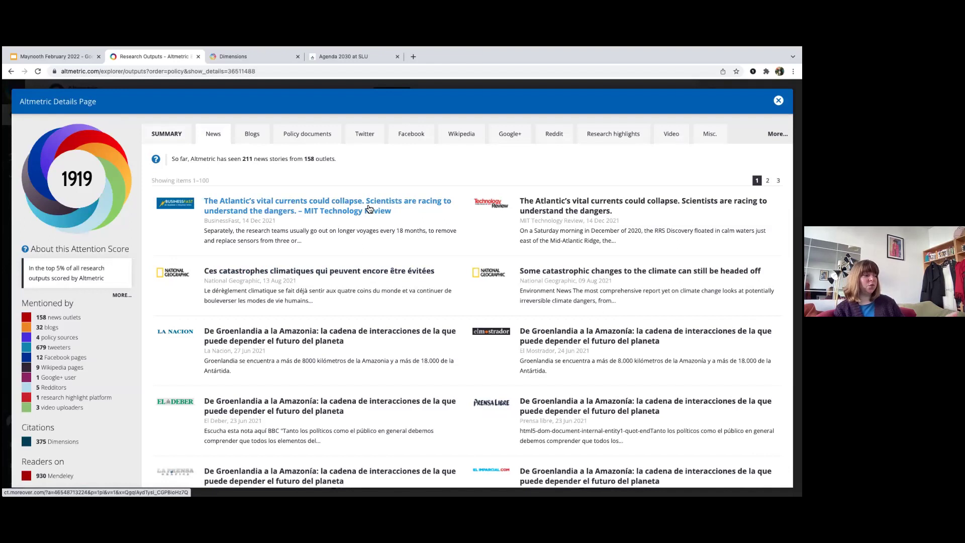
scroll(321, 293, "down", 2)
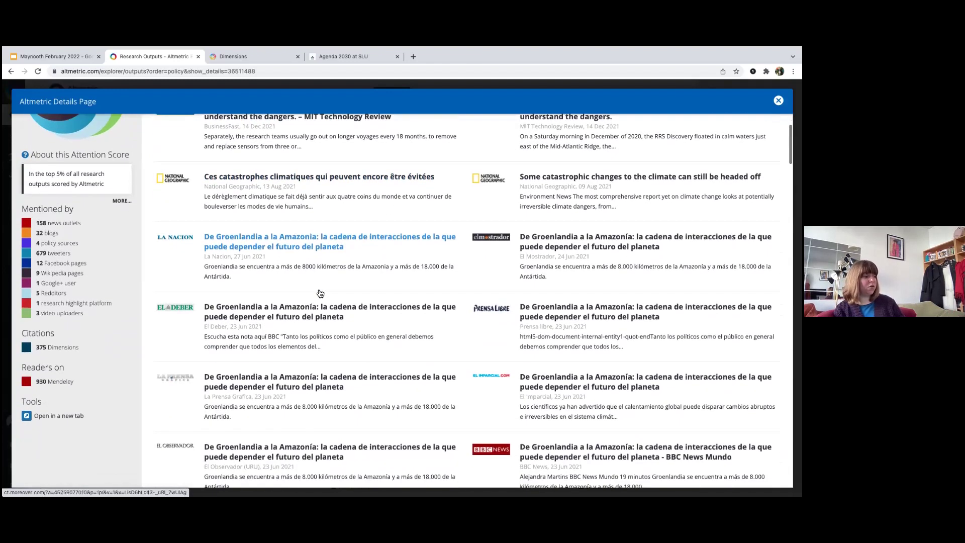
scroll(320, 293, "down", 1)
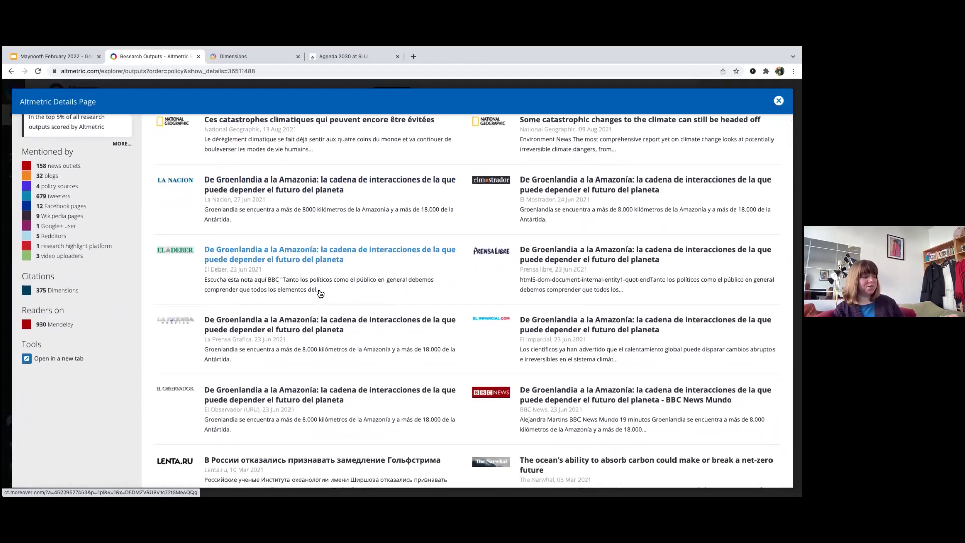
scroll(320, 293, "down", 3)
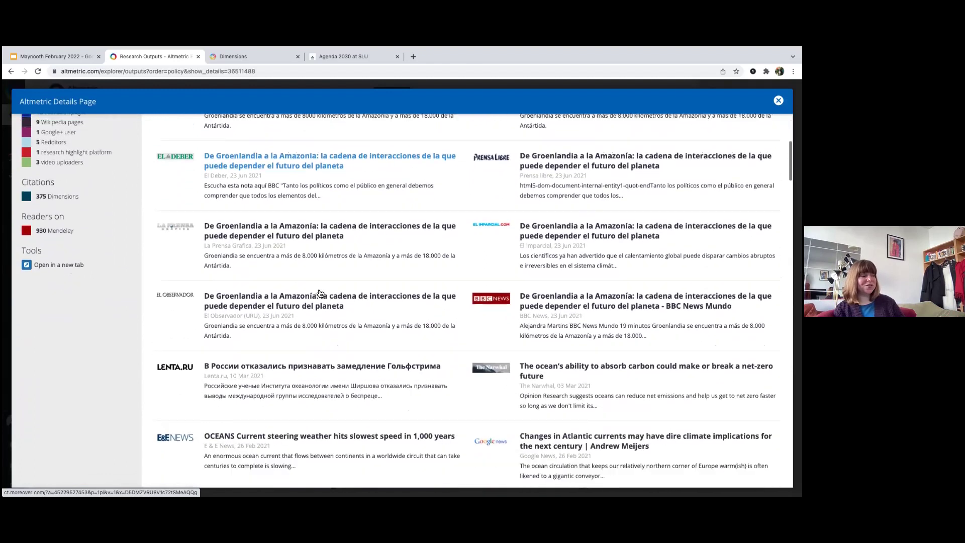
scroll(320, 293, "down", 2)
scroll(317, 288, "up", 8)
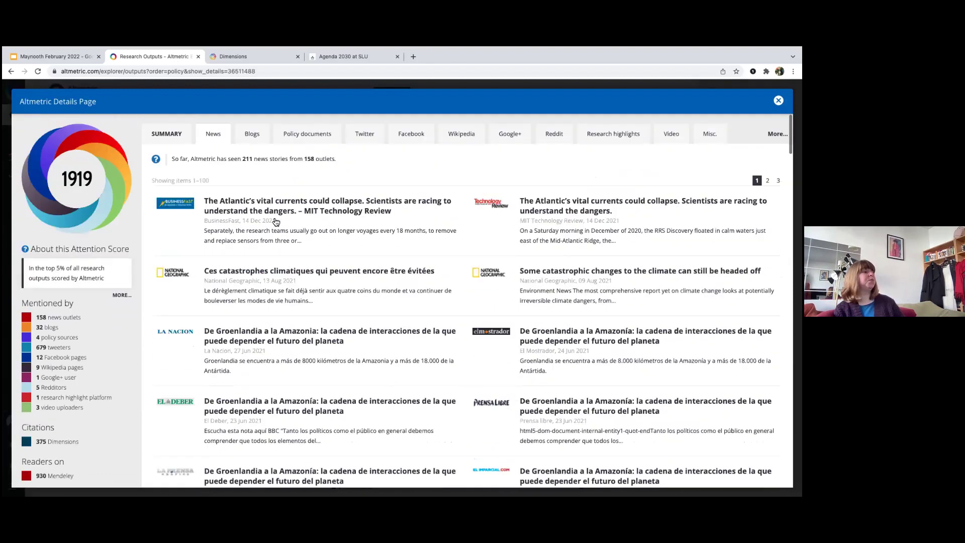
left_click(253, 132)
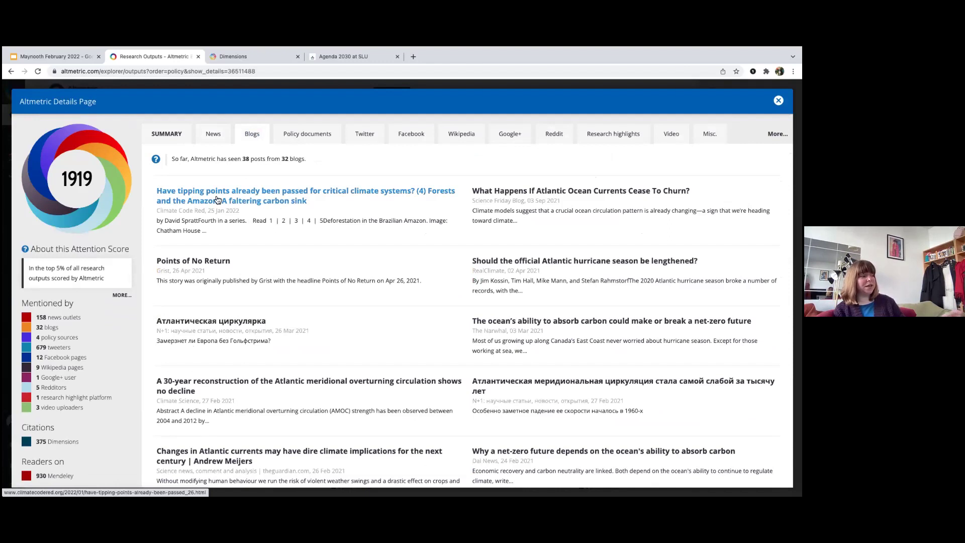
left_click(305, 135)
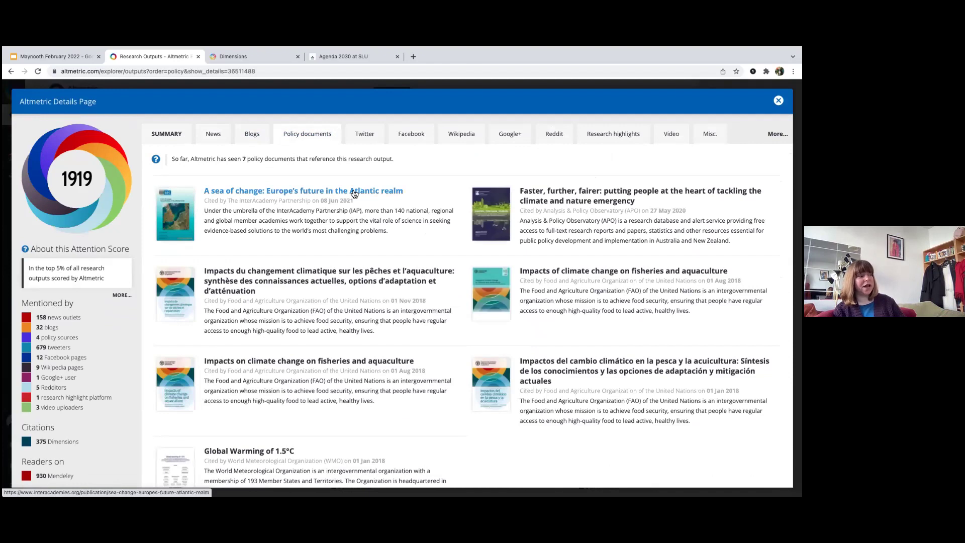
Show the paper's Twitter mentions: 722 tweets from 679 users.
left_click(360, 140)
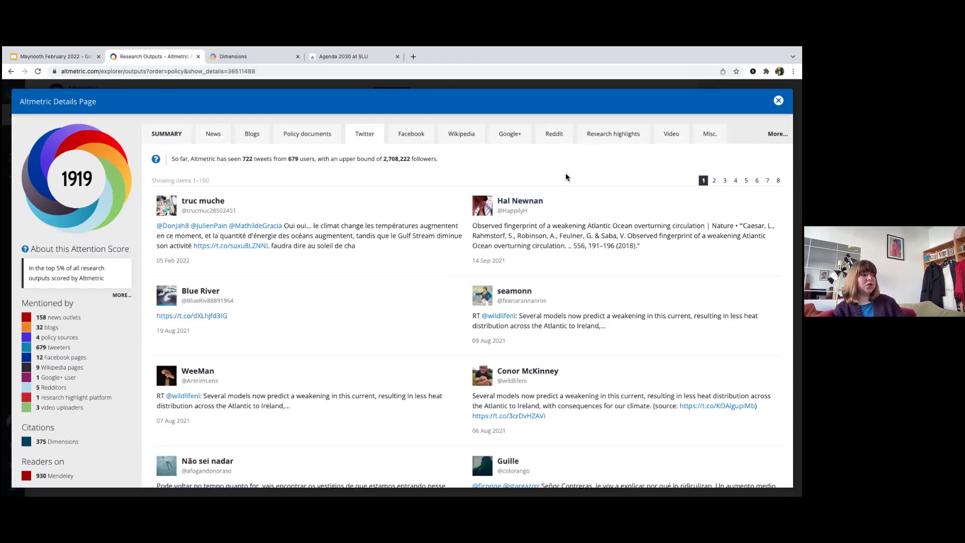
mouse_move(518, 201)
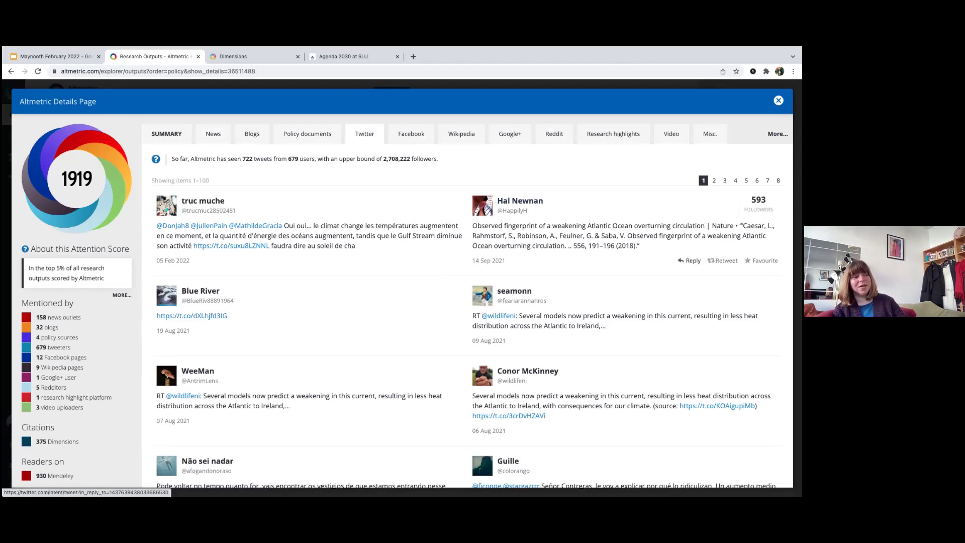
Start a Twitter reply to one tweet, discard it, and return to the Altmetric details page.
left_click(690, 260)
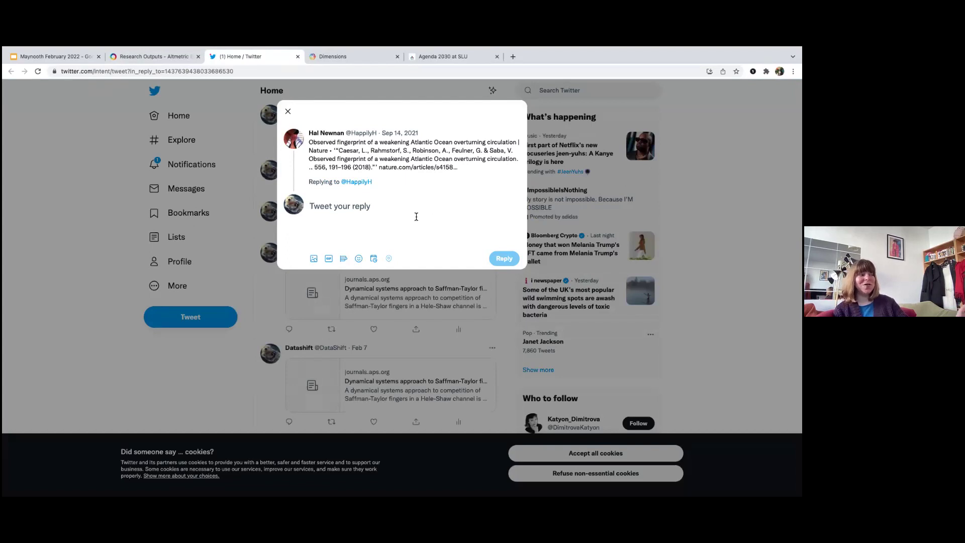
left_click(288, 112)
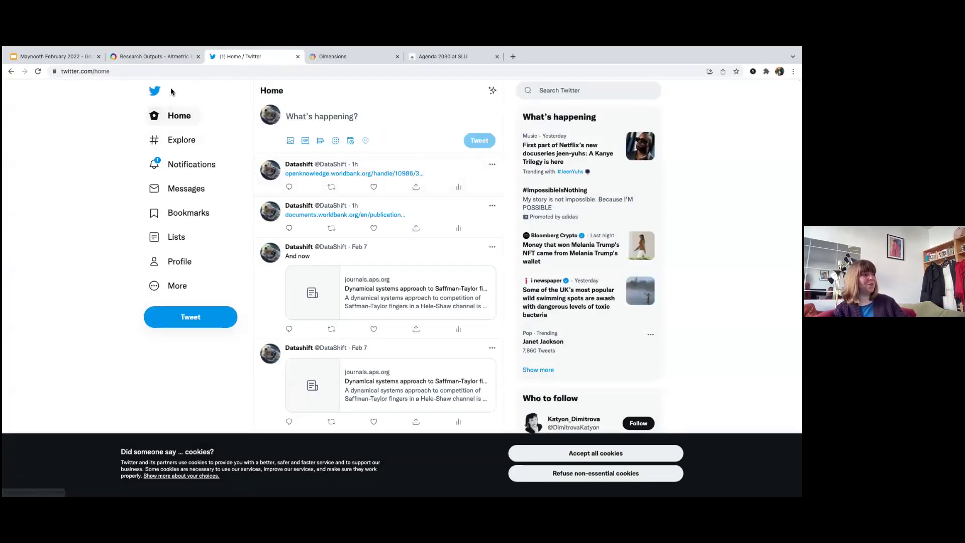
left_click(161, 57)
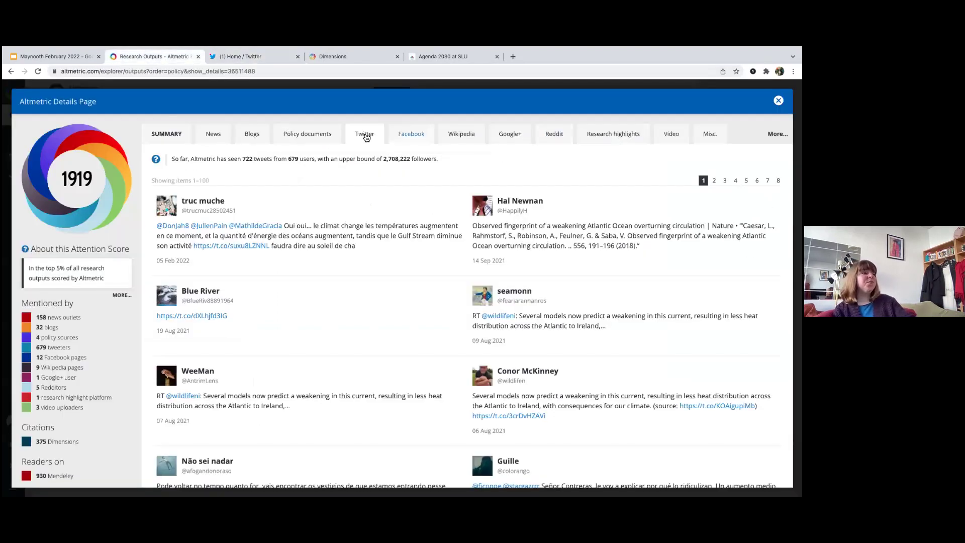
Show the paper's 12 Facebook posts and open the Museo Nazionale dell'Antartide post in a new tab.
left_click(410, 136)
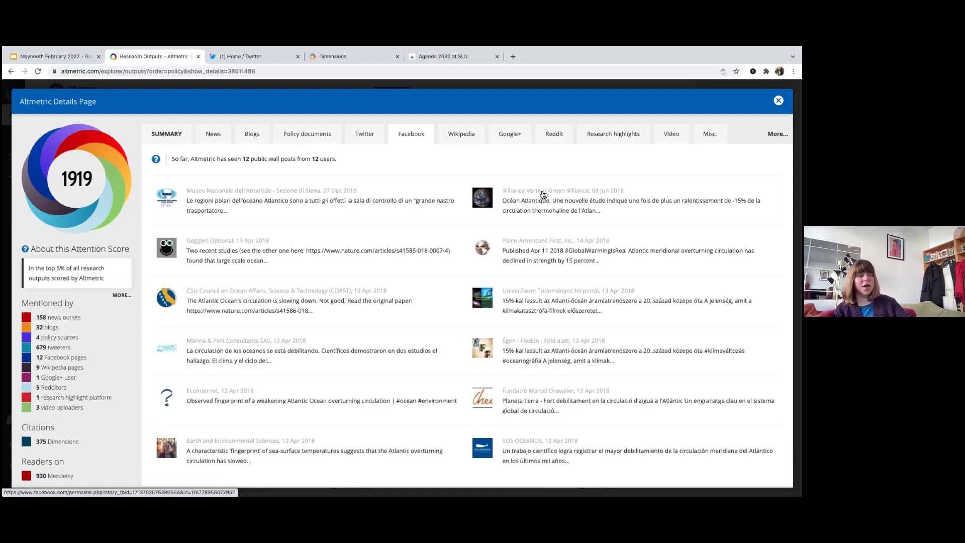
left_click(254, 191)
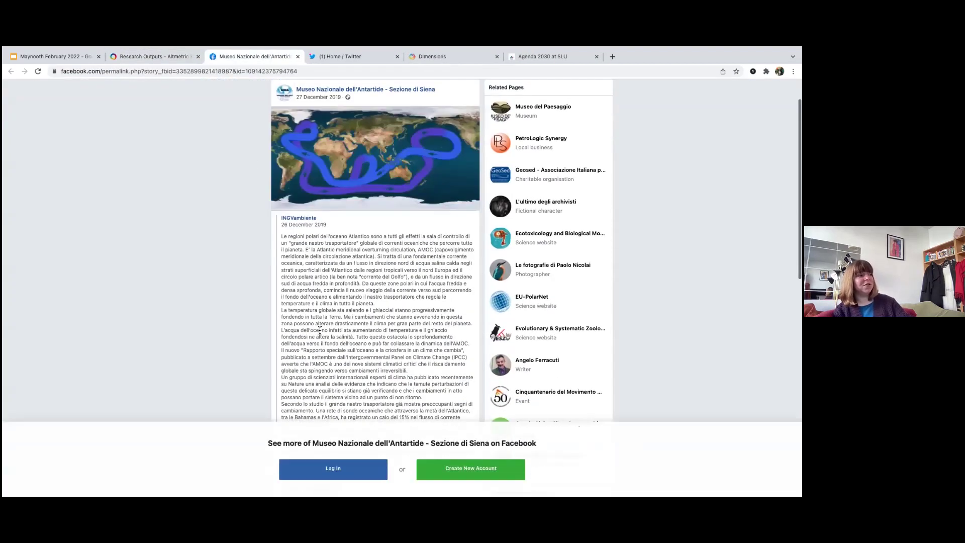
Read the Museo Nazionale dell'Antartide post on Atlantic overturning circulation, then switch back to the Altmetric tab.
scroll(320, 331, "down", 10)
scroll(319, 331, "up", 6)
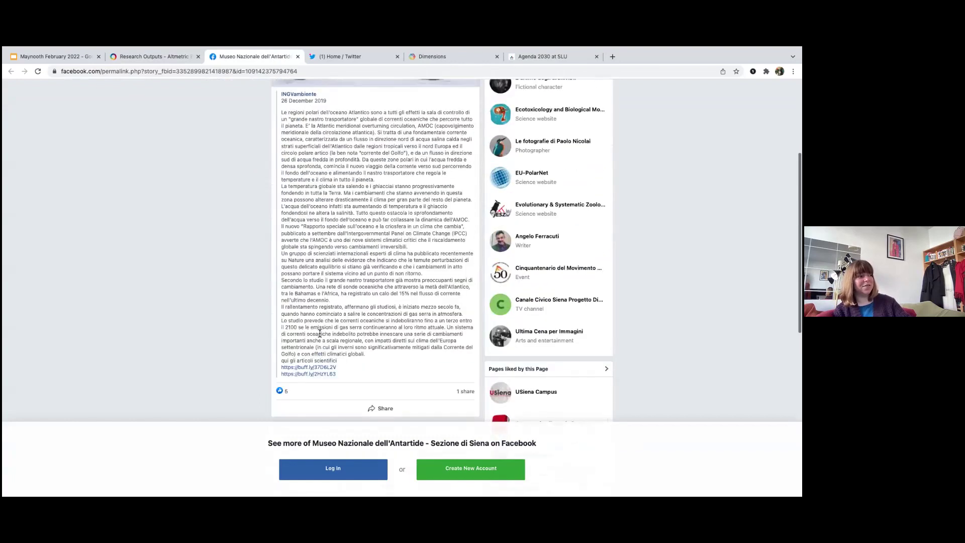
scroll(320, 333, "up", 3)
scroll(320, 332, "down", 3)
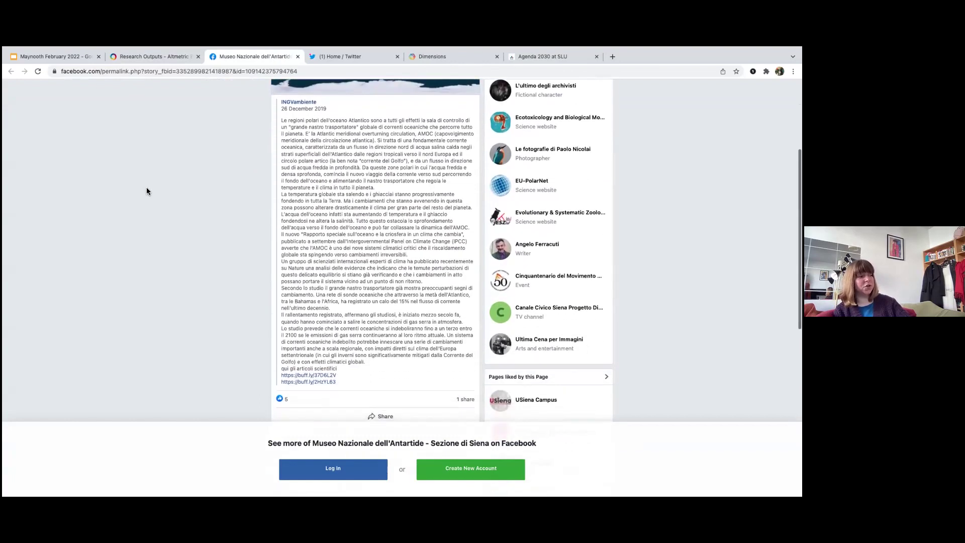
left_click(161, 57)
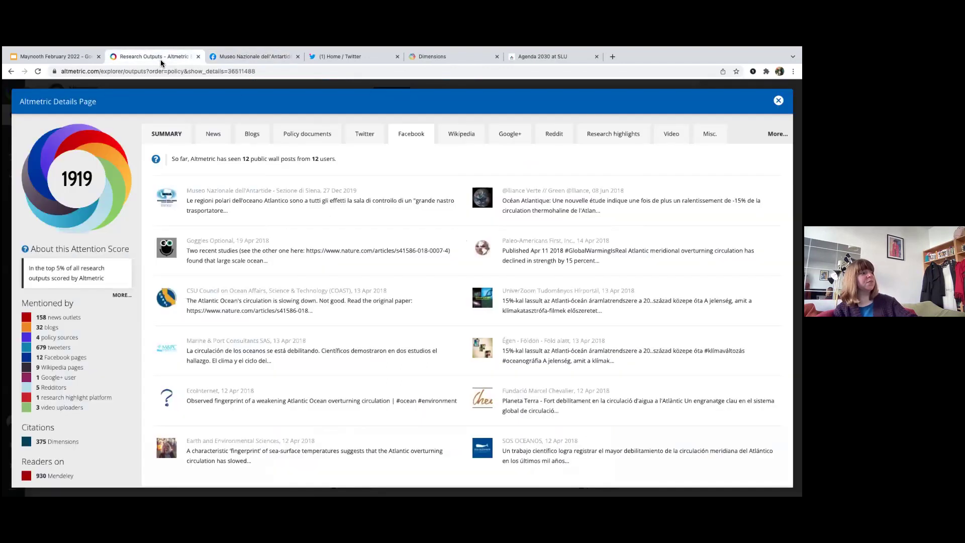
Step through the Wikipedia, Google+, Reddit, Research highlights, Video and Misc. mention tabs.
left_click(467, 134)
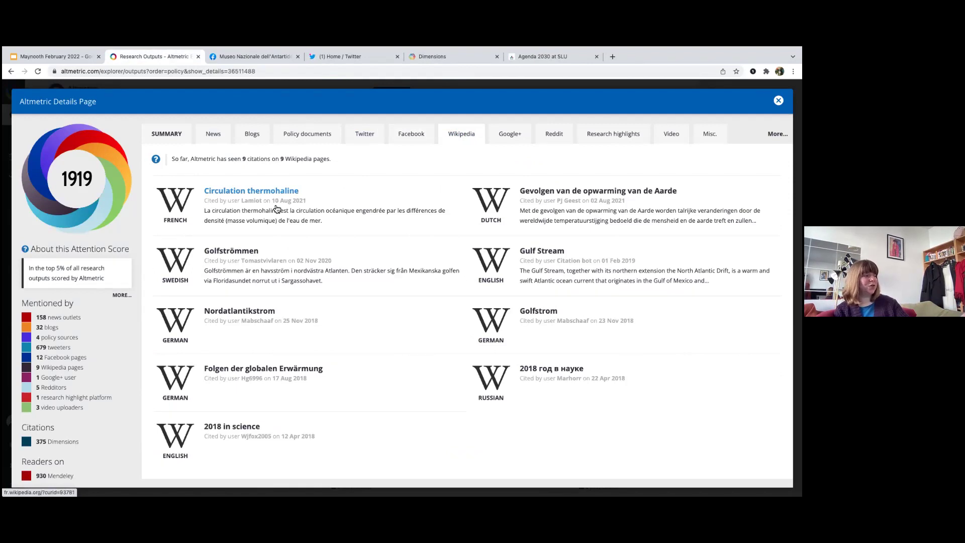
left_click(510, 137)
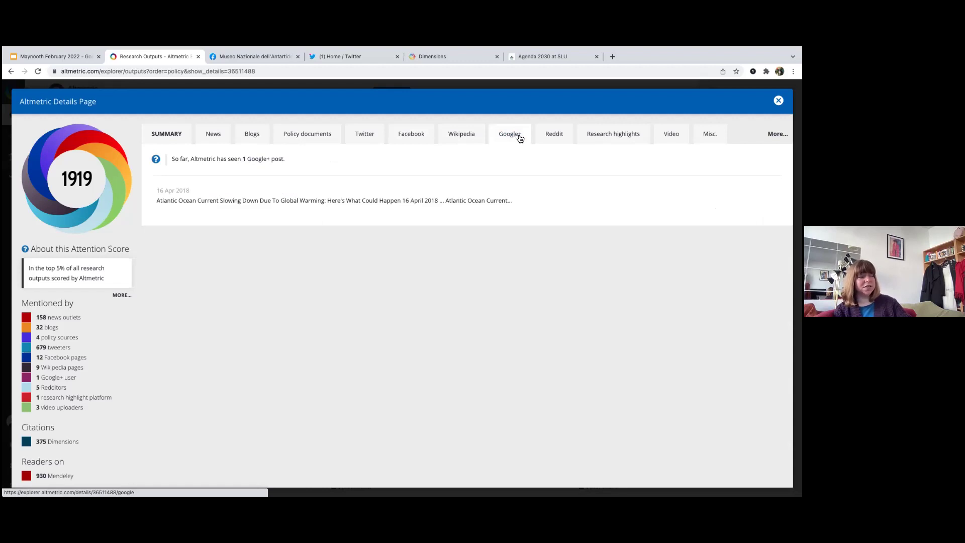
left_click(553, 139)
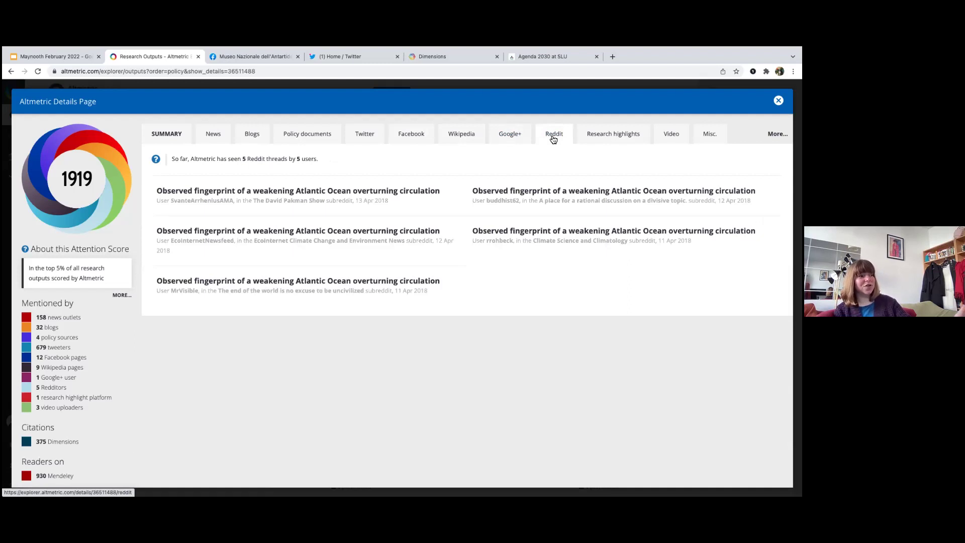
scroll(548, 161, "down", 1)
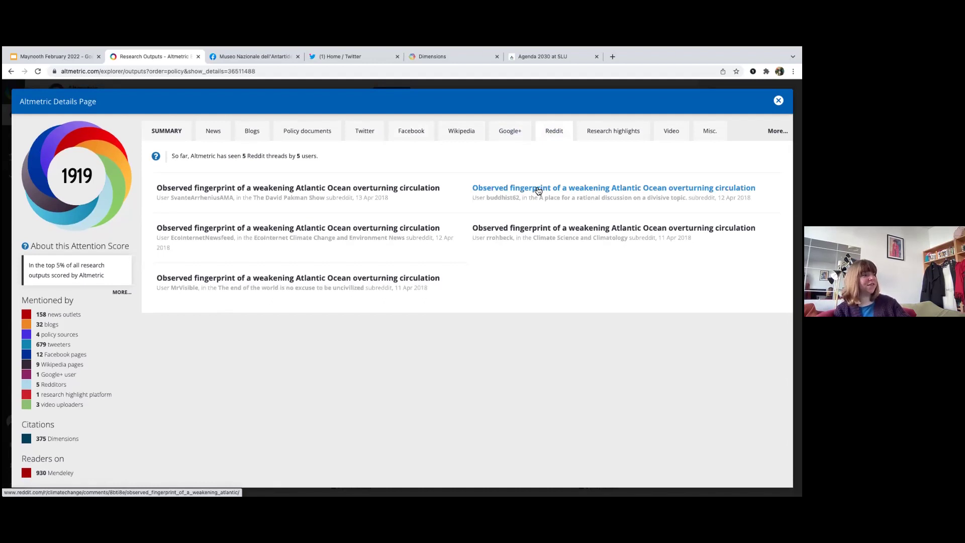
left_click(622, 134)
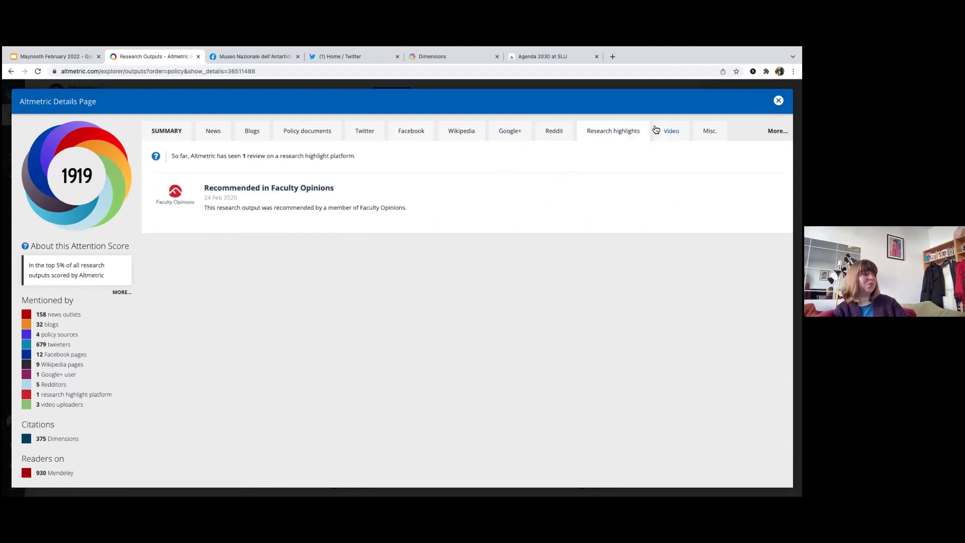
left_click(672, 132)
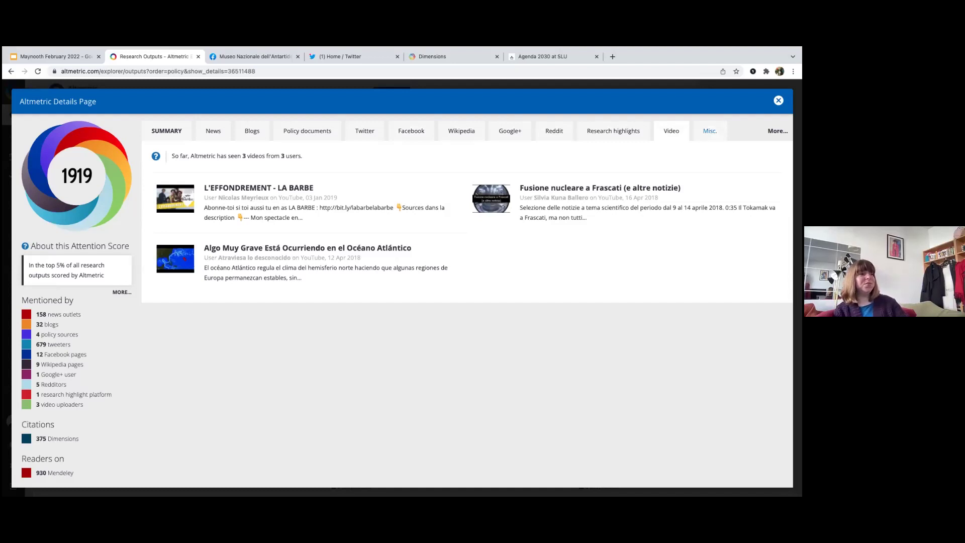
left_click(710, 131)
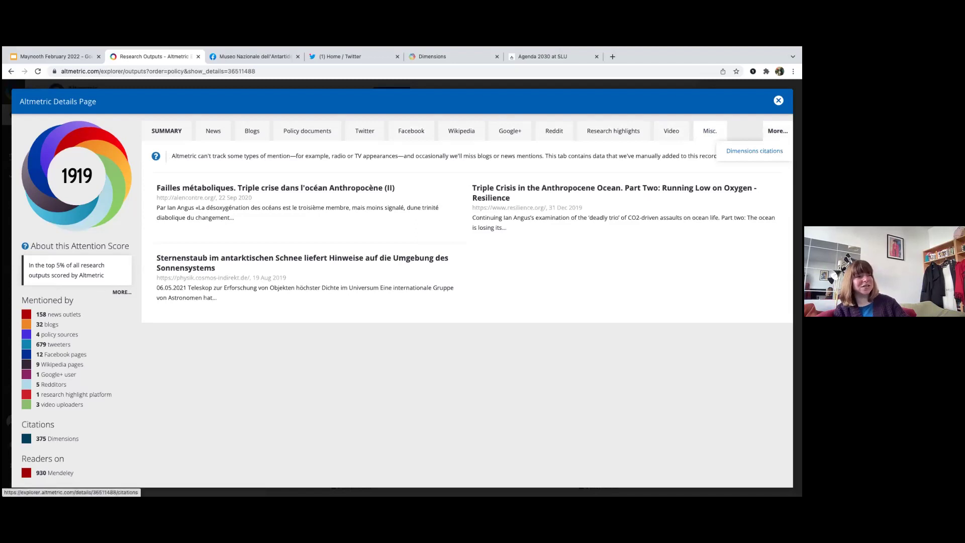
View the paper's 375 Dimensions citations, then go back to its Summary tab.
left_click(754, 151)
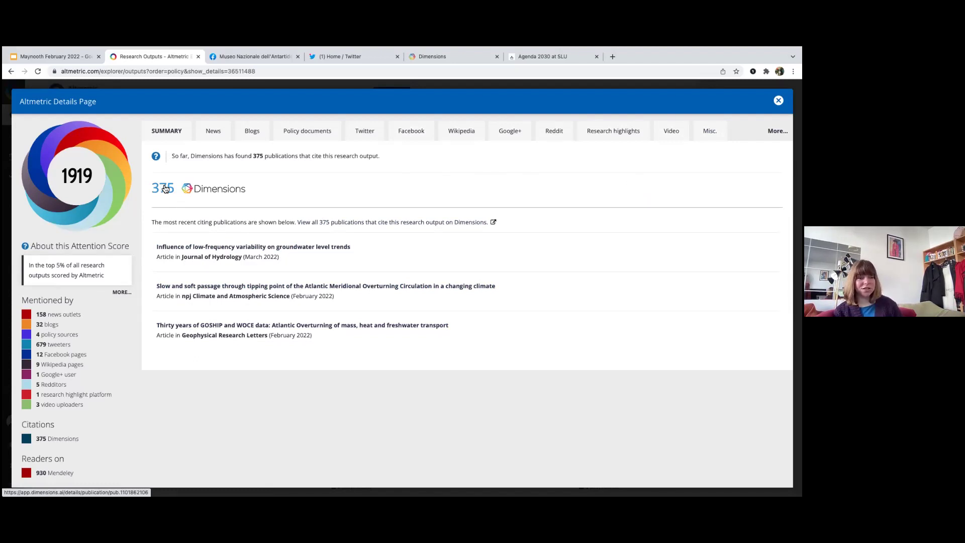
left_click(168, 132)
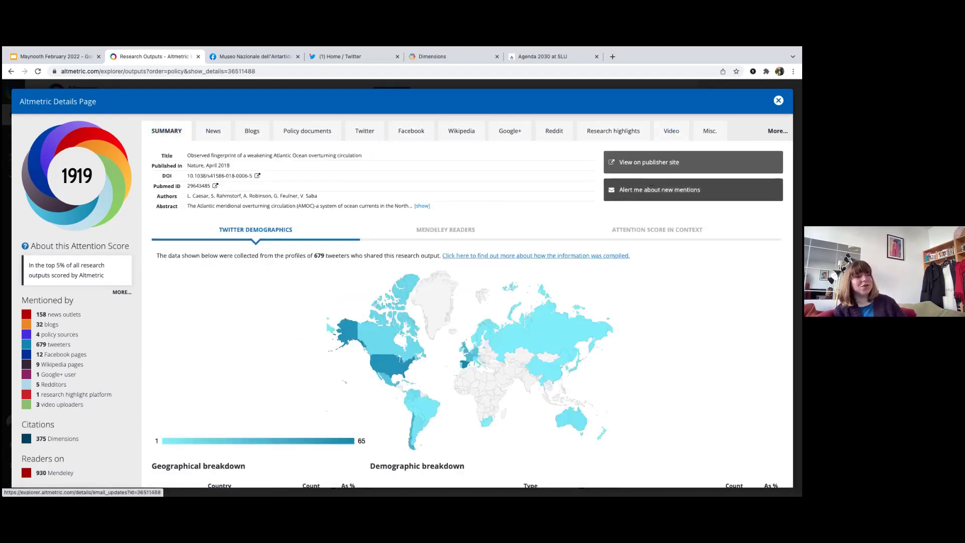
Decline the new-mentions email alert and close the paper's details, returning to the policy-sorted list.
left_click(645, 193)
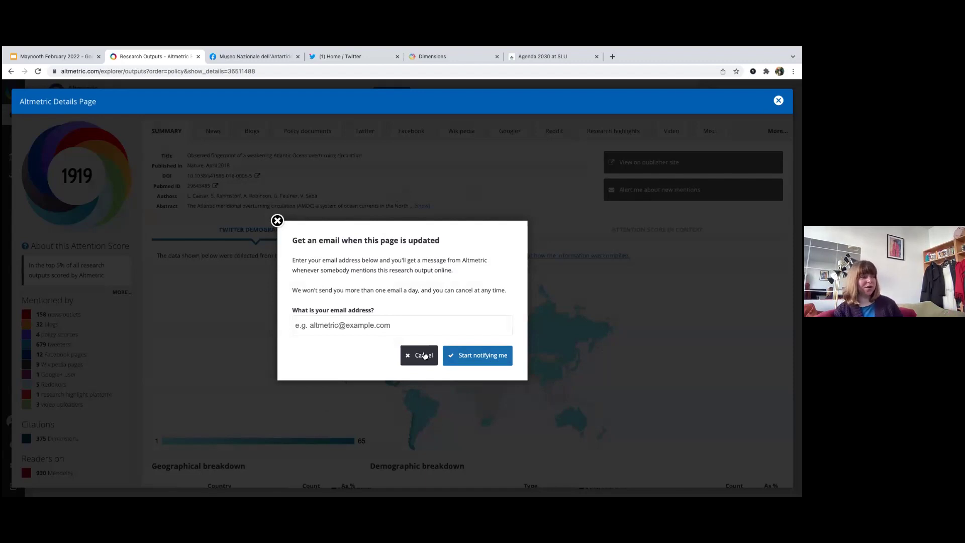
left_click(277, 221)
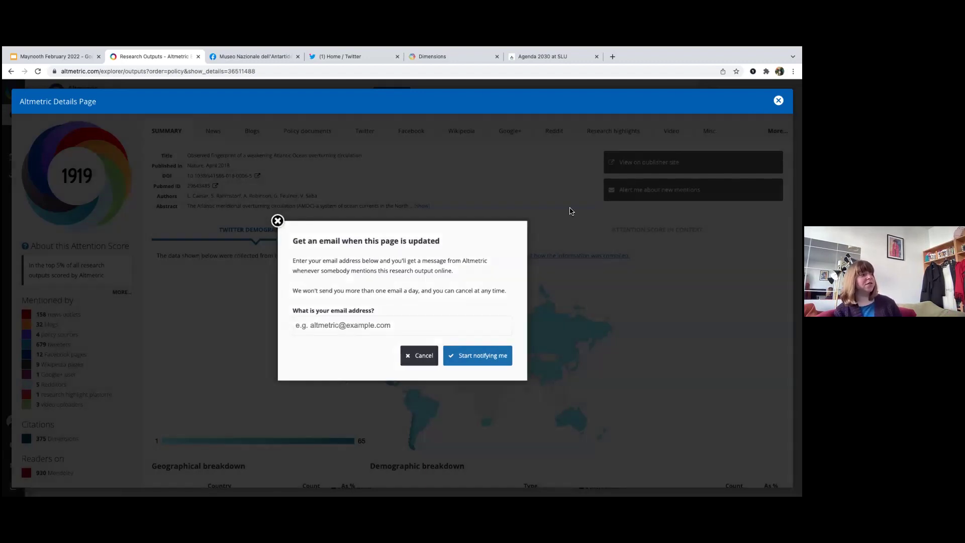
key("Escape")
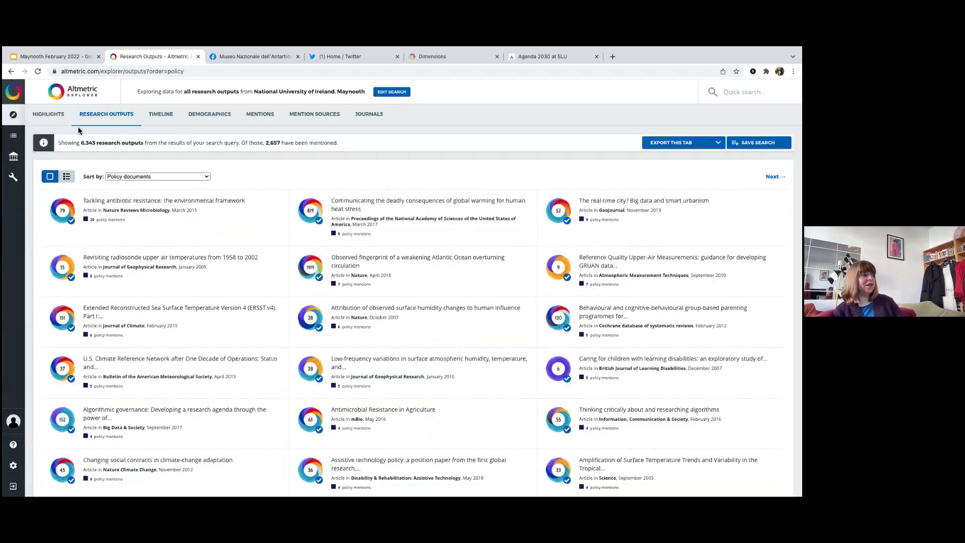
Re-sort the outputs by mentions in the past month, after trying Dimensions citations, and show a detailed list.
left_click(124, 180)
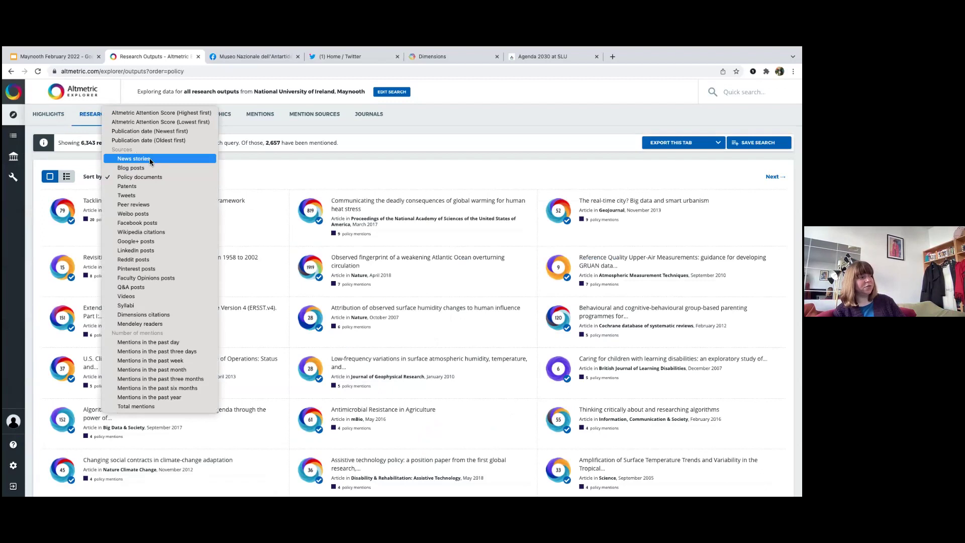
left_click(148, 318)
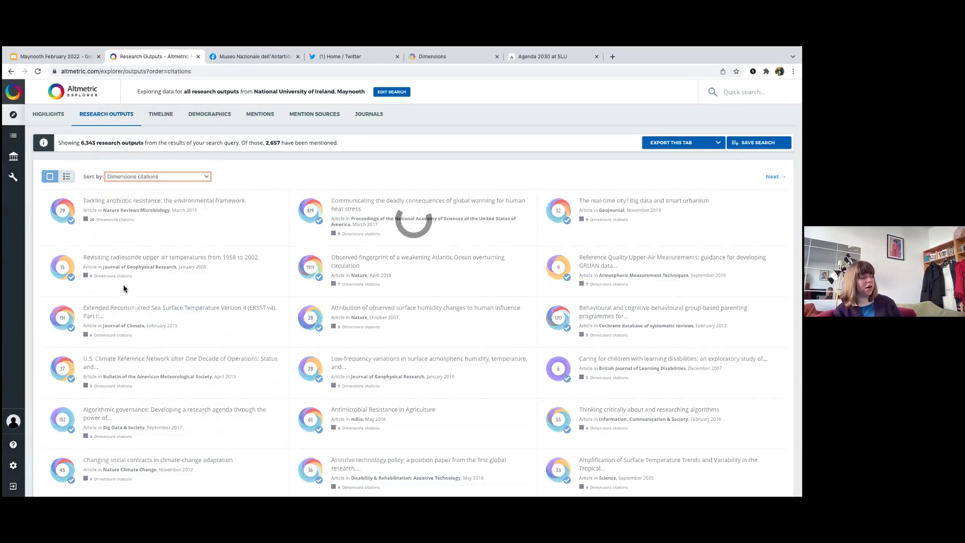
left_click(174, 176)
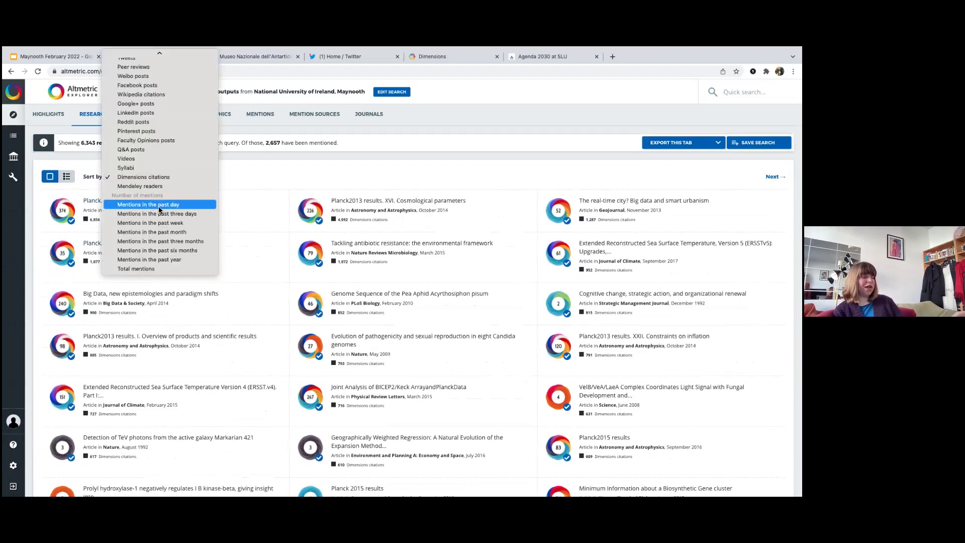
left_click(154, 233)
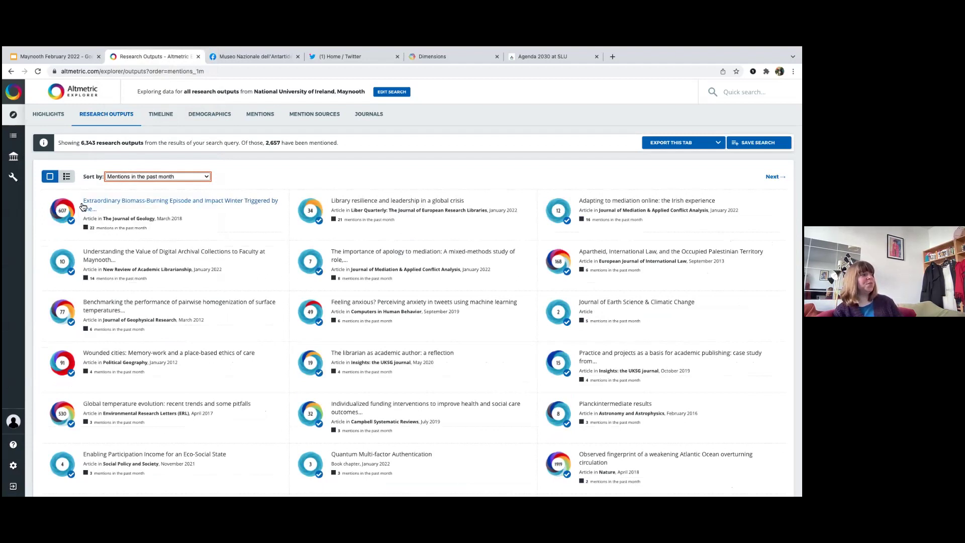
left_click(67, 178)
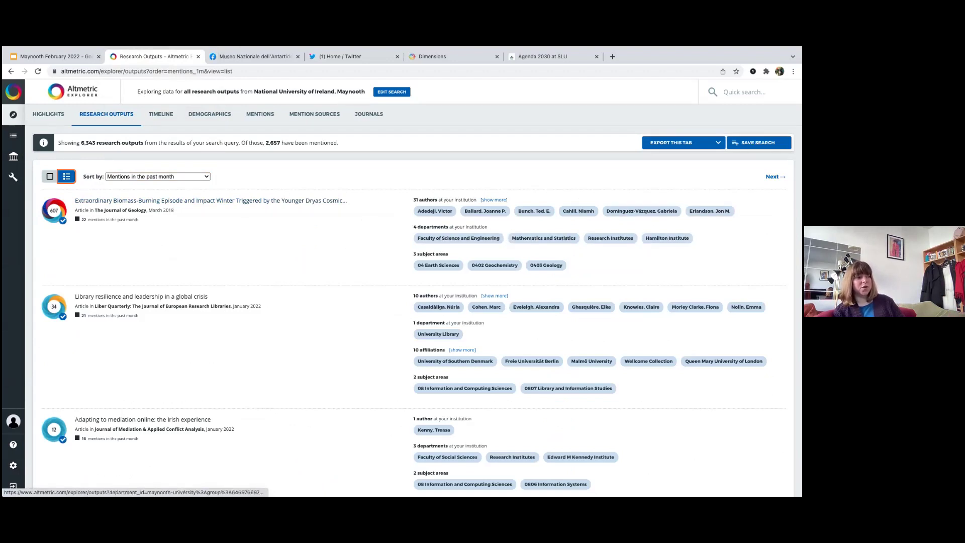
Expand the second output's affiliations and filter to University of Southern Denmark (23 outputs).
scroll(332, 277, "down", 1)
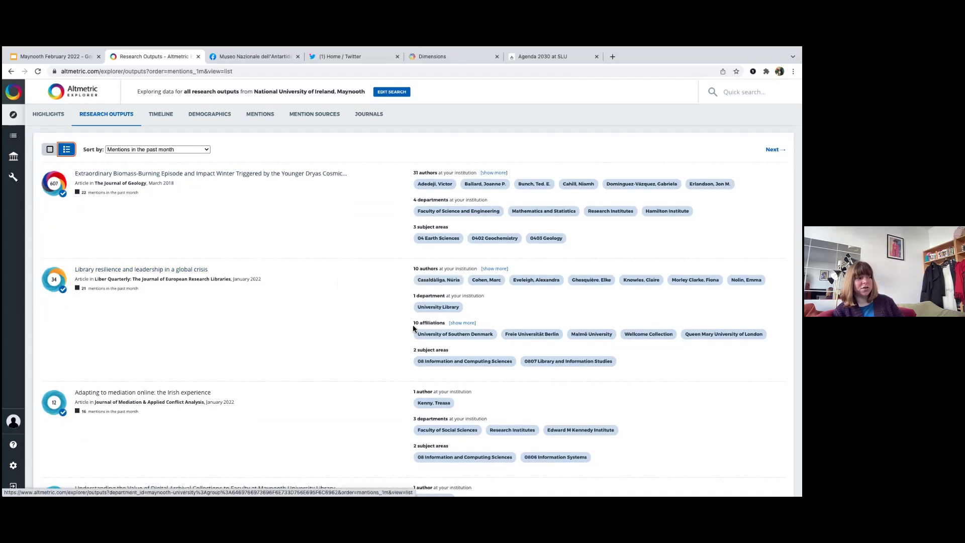
left_click(461, 323)
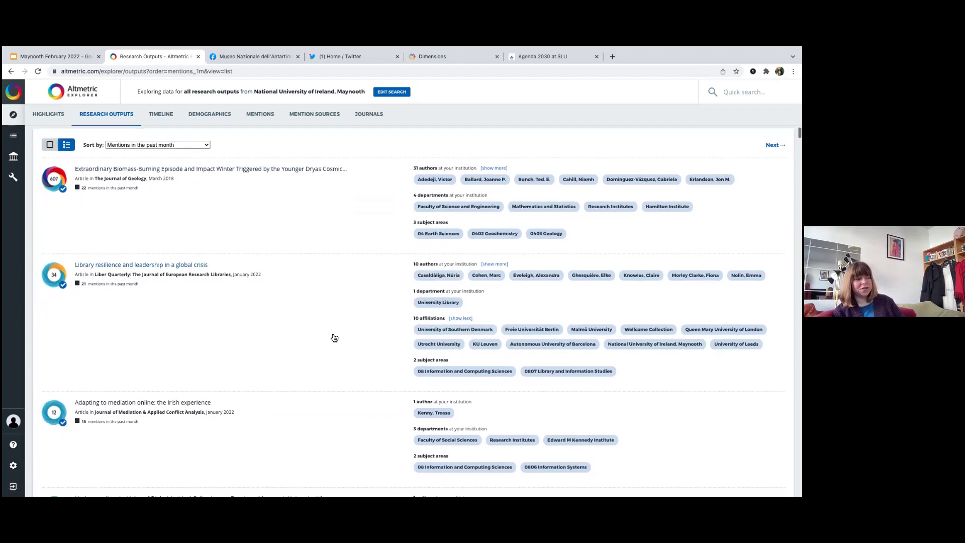
scroll(334, 337, "down", 1)
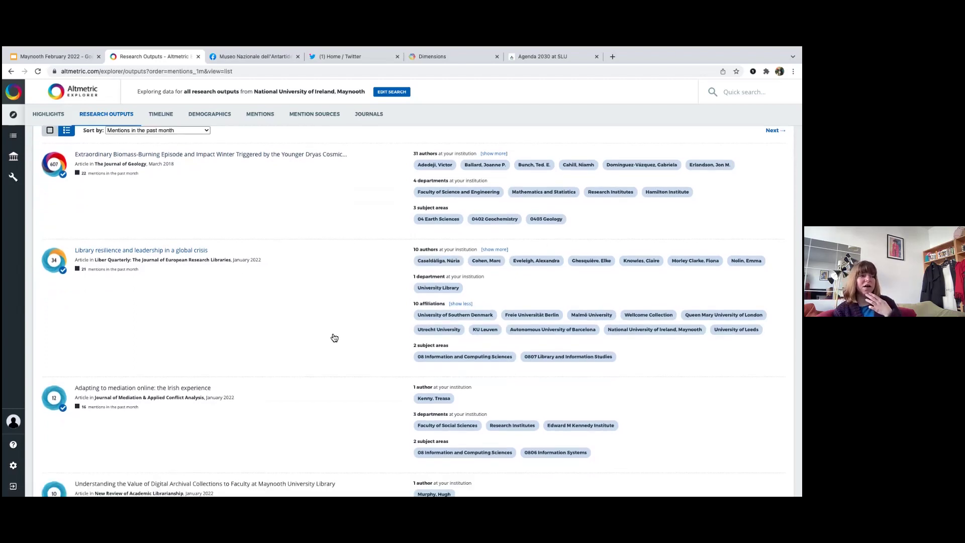
scroll(334, 338, "up", 2)
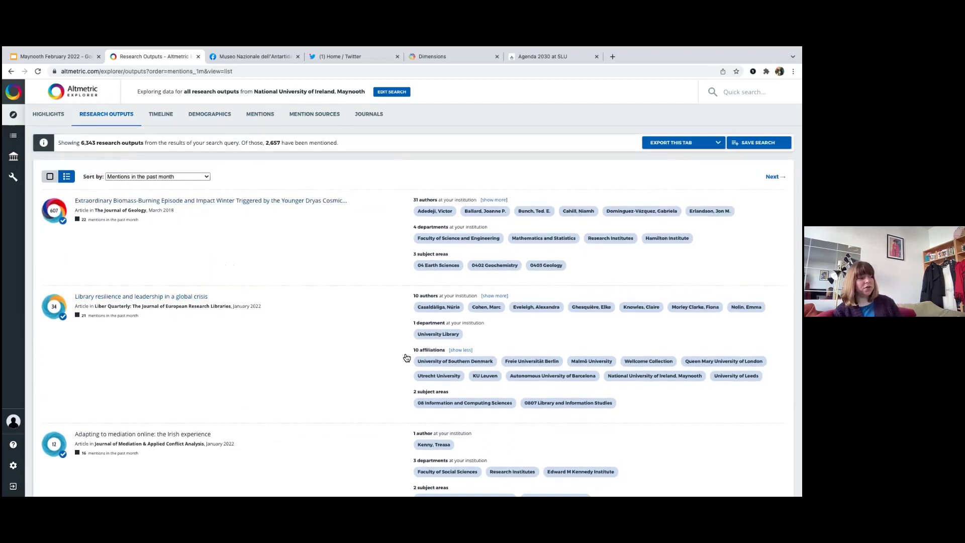
left_click(459, 366)
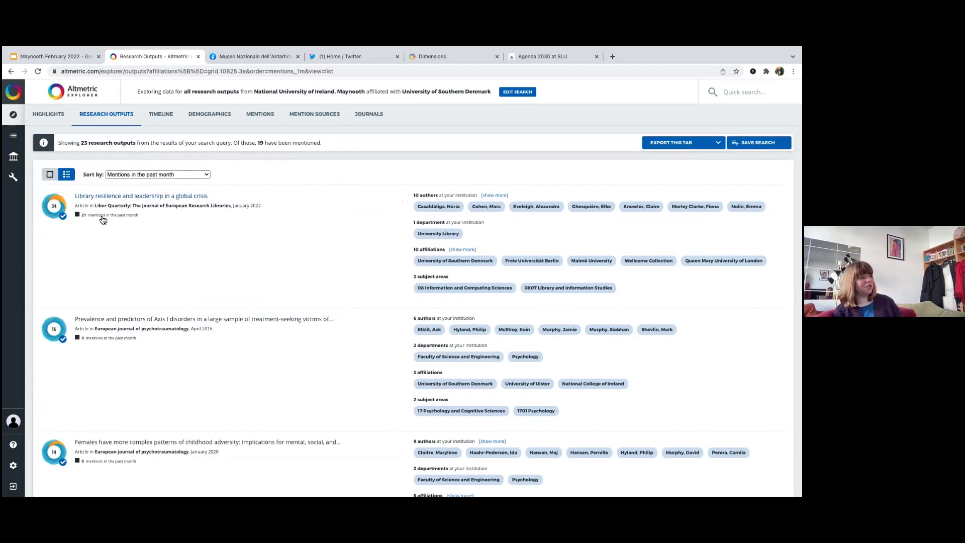
Show the Southern Denmark results as a grid and save the filtered search.
left_click(50, 174)
scroll(312, 267, "down", 1)
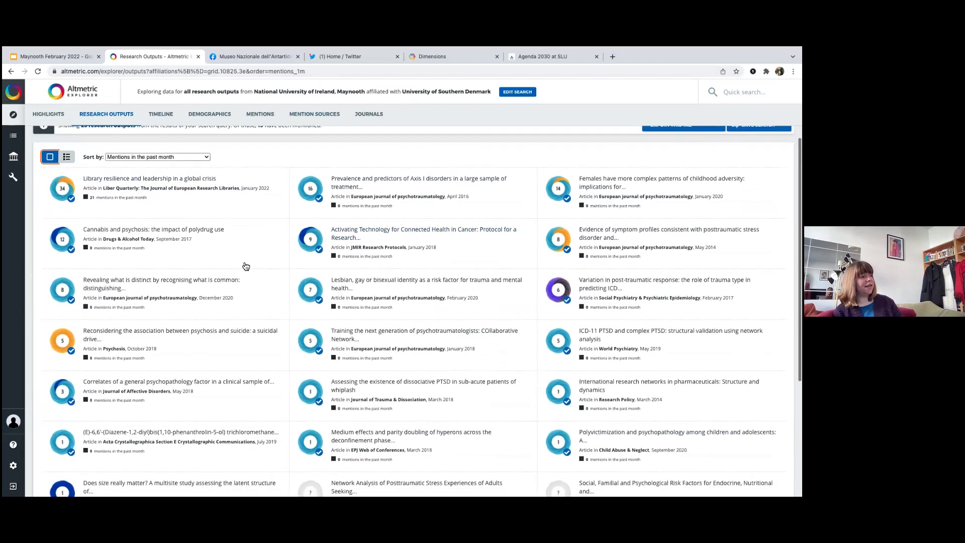
scroll(413, 201, "up", 1)
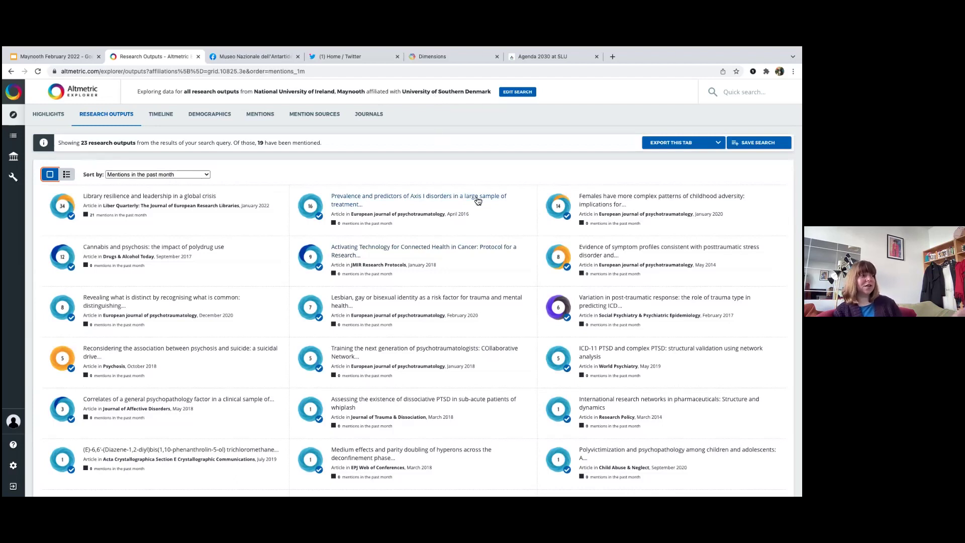
left_click(759, 142)
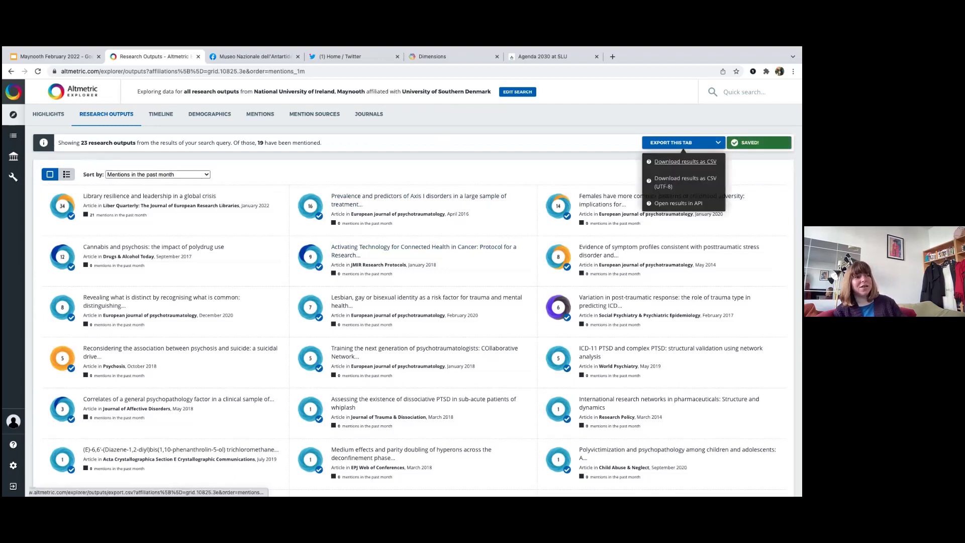
Review the saved results, then chart the 23 outputs' 138 mentions on the Timeline.
mouse_move(683, 143)
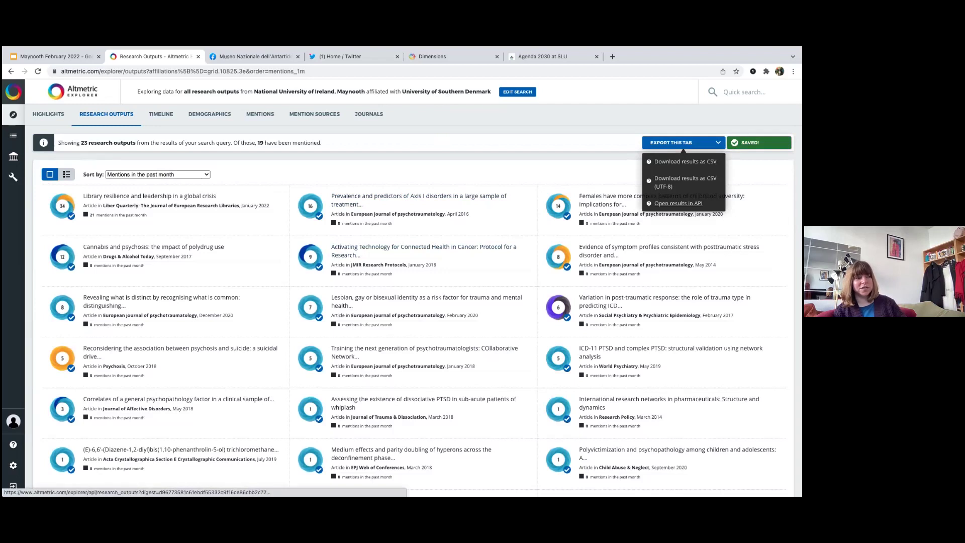
scroll(521, 171, "down", 2)
scroll(522, 174, "down", 1)
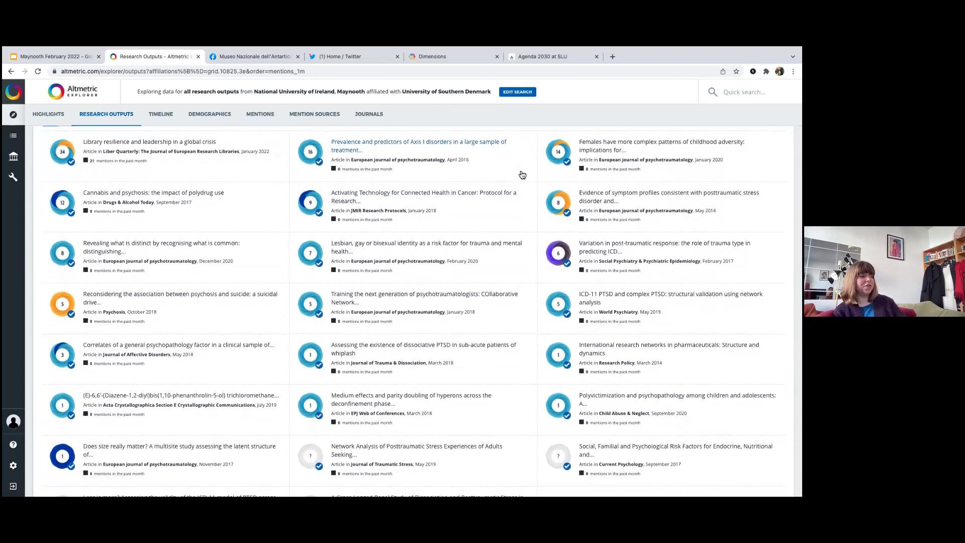
scroll(236, 252, "up", 2)
scroll(219, 230, "up", 1)
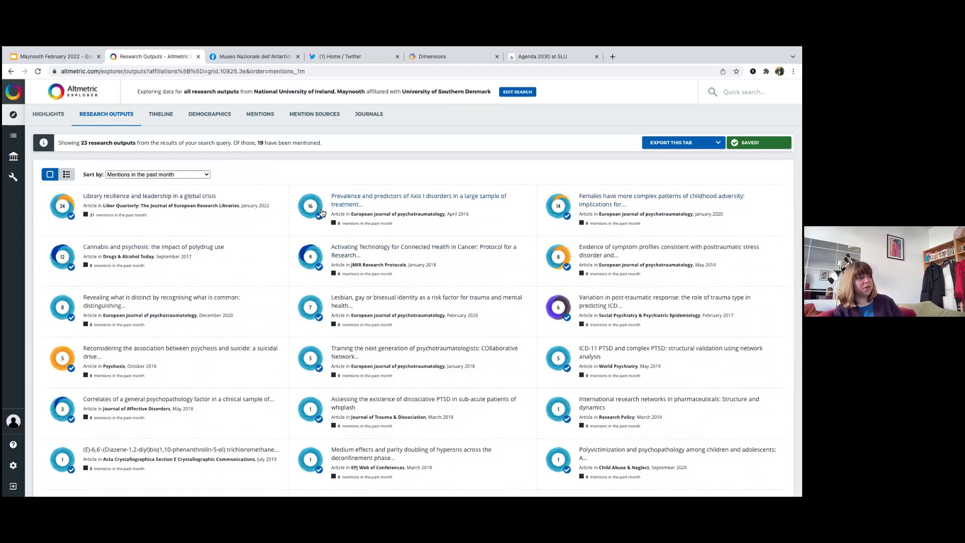
scroll(466, 362, "down", 3)
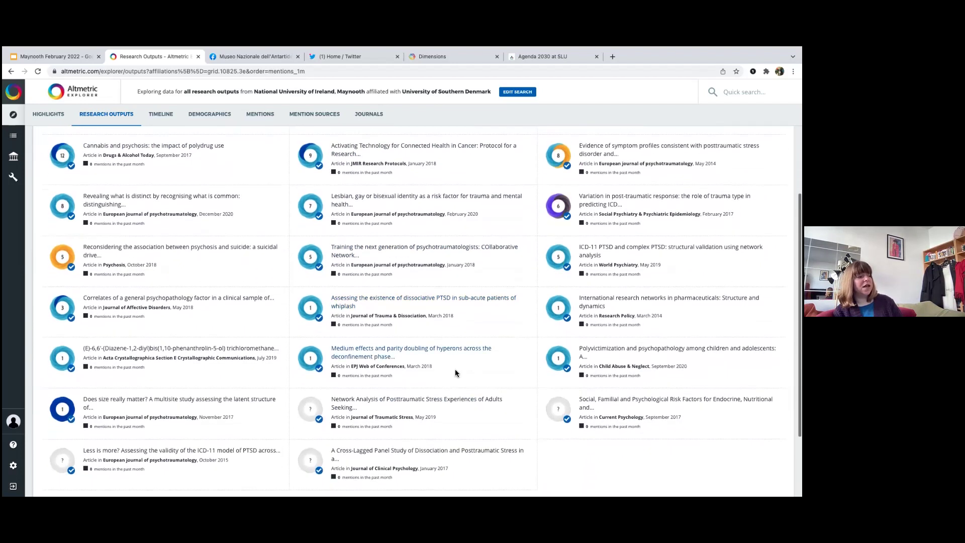
scroll(344, 414, "down", 2)
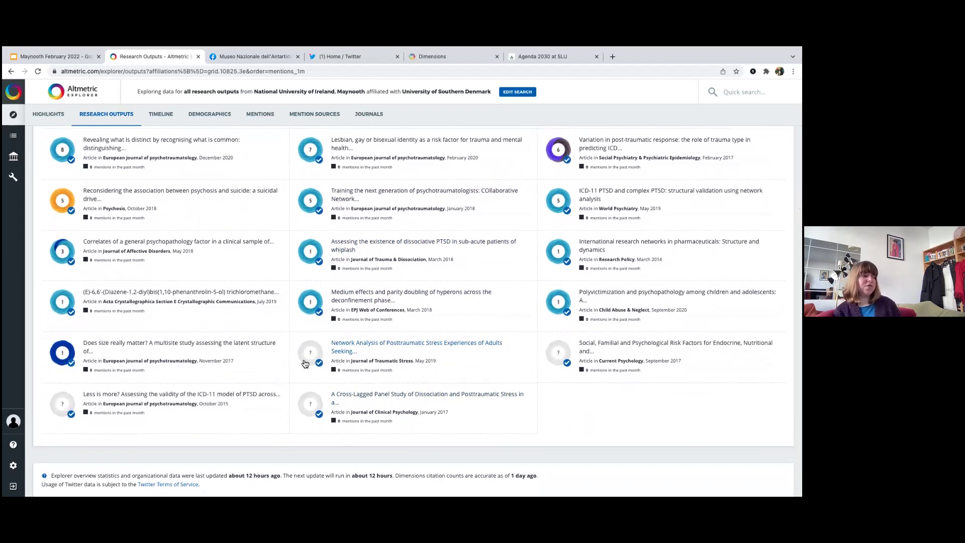
mouse_move(322, 368)
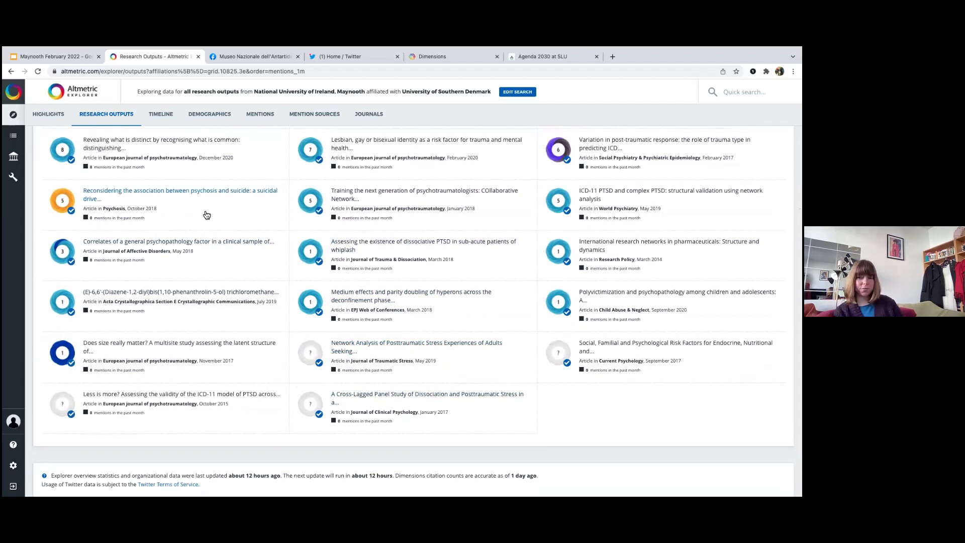
scroll(120, 154, "up", 5)
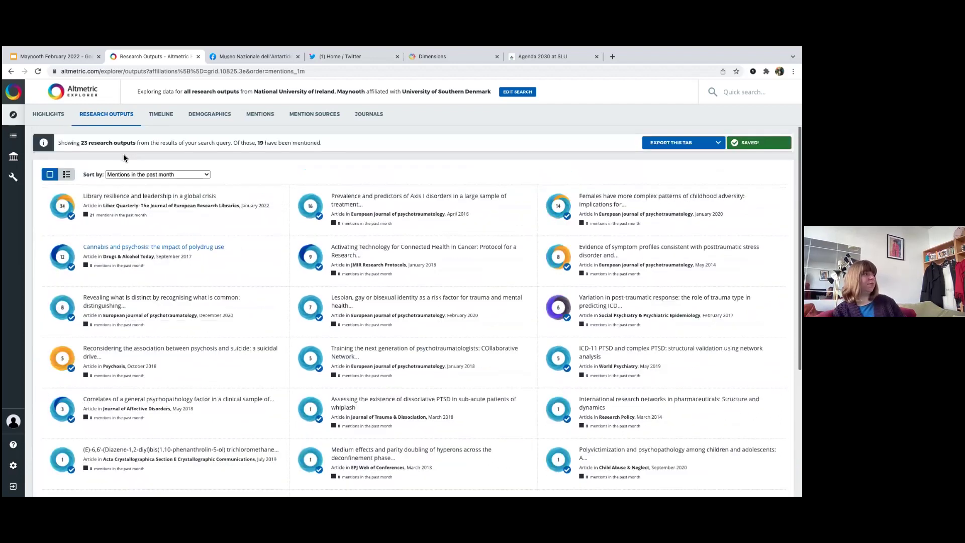
left_click(160, 116)
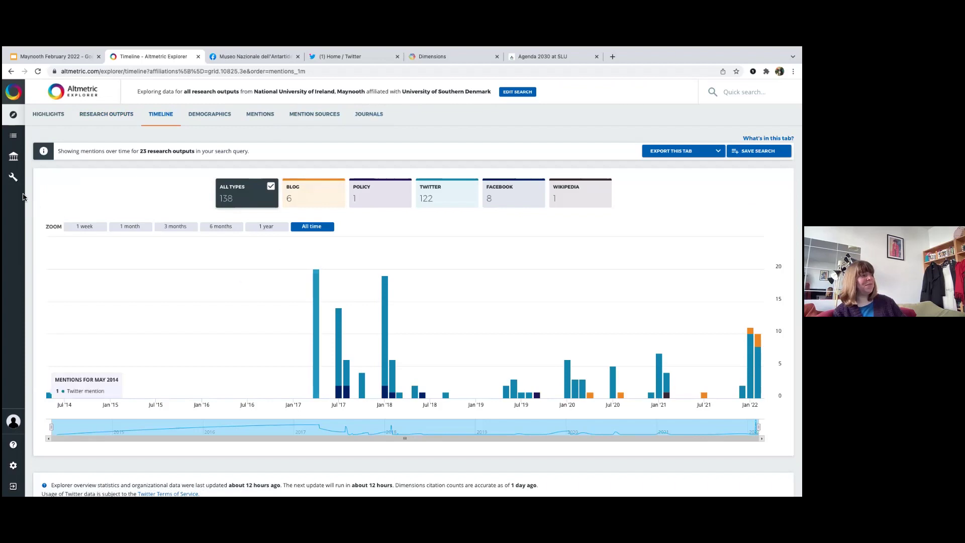
Remove the affiliation filter and chart mentions of all 6,343 outputs from 2012 to 2022.
left_click(13, 115)
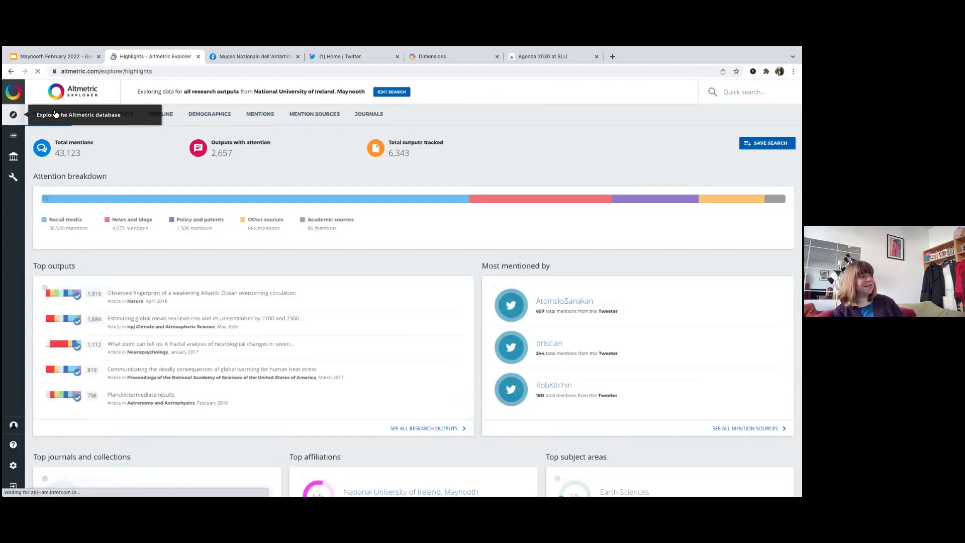
left_click(161, 114)
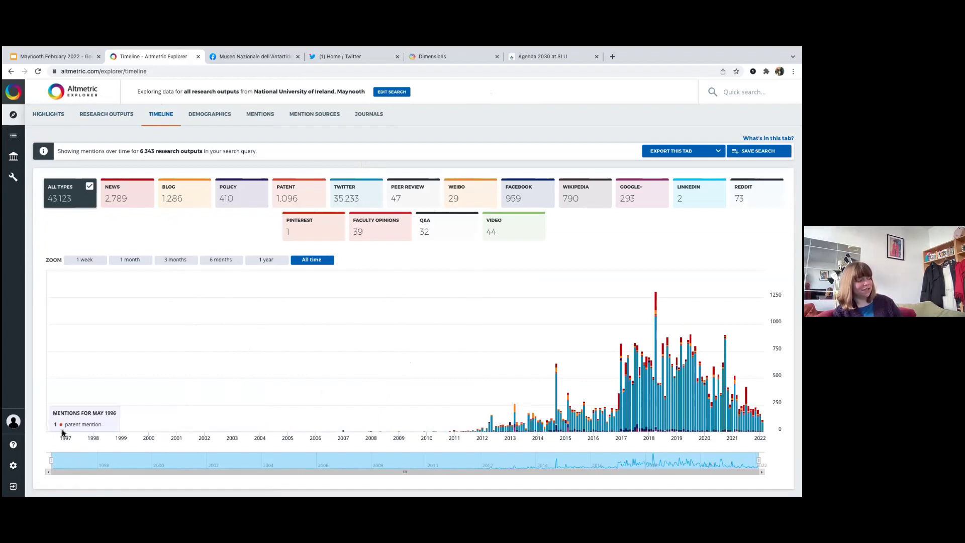
left_click_drag(55, 460, 480, 461)
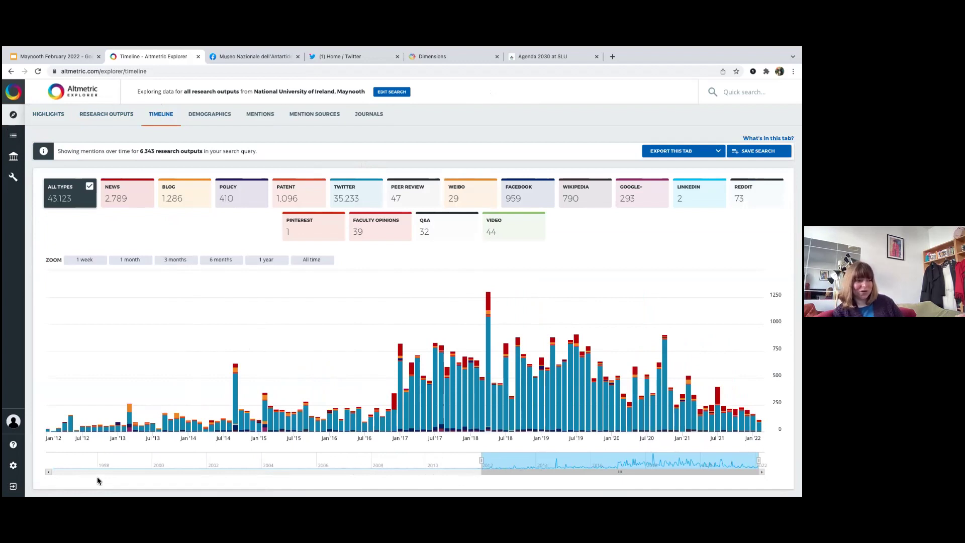
mouse_move(74, 417)
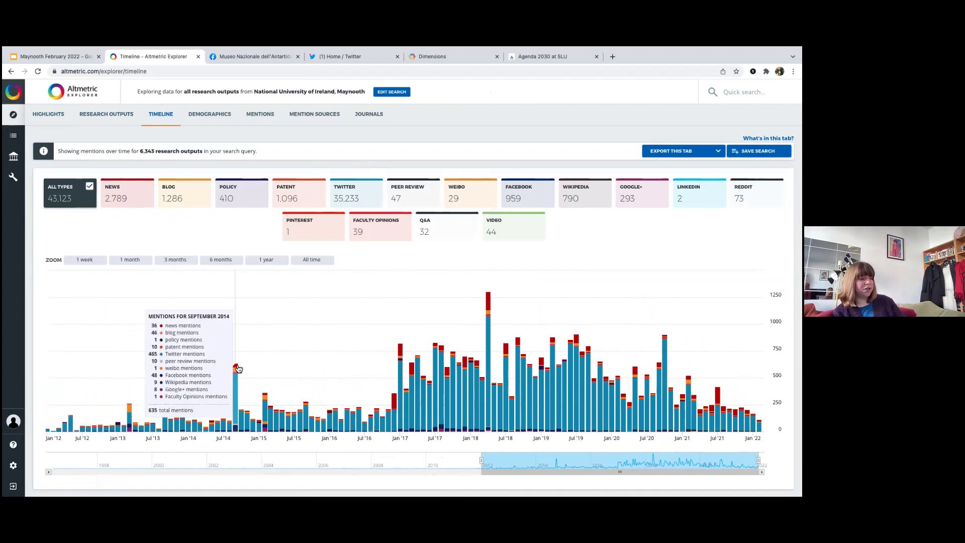
left_click(489, 323)
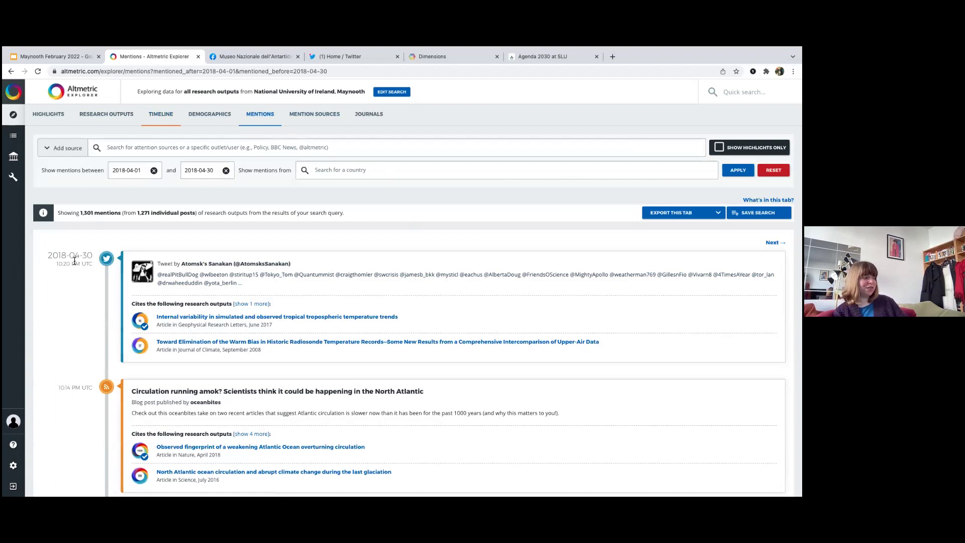
scroll(71, 338, "down", 10)
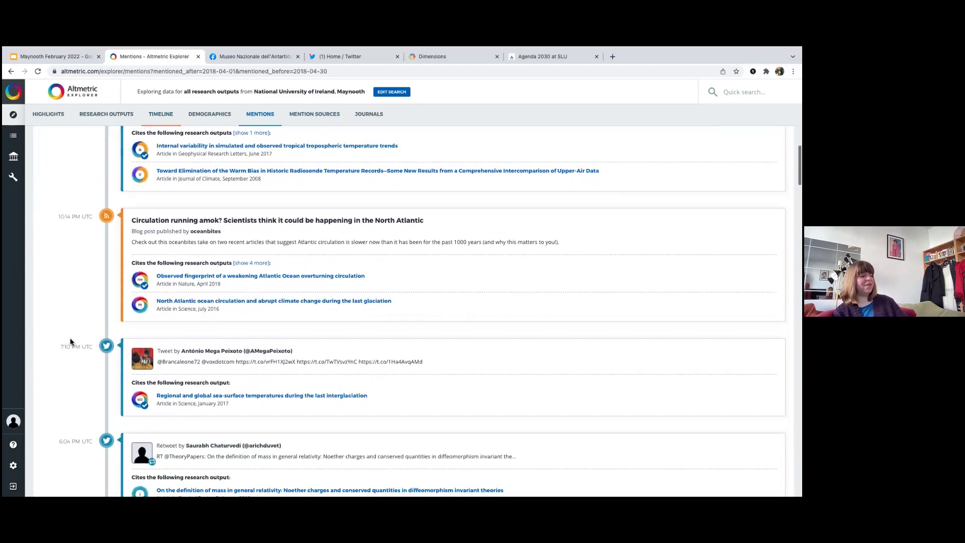
scroll(71, 340, "down", 4)
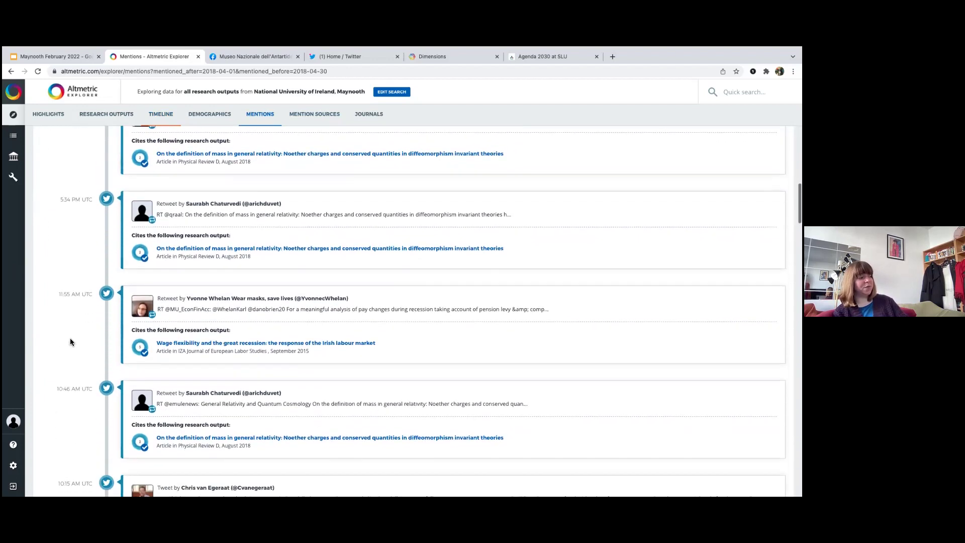
scroll(70, 339, "down", 2)
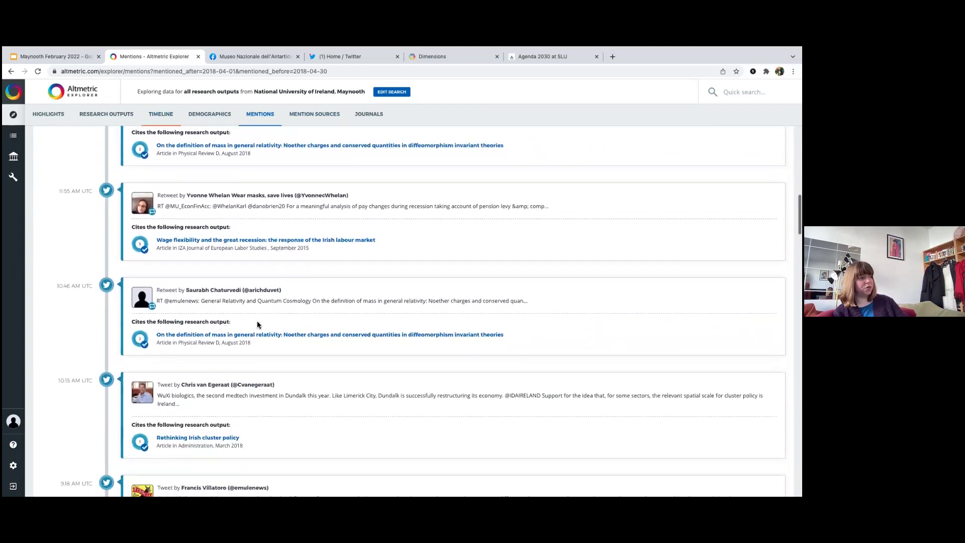
scroll(176, 398, "down", 15)
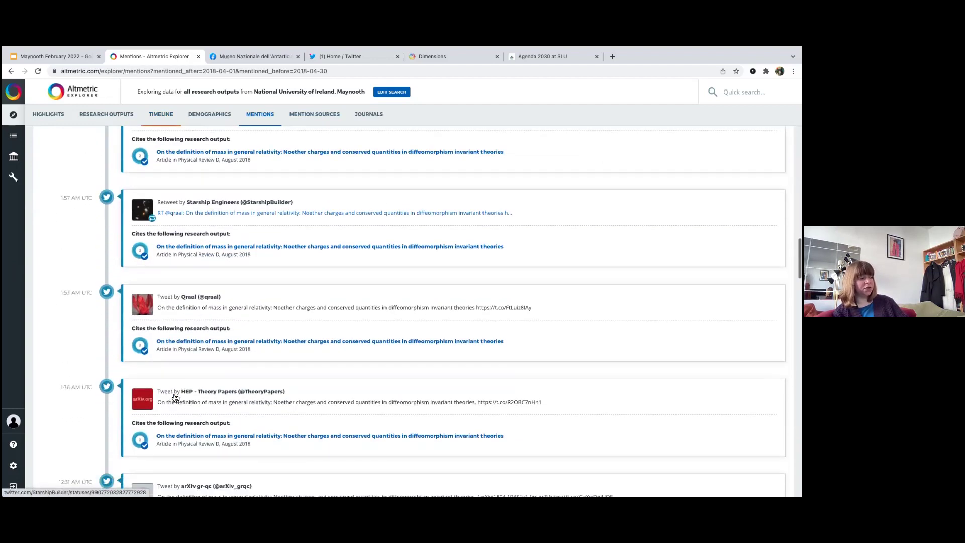
scroll(175, 398, "down", 2)
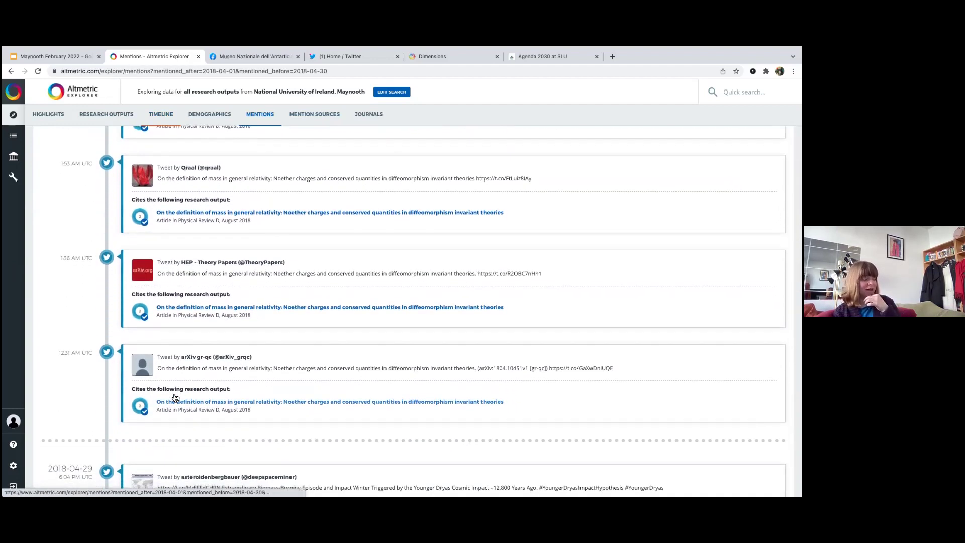
scroll(175, 399, "up", 20)
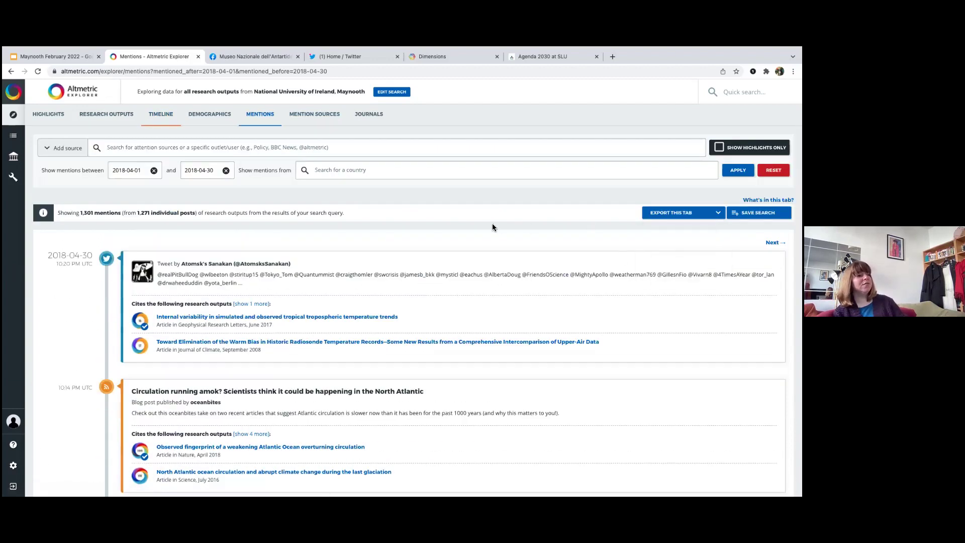
mouse_move(741, 200)
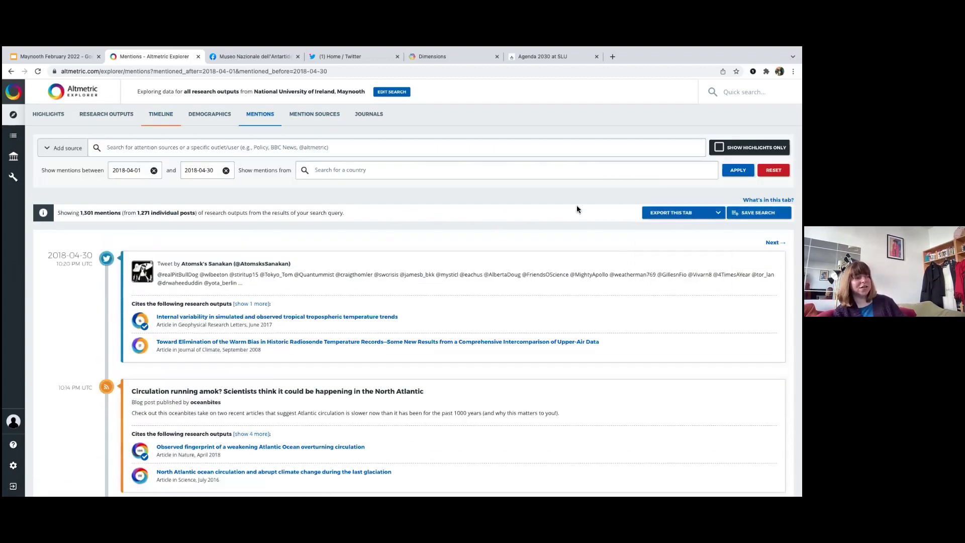
On the Timeline, zoom to the past year and show only news mentions.
left_click(151, 114)
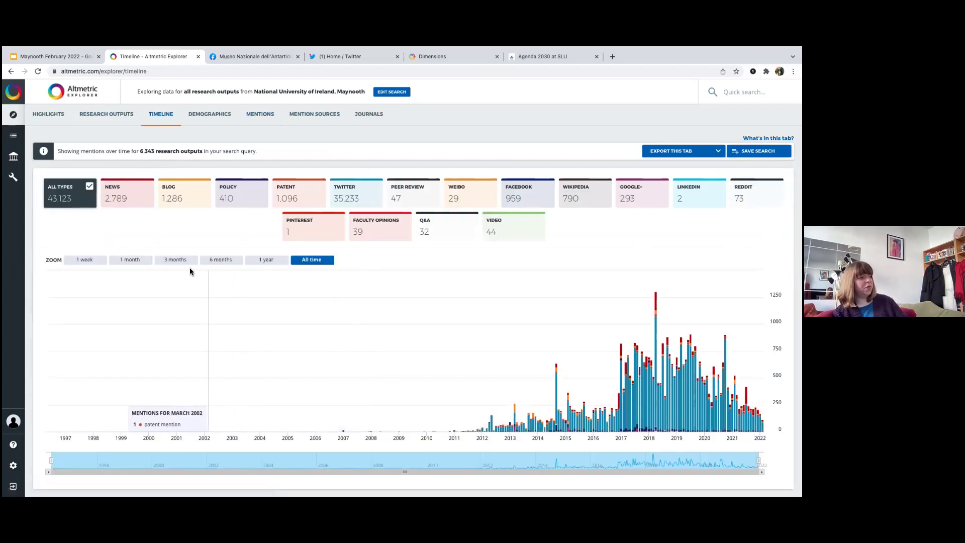
left_click(255, 261)
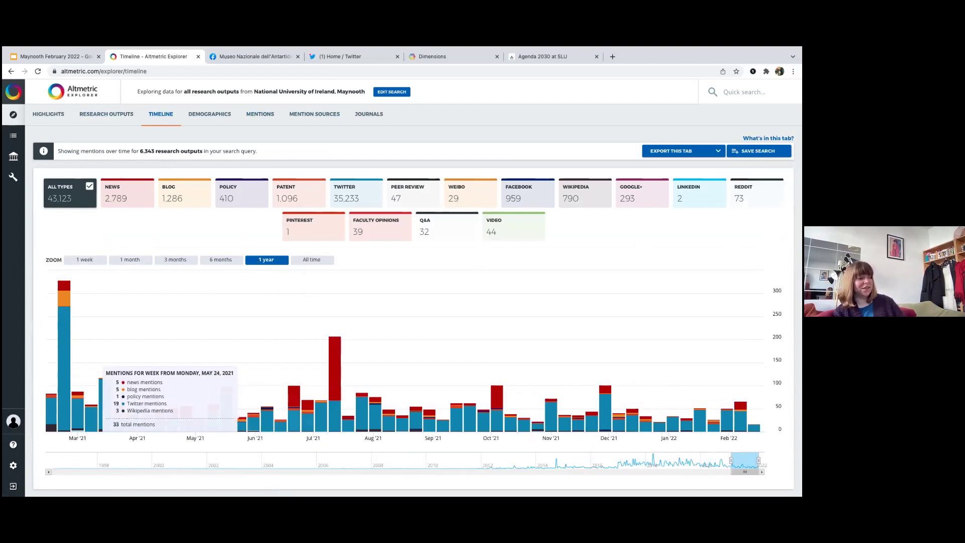
mouse_move(68, 354)
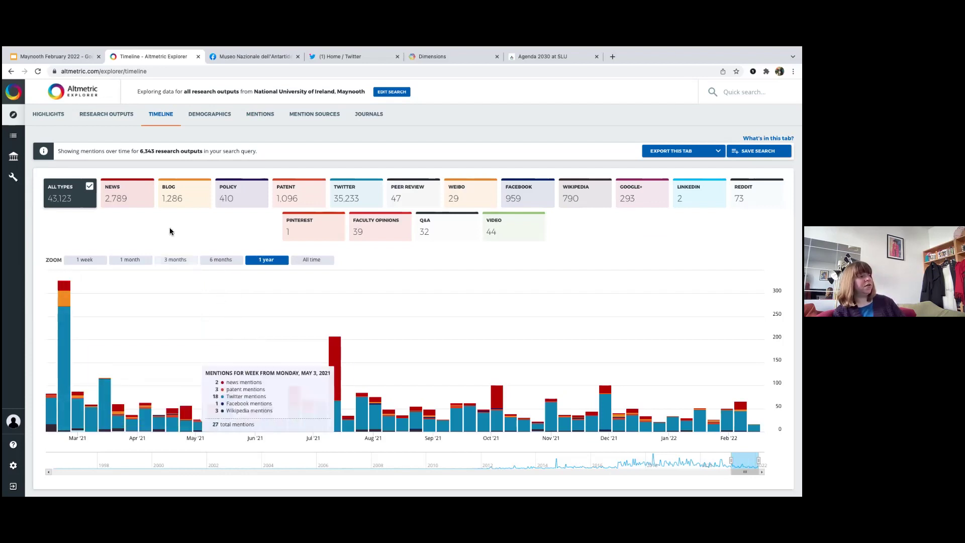
left_click(119, 195)
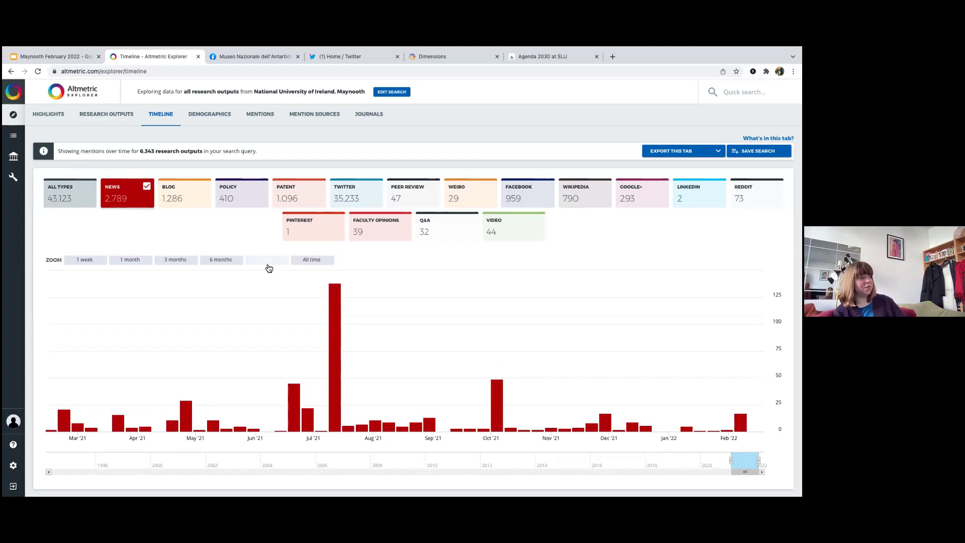
List the news mentions from the July 2021 spike, then return to the all-time Timeline chart.
mouse_move(337, 307)
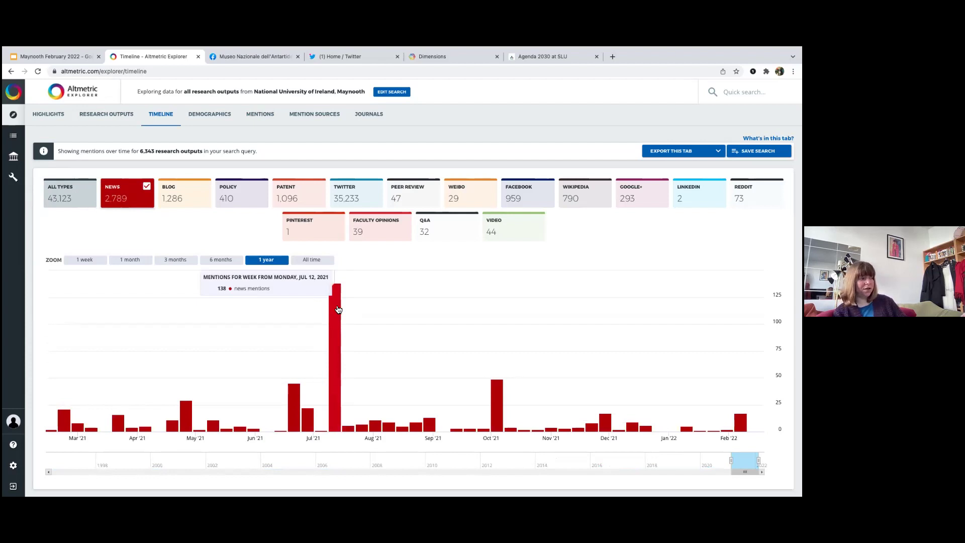
left_click(338, 309)
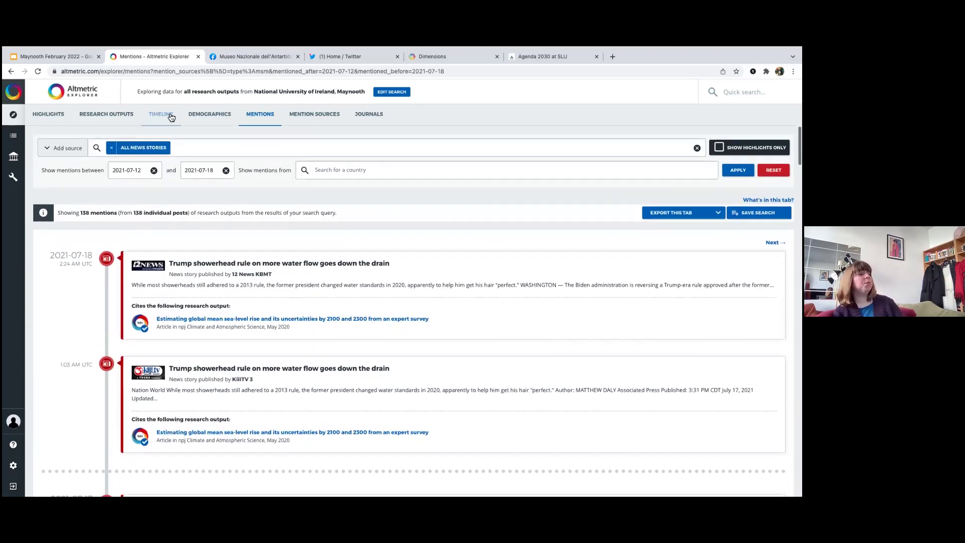
left_click(174, 114)
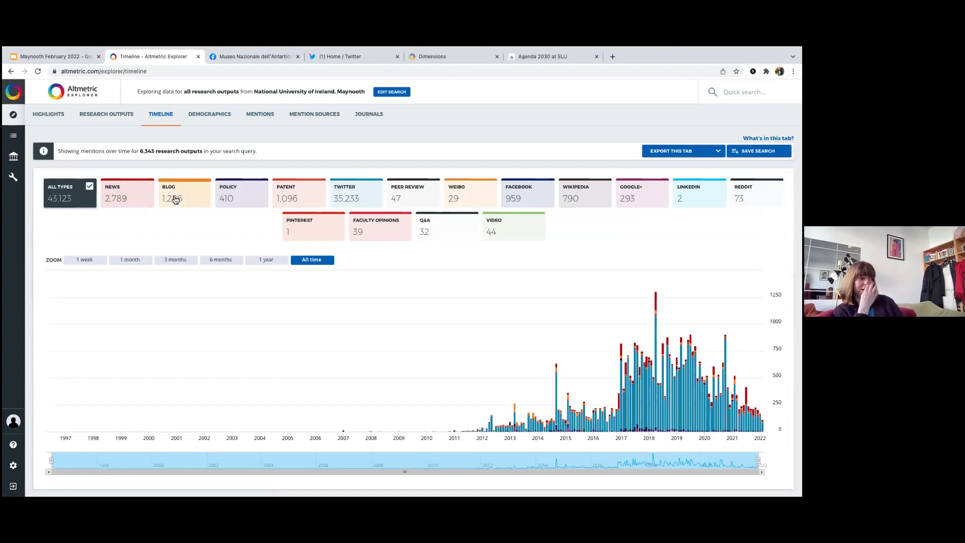
Chart only policy (410) and patent (1,096) mentions weekly over the past year, checking export options.
left_click(263, 260)
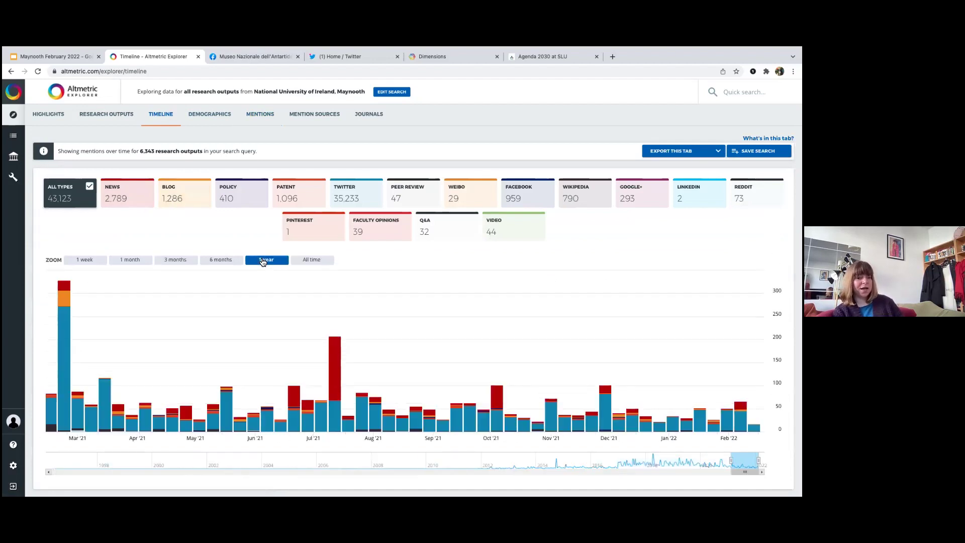
left_click(241, 202)
left_click(289, 200)
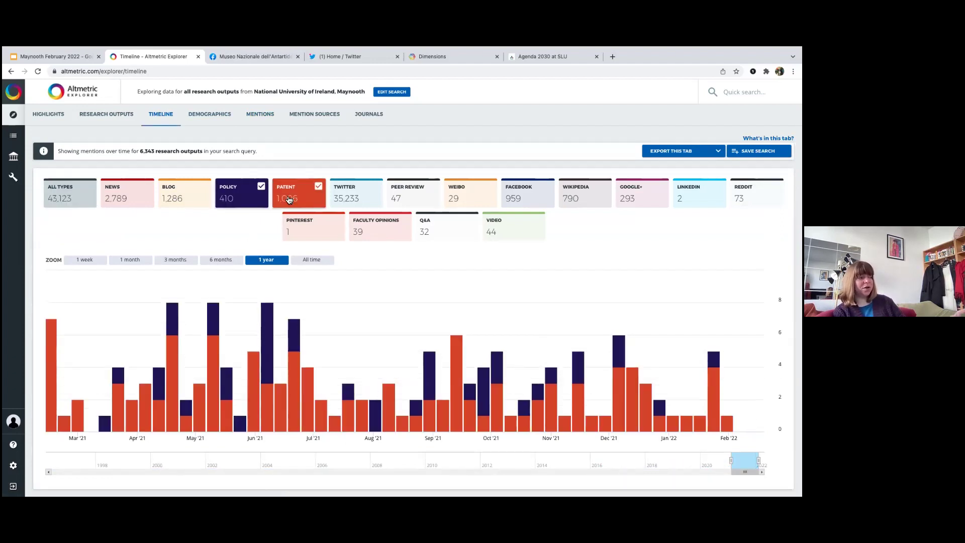
left_click(373, 189)
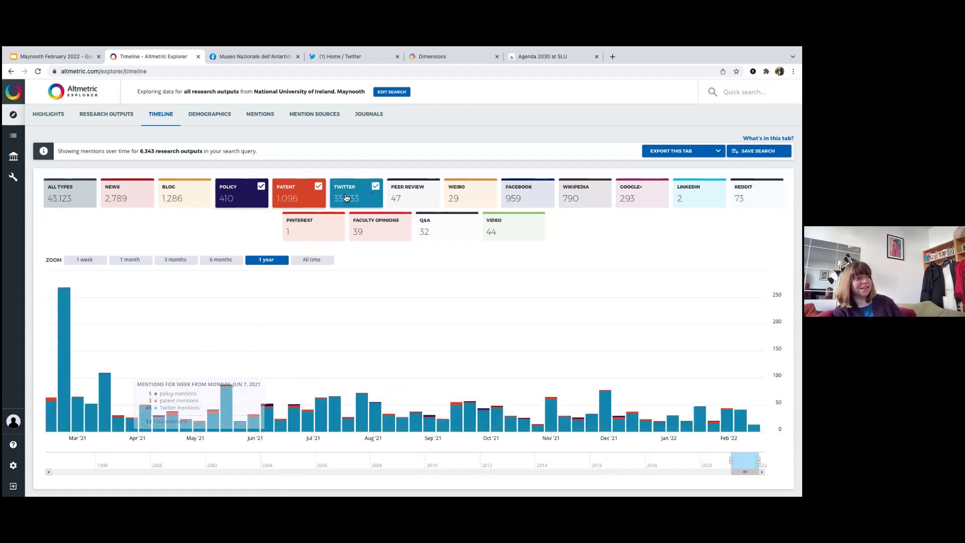
left_click(346, 197)
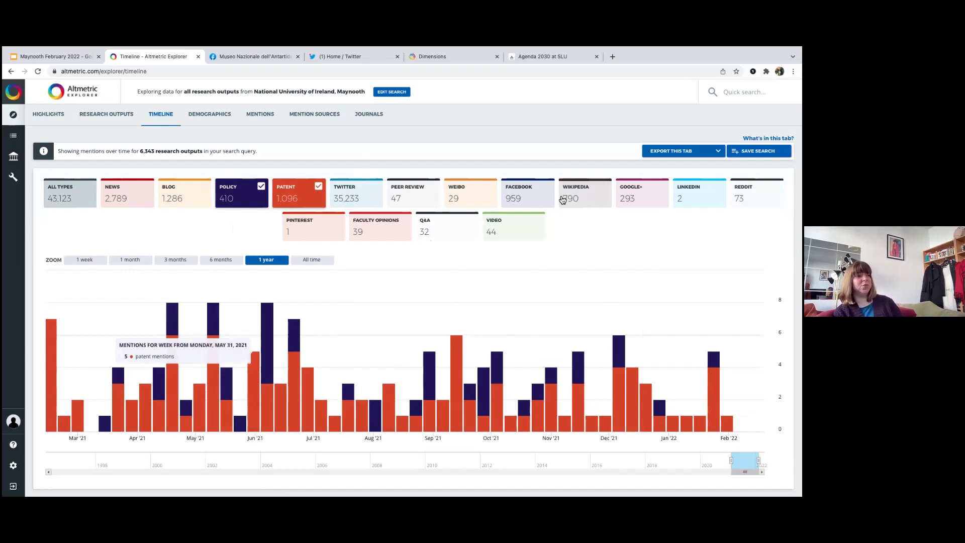
left_click(683, 151)
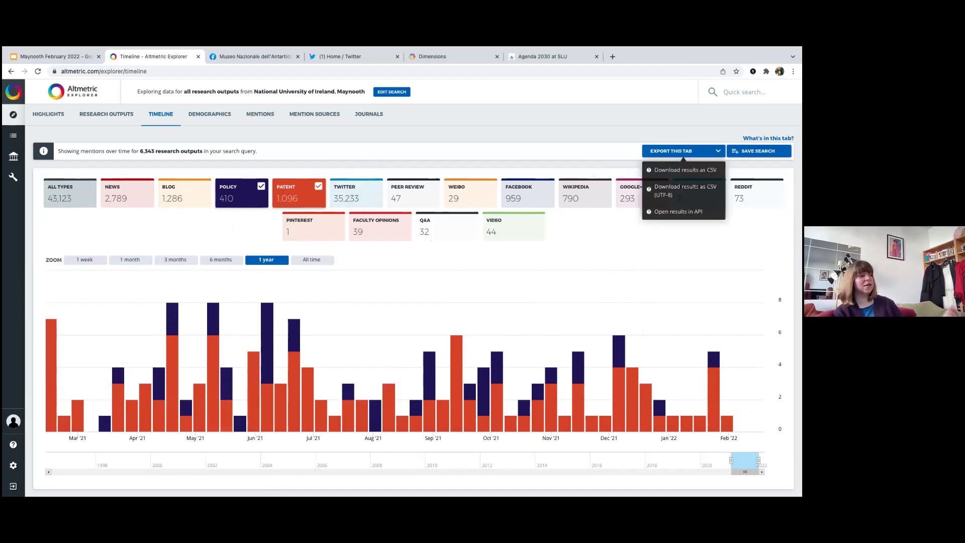
left_click(593, 173)
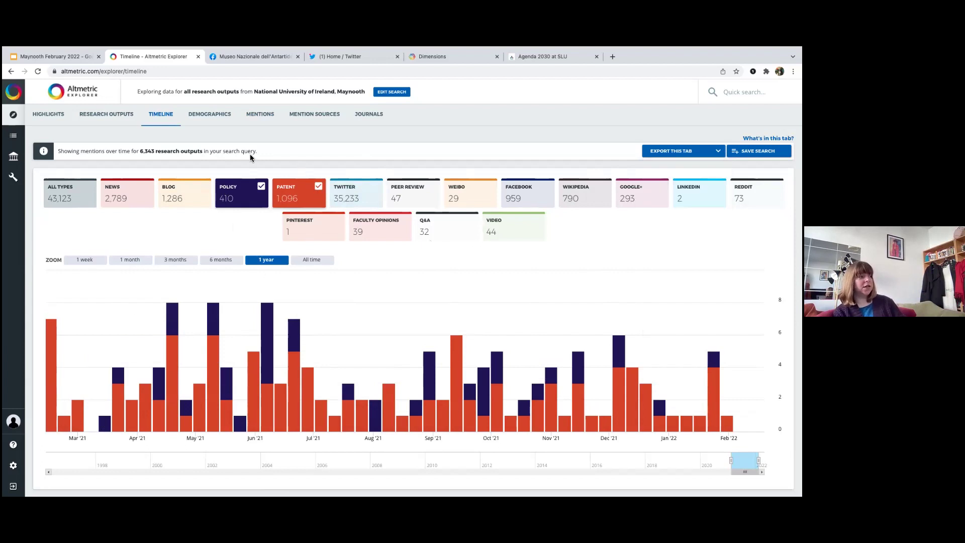
Use the Demographics news map to list the 456 United Kingdom news-story mentions.
left_click(205, 118)
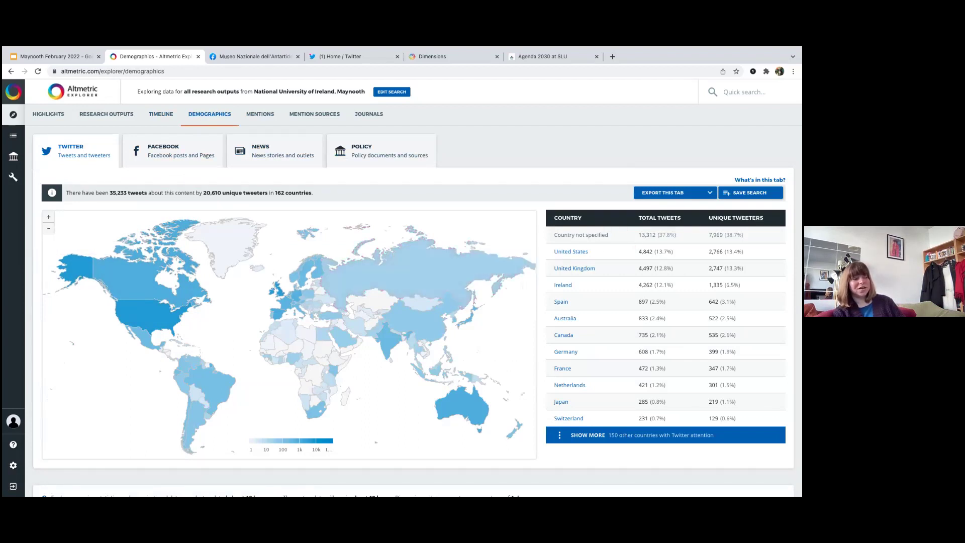
mouse_move(401, 272)
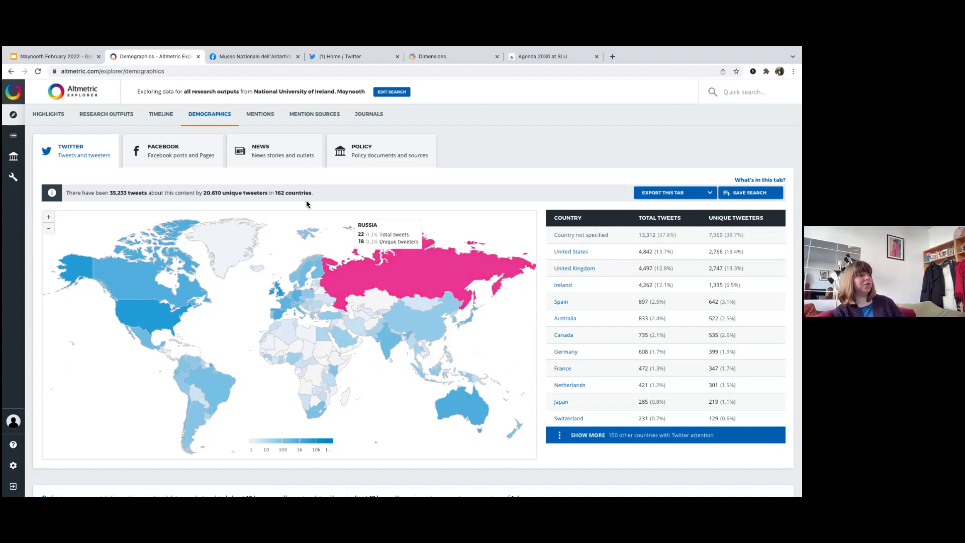
left_click(270, 154)
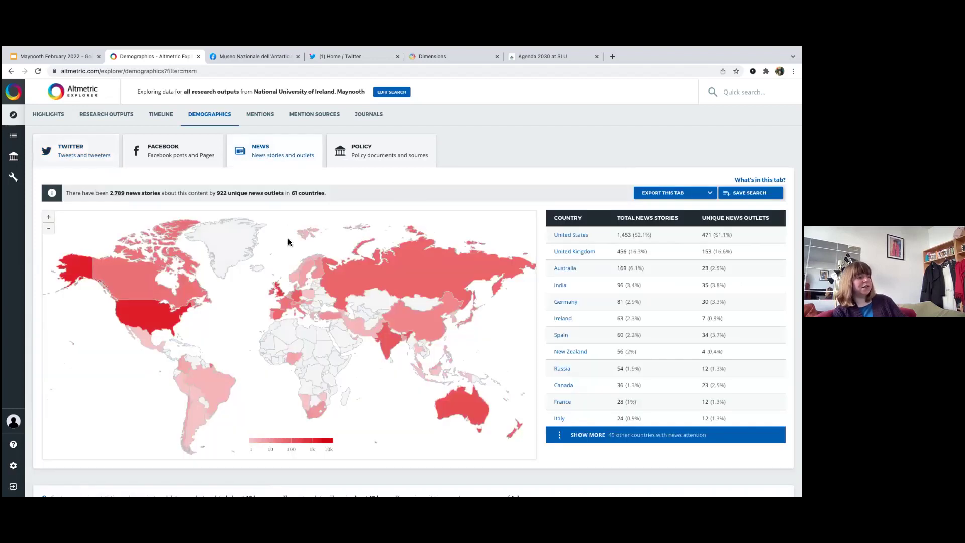
mouse_move(280, 293)
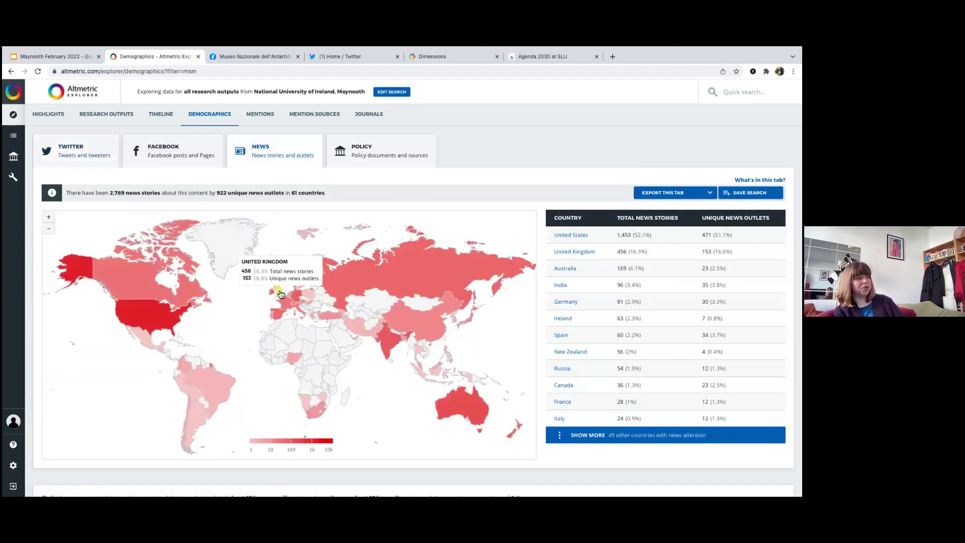
left_click(280, 294)
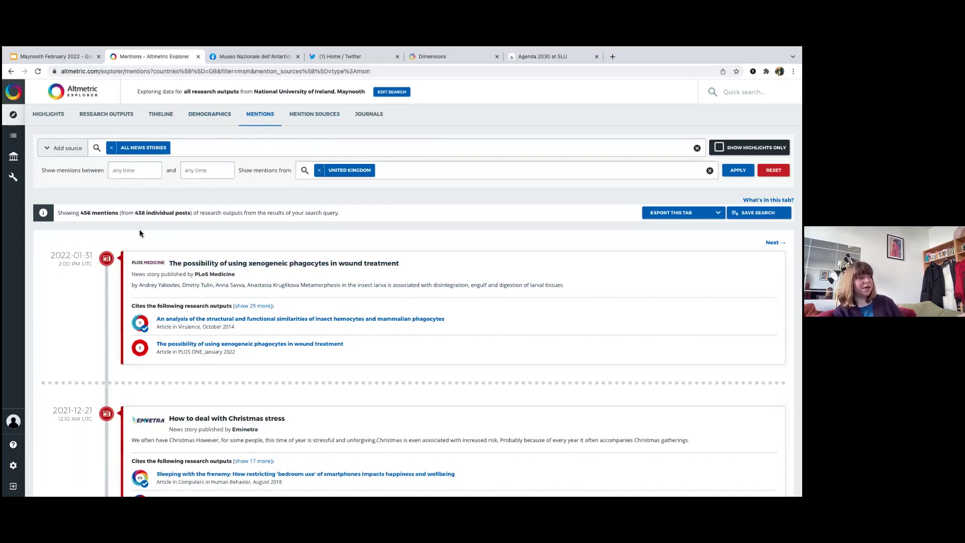
View Ireland's policy mentions from the Demographics map, then reset filters to show all 43,123 mentions.
left_click(200, 115)
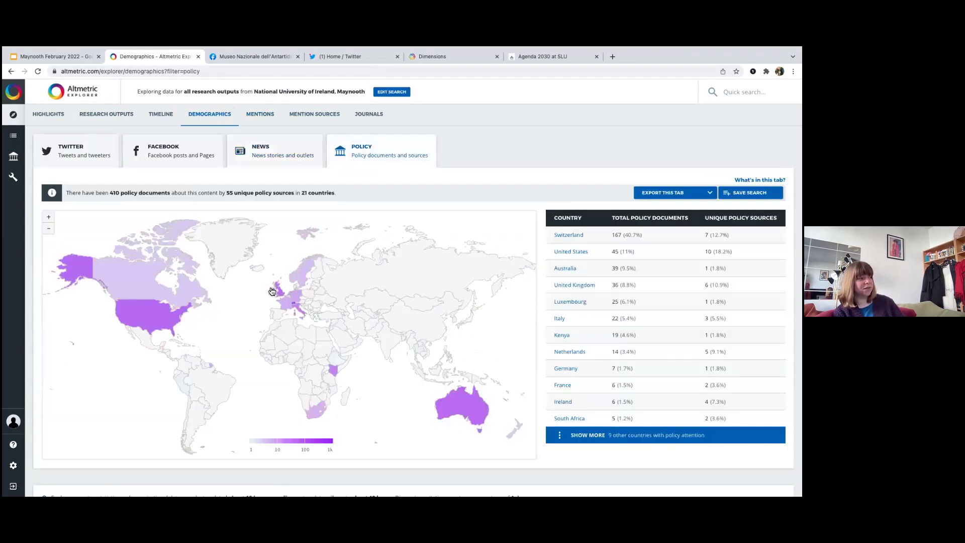
left_click(273, 292)
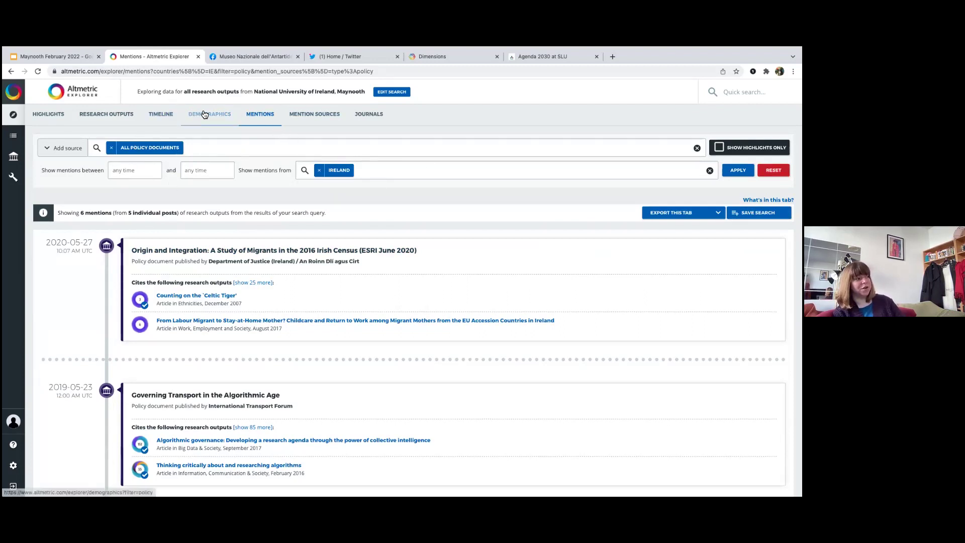
left_click(774, 170)
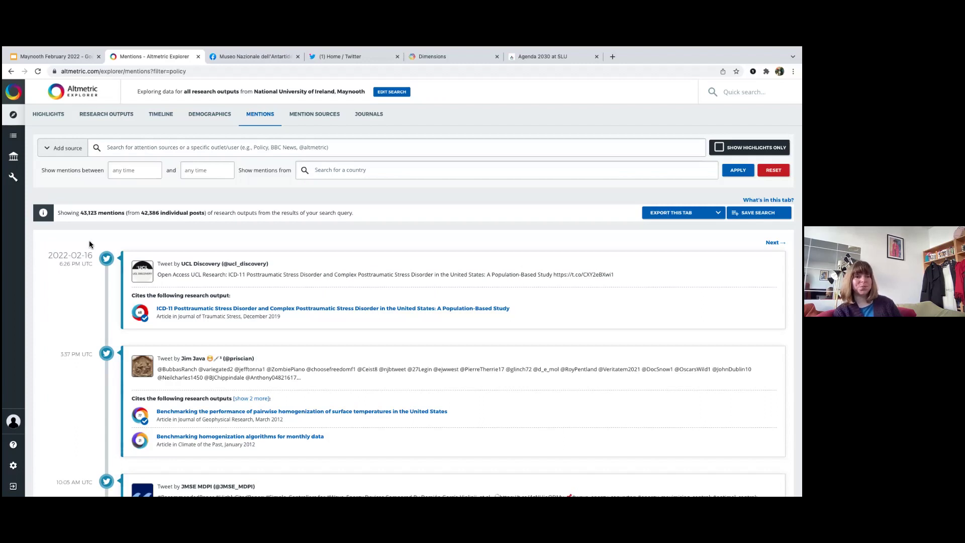
left_click(69, 155)
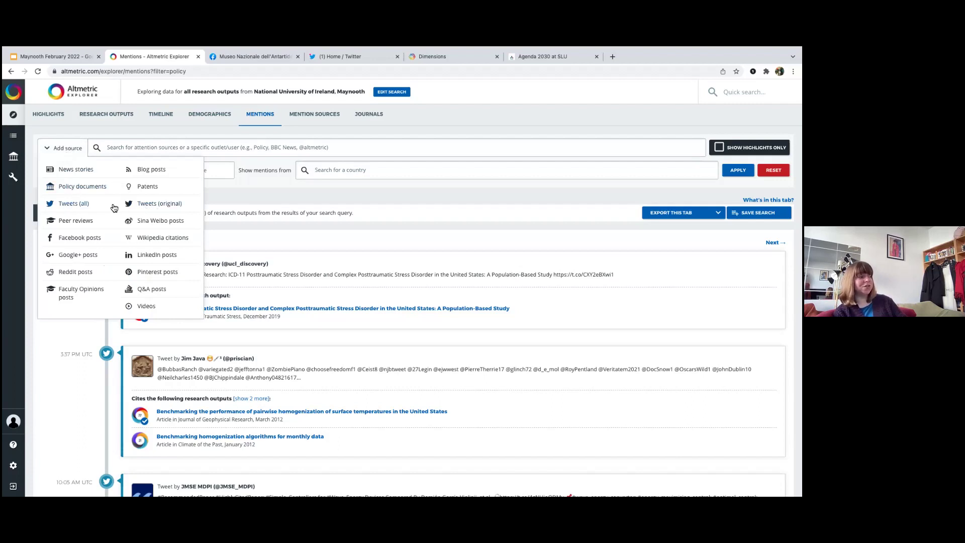
left_click(155, 205)
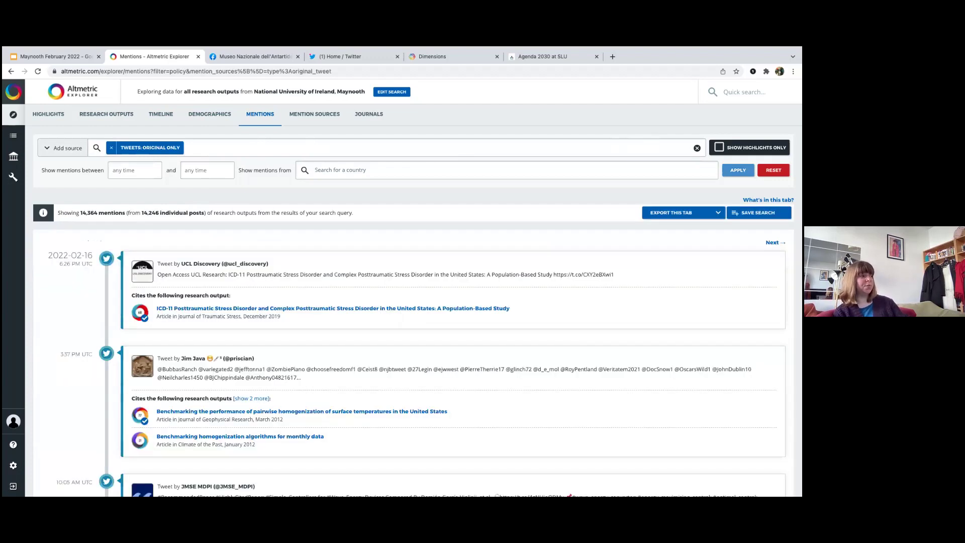
left_click(773, 170)
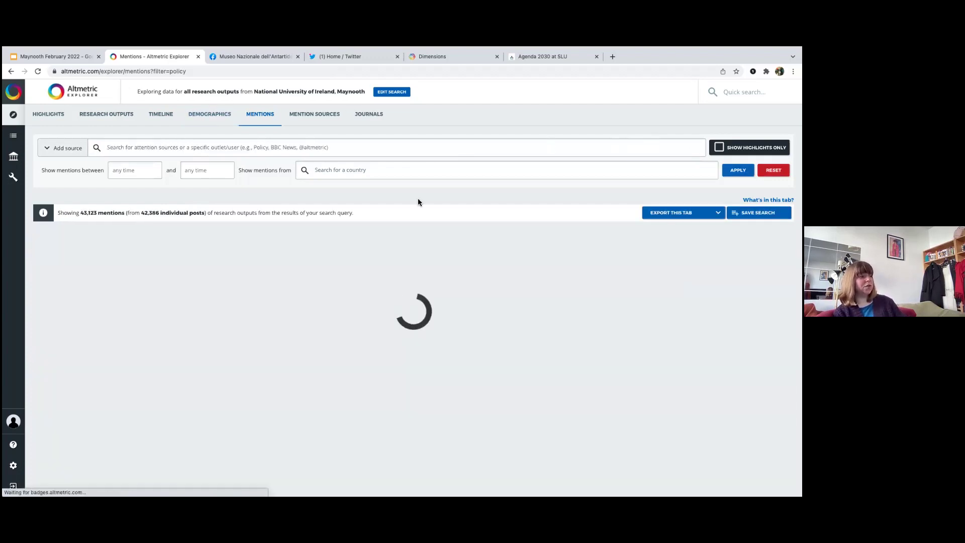
left_click(126, 170)
left_click(155, 189)
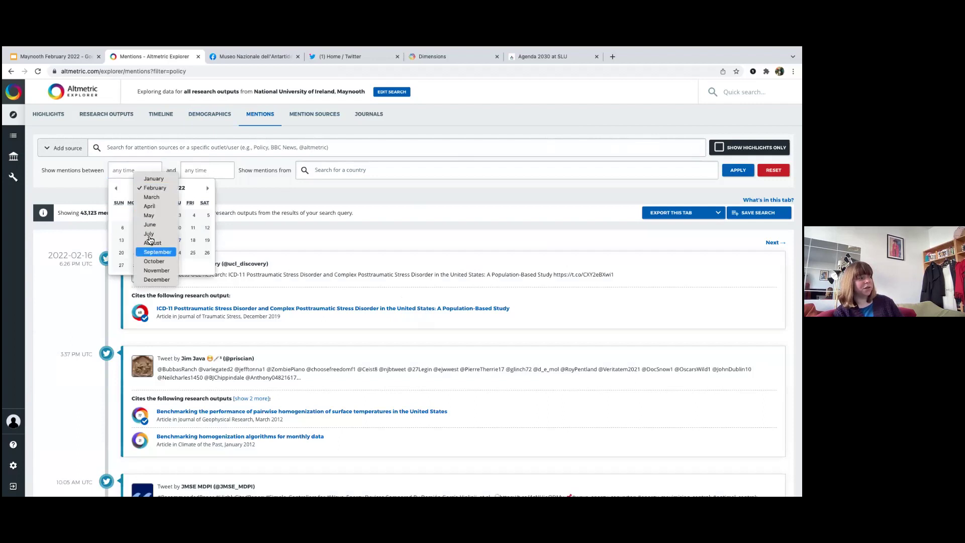
left_click(160, 189)
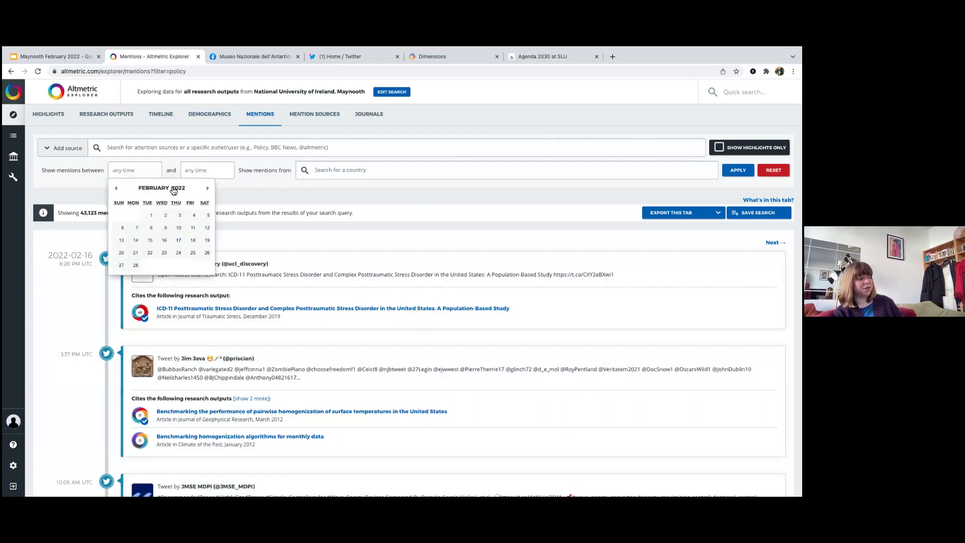
left_click(177, 189)
left_click(246, 196)
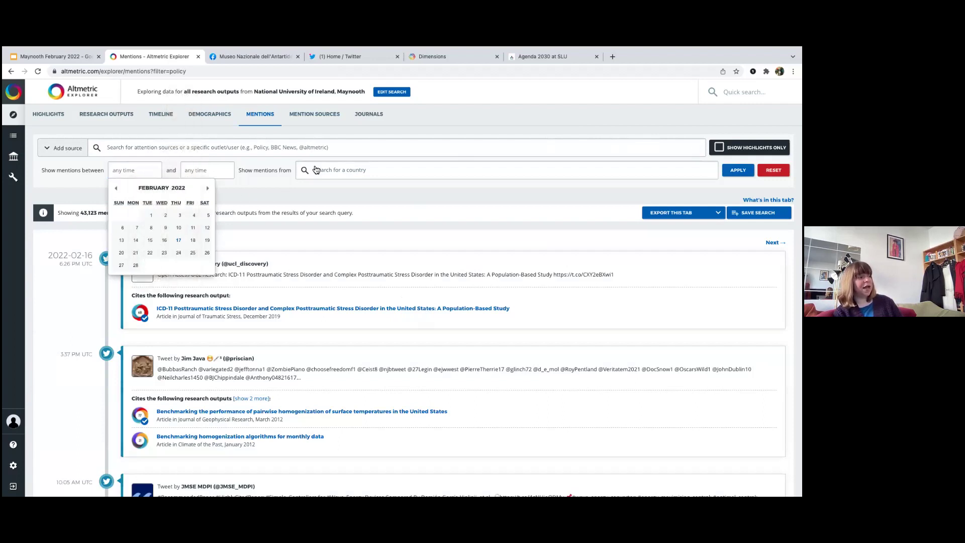
left_click(349, 169)
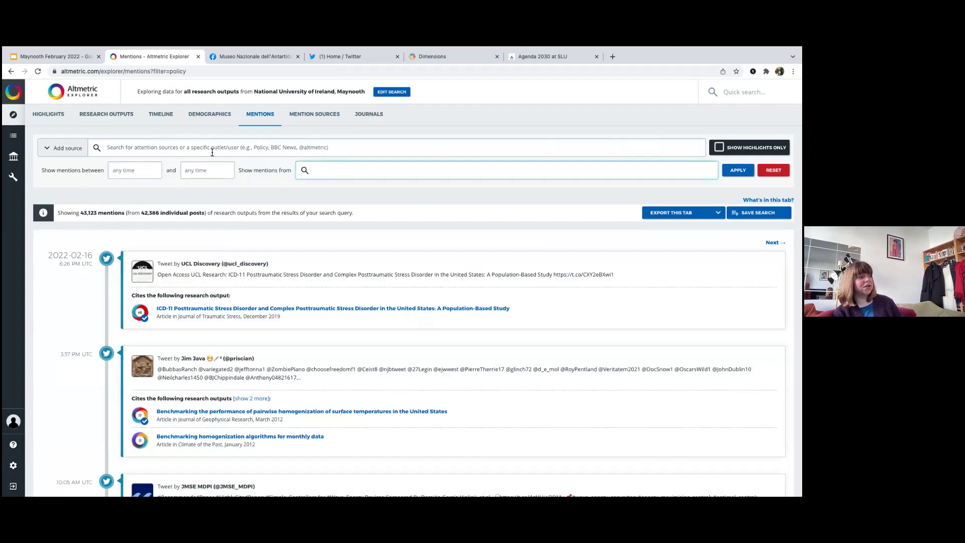
Filter the mentions to The Guardian news source, 28 mentions.
left_click(166, 146)
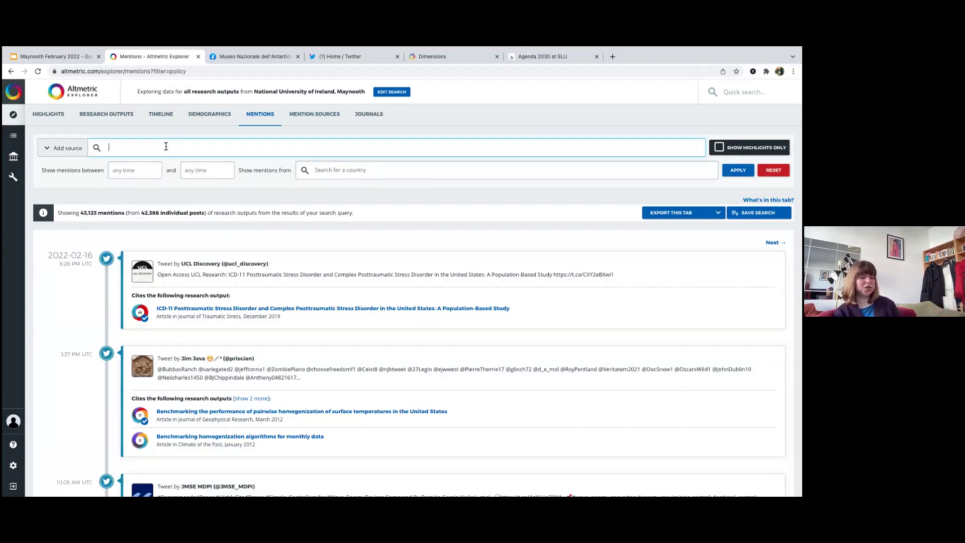
type("the g")
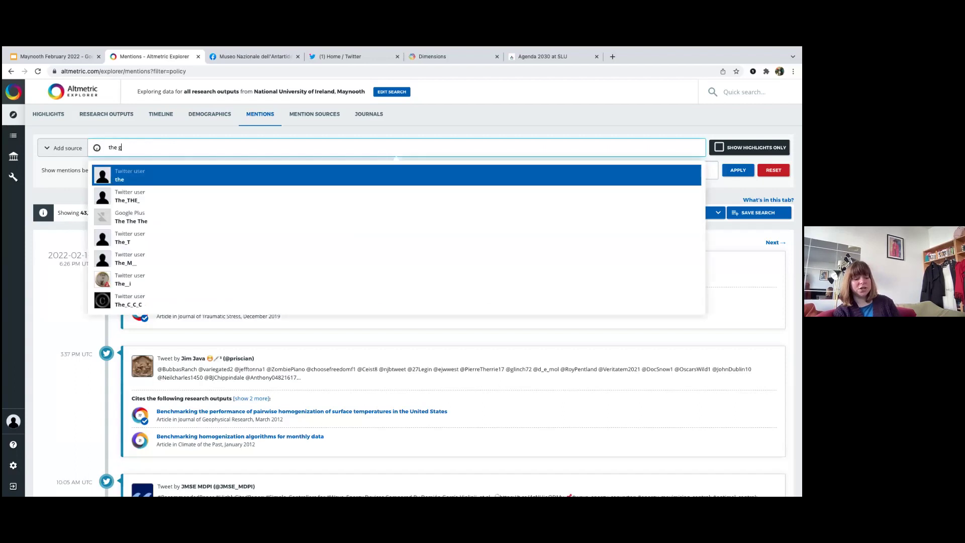
type("uardi")
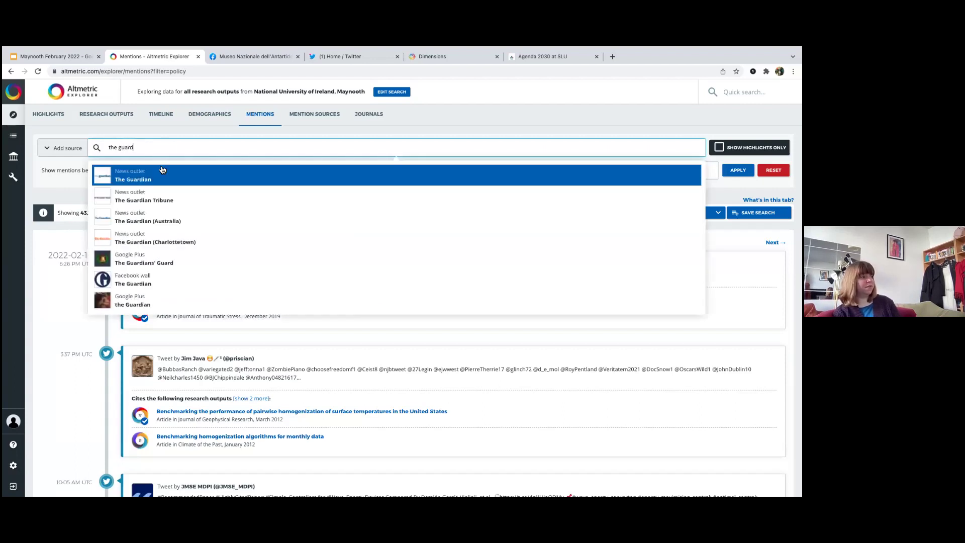
left_click(162, 170)
left_click(738, 170)
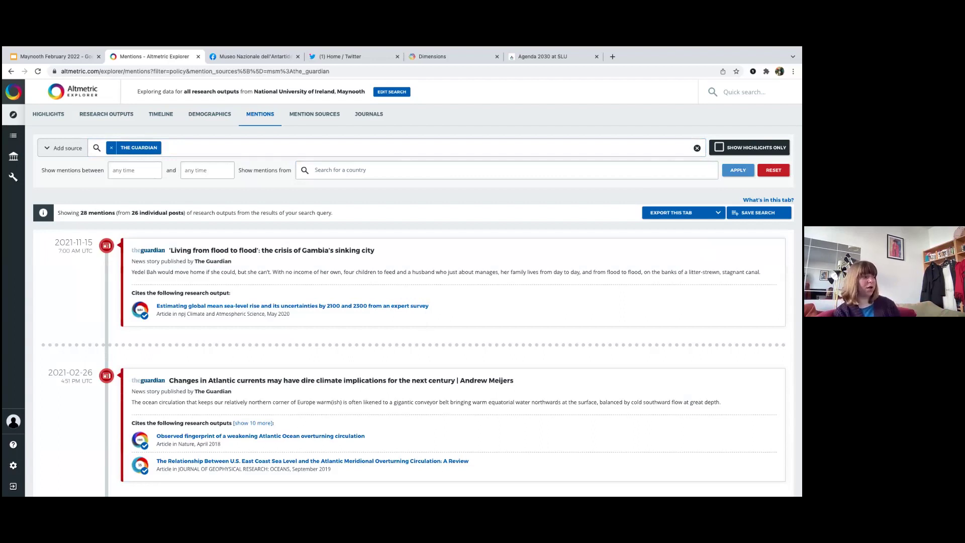
Expand the 2021-02-26 Atlantic currents story to show all 12 research outputs it cites.
mouse_move(146, 317)
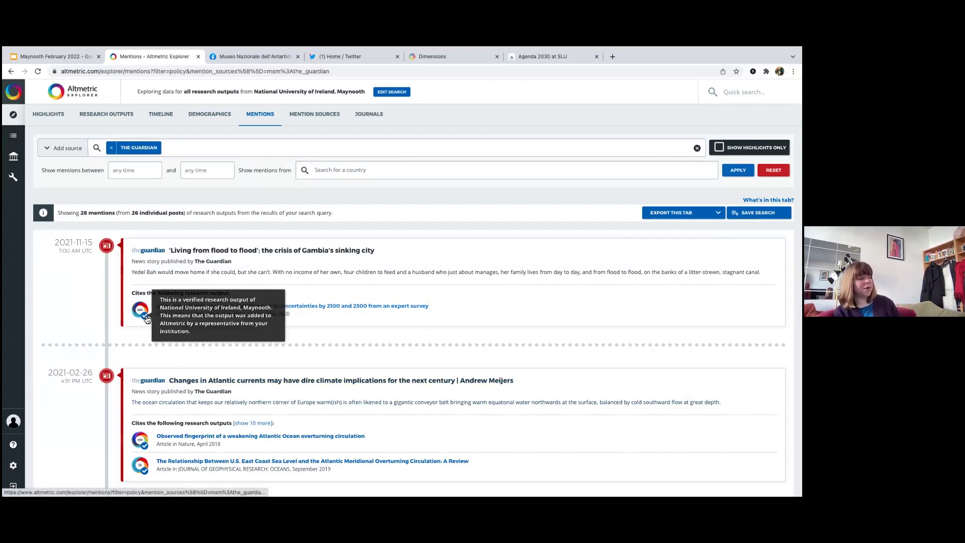
scroll(147, 319, "down", 1)
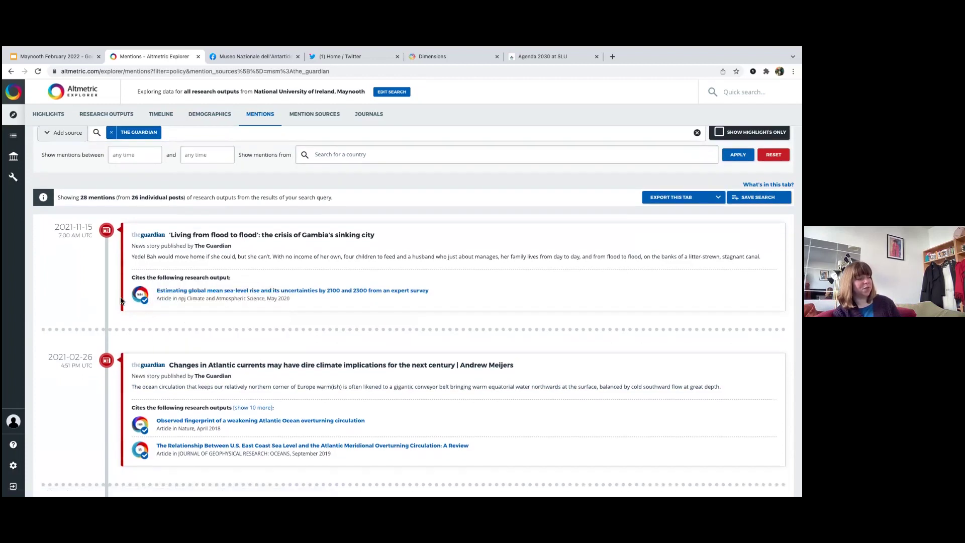
scroll(98, 302, "down", 5)
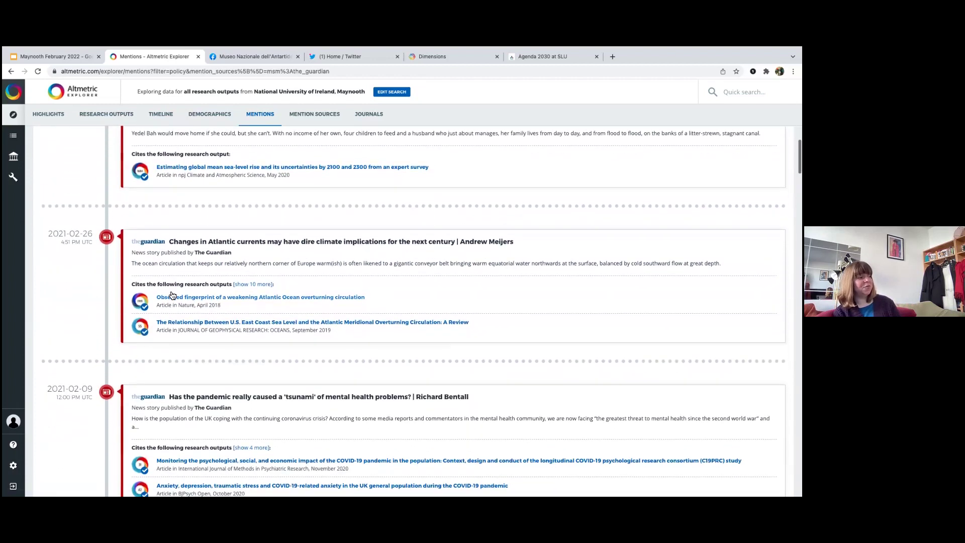
left_click(253, 285)
scroll(169, 294, "down", 2)
scroll(168, 294, "down", 2)
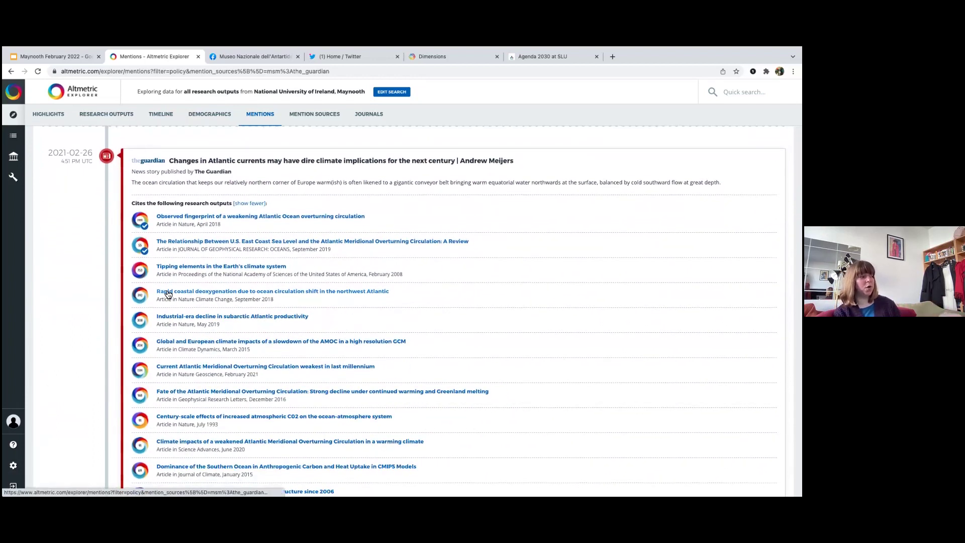
scroll(86, 234, "down", 1)
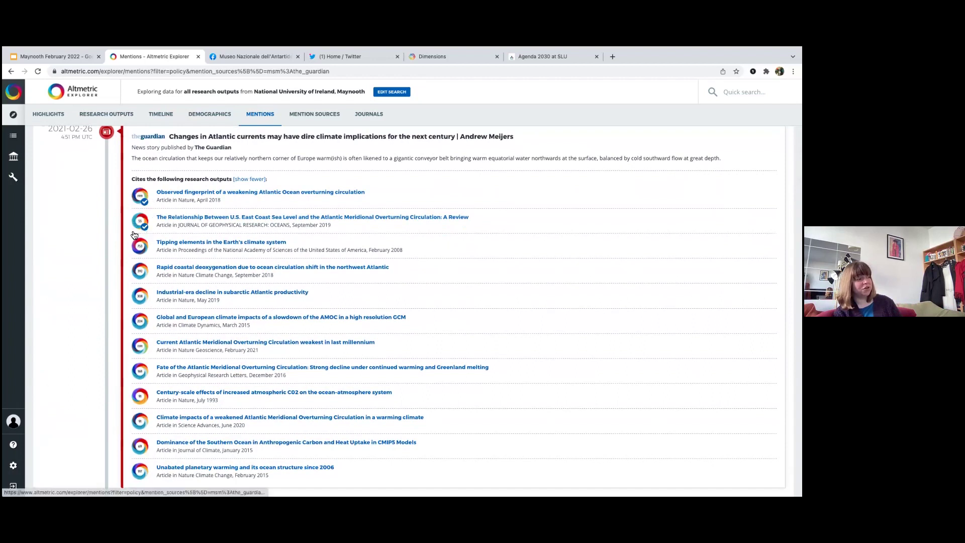
scroll(86, 236, "down", 1)
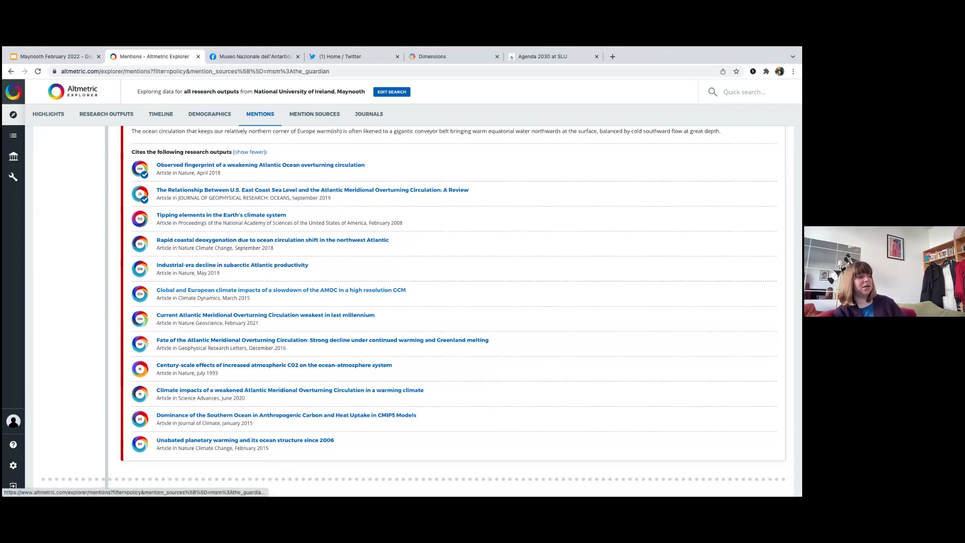
scroll(402, 301, "up", 5)
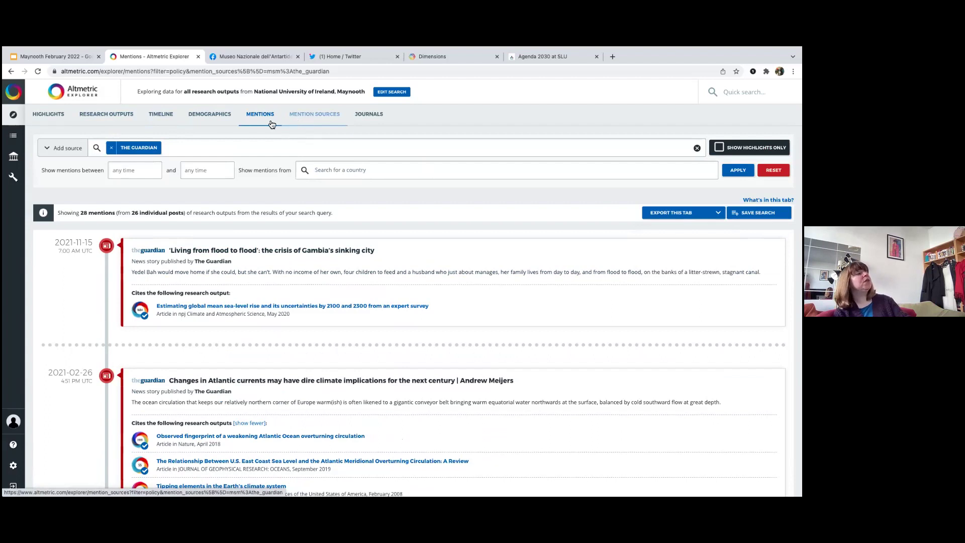
Open the Mention Sources list, expand the top source's recent tweets, and bring up Sort by.
left_click(304, 119)
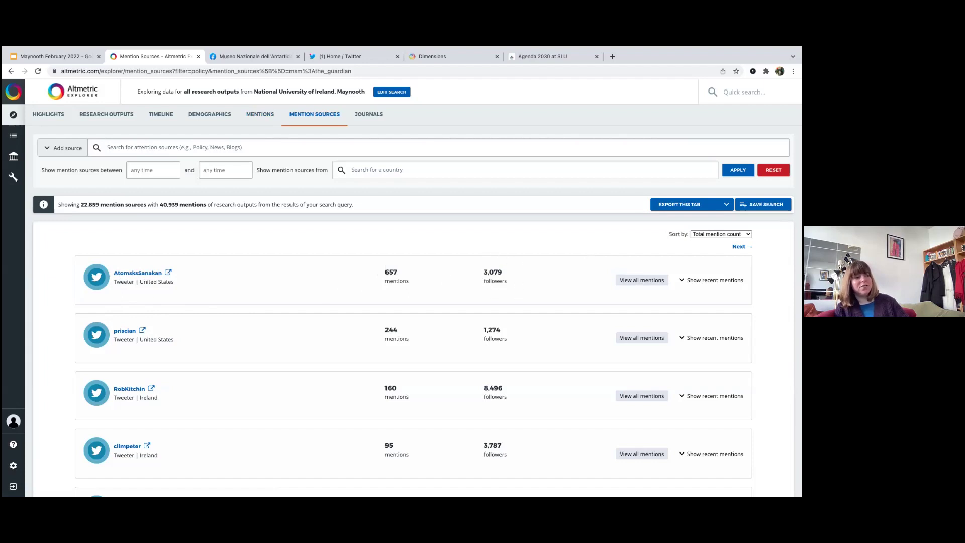
left_click(711, 280)
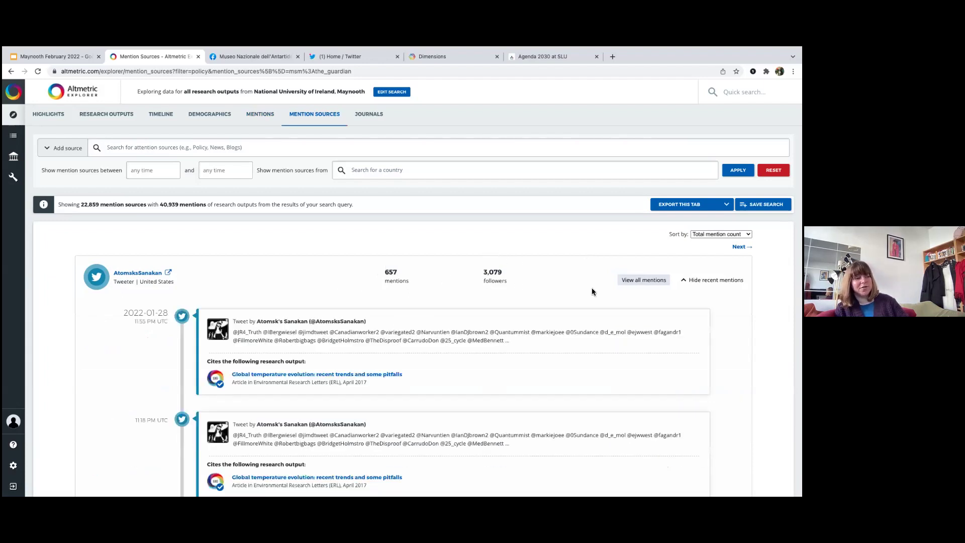
scroll(531, 284, "down", 4)
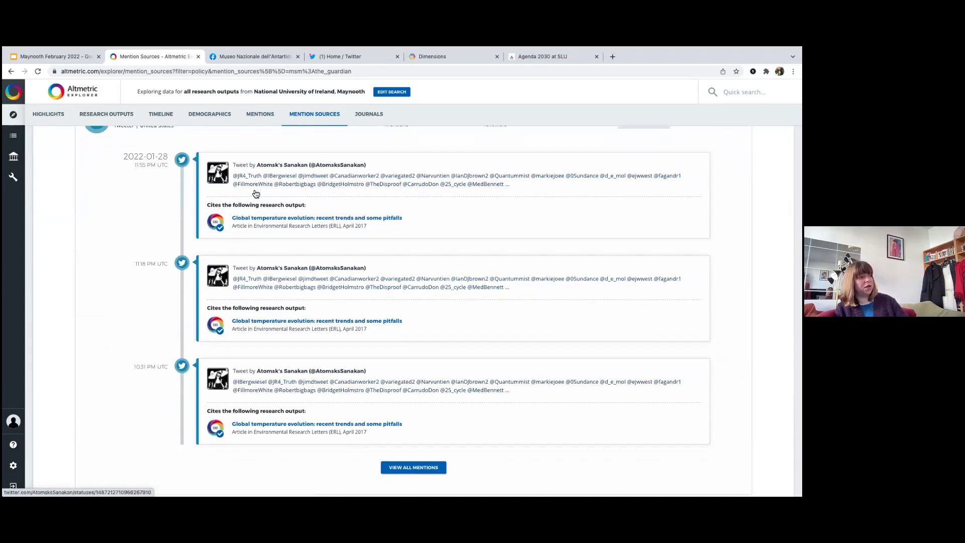
scroll(485, 254, "up", 3)
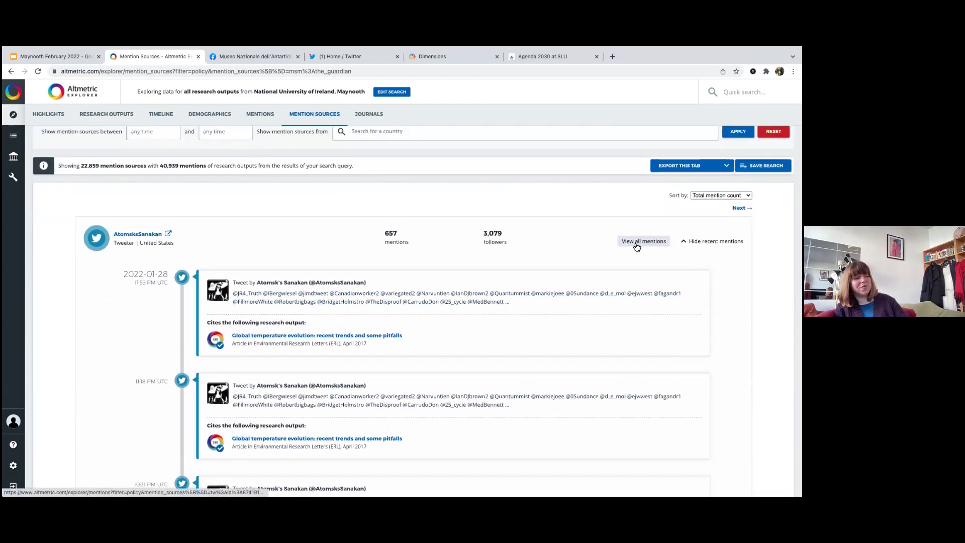
left_click(721, 195)
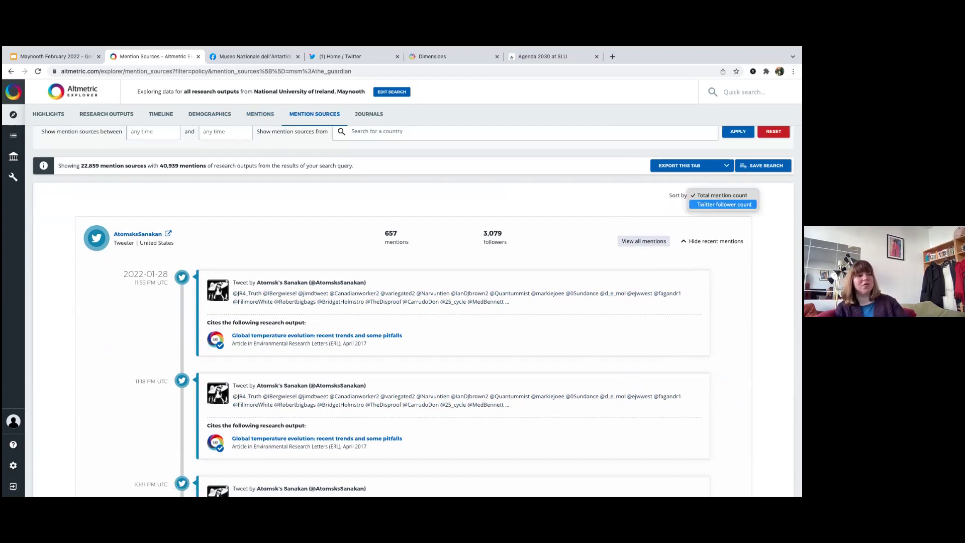
Sort the mention sources by Twitter follower count, putting NASAEarth on top.
left_click(724, 204)
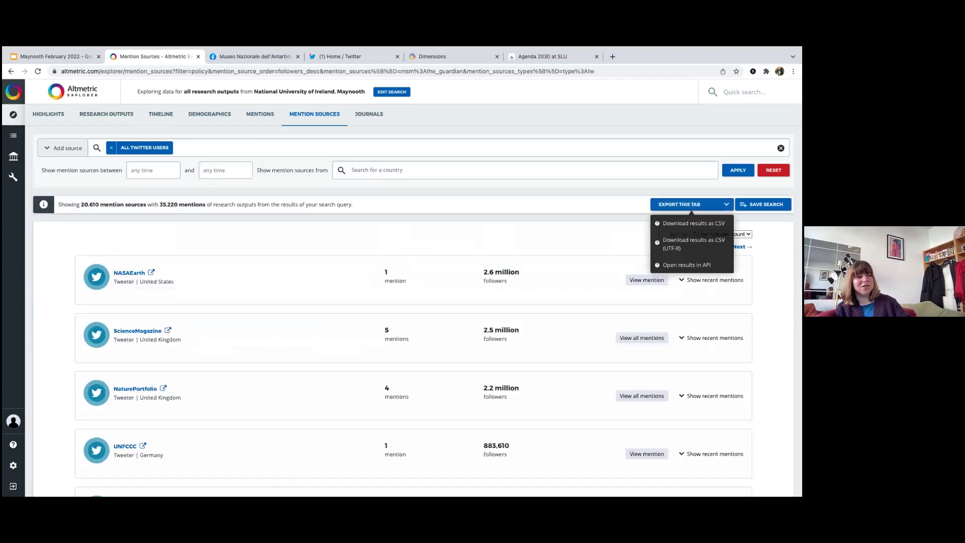
scroll(530, 214, "down", 2)
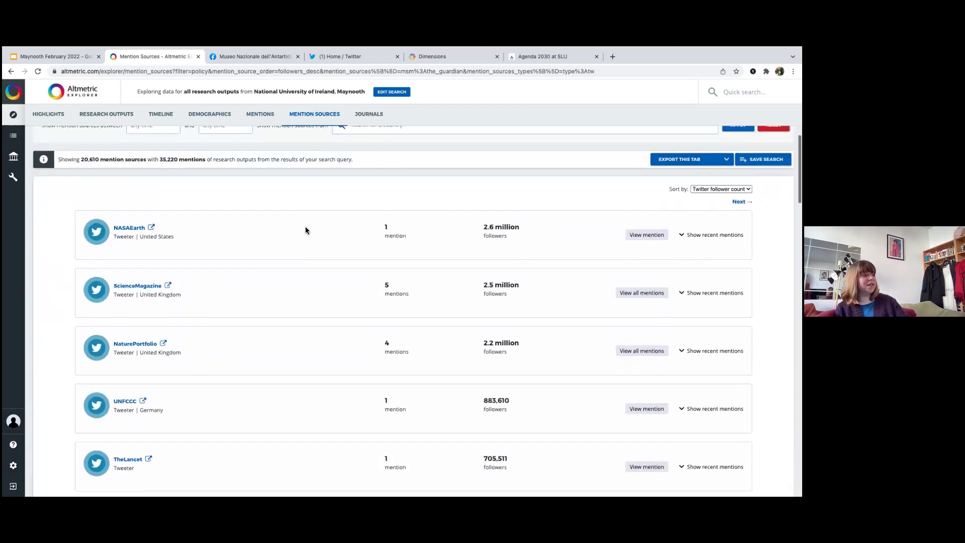
scroll(306, 230, "up", 1)
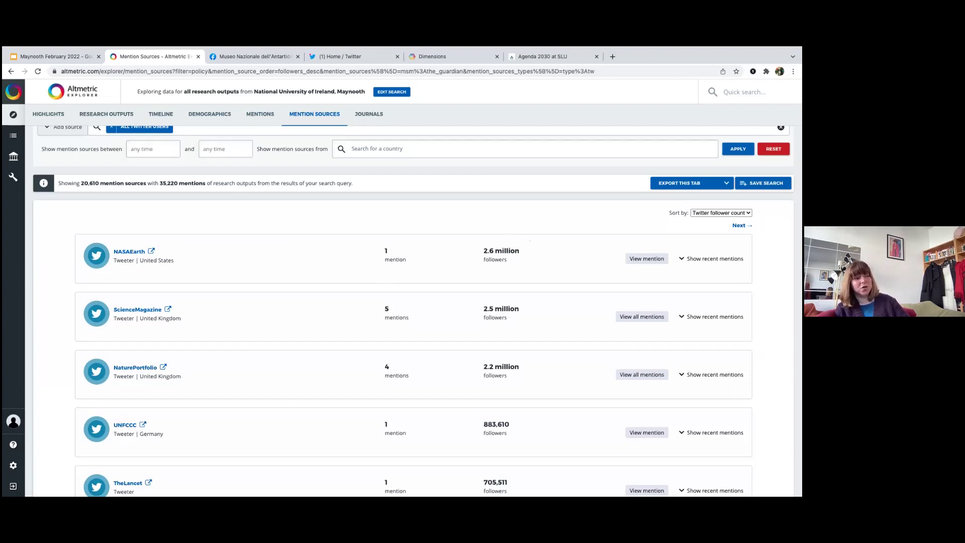
Browse NASAEarth's recent mentions, then reset the source filter and sorting.
left_click(714, 258)
scroll(302, 281, "down", 1)
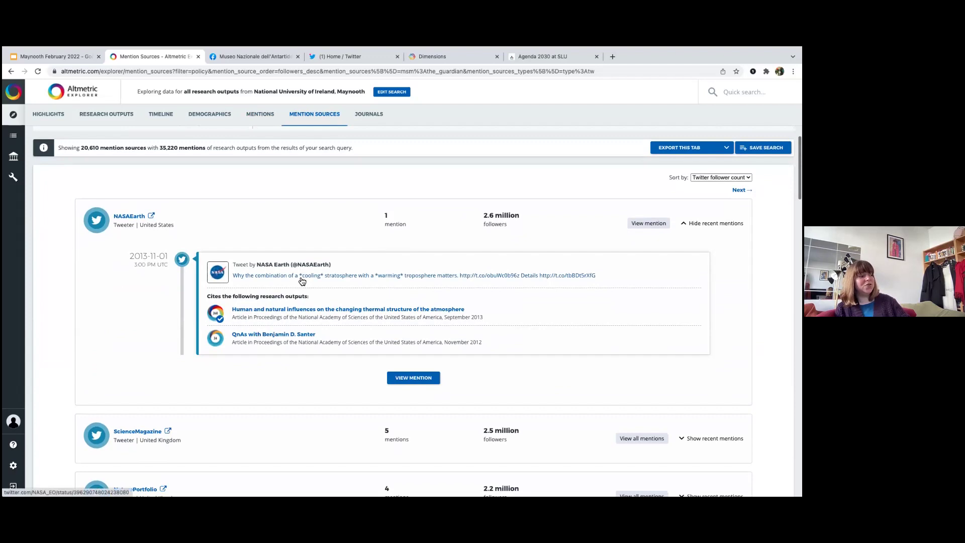
scroll(301, 280, "down", 3)
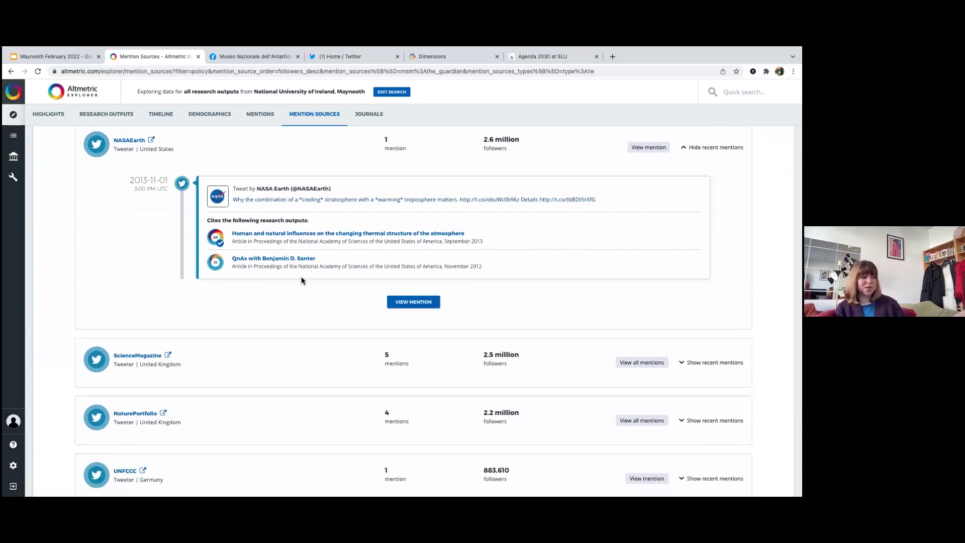
scroll(300, 280, "down", 4)
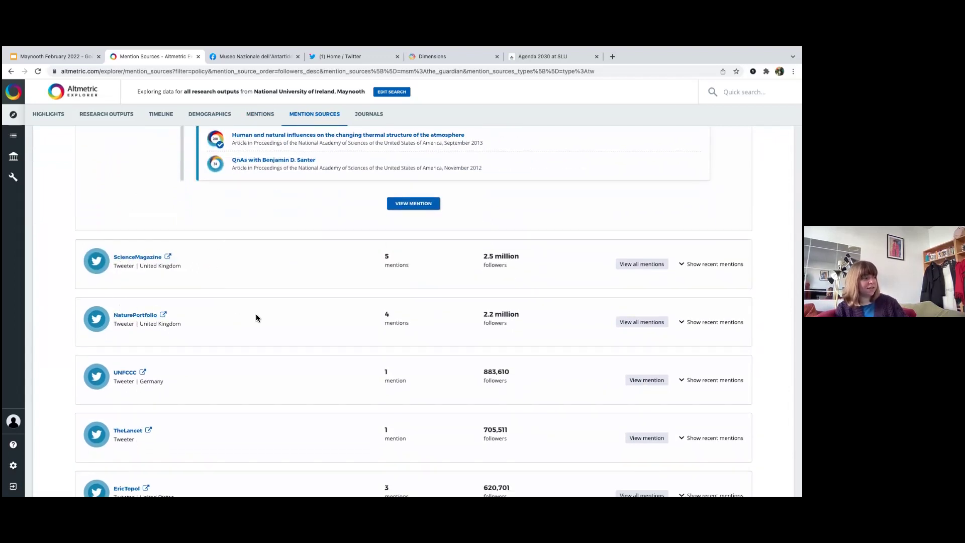
scroll(255, 314, "down", 9)
scroll(256, 317, "down", 5)
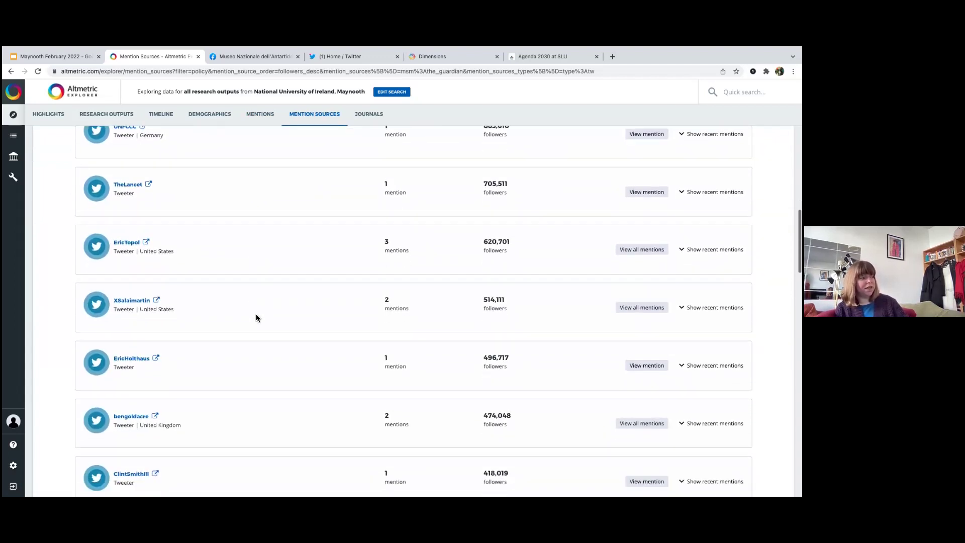
scroll(256, 317, "down", 4)
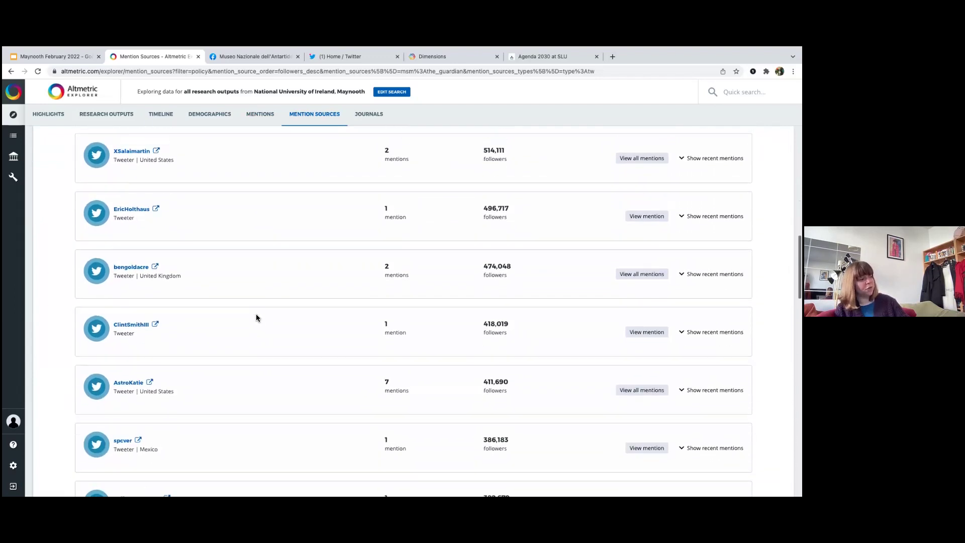
scroll(257, 318, "down", 1)
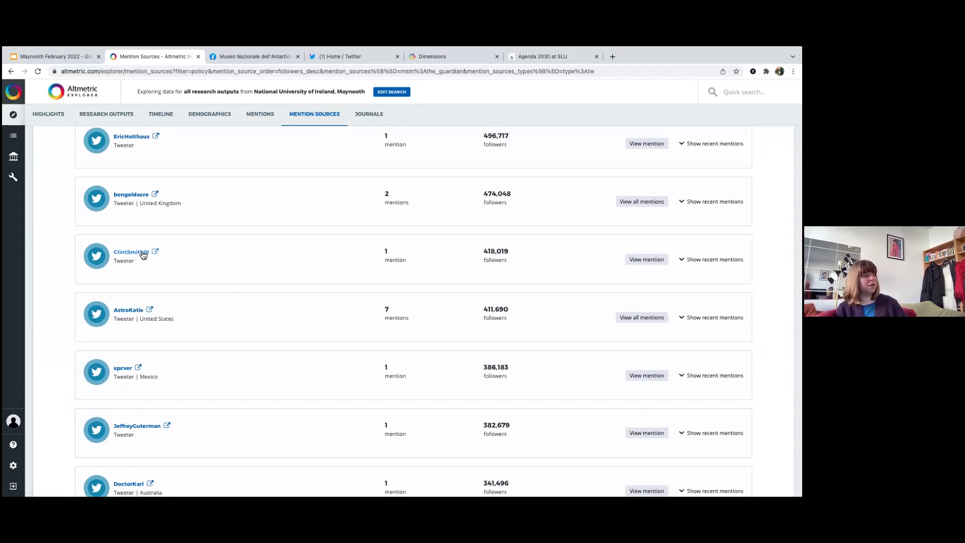
scroll(206, 251, "up", 20)
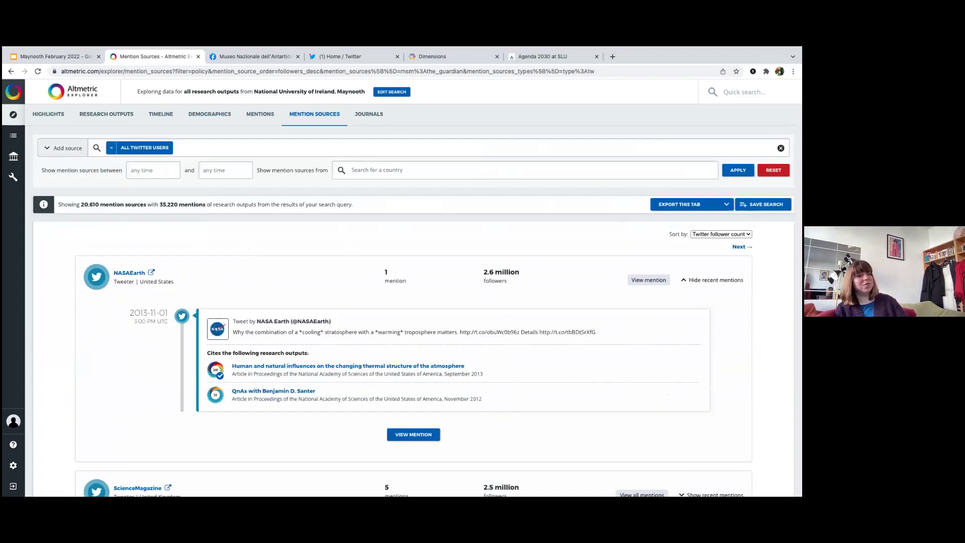
left_click(774, 170)
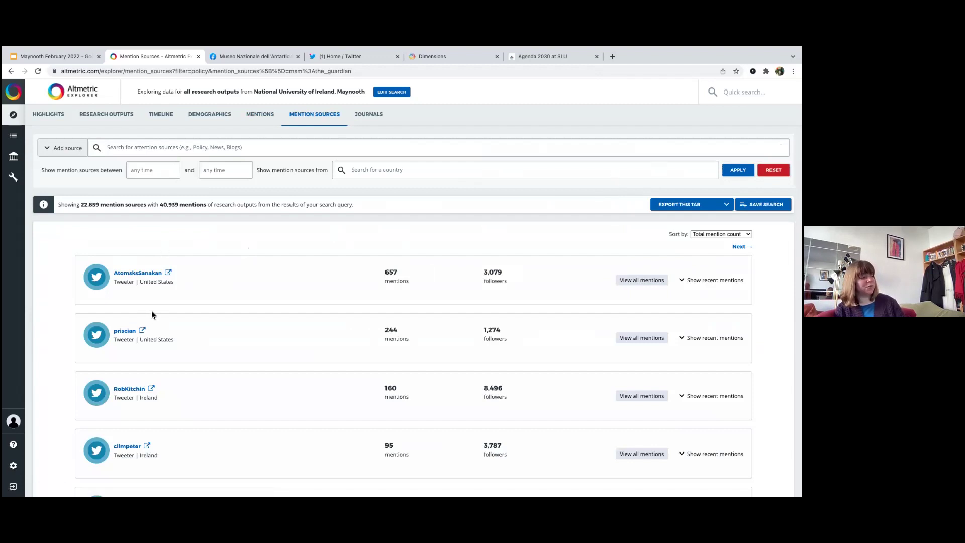
Check the Add source options, then show the Journals breakdown led by Astronomy and Astrophysics.
scroll(153, 315, "down", 5)
scroll(71, 329, "down", 3)
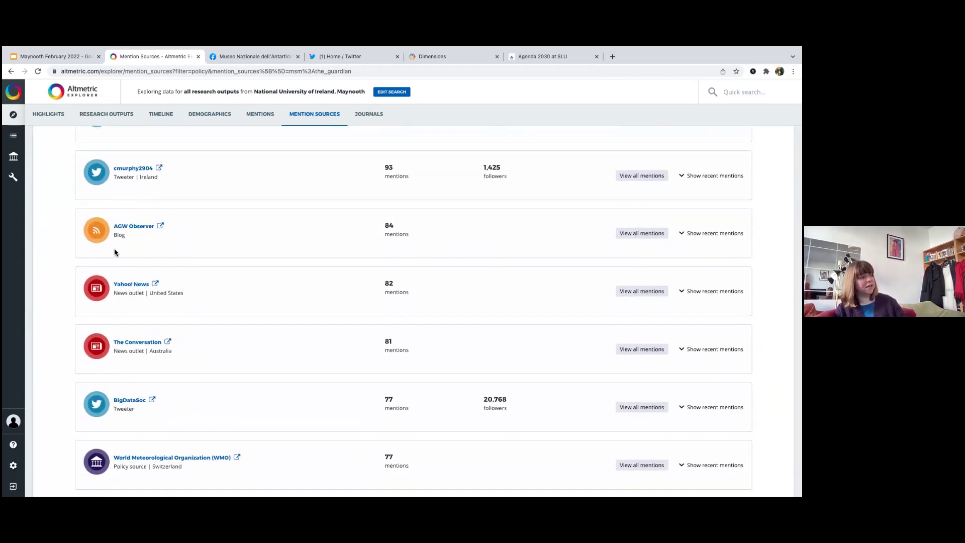
scroll(129, 327, "down", 4)
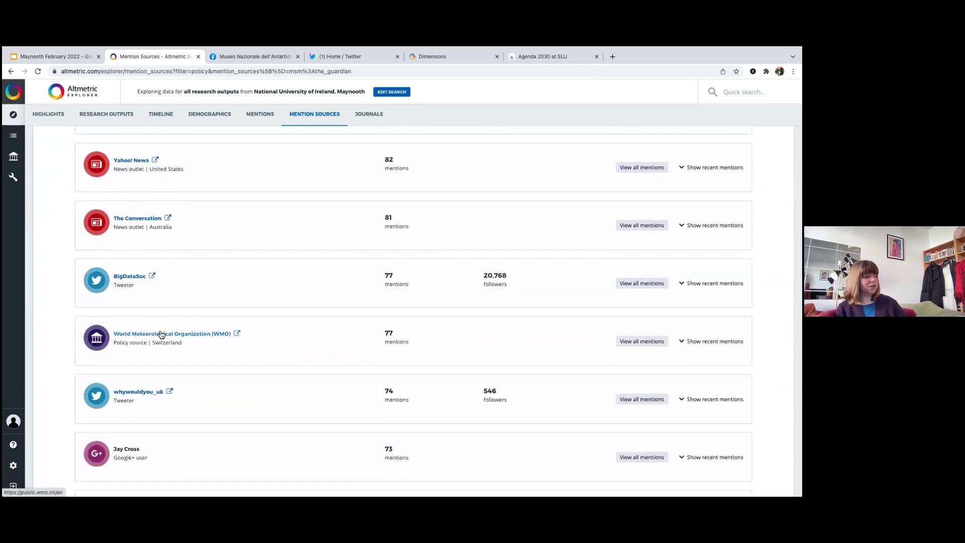
scroll(161, 334, "down", 1)
scroll(159, 330, "up", 20)
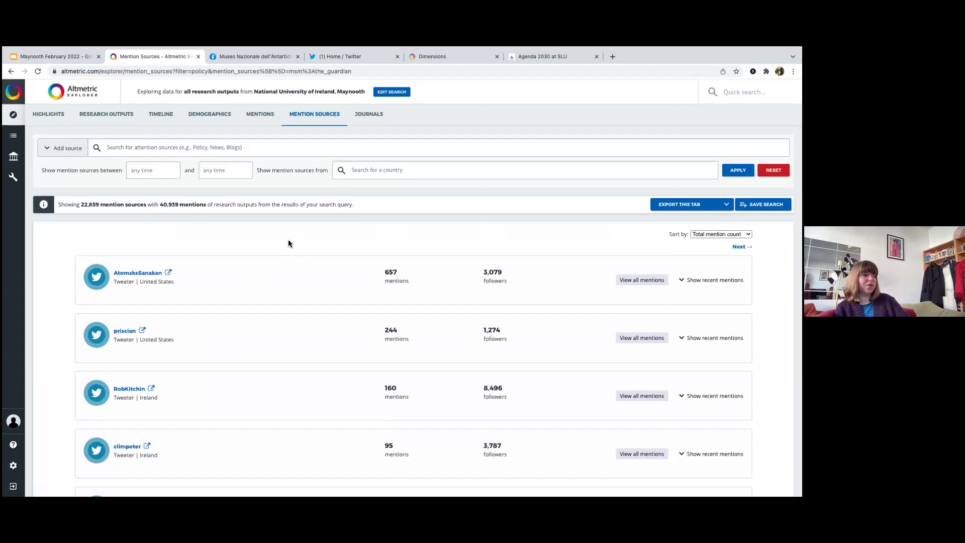
left_click(65, 147)
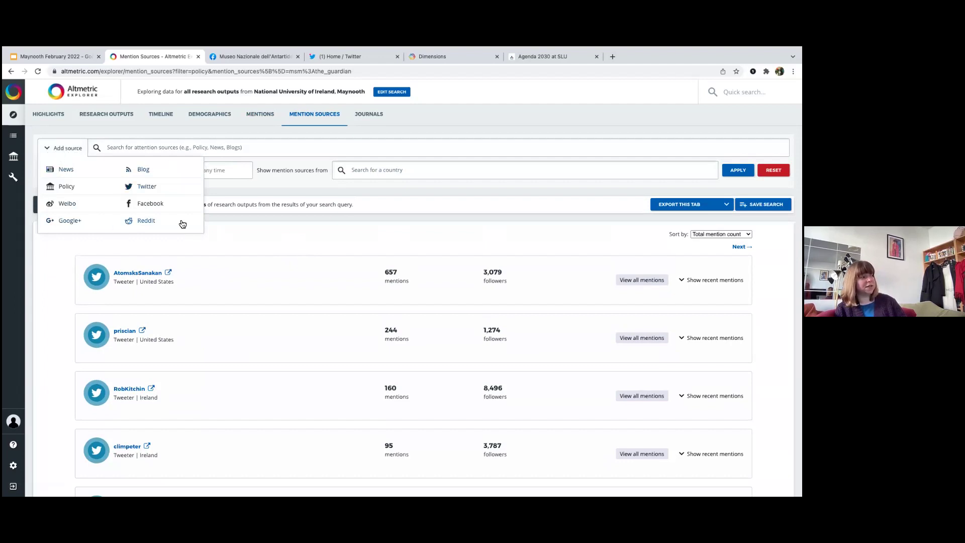
left_click(375, 116)
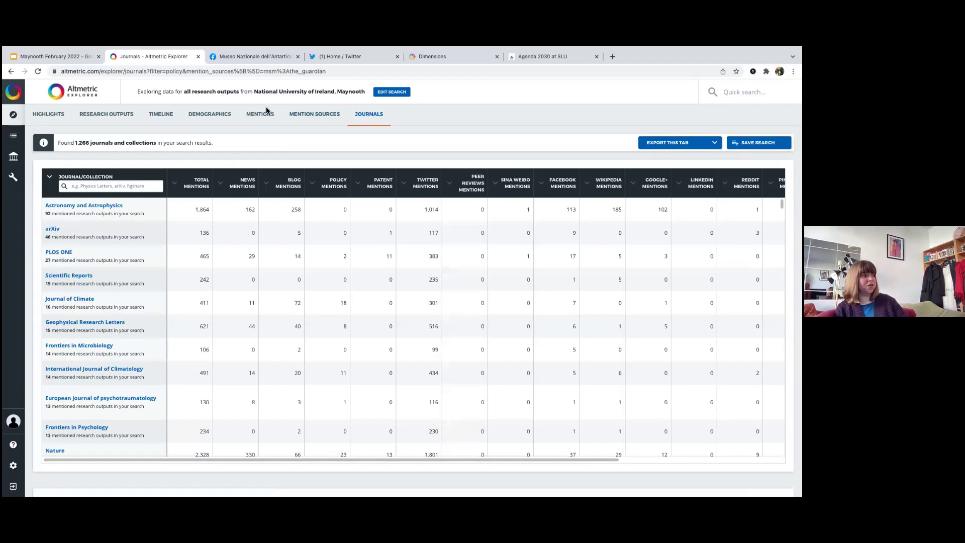
Rank journals by news mentions, narrow to Nature, and save that search.
left_click(246, 187)
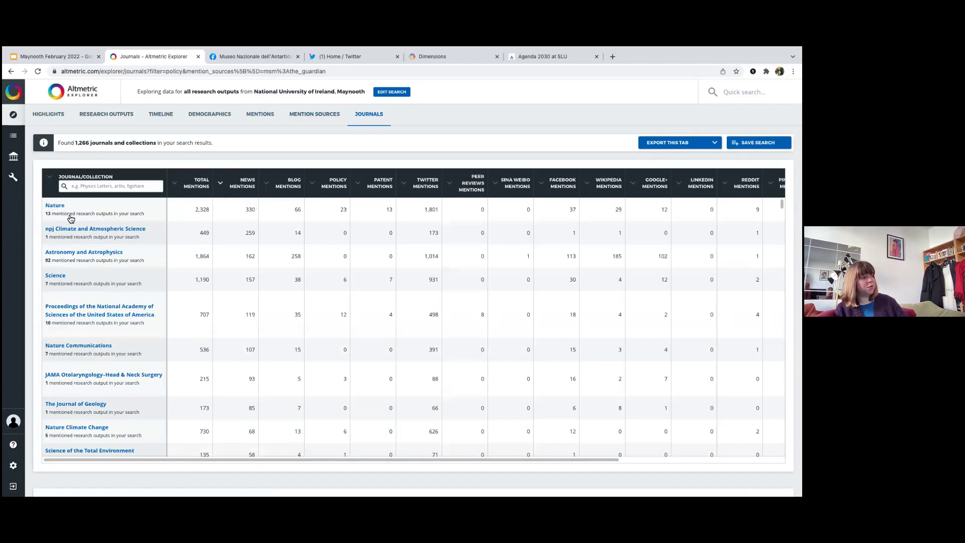
left_click(50, 207)
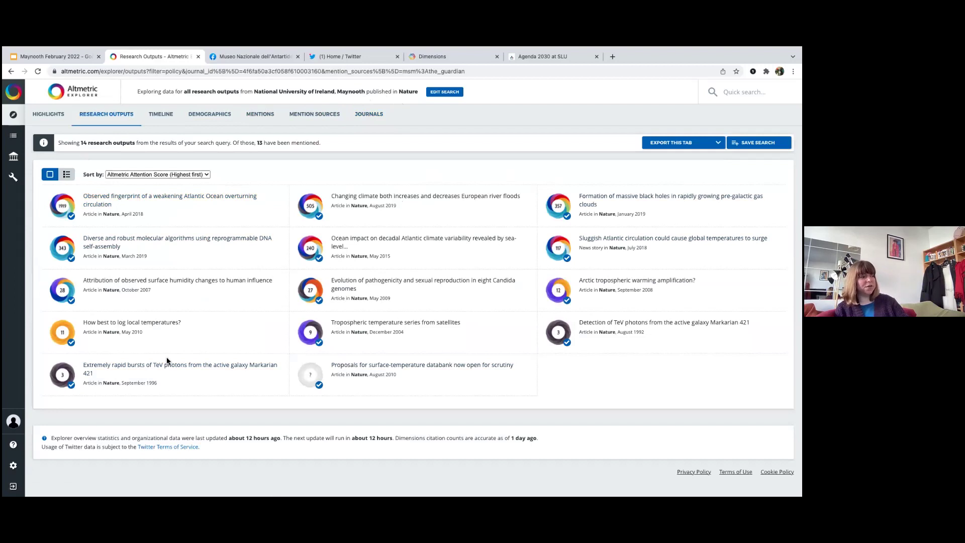
left_click(758, 142)
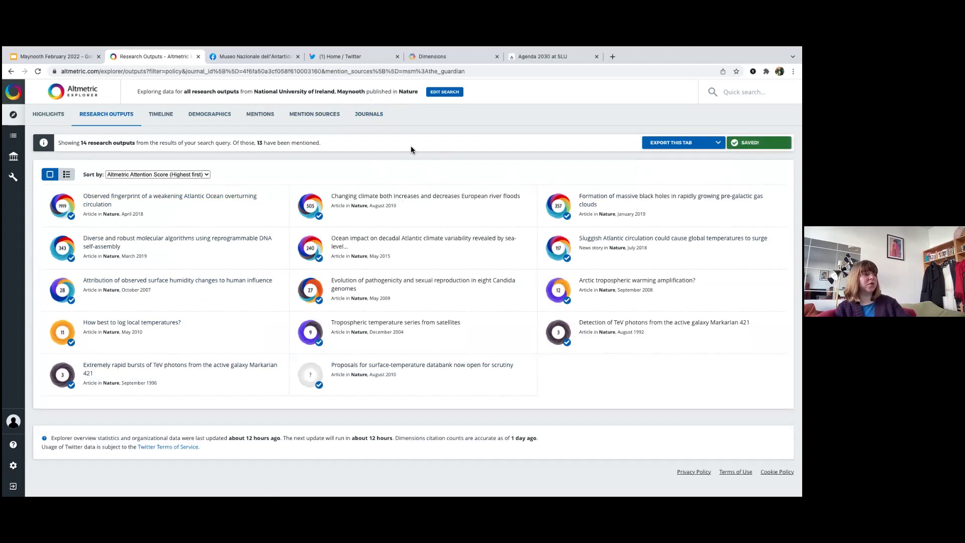
Review the Journals, Timeline and Demographics tabs, then return to the Maynooth-wide Highlights.
left_click(378, 115)
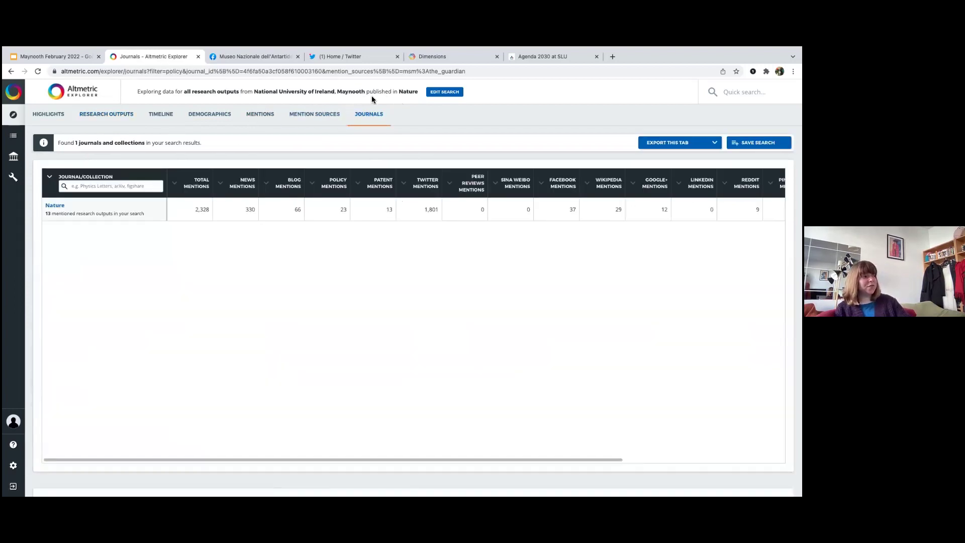
left_click(160, 114)
left_click(201, 115)
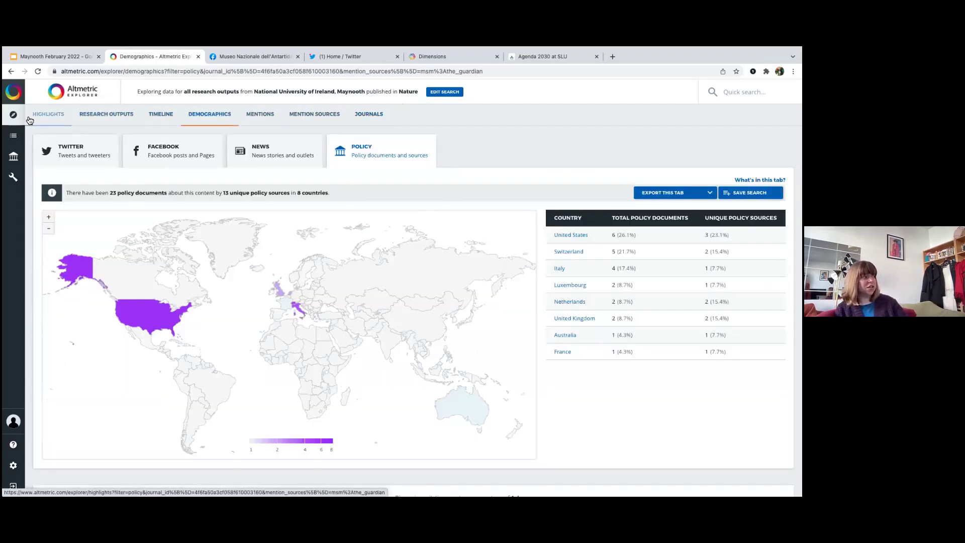
left_click(13, 118)
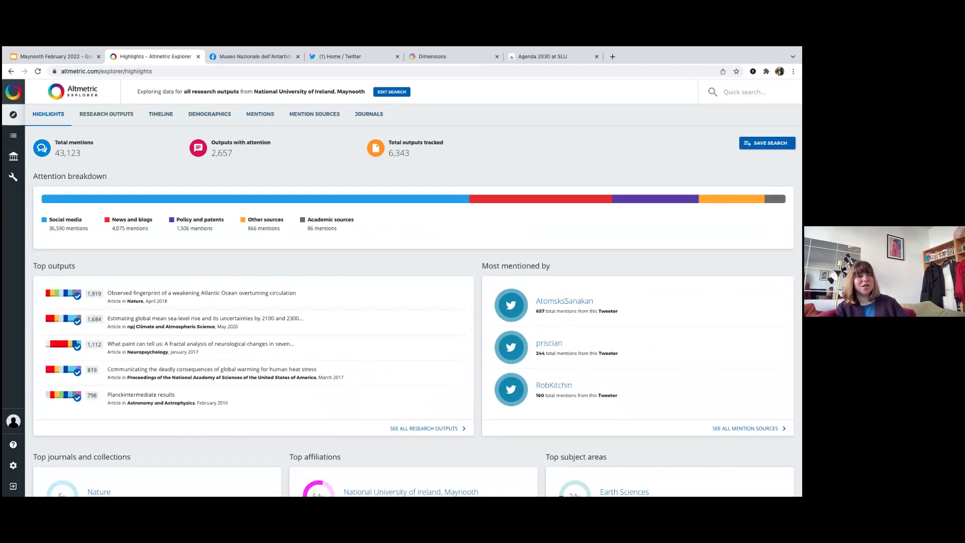
Quick-search the author's surname, pick the verified Maynooth author from the matches, and run it.
left_click(744, 92)
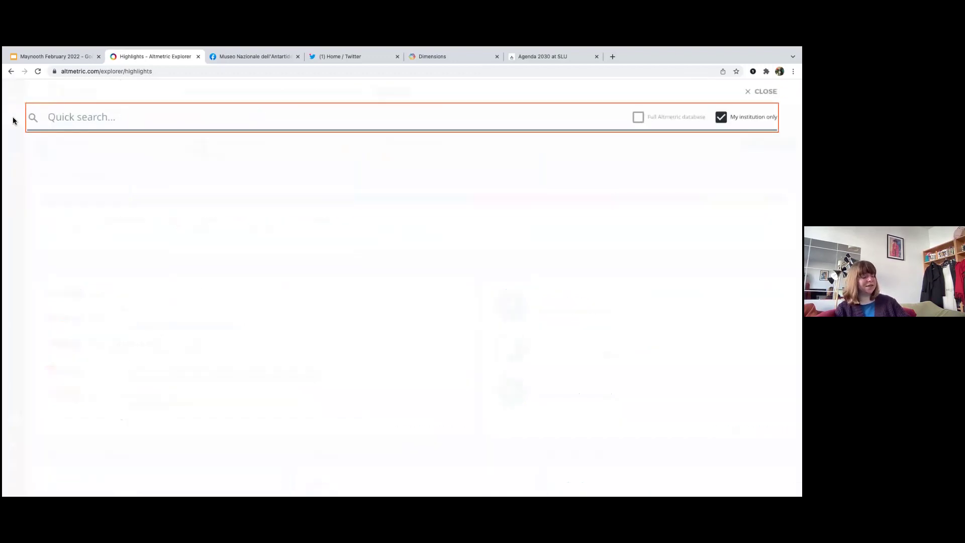
type("cukl")
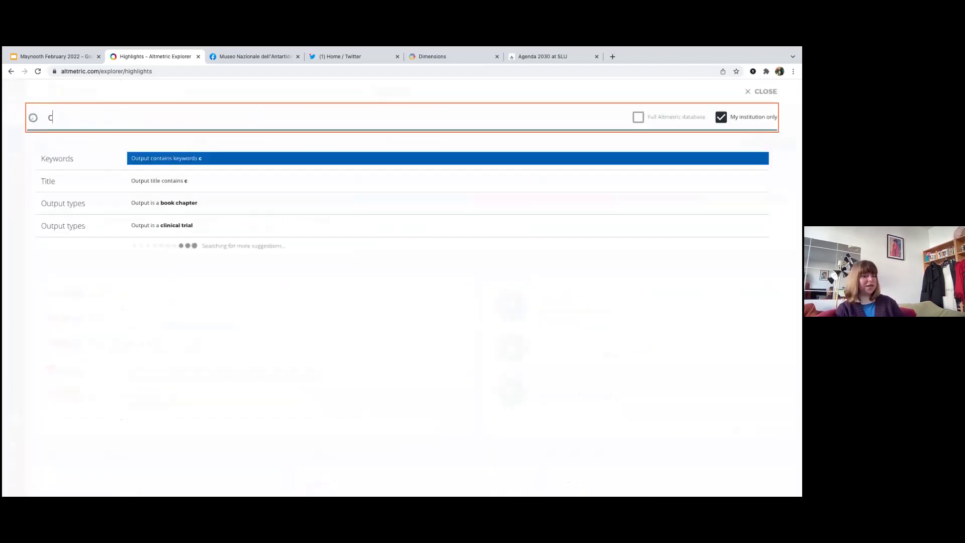
key("BackSpace")
key("BackSpace")
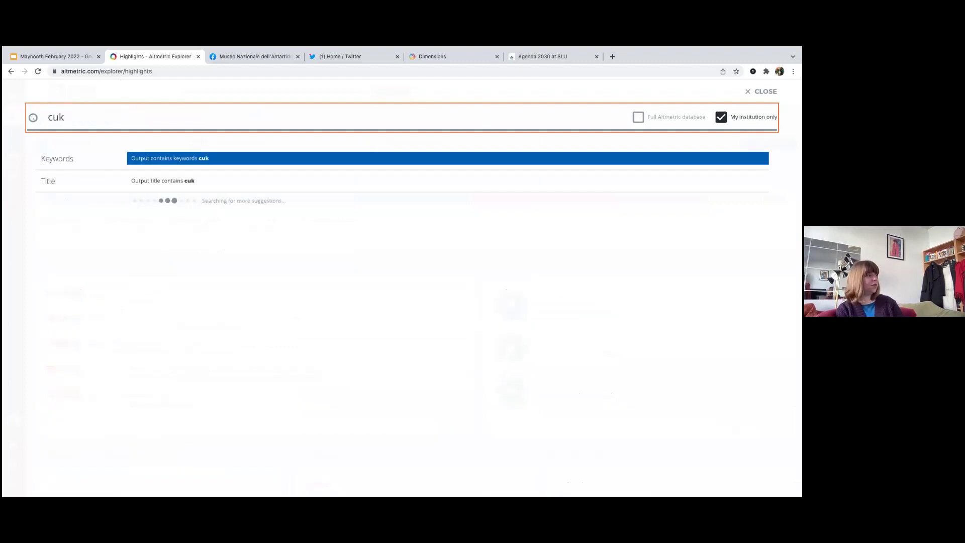
type("llen")
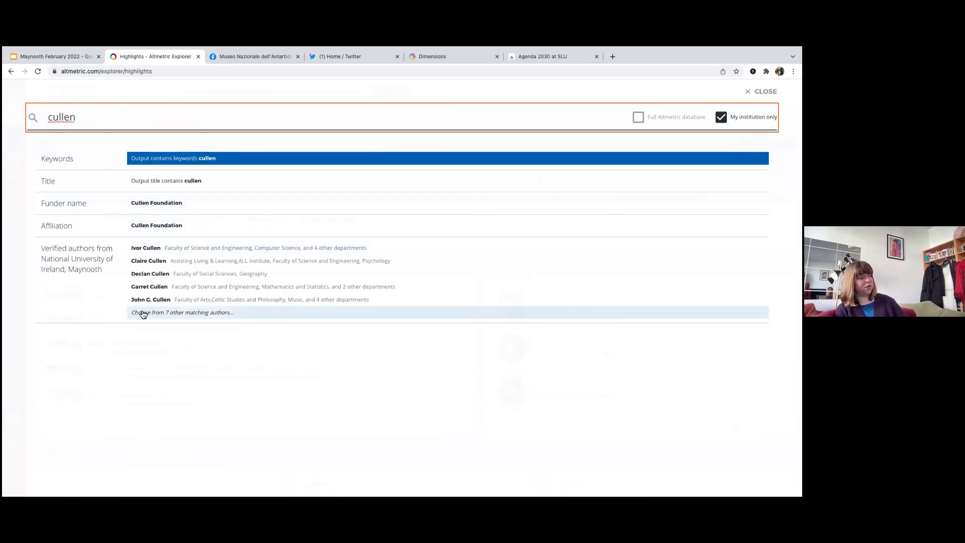
left_click(179, 313)
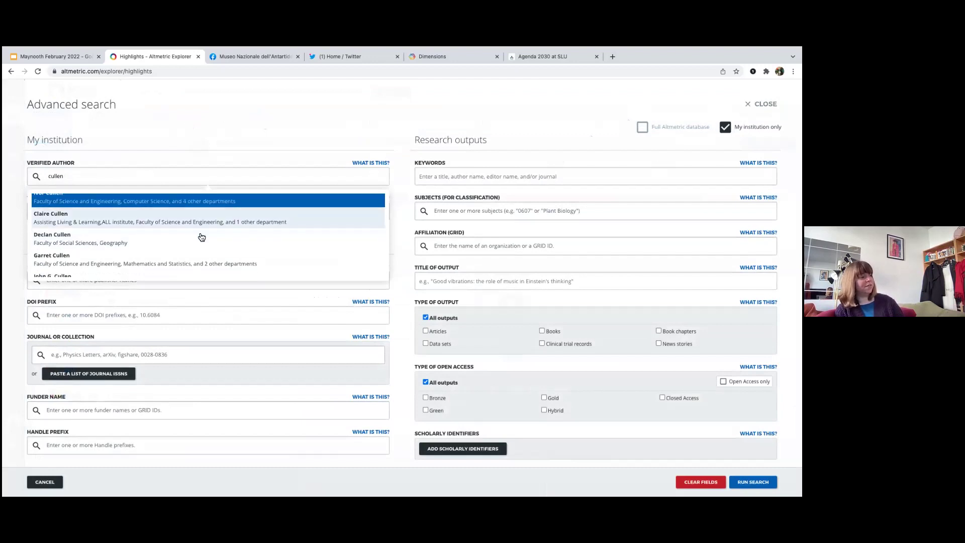
scroll(201, 237, "down", 5)
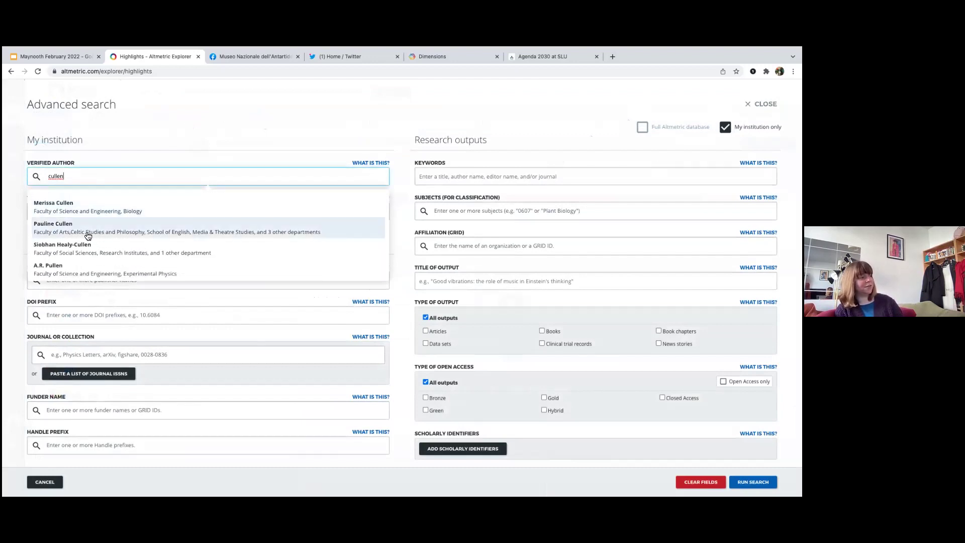
left_click(87, 235)
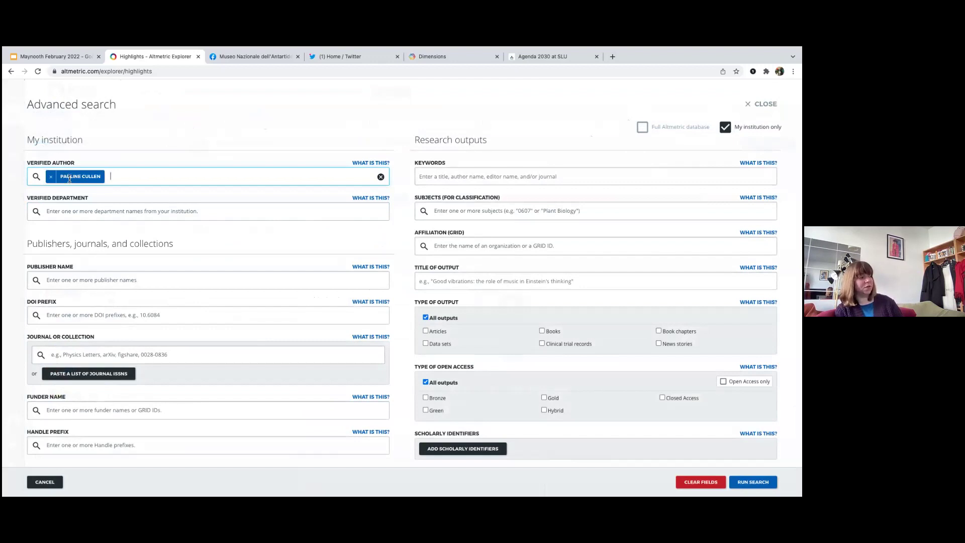
left_click(753, 481)
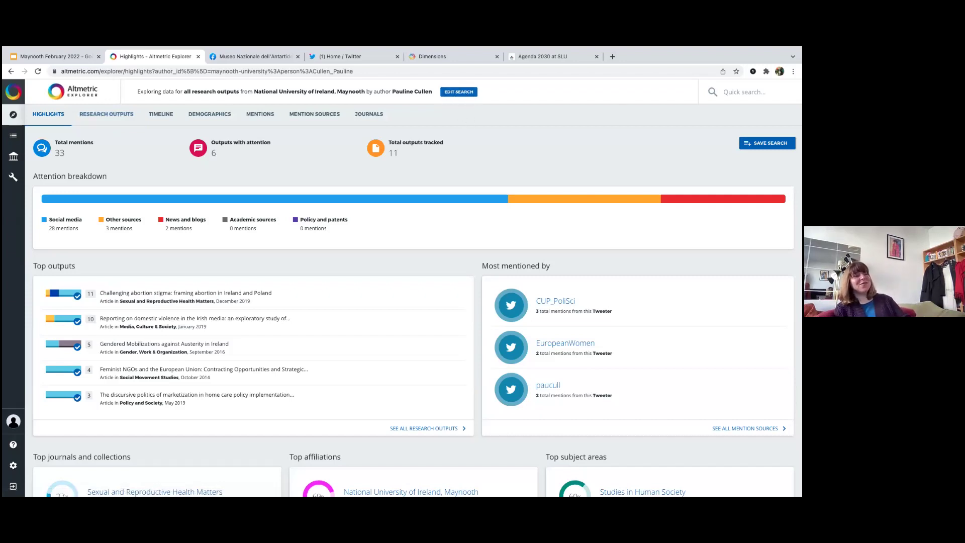
Remove the author filter and rerun the search across the full Altmetric database.
left_click(456, 92)
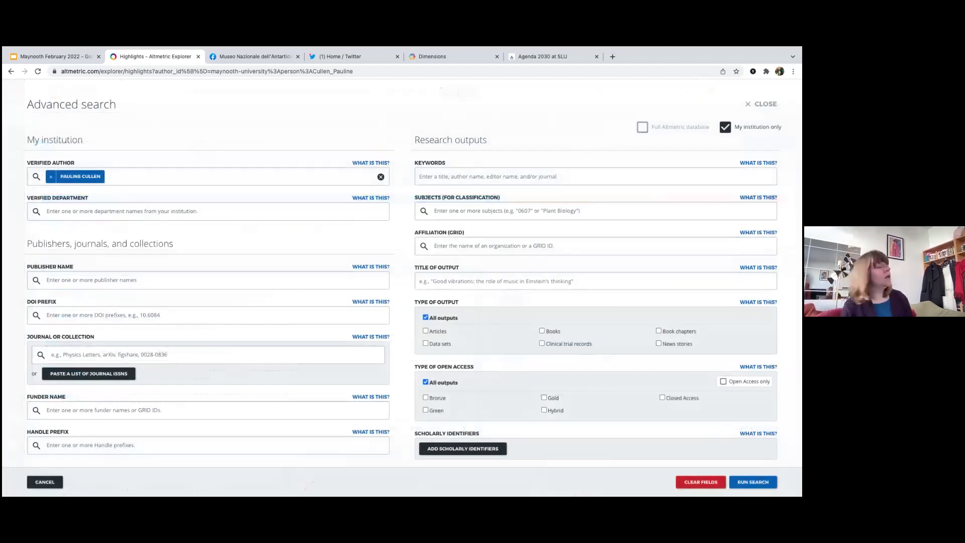
left_click(700, 481)
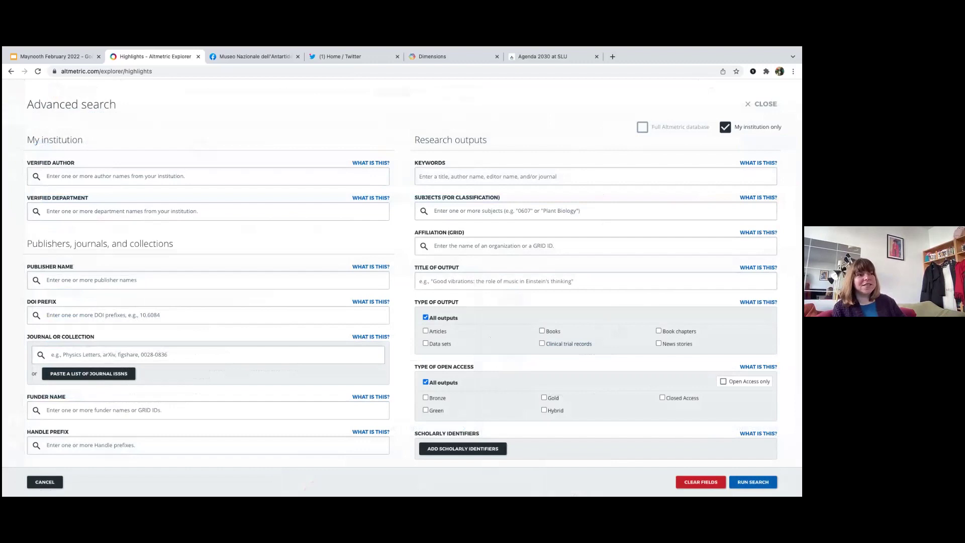
left_click(642, 128)
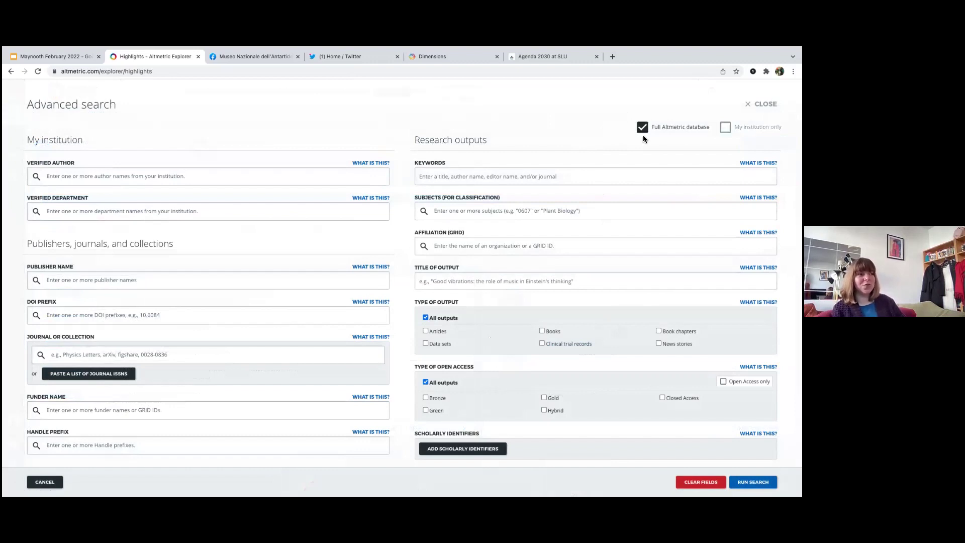
left_click(753, 482)
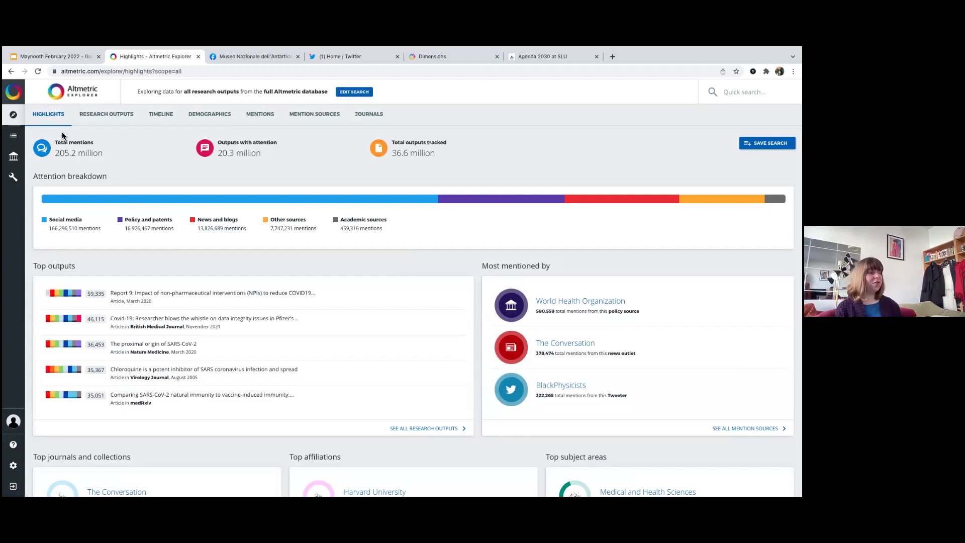
left_click(349, 93)
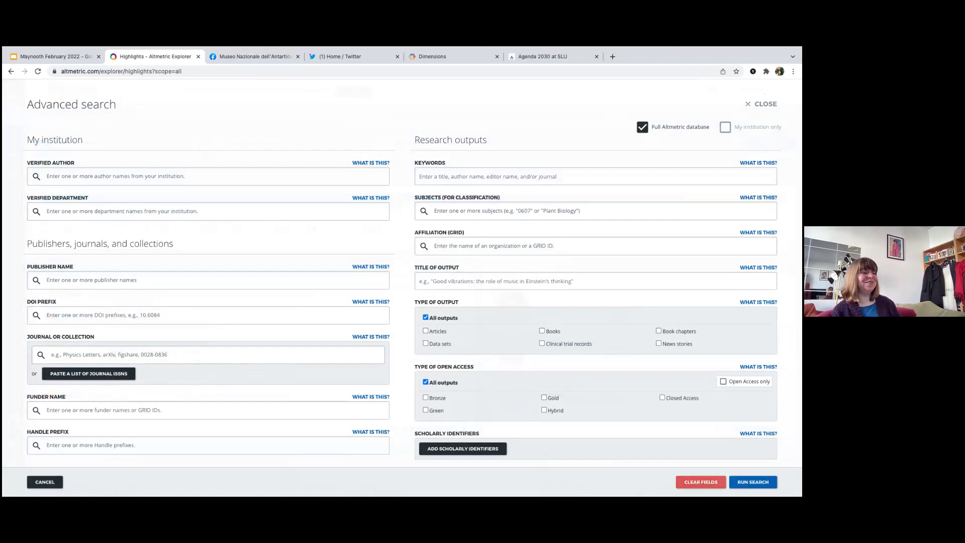
left_click(752, 482)
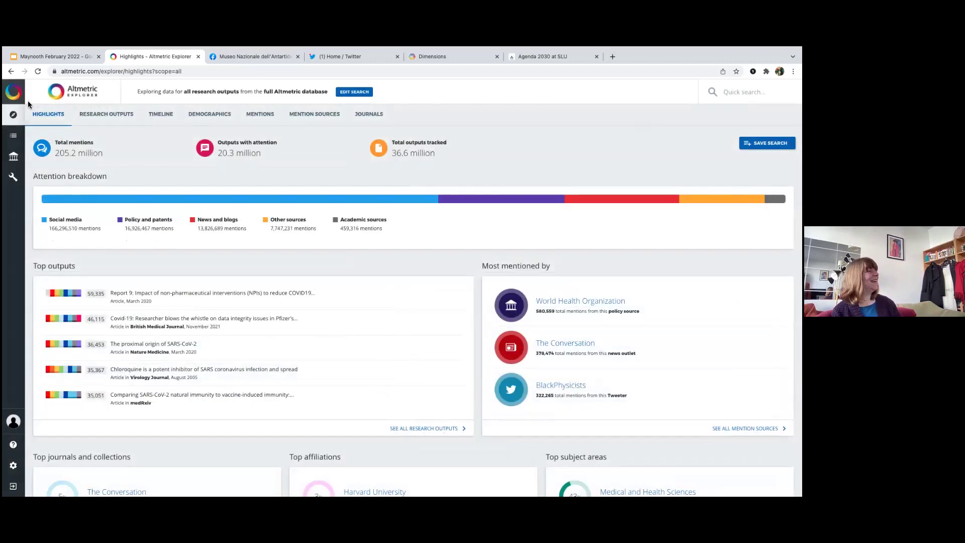
left_click(13, 115)
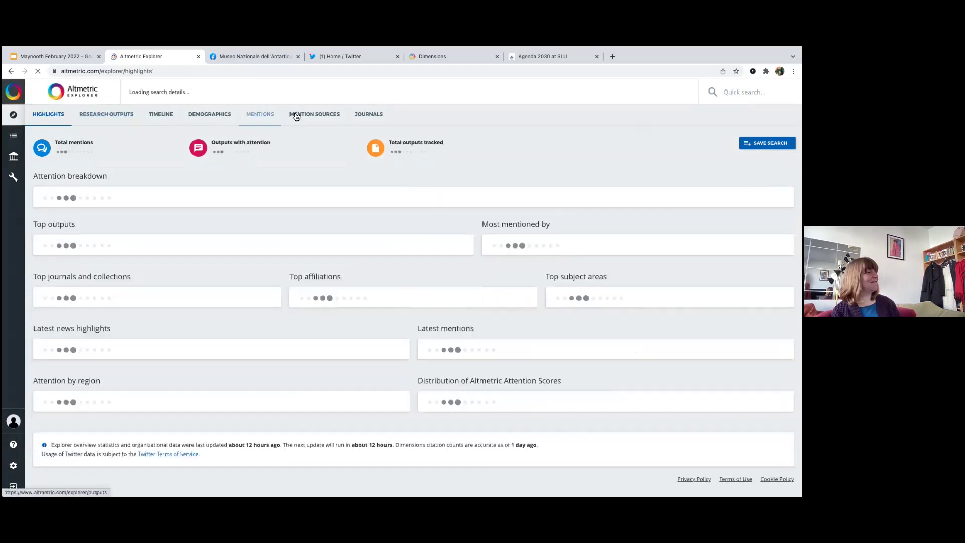
left_click(382, 95)
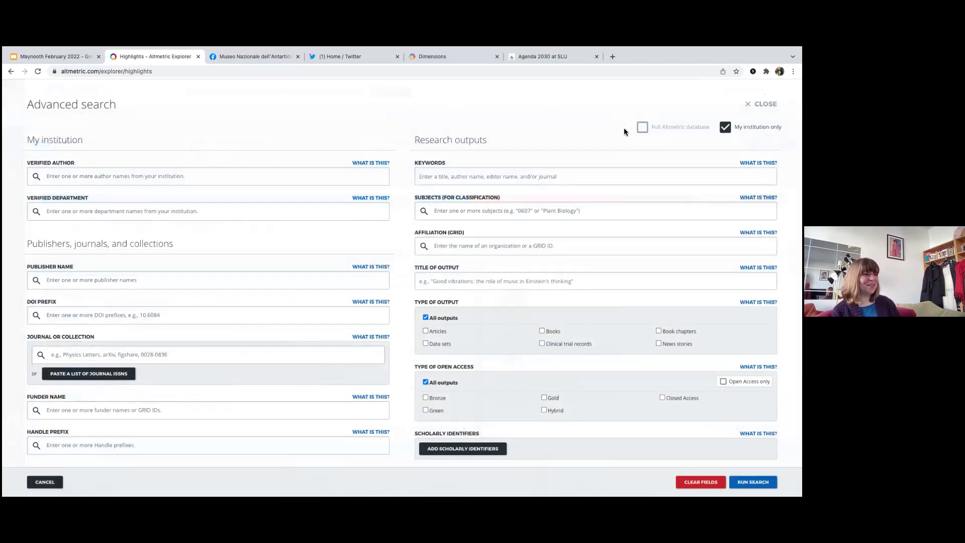
left_click(51, 176)
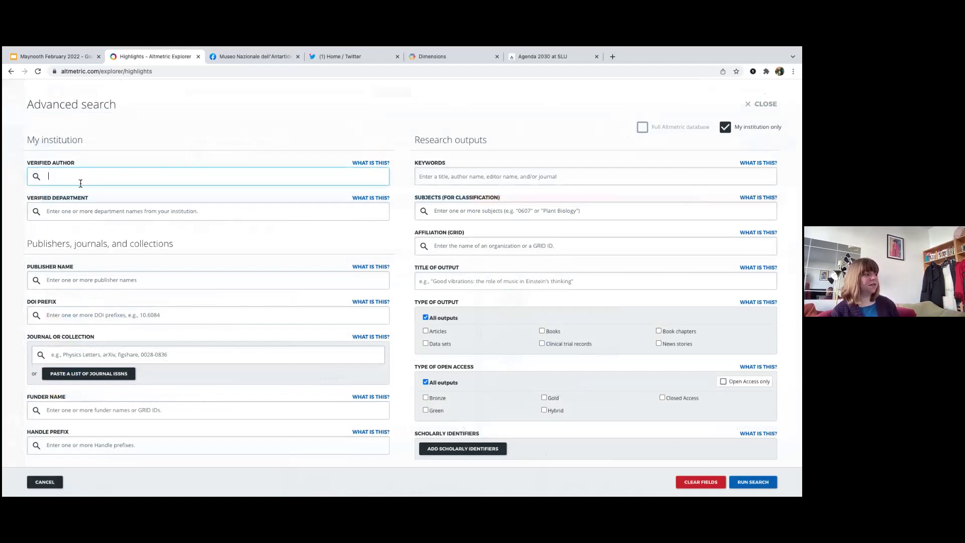
left_click(52, 216)
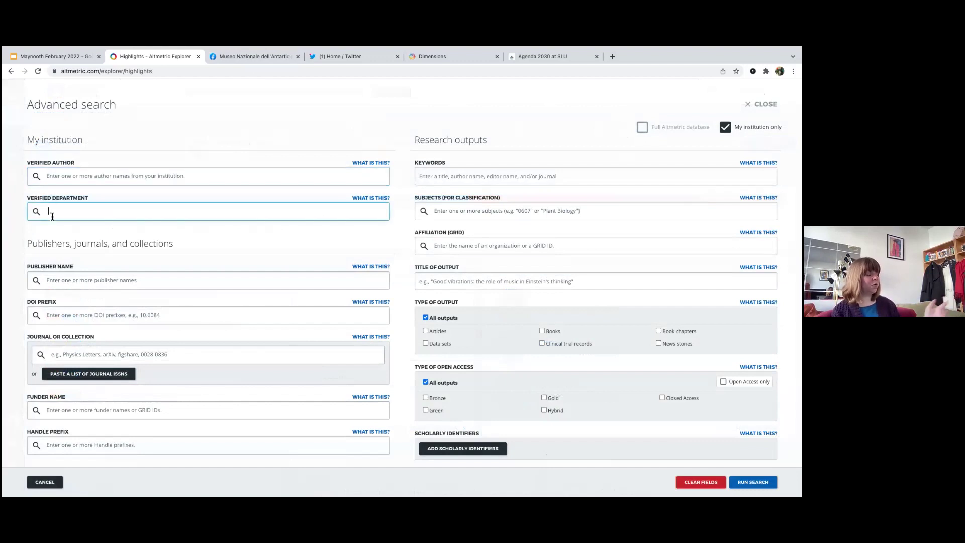
type("ar")
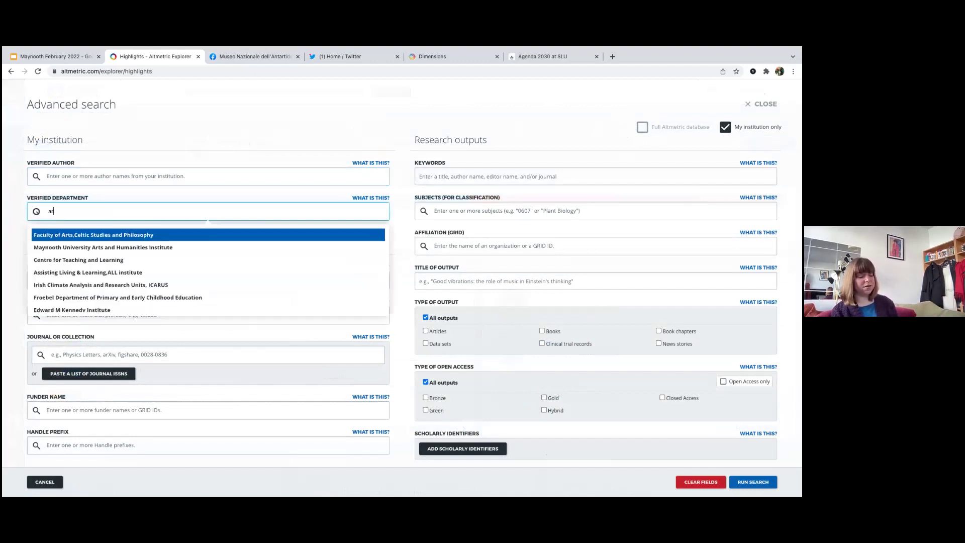
type("ts")
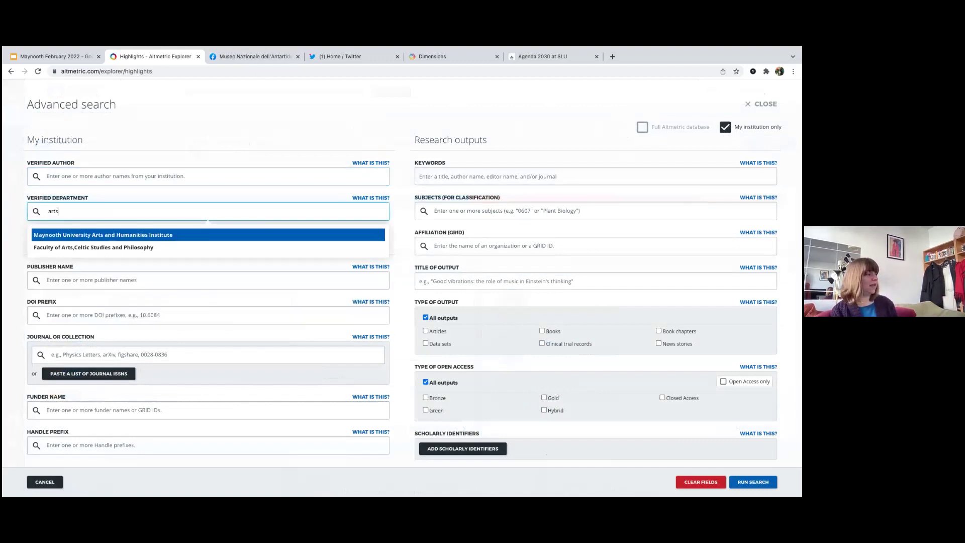
left_click(83, 250)
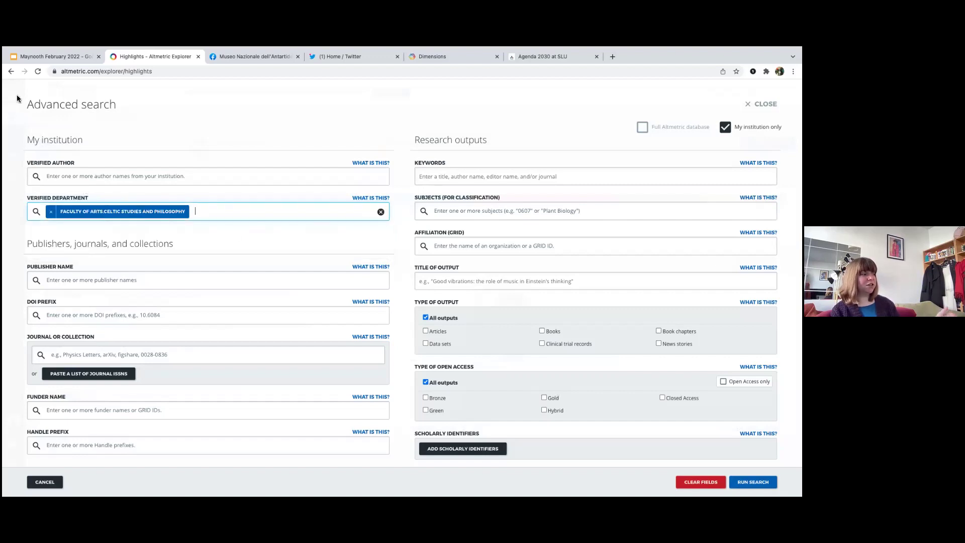
left_click(51, 211)
scroll(104, 222, "down", 1)
scroll(104, 224, "down", 1)
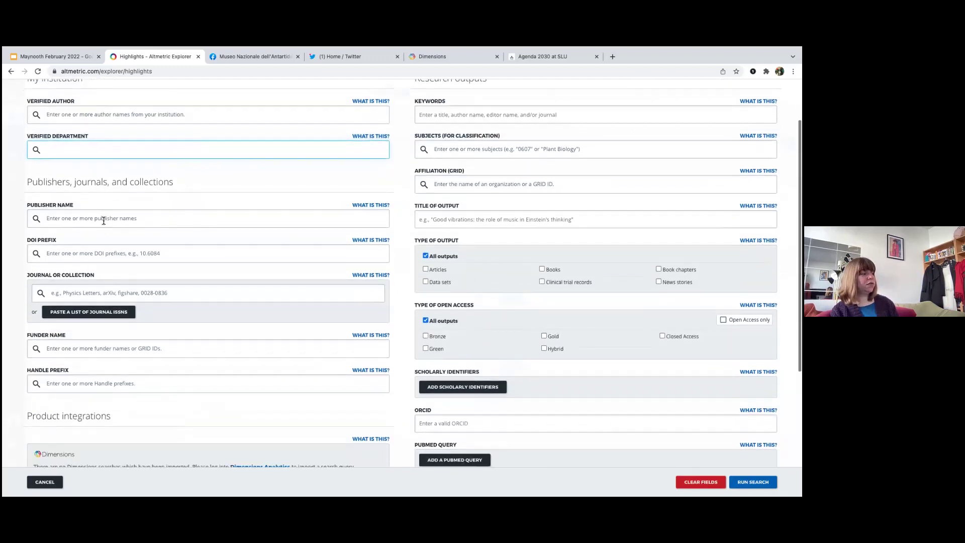
scroll(50, 192, "down", 1)
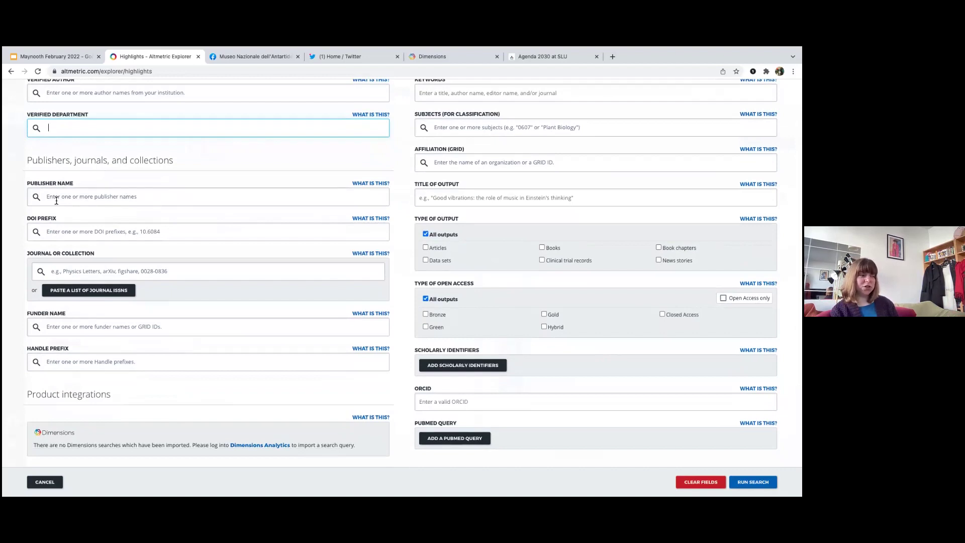
left_click(55, 199)
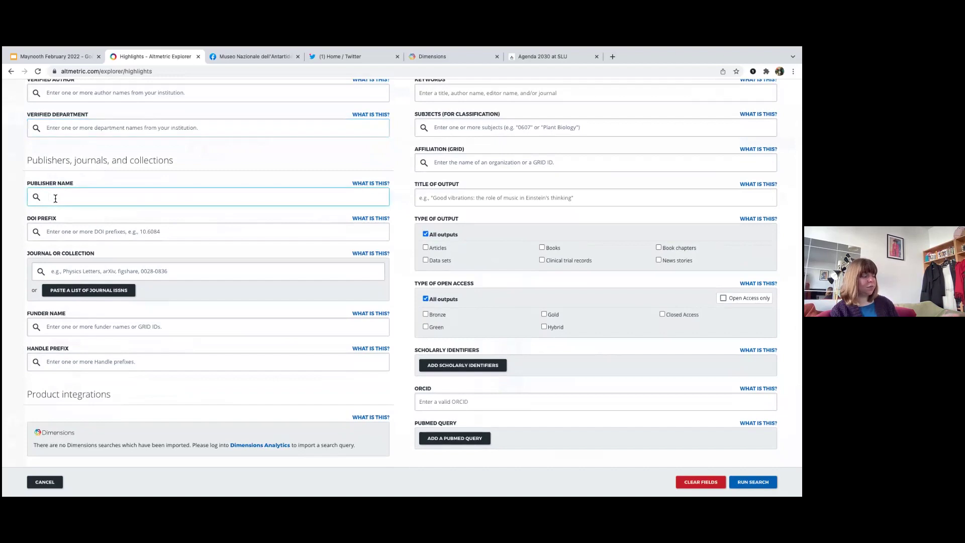
left_click(56, 231)
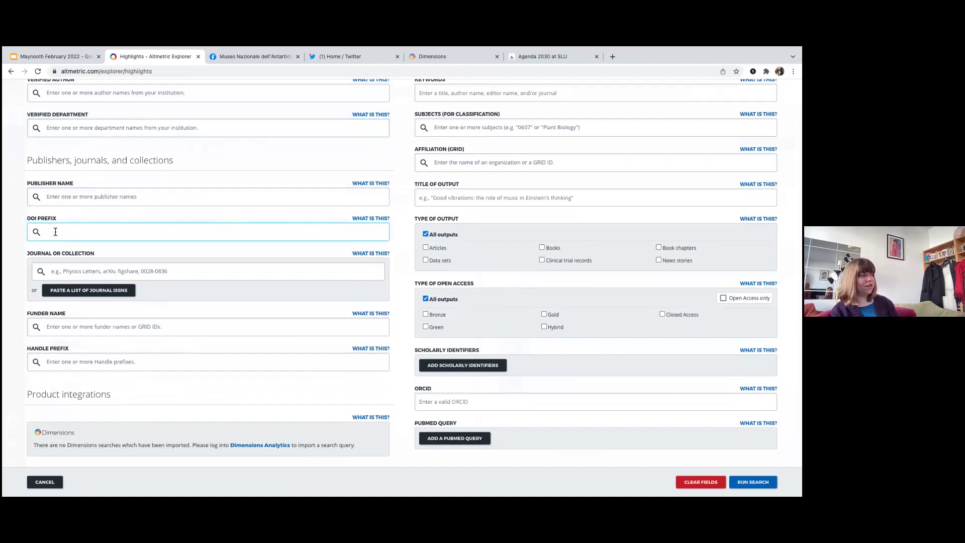
left_click(70, 271)
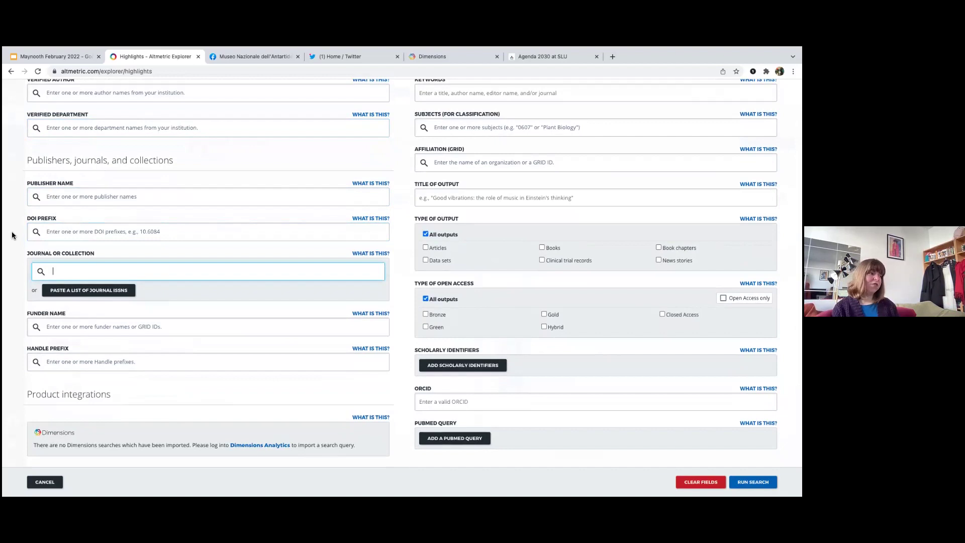
scroll(399, 195, "up", 3)
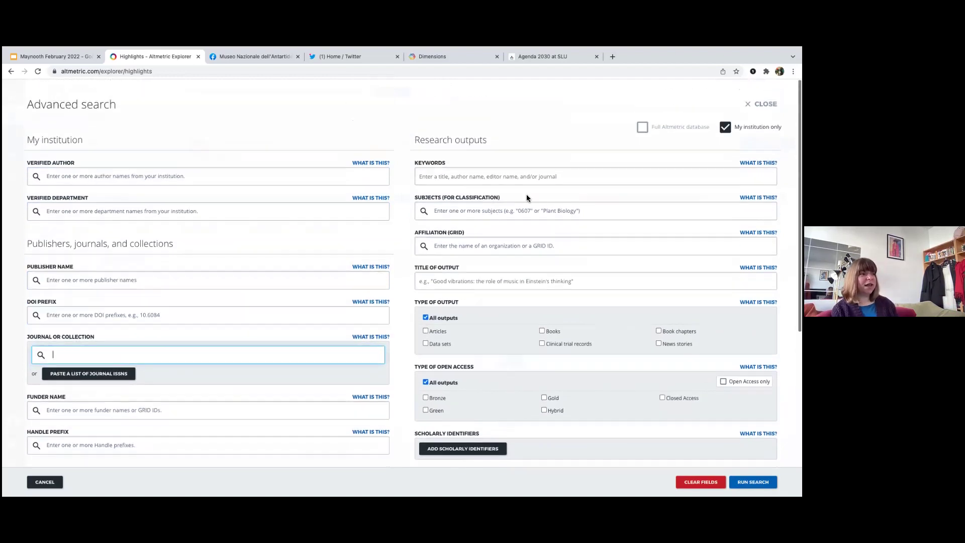
Add University of Manchester as the Affiliation (GRID), limit to my institution, and run.
left_click(643, 129)
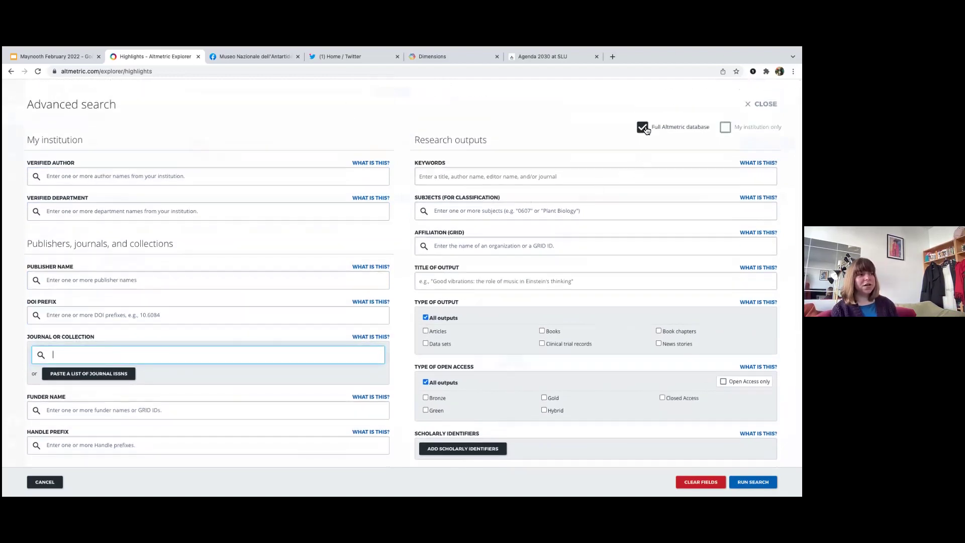
left_click(466, 251)
type("univer")
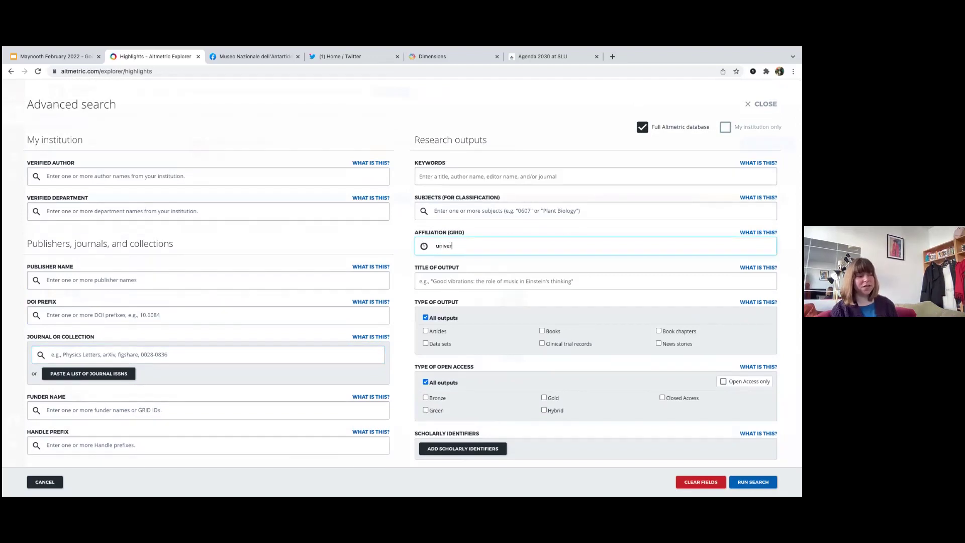
type("sit")
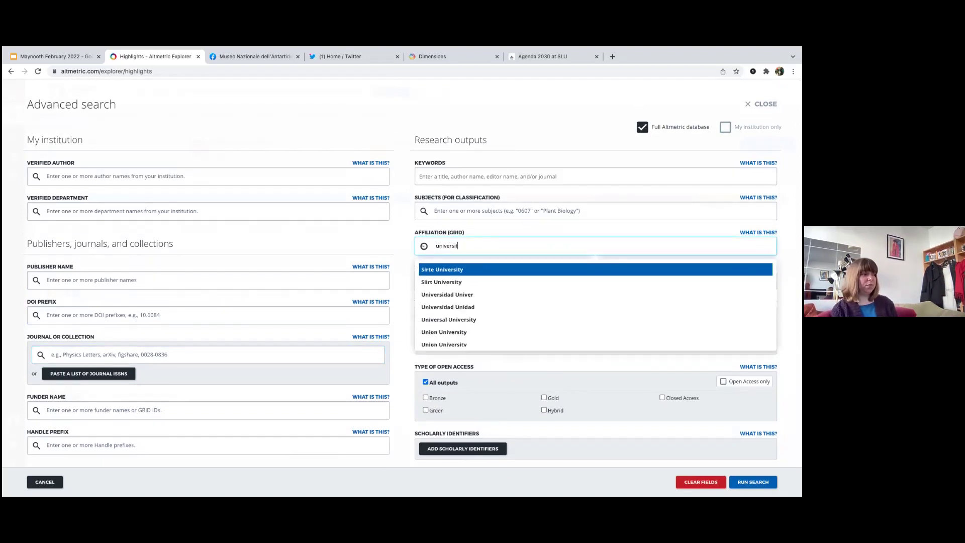
type("y")
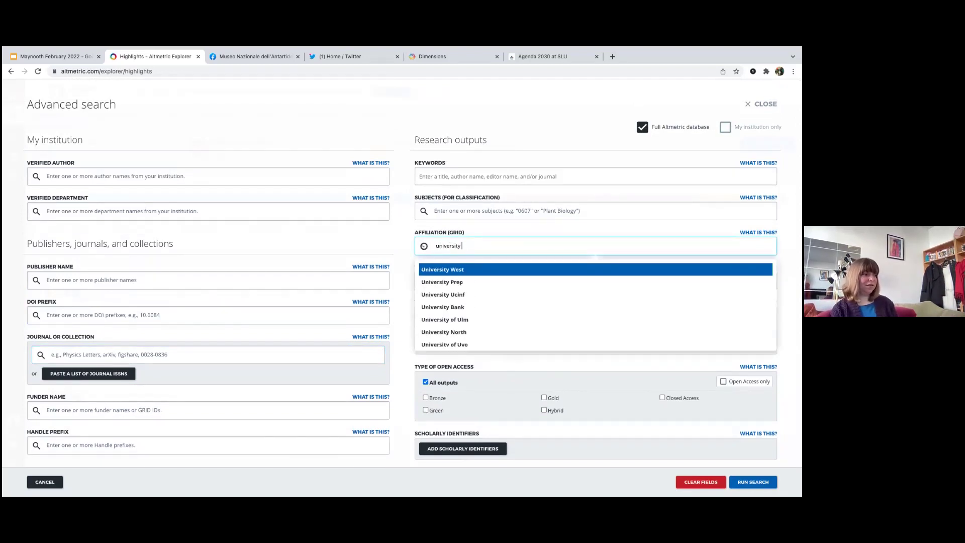
type(" manch")
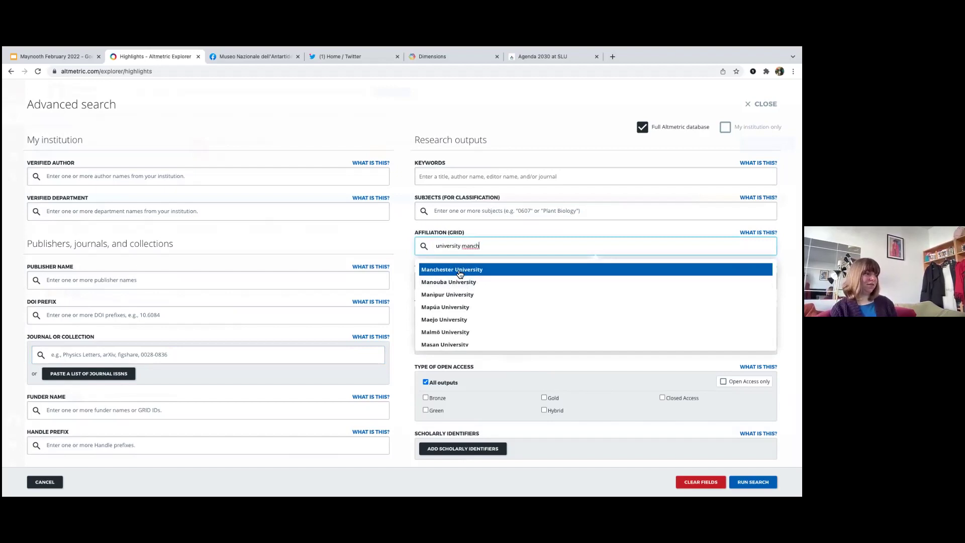
key("BackSpace")
key("BackSpace")
key("BackSpace")
key("BackSpace")
key("BackSpace")
type("of ")
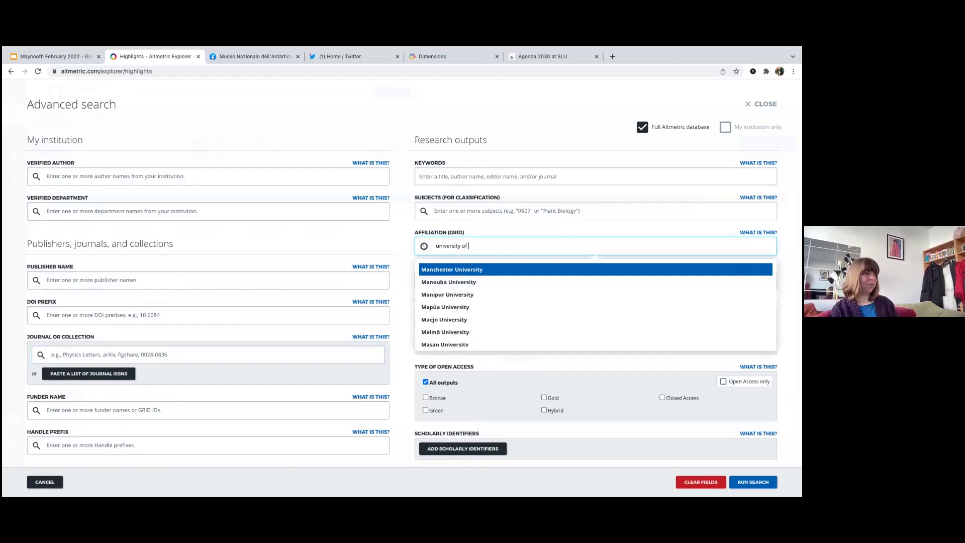
type("manc")
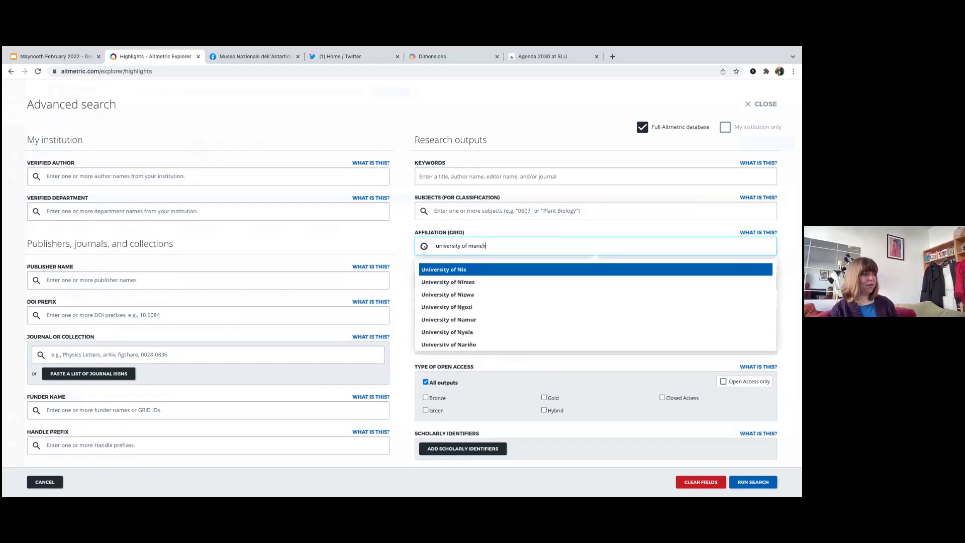
type("h")
left_click(458, 270)
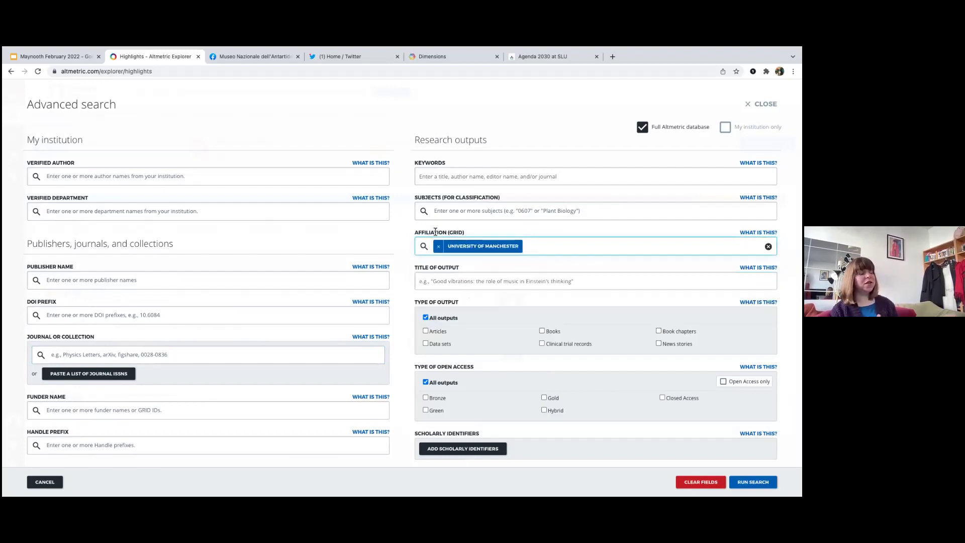
scroll(474, 263, "down", 1)
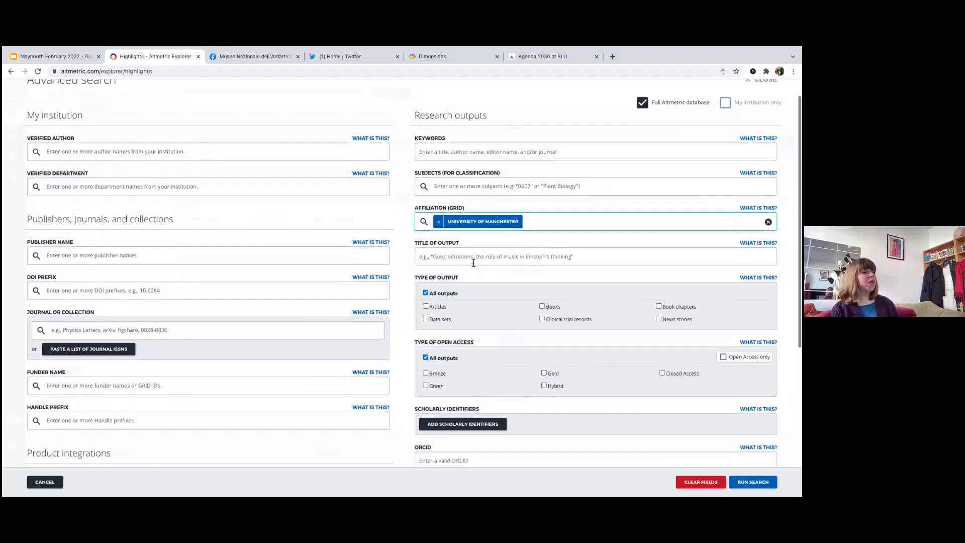
left_click(726, 102)
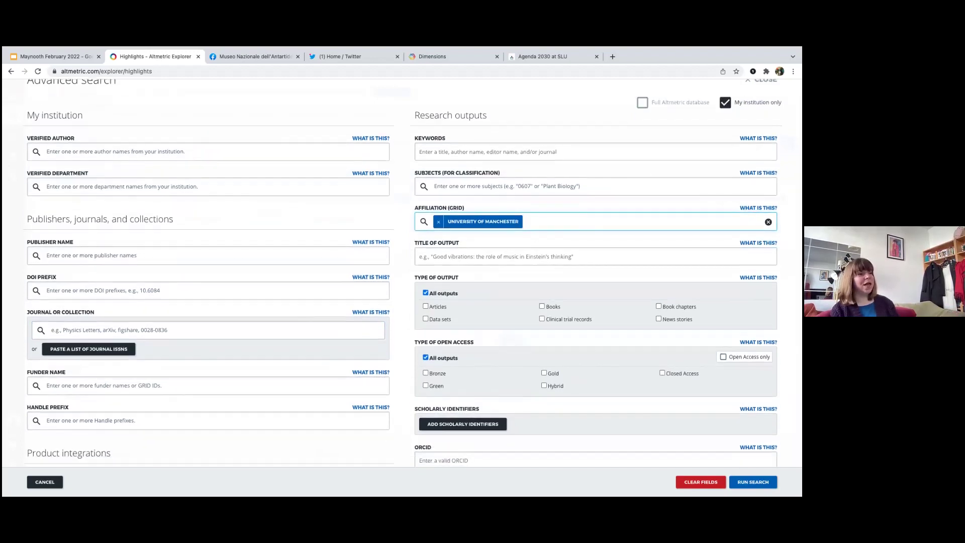
left_click(753, 482)
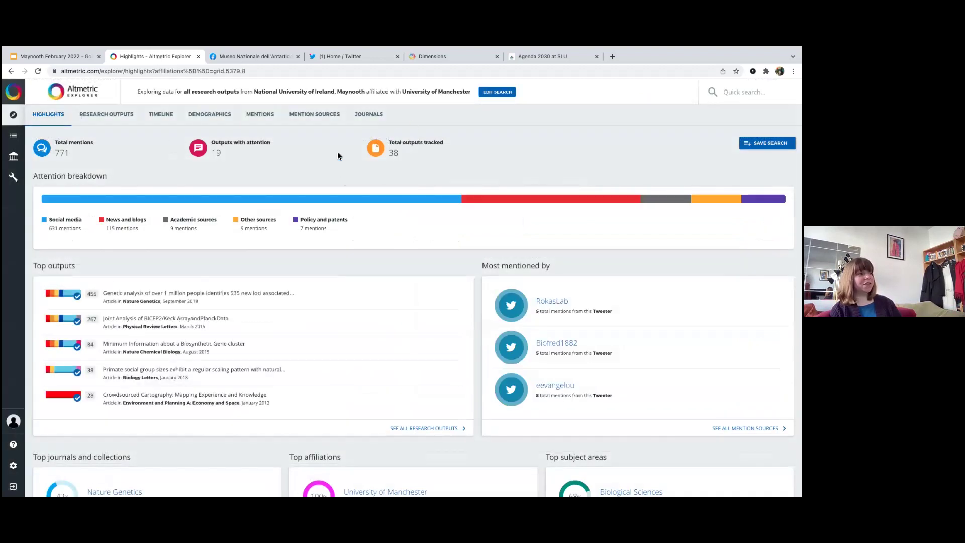
Narrow results to Biology Letters, then drop the University of Manchester filter and rerun.
left_click(361, 117)
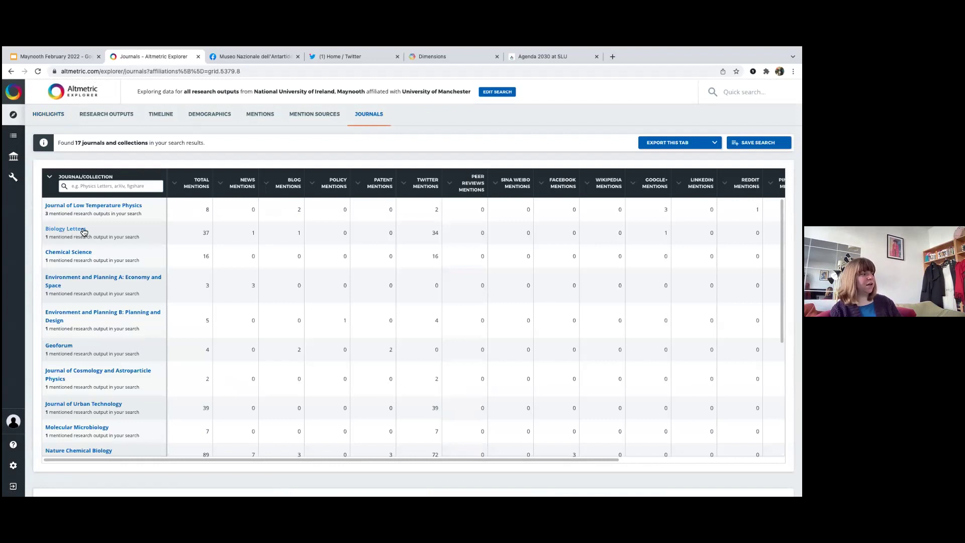
left_click(63, 232)
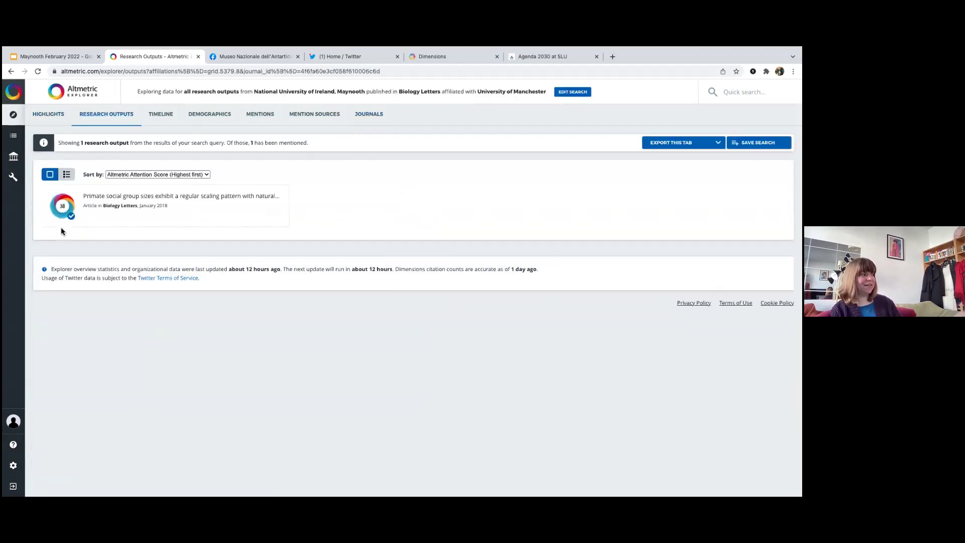
left_click(566, 92)
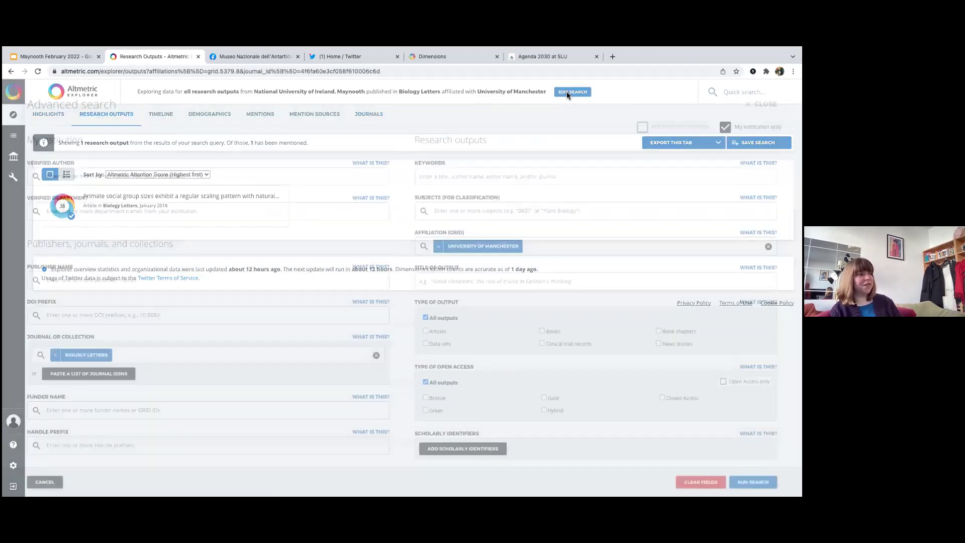
left_click(437, 248)
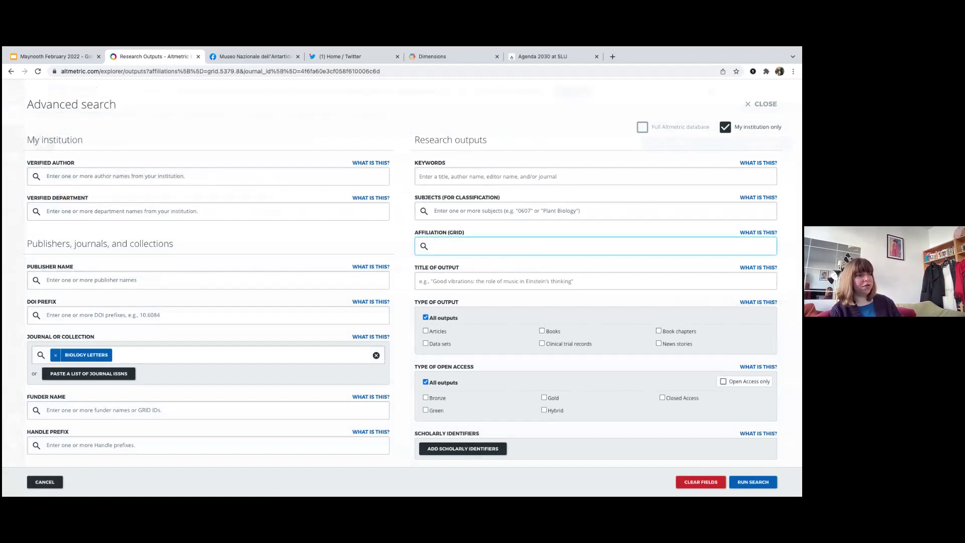
left_click(753, 482)
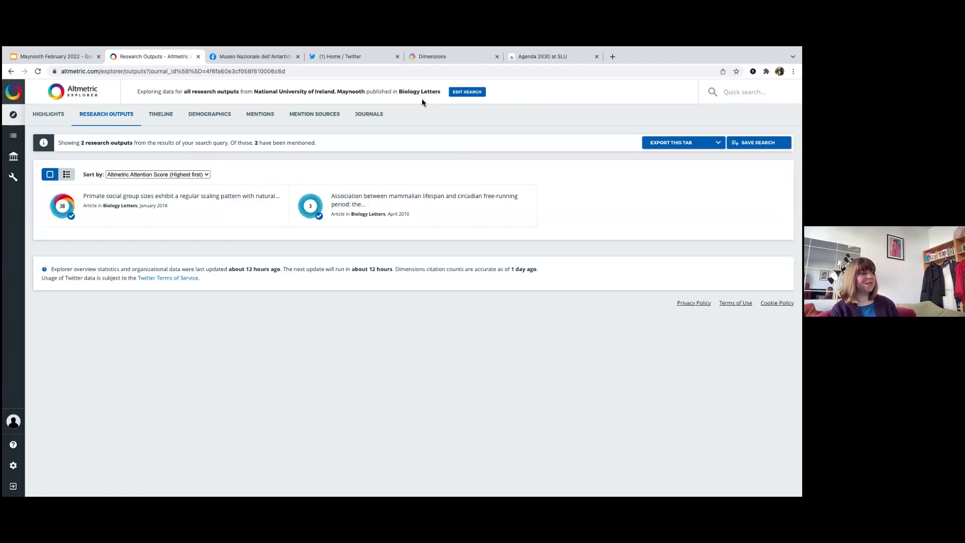
Replace the Biology Letters filter with funder Wellcome Trust and run the search.
left_click(467, 93)
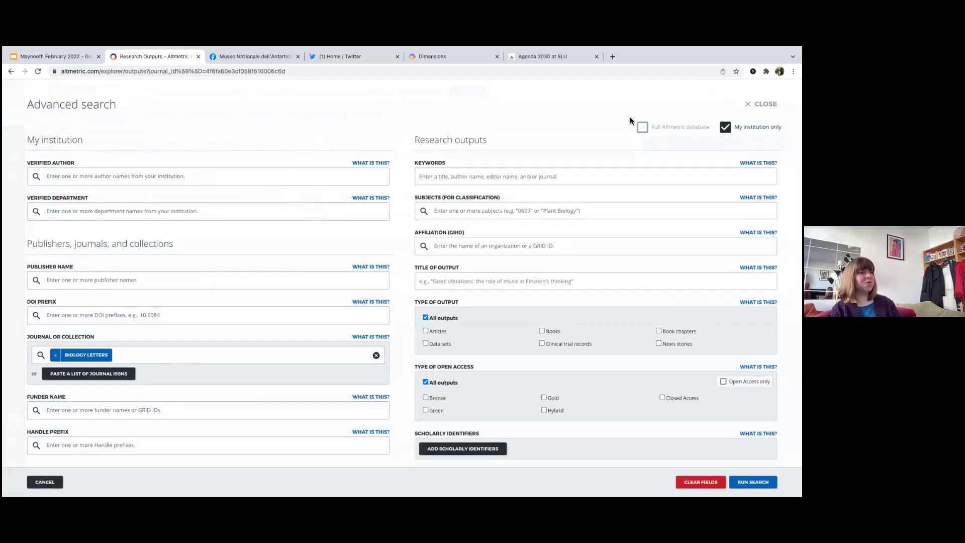
left_click(56, 356)
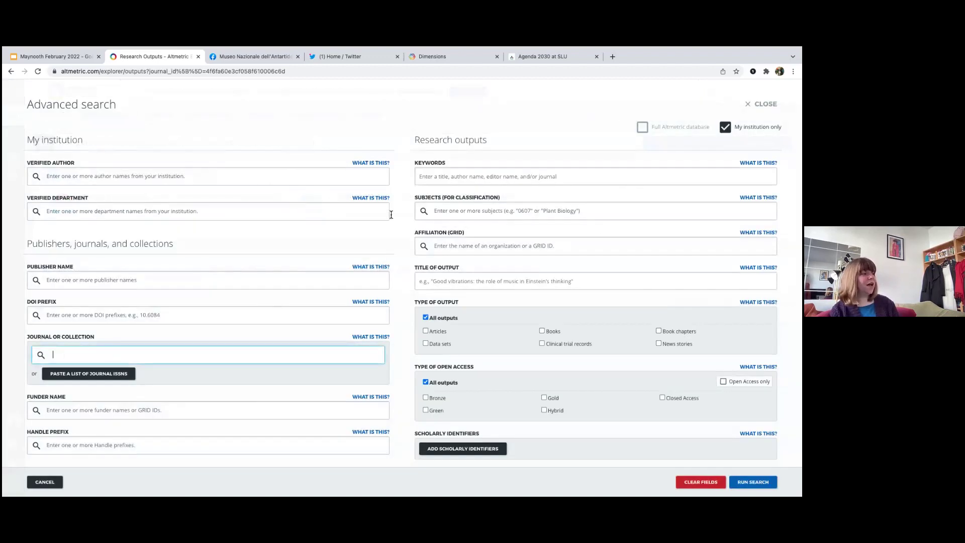
scroll(223, 329, "down", 1)
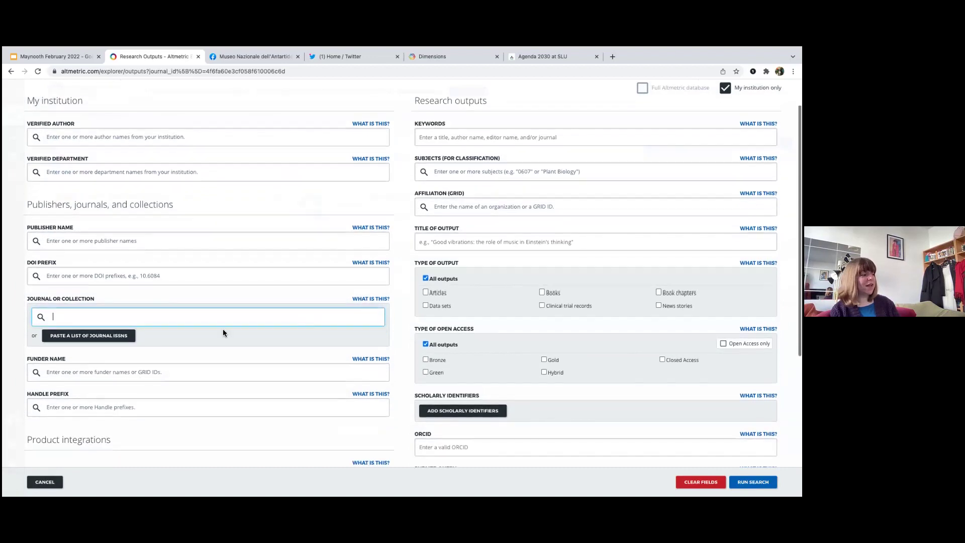
left_click(99, 352)
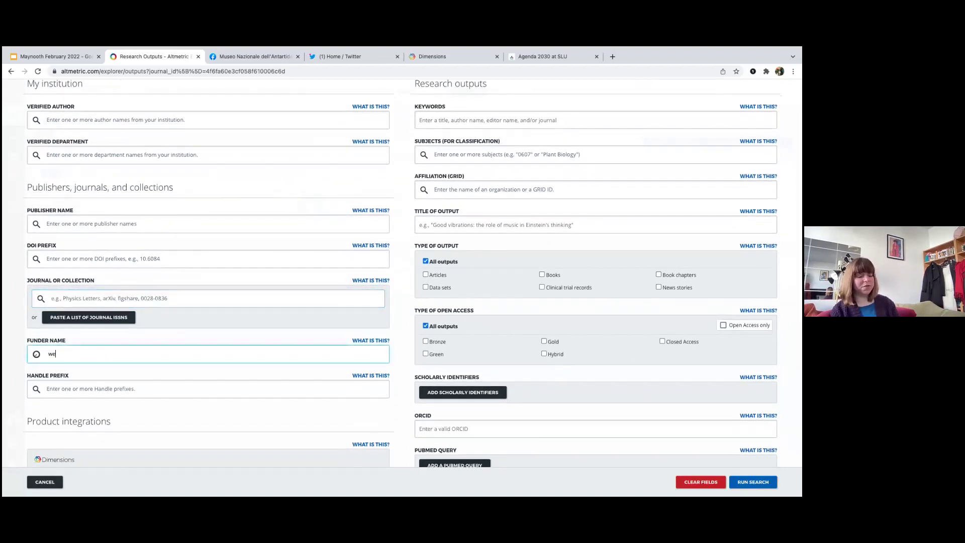
type("wellcome")
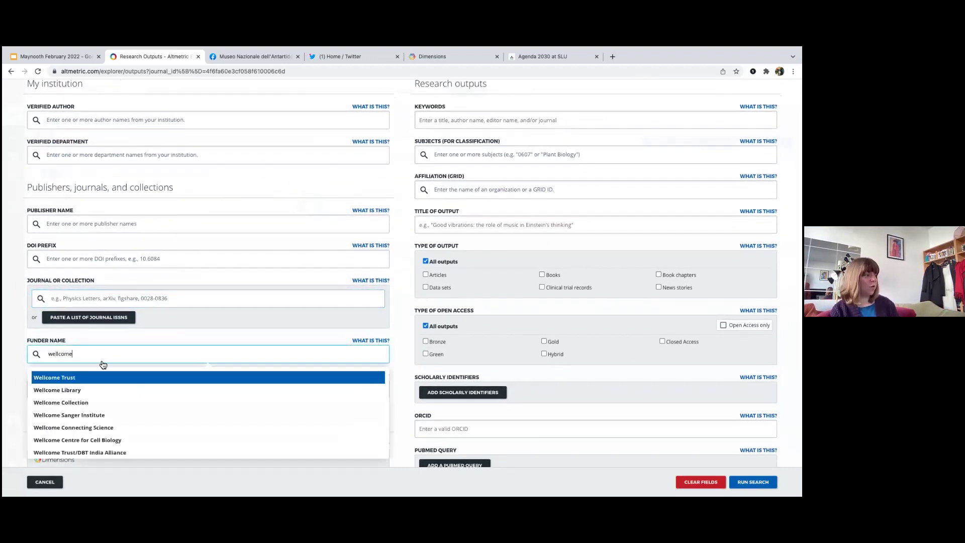
left_click(103, 378)
scroll(103, 377, "up", 1)
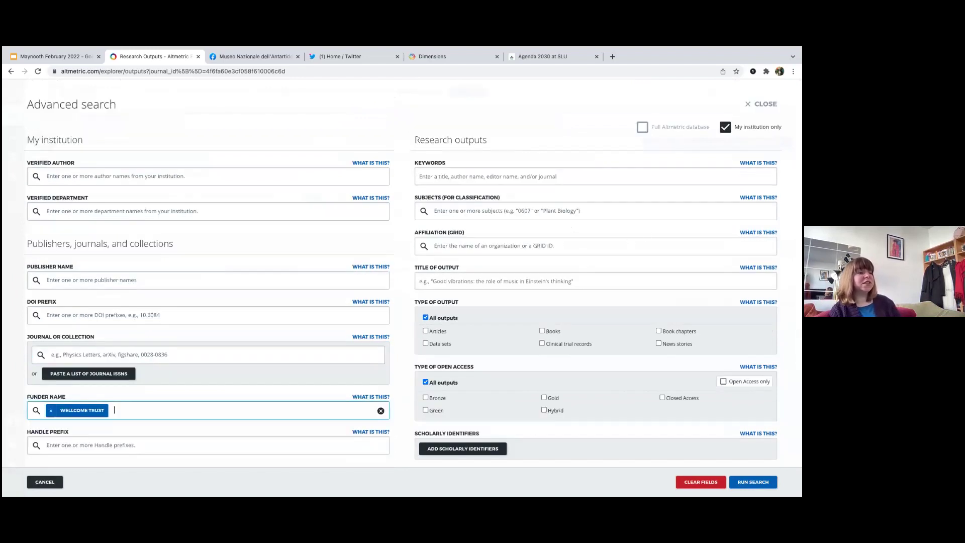
left_click(753, 481)
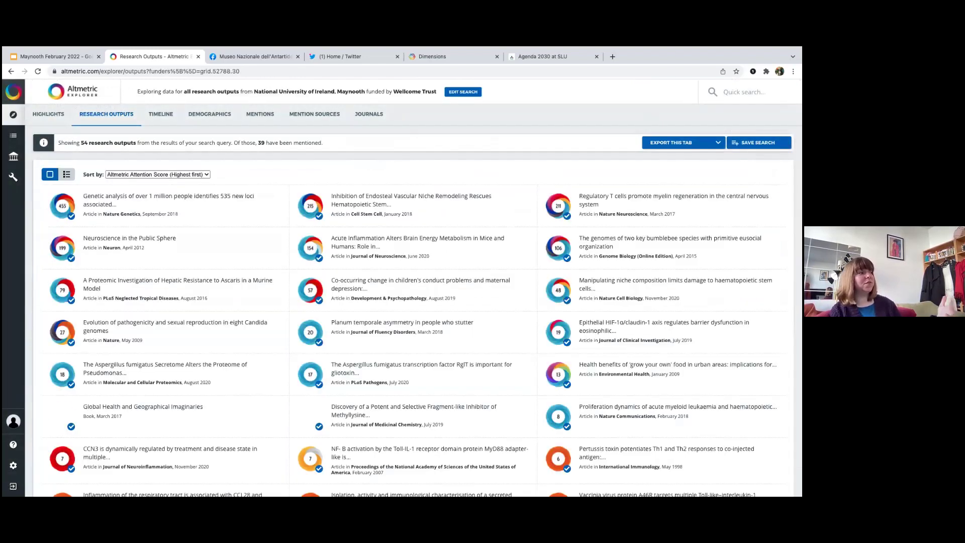
Review the 54 Wellcome Trust–funded outputs, then reopen Edit Search.
scroll(261, 296, "down", 1)
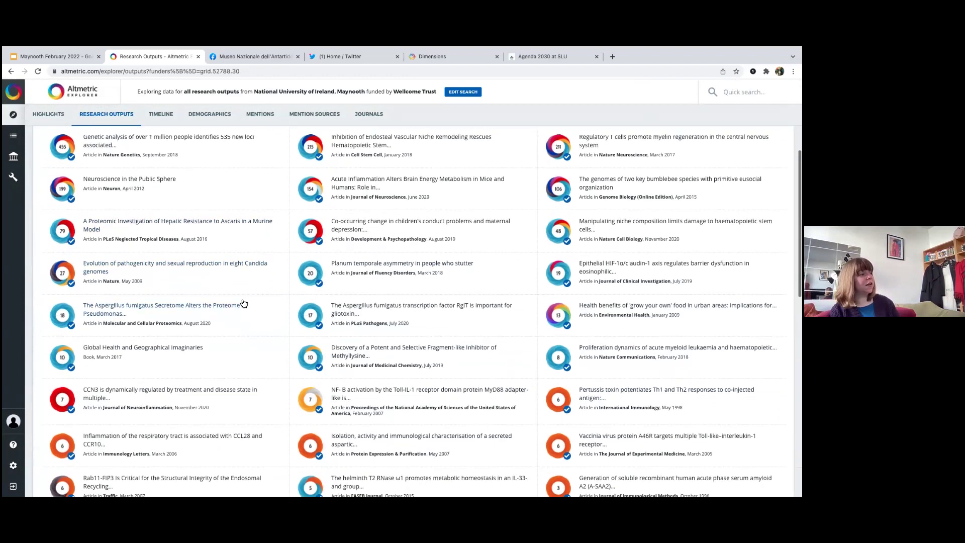
scroll(244, 303, "up", 1)
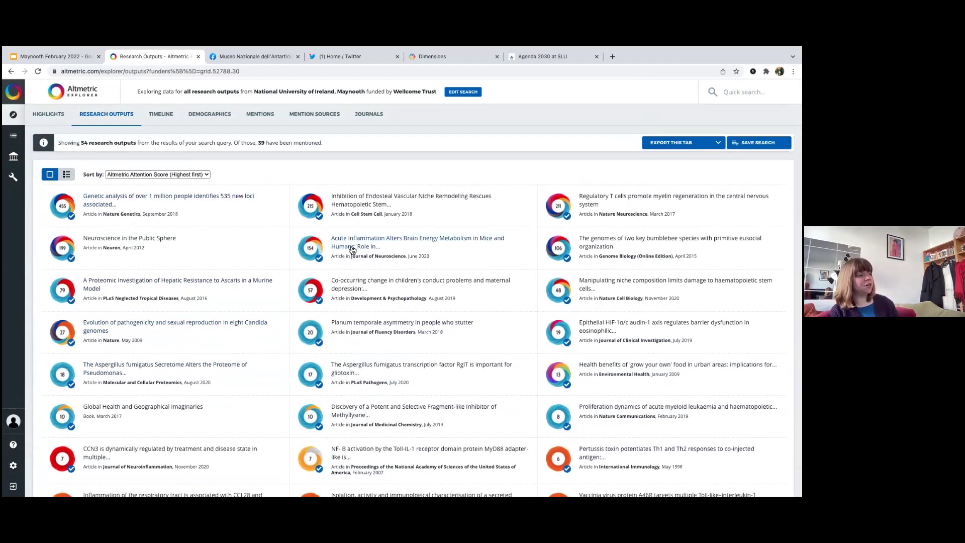
scroll(281, 221, "down", 1)
scroll(176, 181, "up", 1)
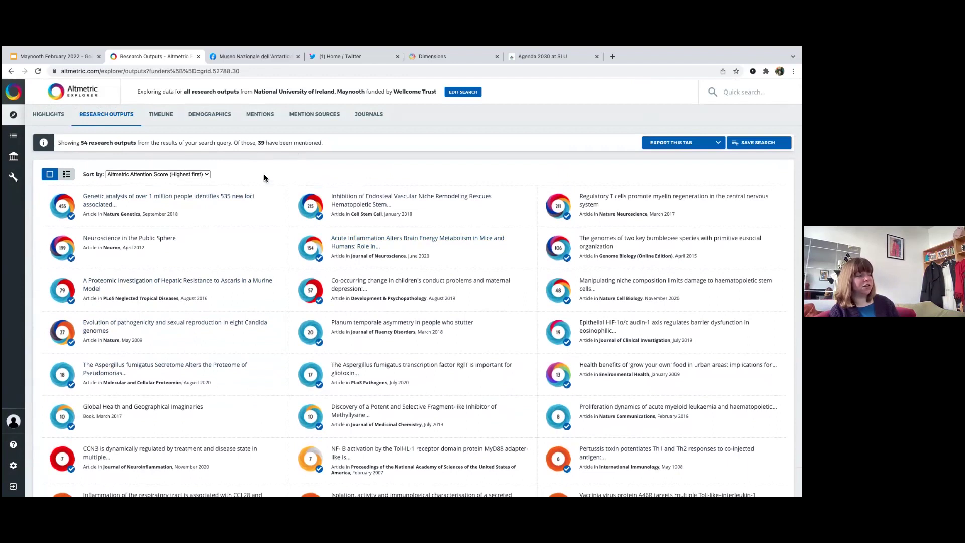
left_click(460, 92)
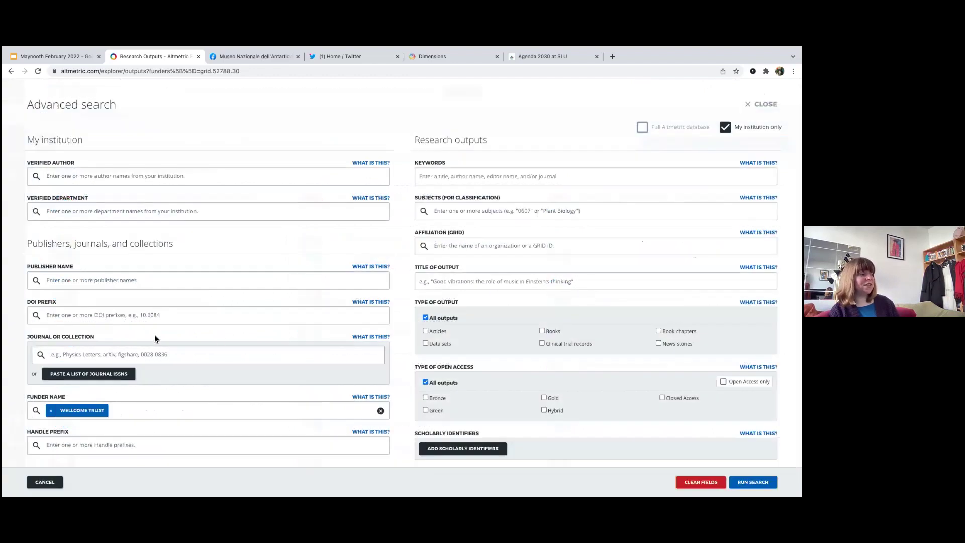
Search the full Altmetric database for University of Manchester–affiliated outputs and run it.
left_click(643, 127)
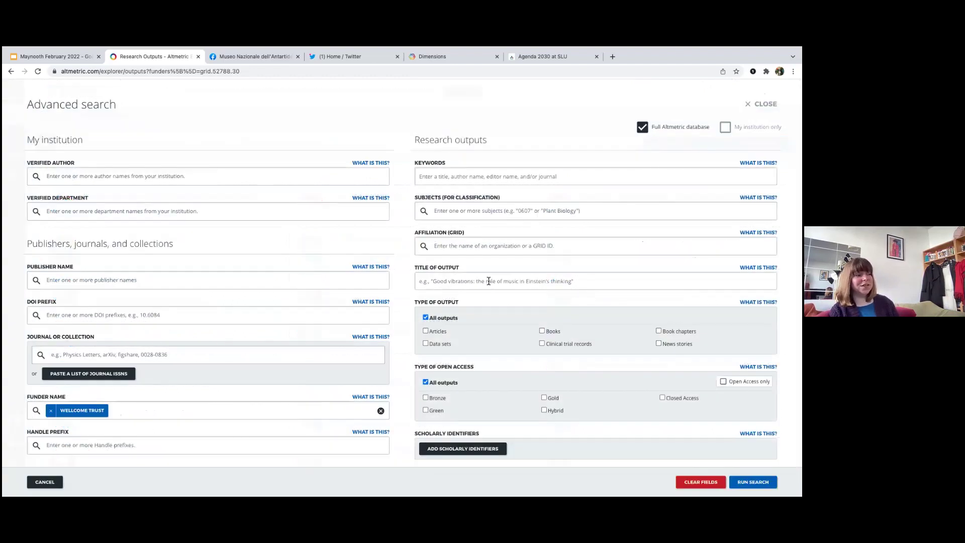
left_click(456, 251)
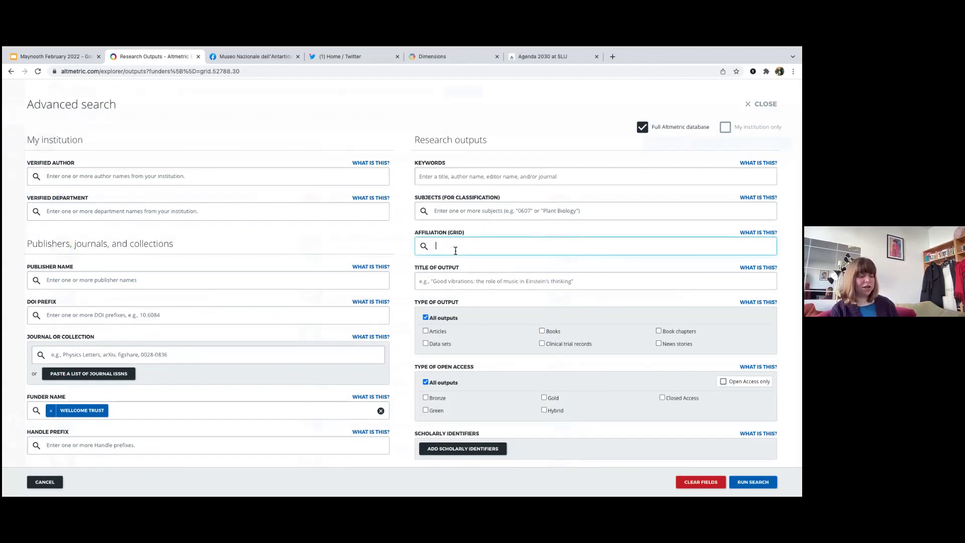
type("university of m")
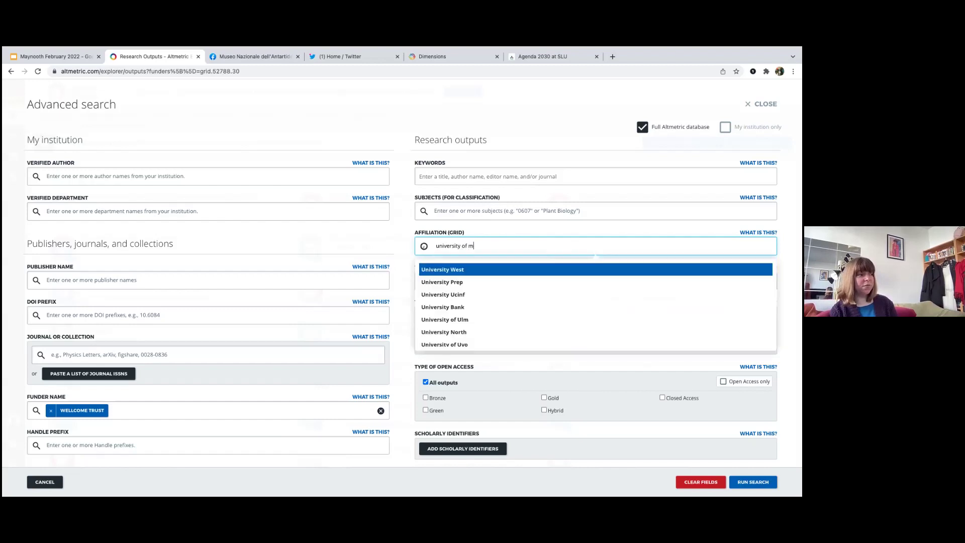
type("an")
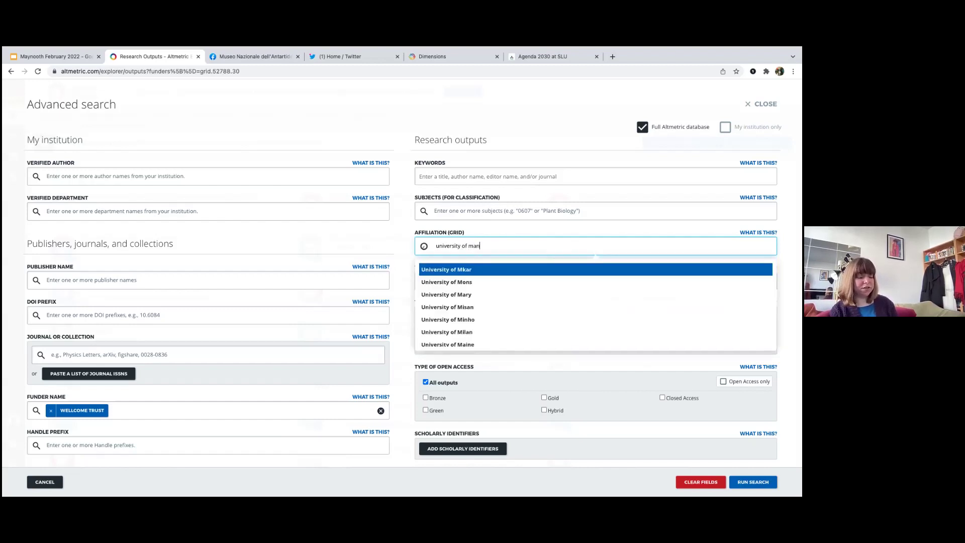
type("chester")
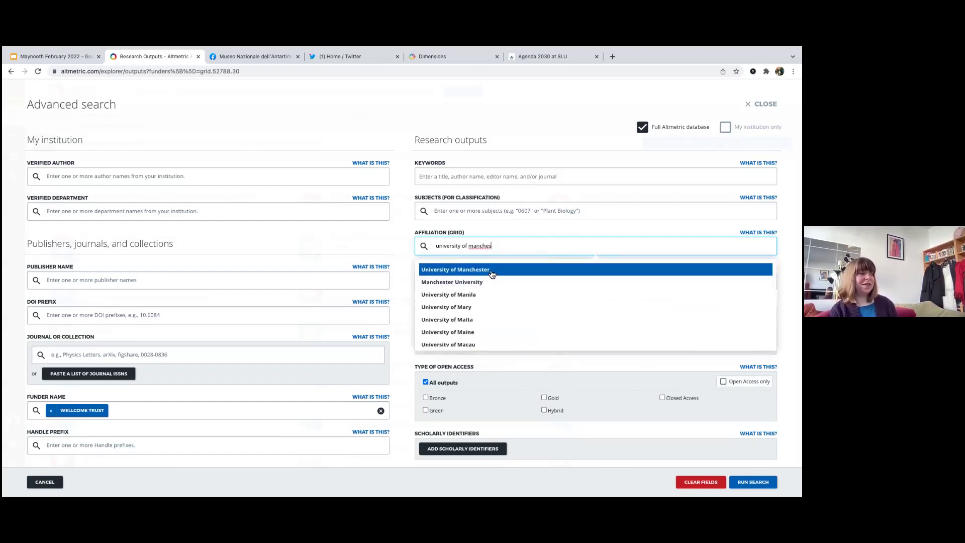
left_click(490, 271)
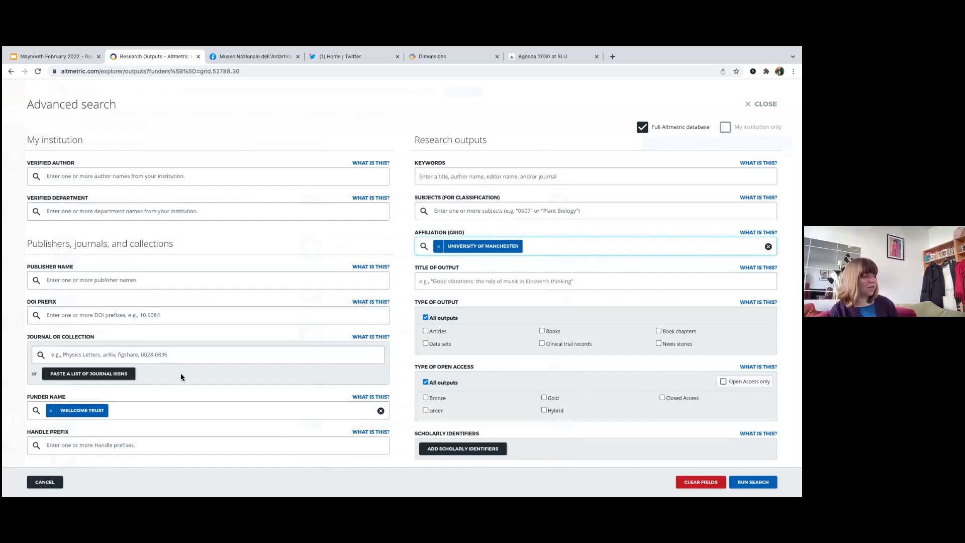
left_click(753, 482)
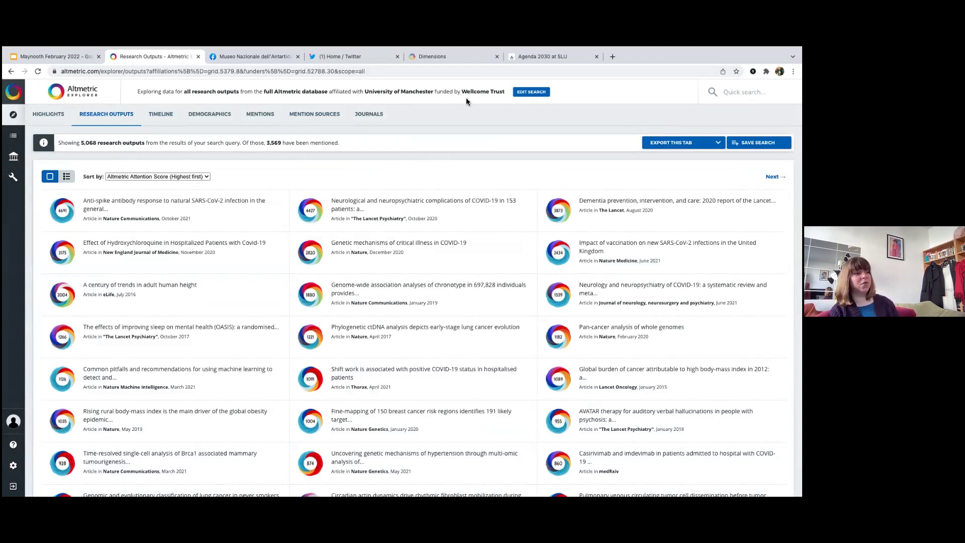
Save the full-database University of Manchester and Wellcome Trust search with 5,068 outputs.
left_click(758, 142)
mouse_move(676, 142)
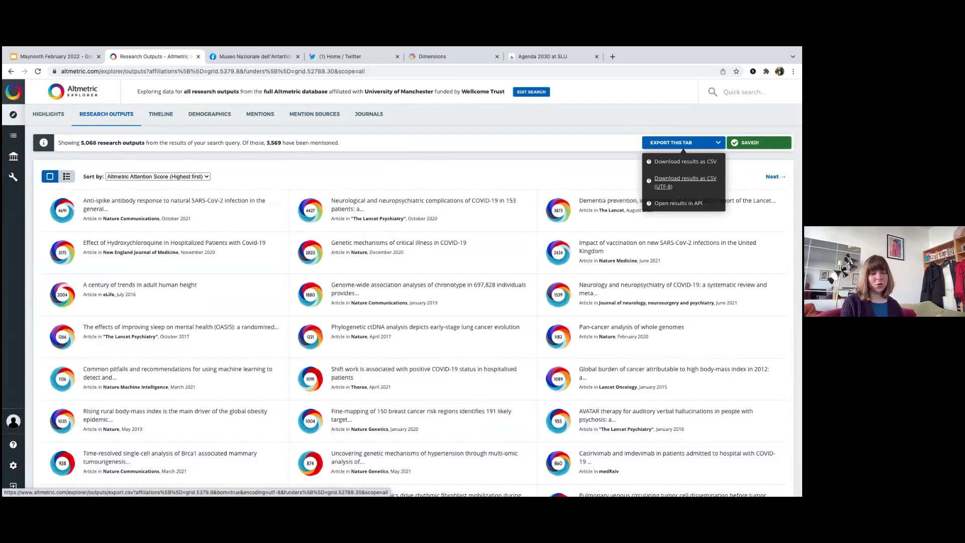
left_click(518, 93)
Remove the University of Manchester affiliation and Wellcome Trust funder filters.
scroll(289, 280, "down", 1)
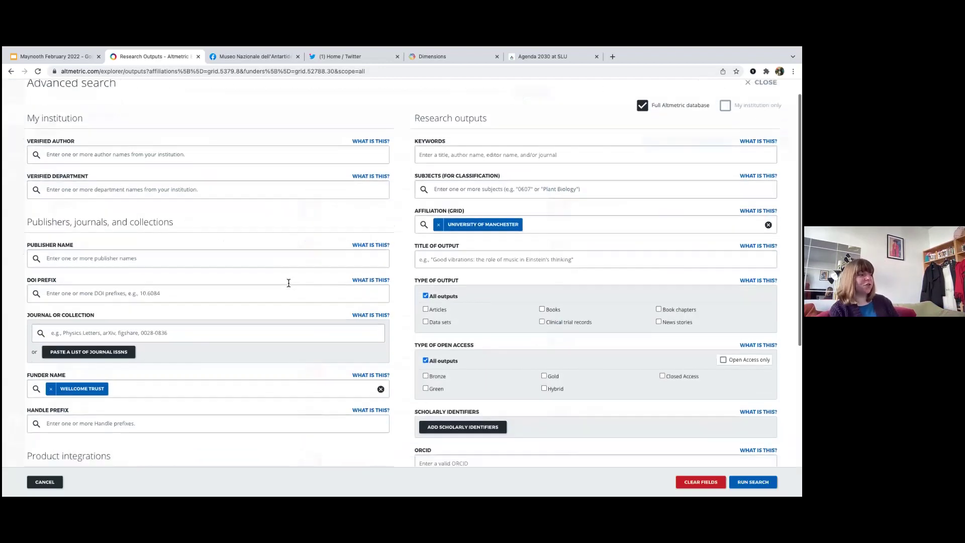
left_click(438, 222)
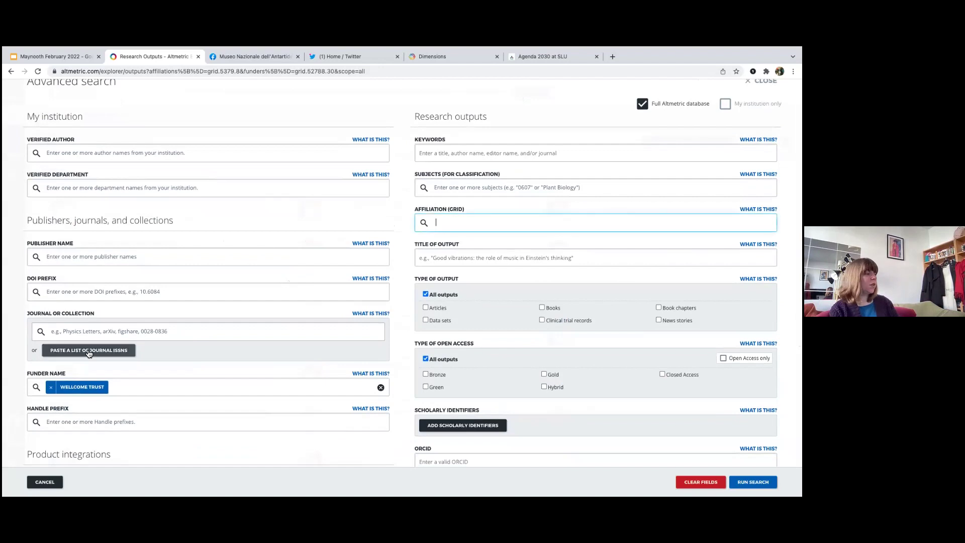
left_click(50, 387)
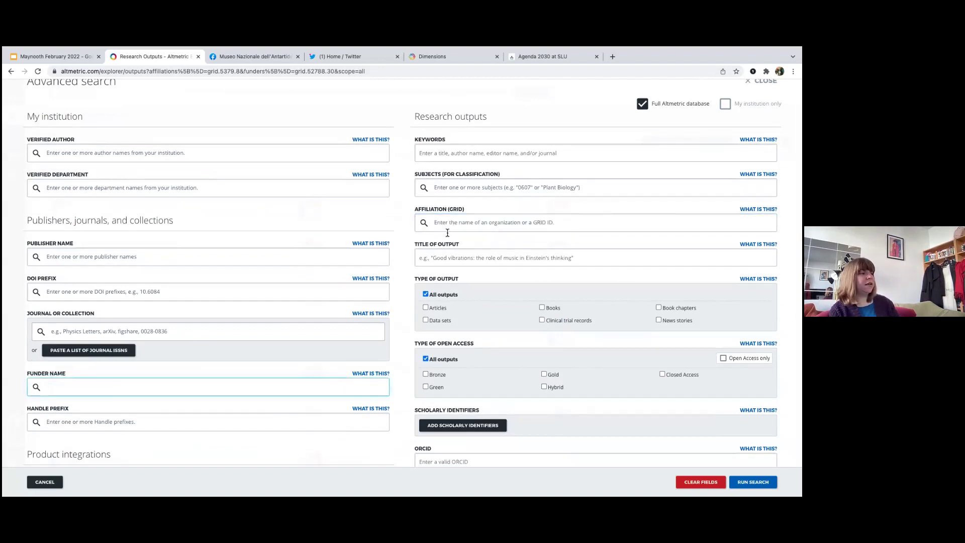
Filter by the 16 Studies in Human Society subject and run the search.
left_click(435, 187)
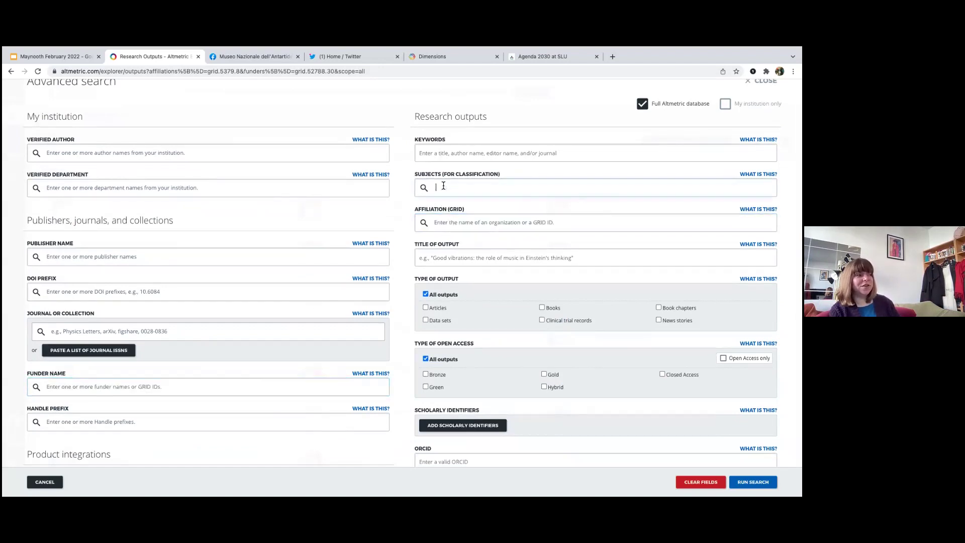
type("1")
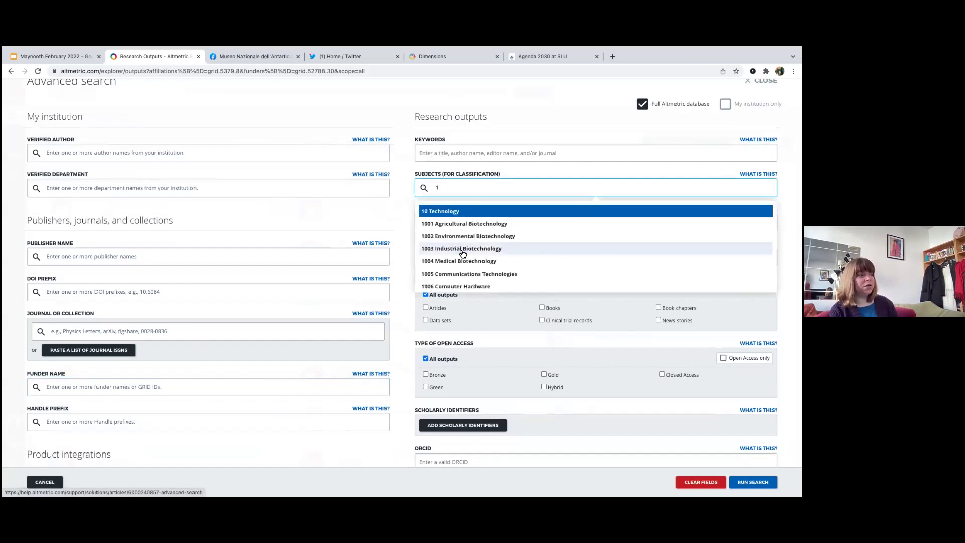
scroll(459, 243, "down", 3)
scroll(462, 254, "down", 10)
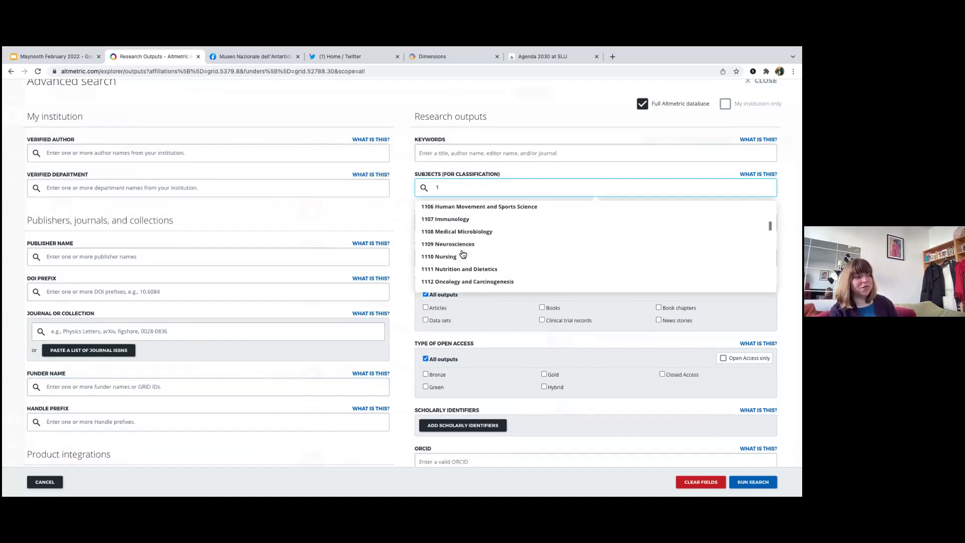
scroll(463, 254, "down", 10)
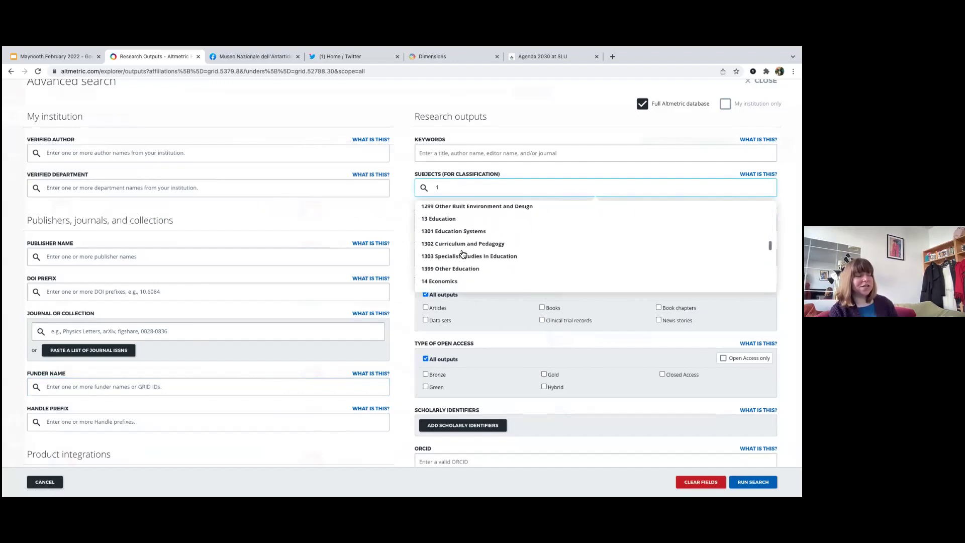
scroll(463, 253, "down", 10)
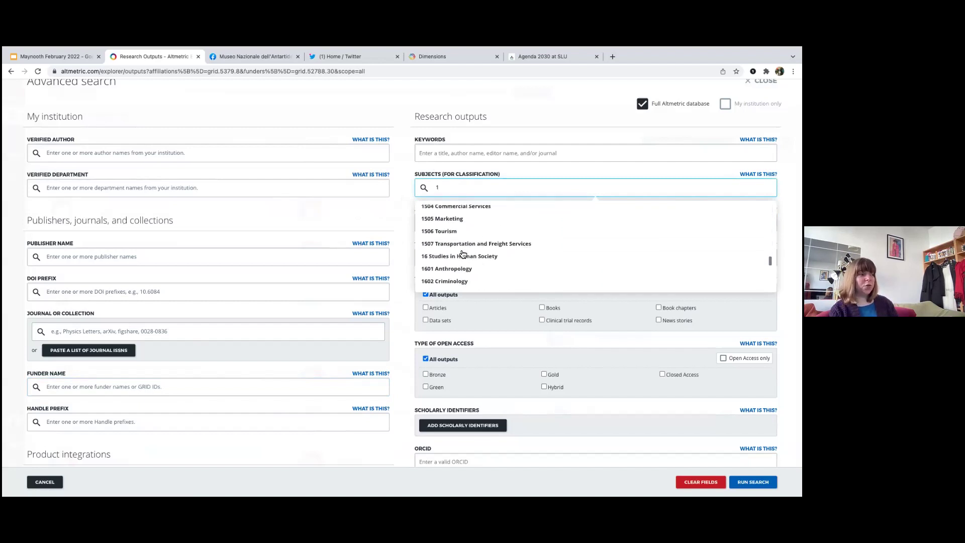
left_click(452, 242)
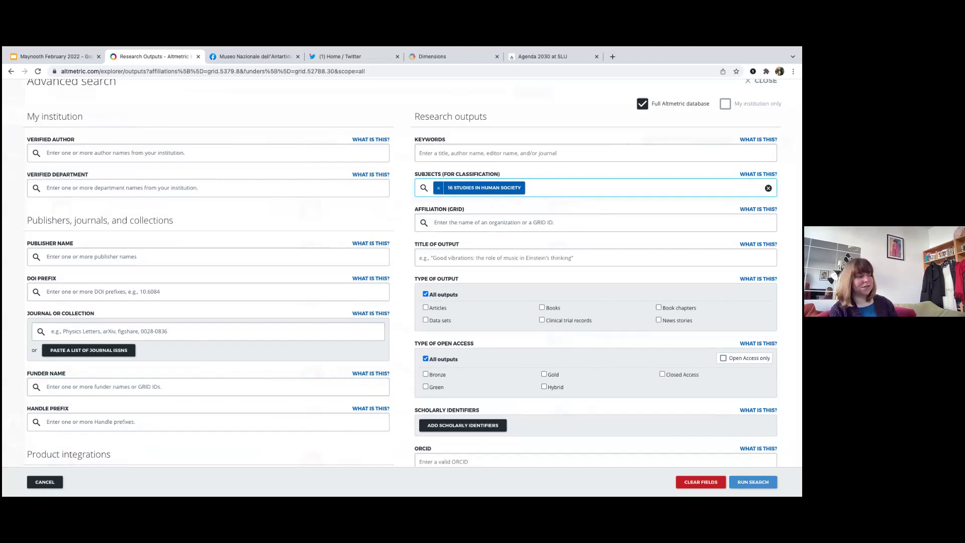
left_click(753, 481)
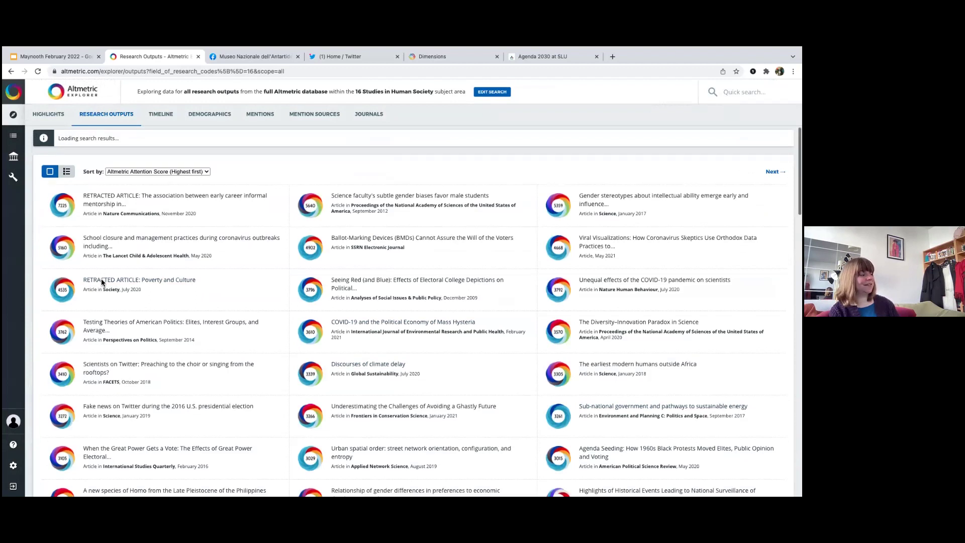
scroll(101, 278, "down", 3)
scroll(102, 283, "up", 3)
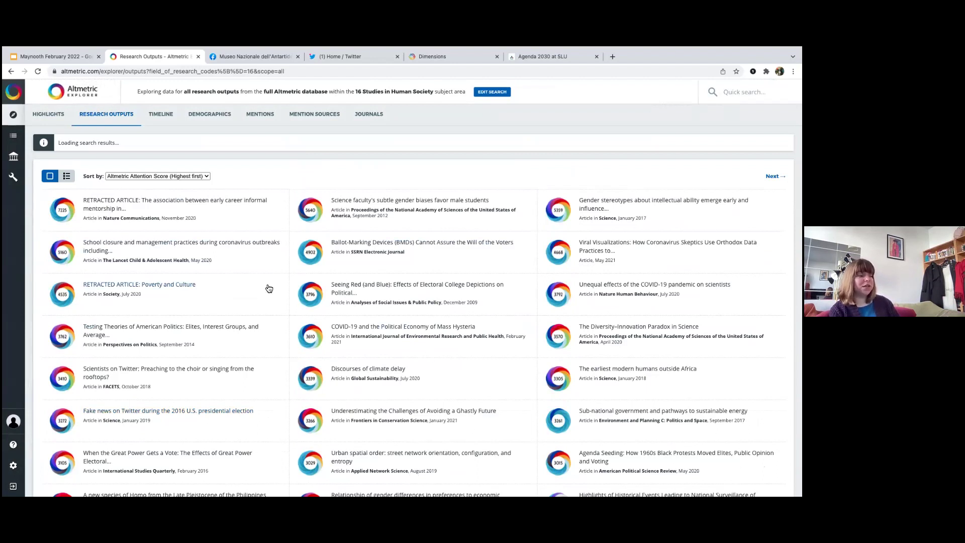
Replace the subject filter with the Books and Book chapters output types and run the search.
left_click(479, 90)
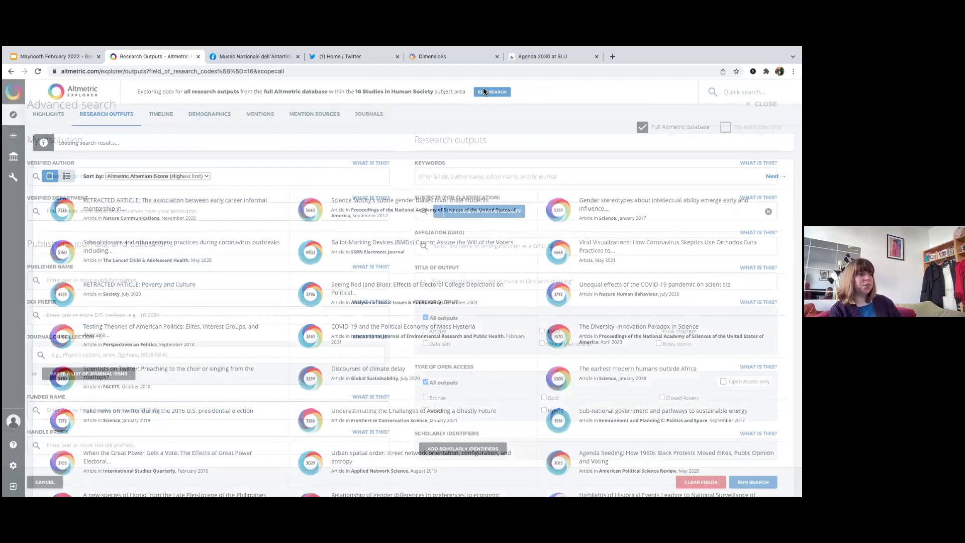
left_click(438, 212)
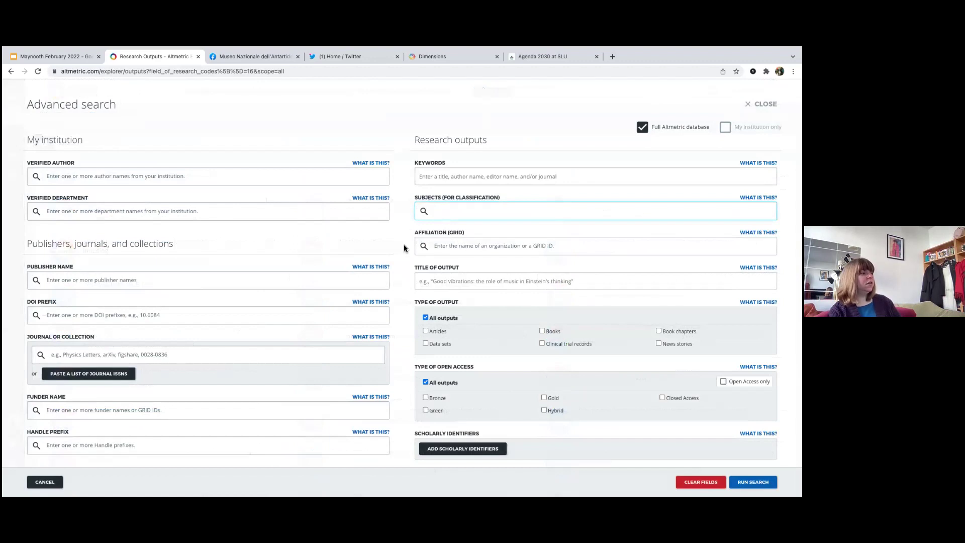
scroll(403, 248, "down", 1)
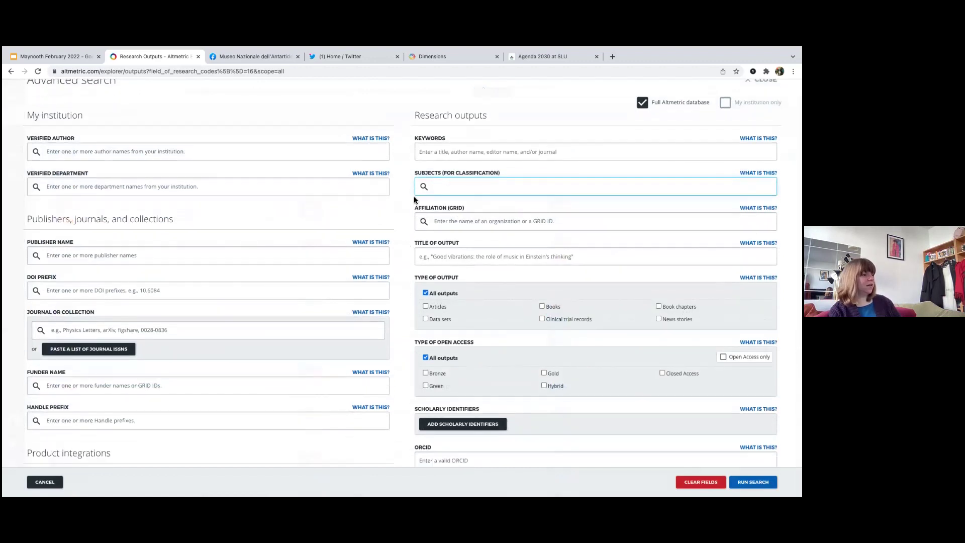
scroll(414, 200, "down", 1)
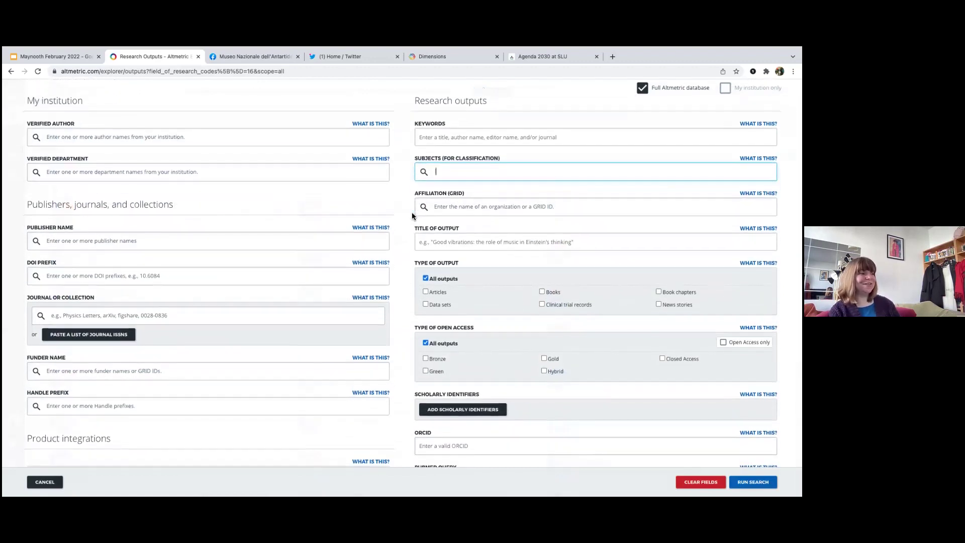
scroll(412, 216, "down", 3)
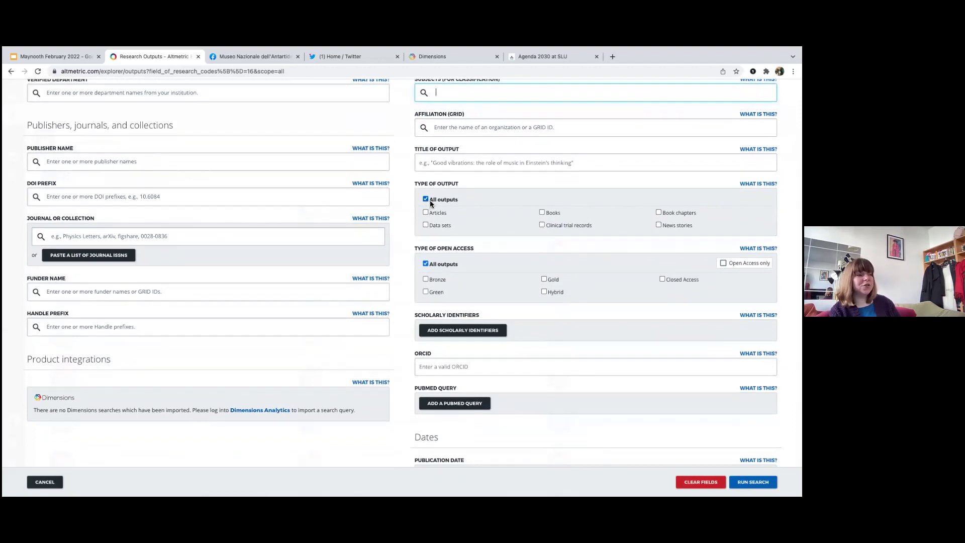
left_click(542, 212)
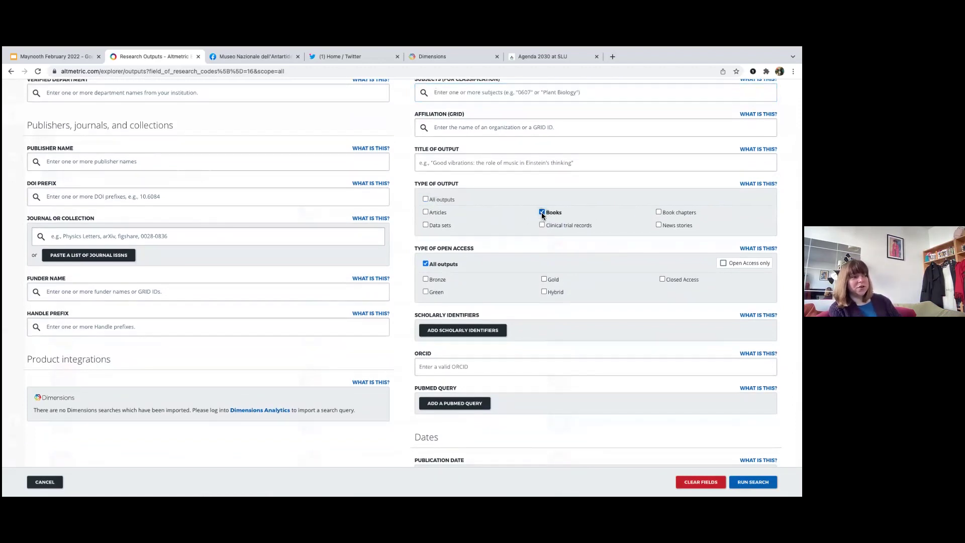
left_click(659, 212)
scroll(431, 224, "up", 4)
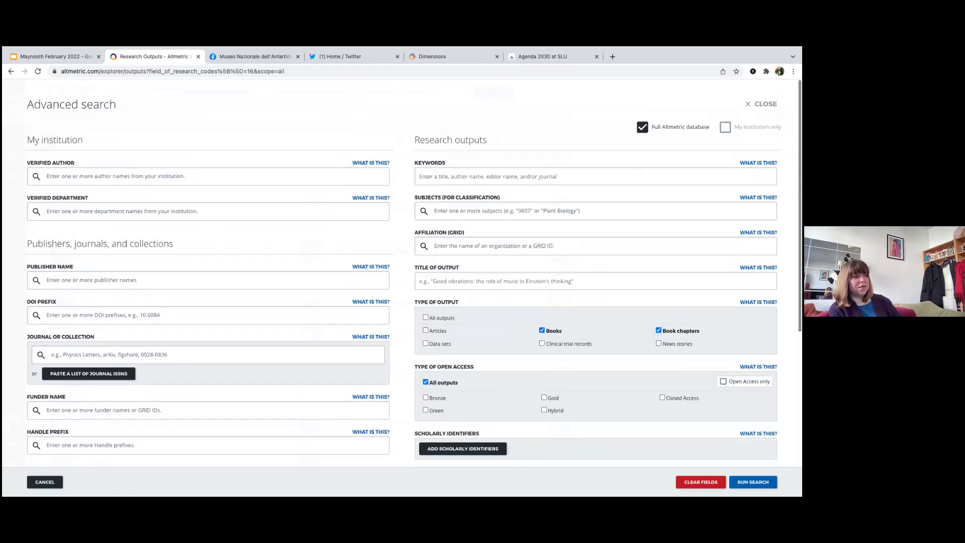
key("Return")
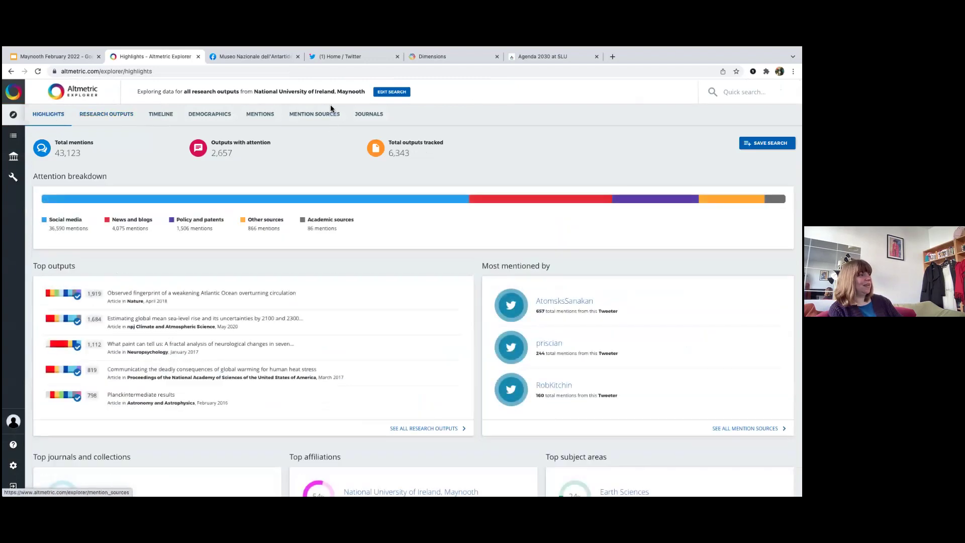
Re-select Books under Type of output and rerun the books and book chapters search.
left_click(390, 93)
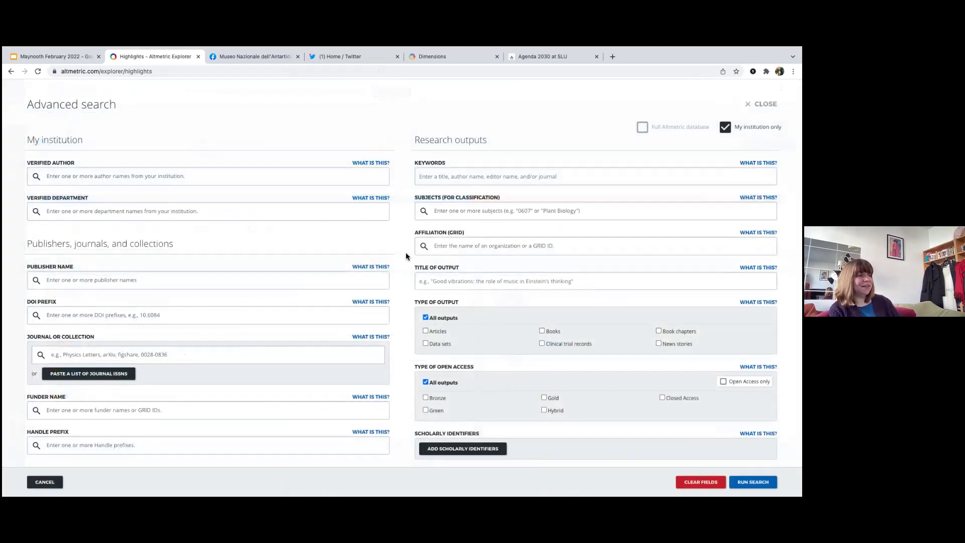
scroll(407, 256, "down", 1)
left_click(542, 295)
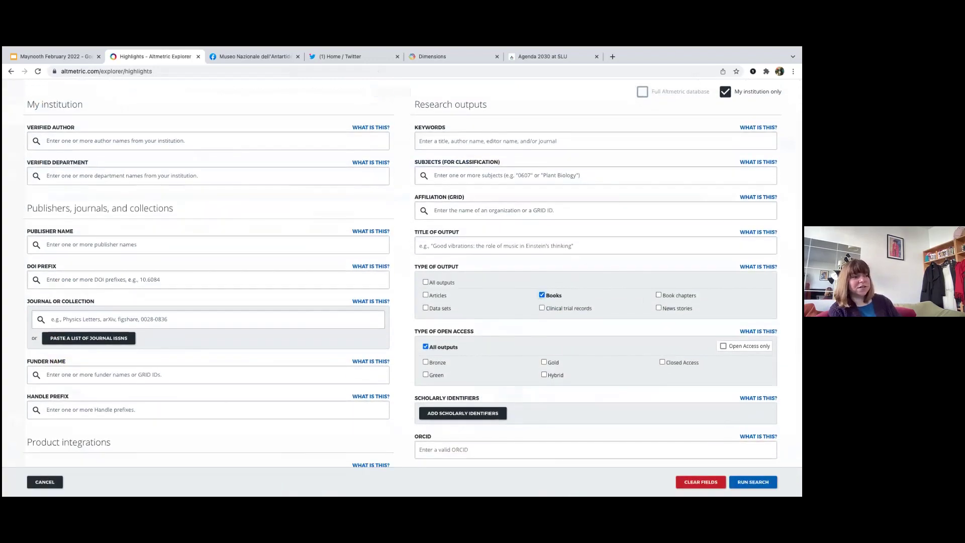
scroll(441, 243, "up", 1)
scroll(441, 244, "down", 2)
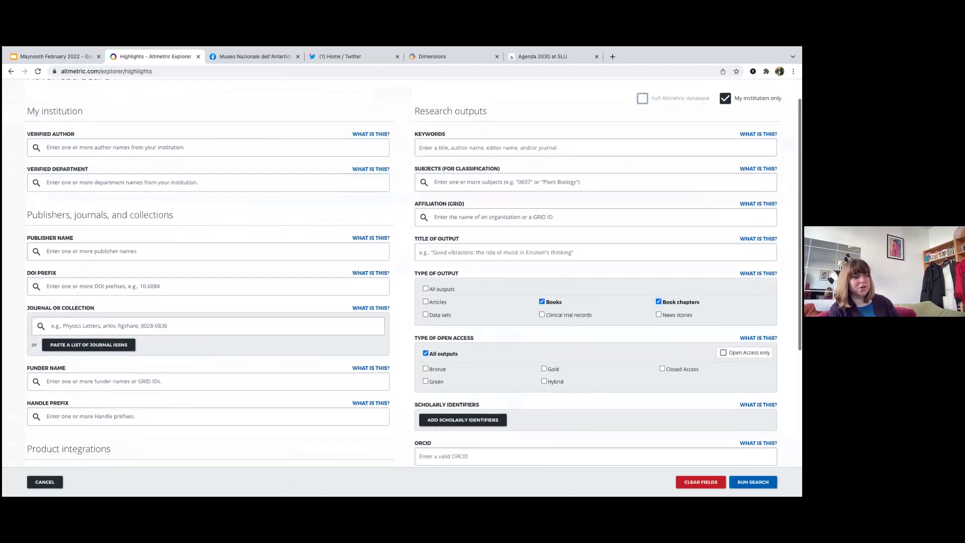
left_click(753, 482)
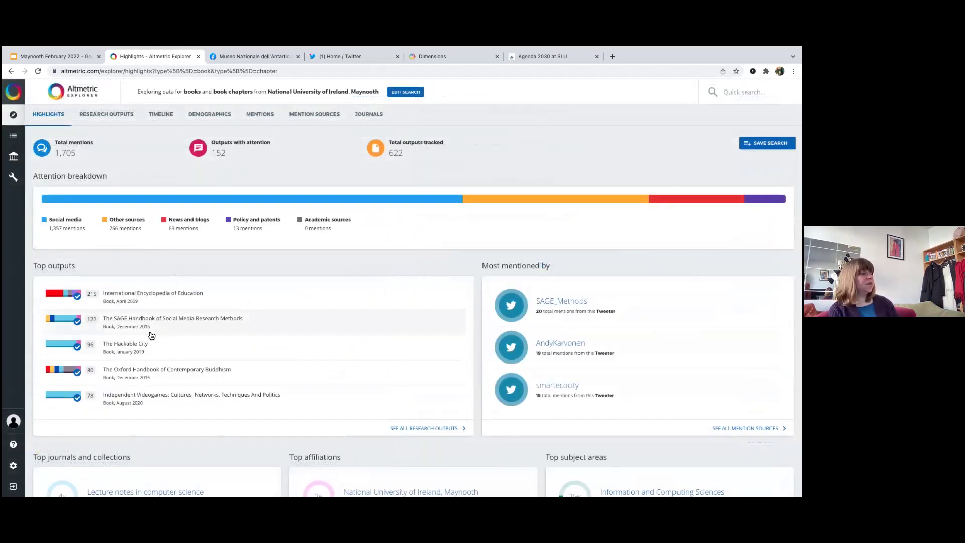
Sort the 622 Maynooth book and chapter research outputs by Wikipedia citations.
left_click(95, 115)
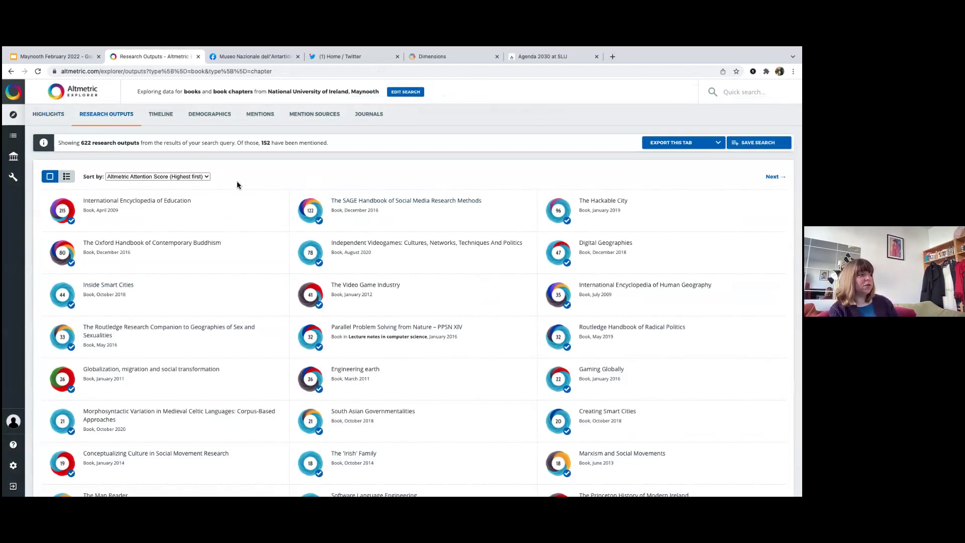
left_click(201, 177)
left_click(170, 297)
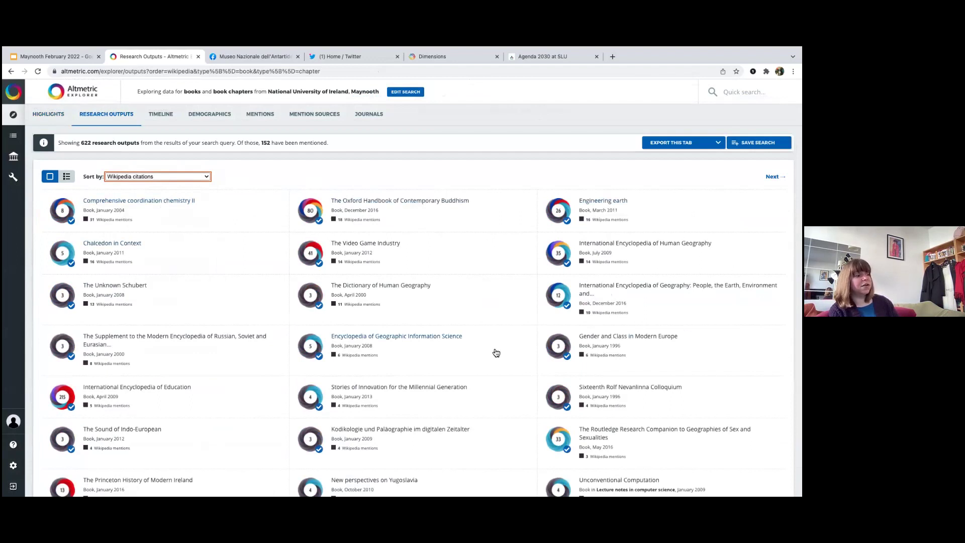
scroll(323, 356, "down", 3)
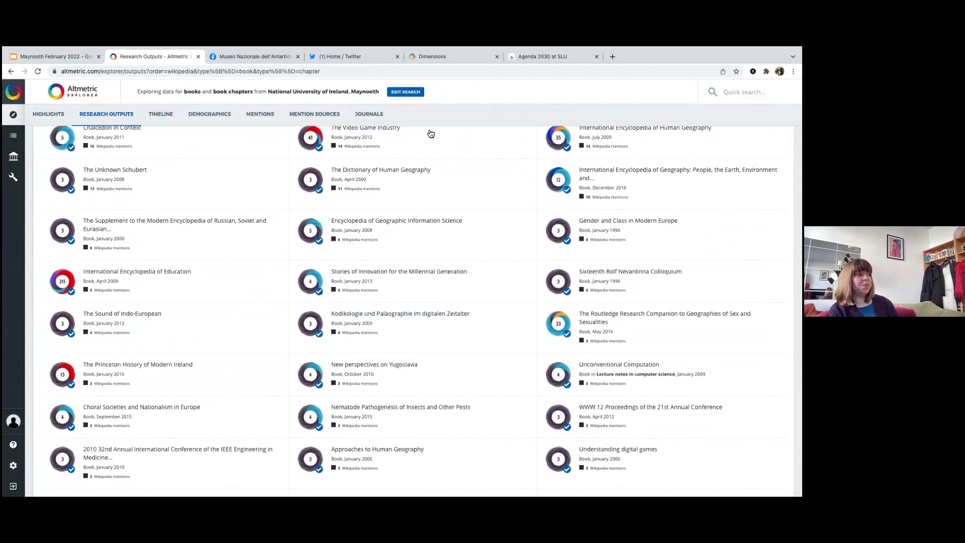
Include all output types, limit open access to Gold only, and run the search.
left_click(405, 91)
scroll(431, 240, "down", 2)
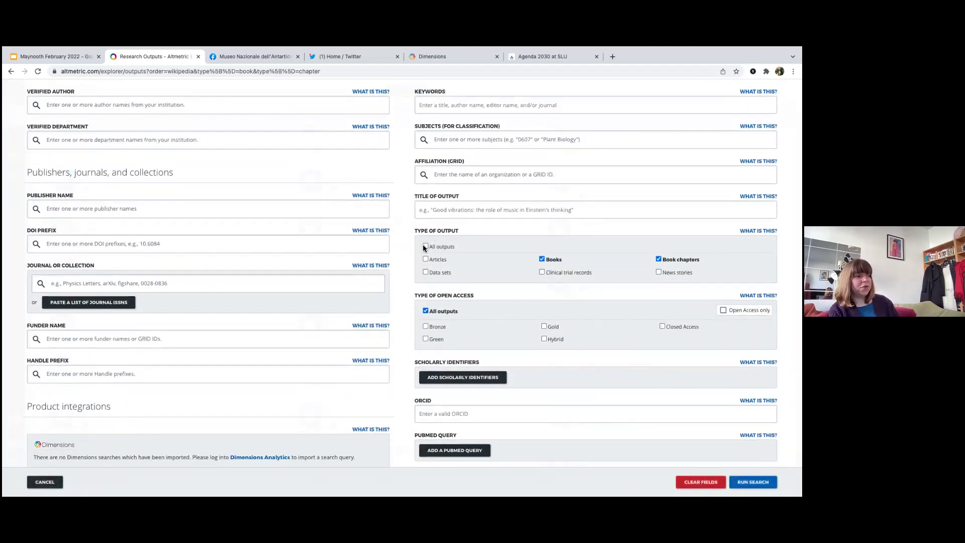
left_click(426, 246)
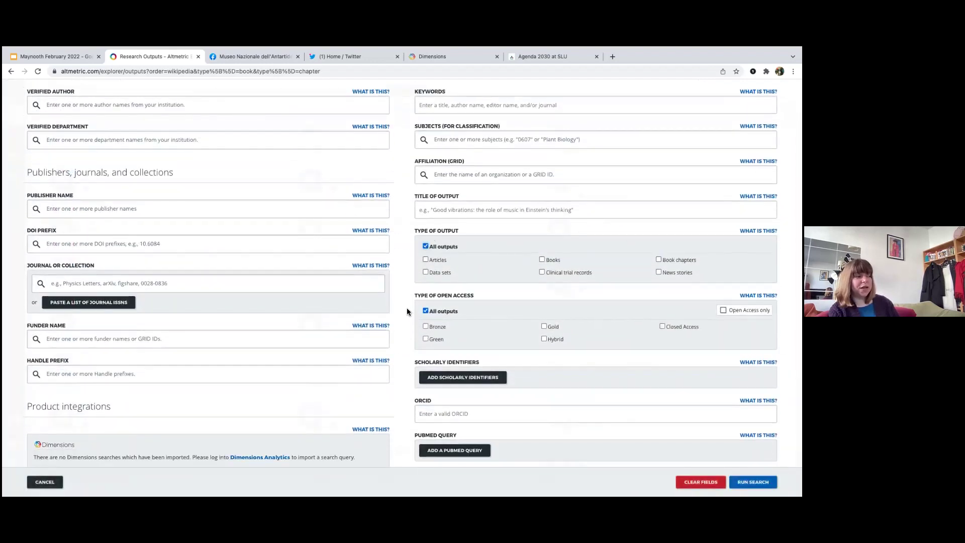
scroll(410, 309, "down", 1)
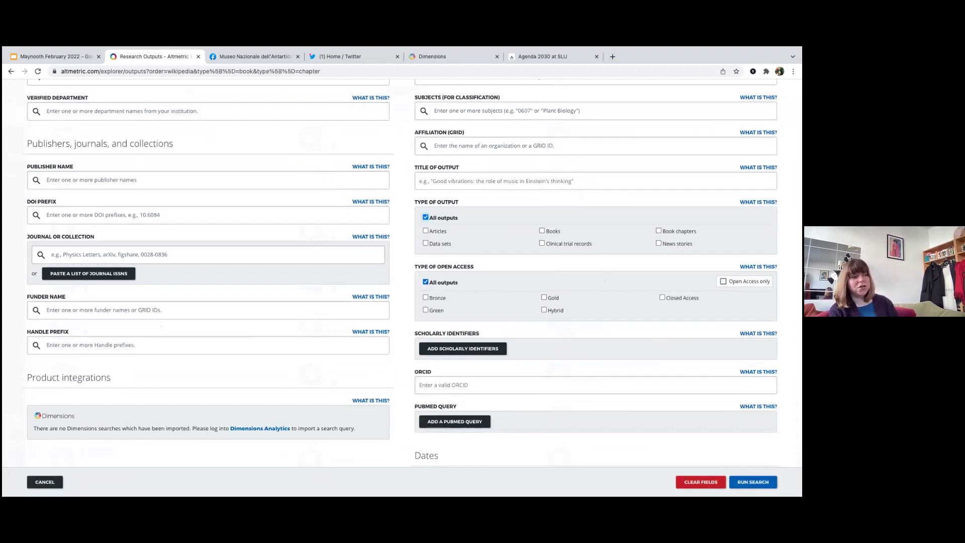
left_click(723, 281)
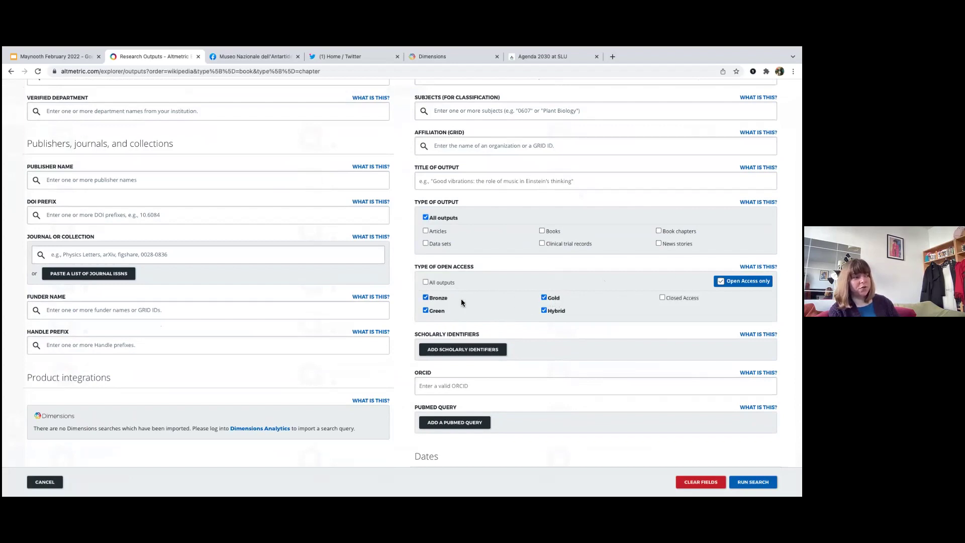
left_click(544, 310)
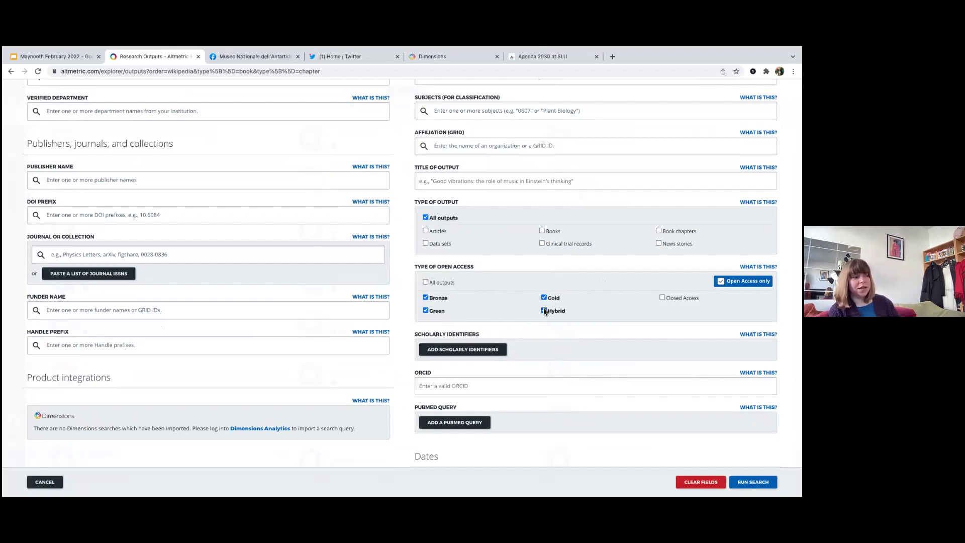
left_click(430, 313)
left_click(427, 298)
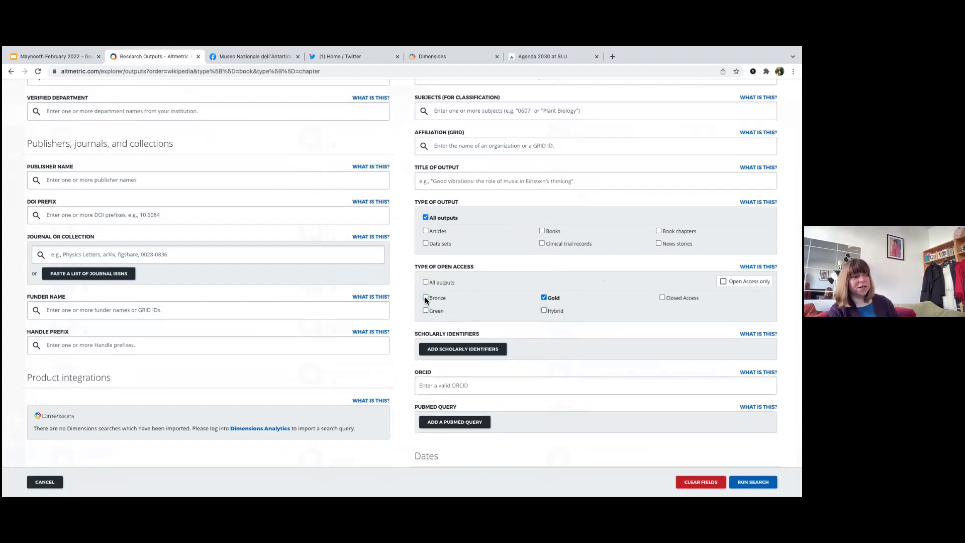
left_click(752, 482)
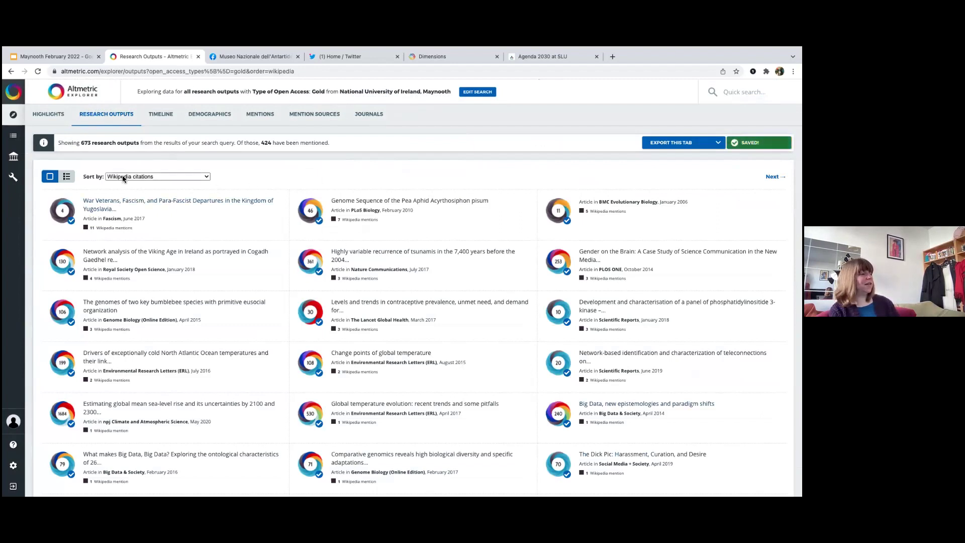
Sort by Attention Score, highest first, then change the open-access filter from Gold to Closed Access.
left_click(106, 178)
left_click(145, 58)
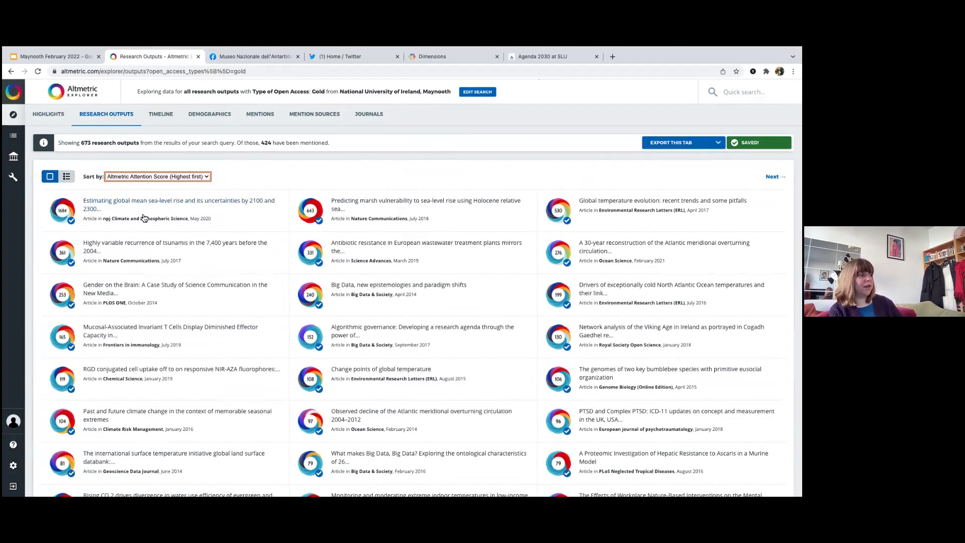
left_click(477, 91)
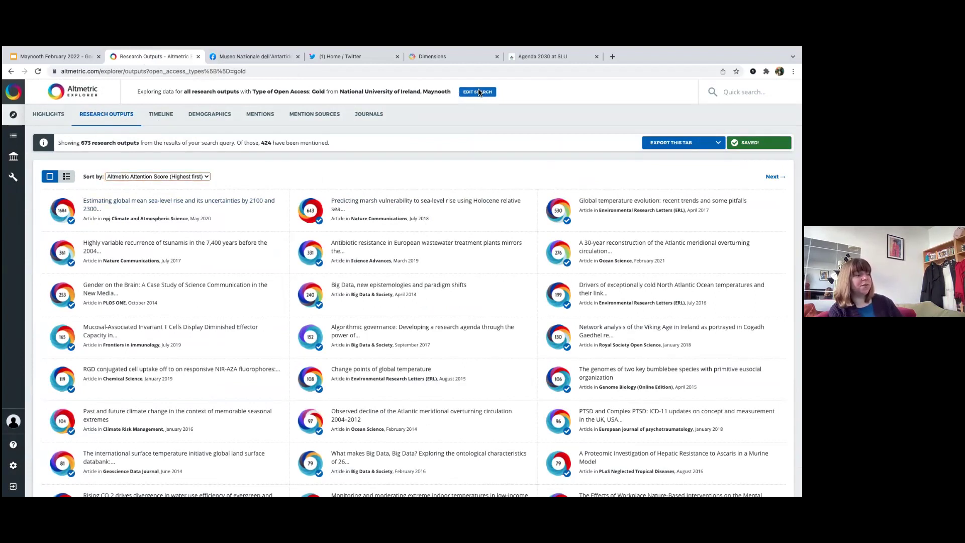
scroll(490, 287, "down", 3)
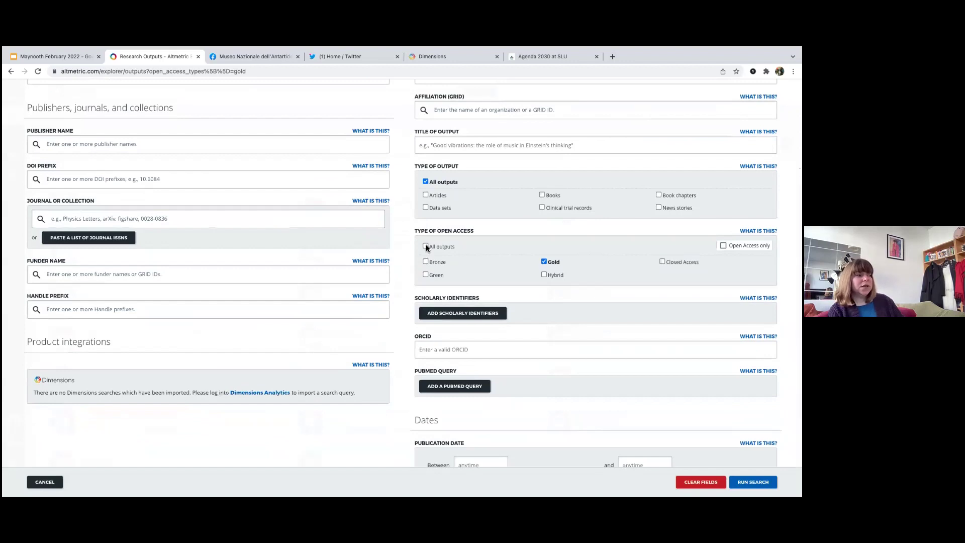
left_click(426, 246)
left_click(662, 261)
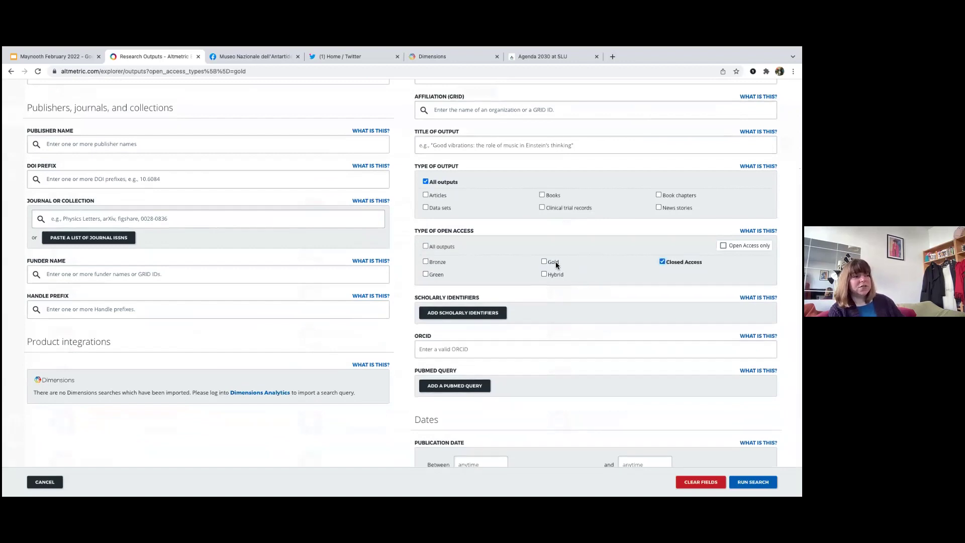
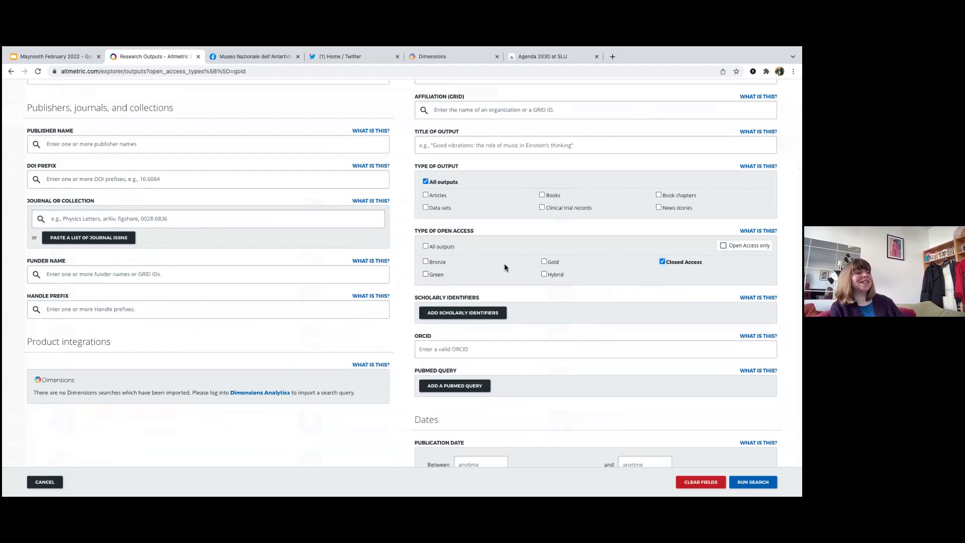
Set Type of Open Access to All outputs and open the Add Scholarly Identifiers dialog.
left_click(426, 245)
scroll(390, 243, "up", 5)
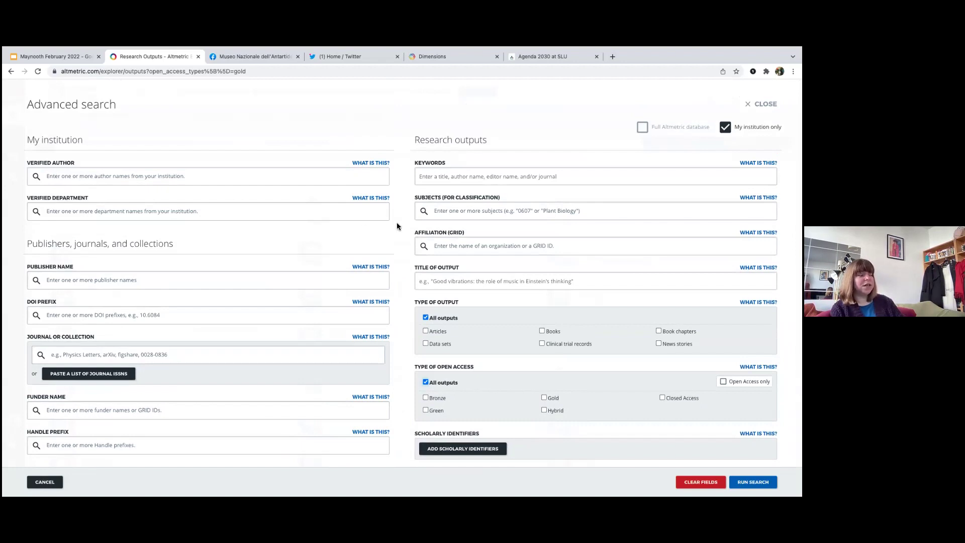
scroll(397, 226, "down", 2)
scroll(397, 226, "down", 1)
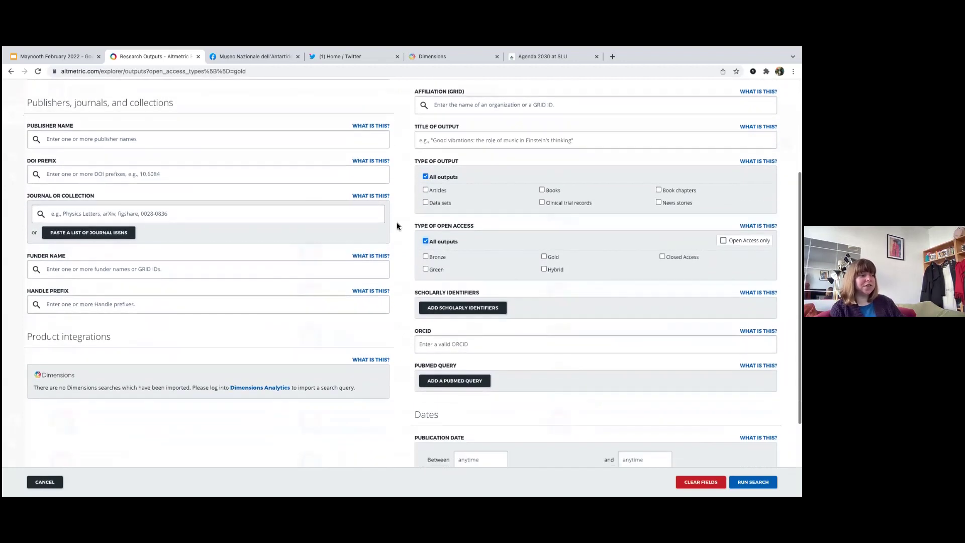
scroll(397, 226, "up", 3)
scroll(396, 221, "up", 1)
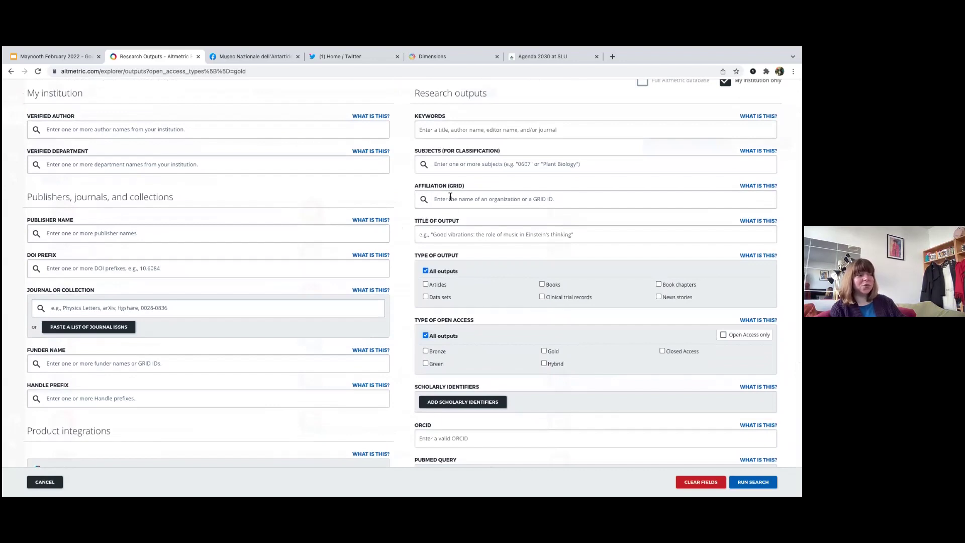
scroll(501, 197, "down", 3)
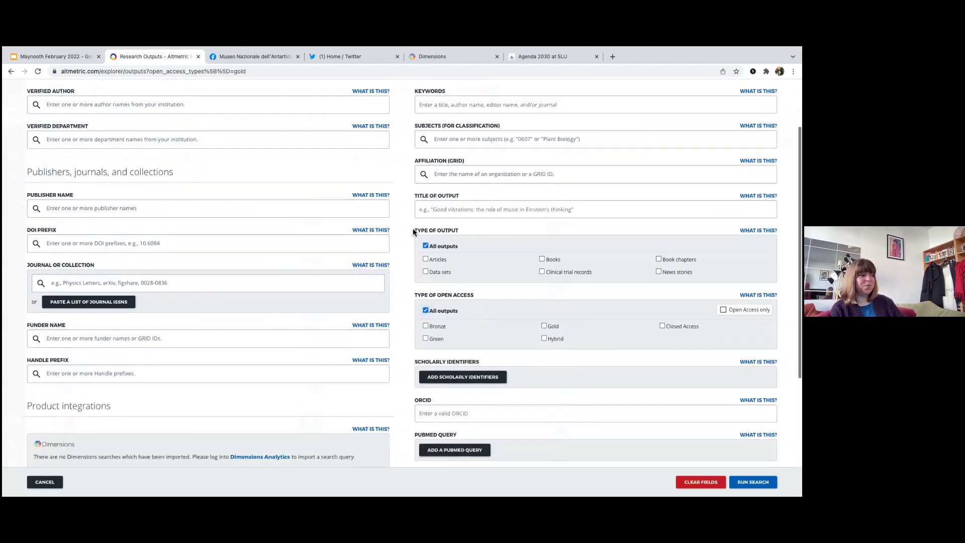
left_click(437, 303)
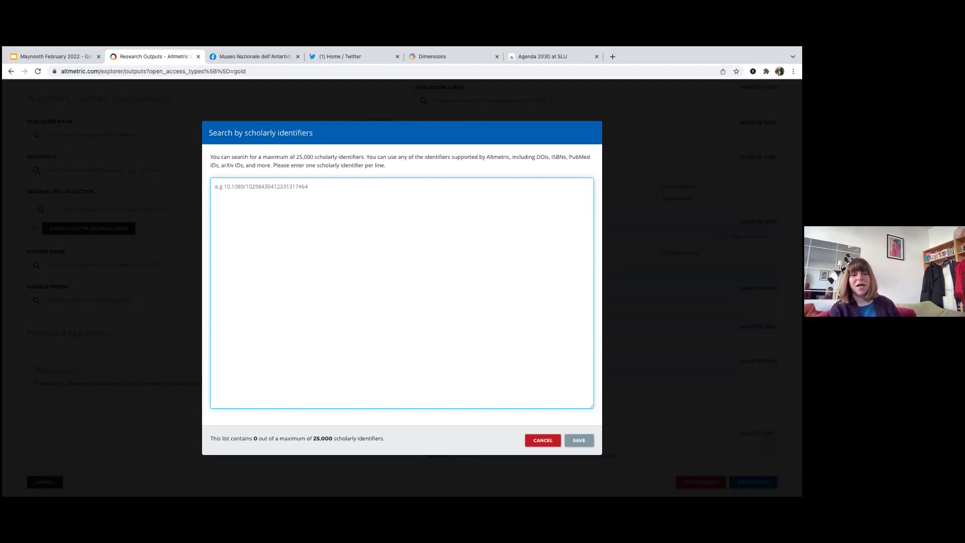
Paste the 19 copied DOIs into the identifiers box, save them, and run the institution search.
key("super+Tab")
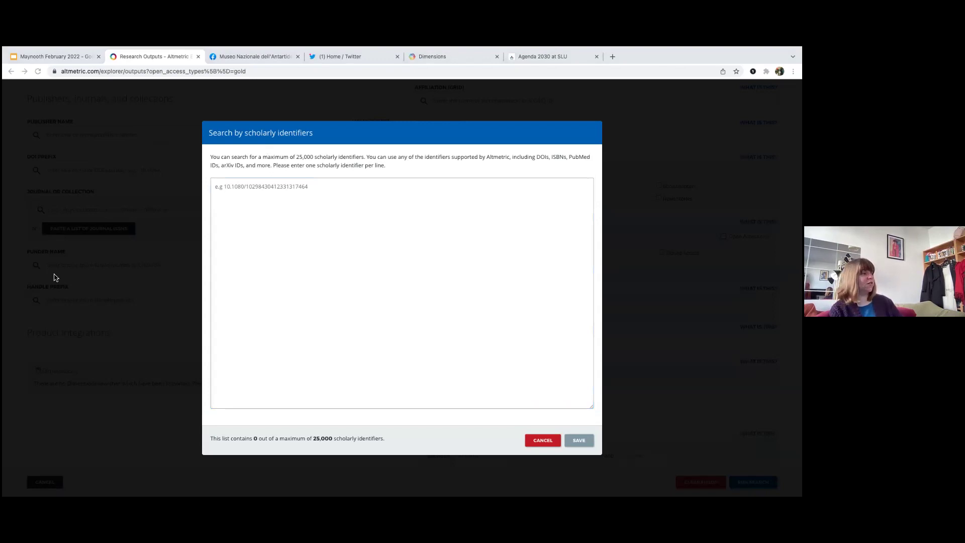
left_click(276, 286)
key("super+v")
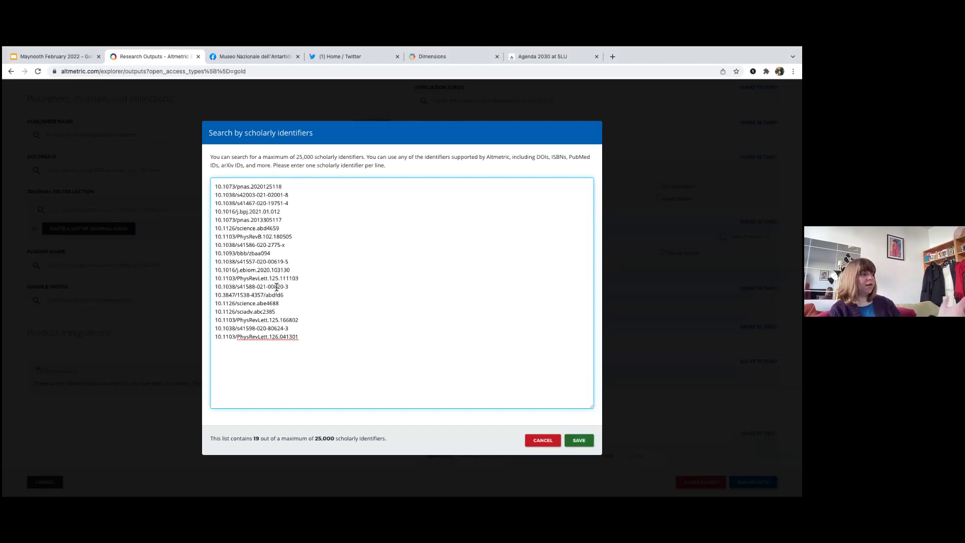
left_click(579, 440)
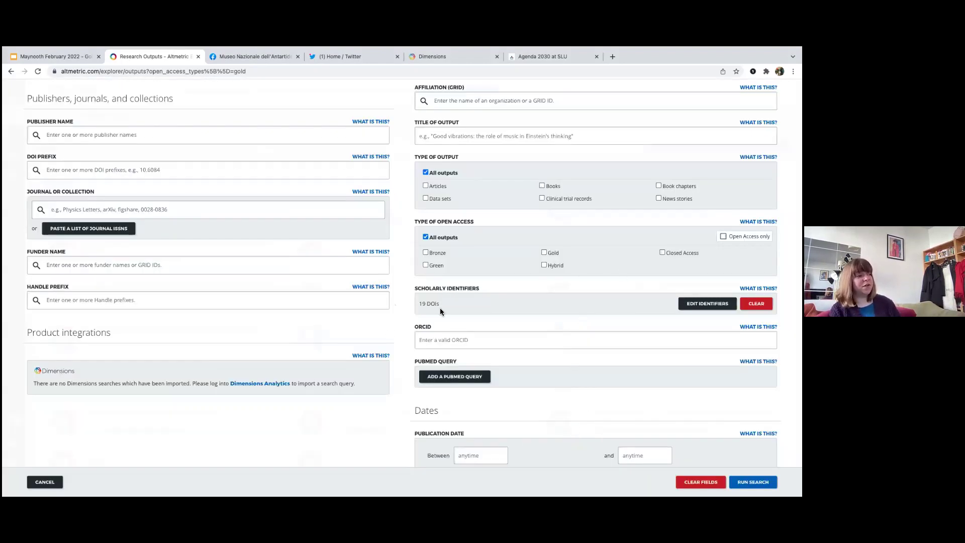
left_click(753, 482)
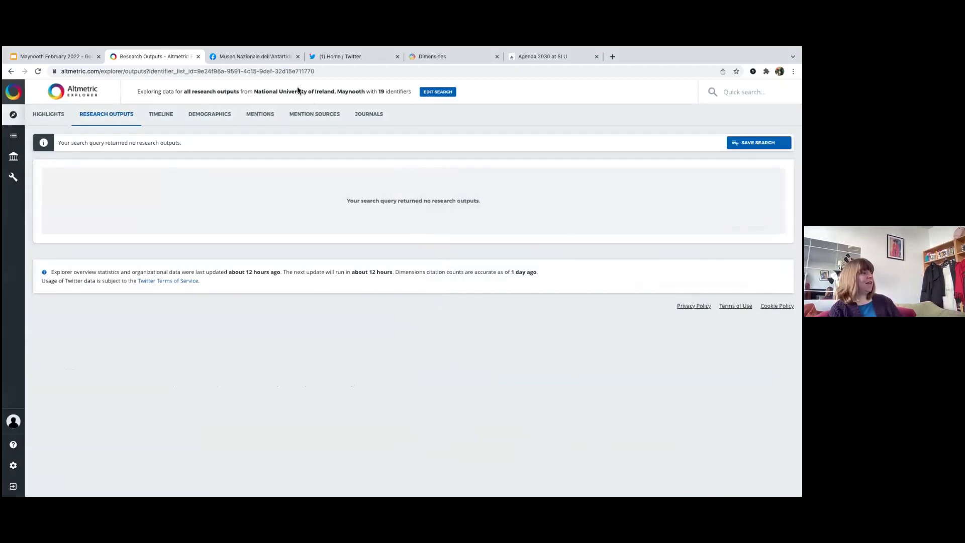
Rerun the 19-DOI search on the Full Altmetric database, then reopen the Advanced search form.
left_click(432, 96)
left_click(642, 129)
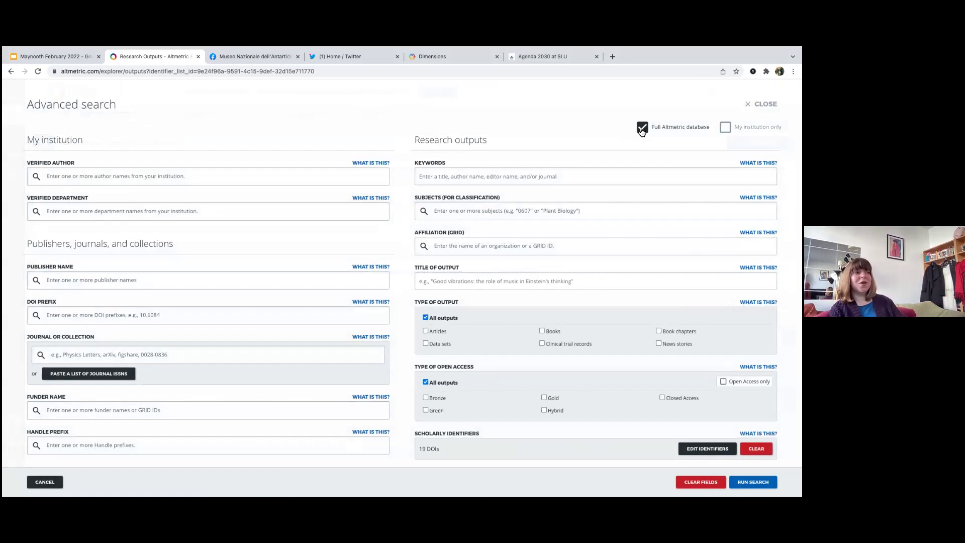
left_click(753, 481)
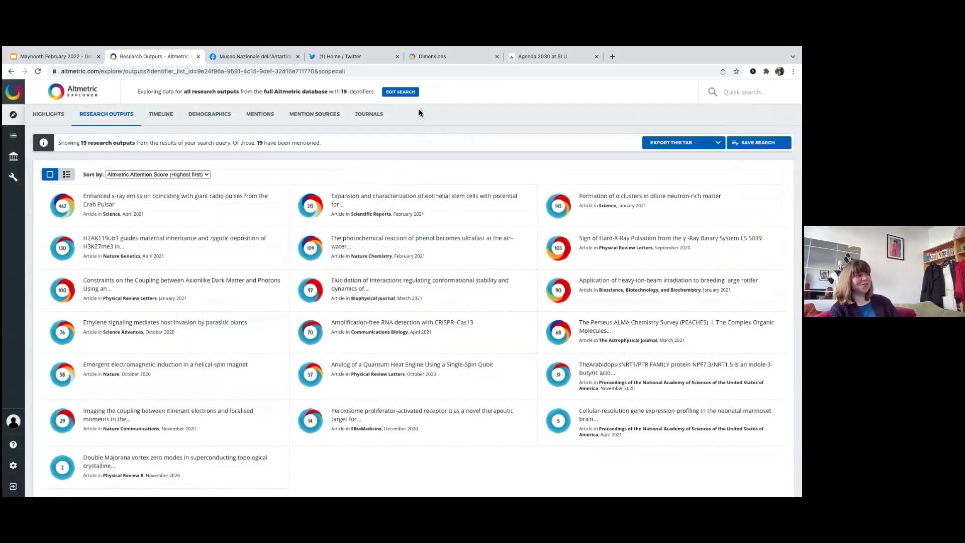
left_click(397, 92)
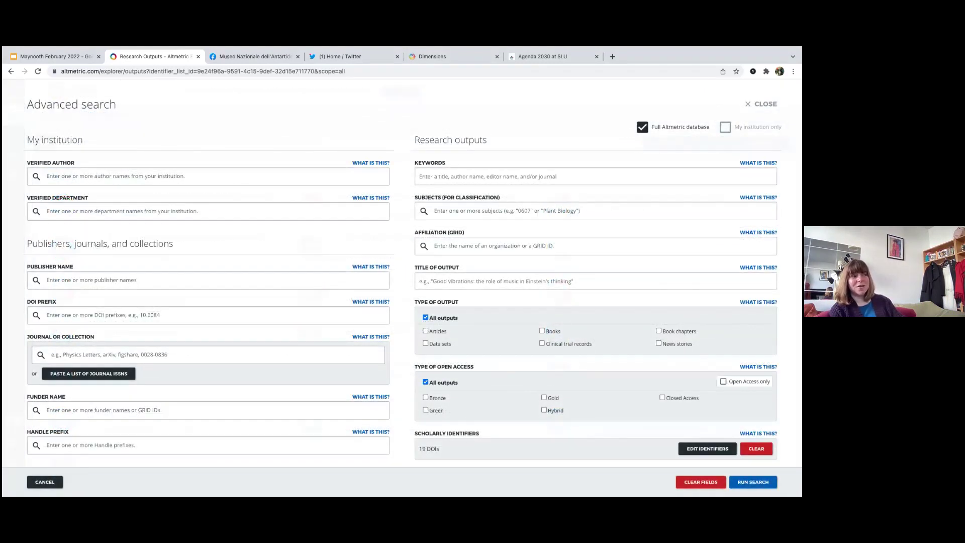
scroll(590, 141, "down", 3)
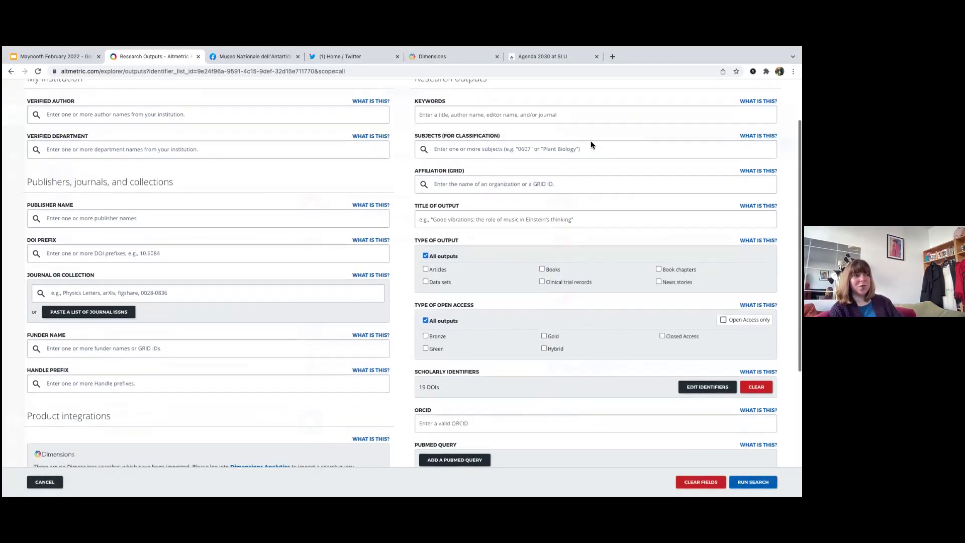
scroll(591, 142, "down", 3)
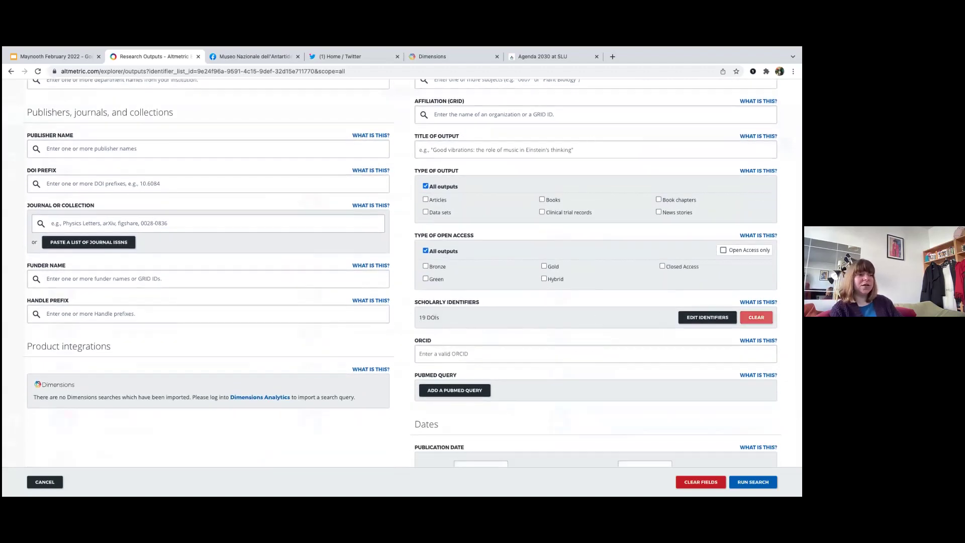
Clear the 19 DOIs, paste the researcher's ORCID into the ORCID field, and run the search.
left_click(757, 317)
left_click(459, 358)
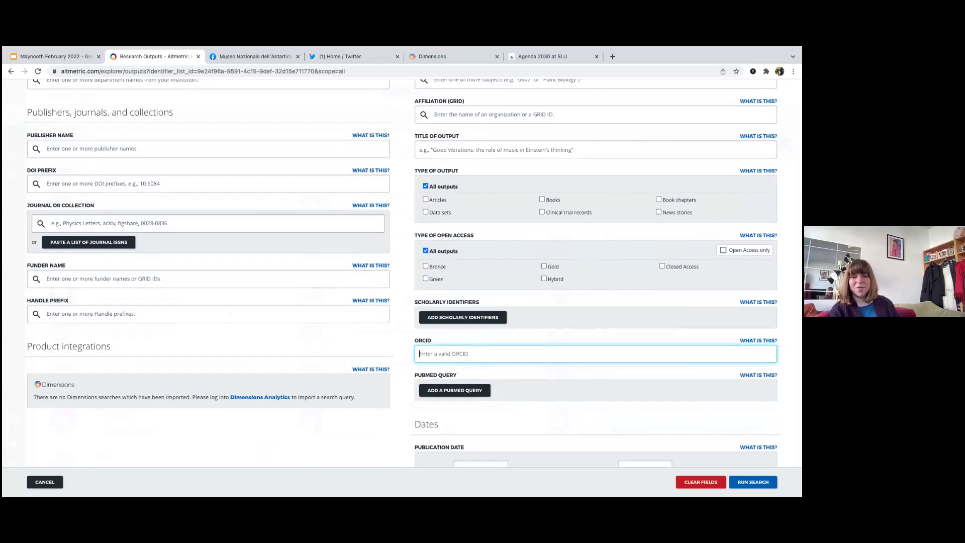
key("super+Tab")
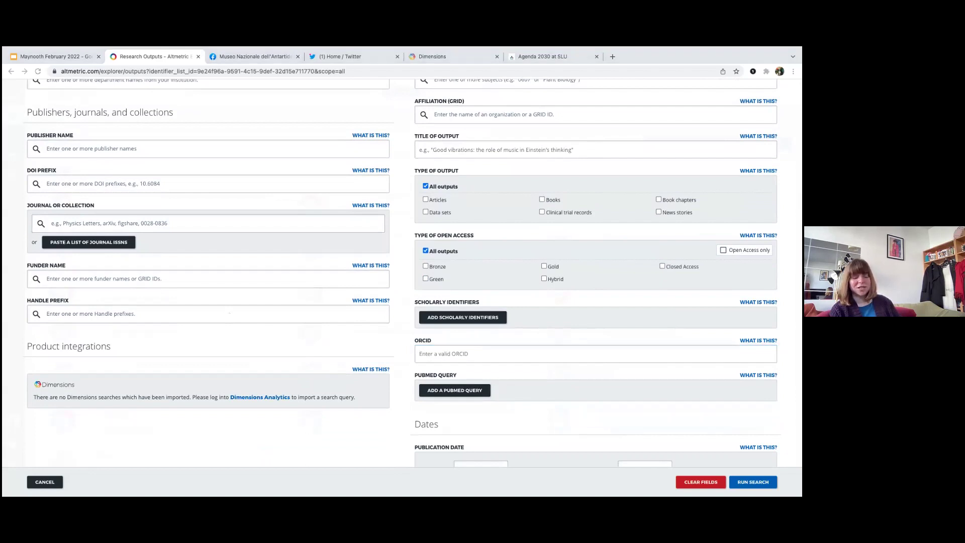
left_click(487, 355)
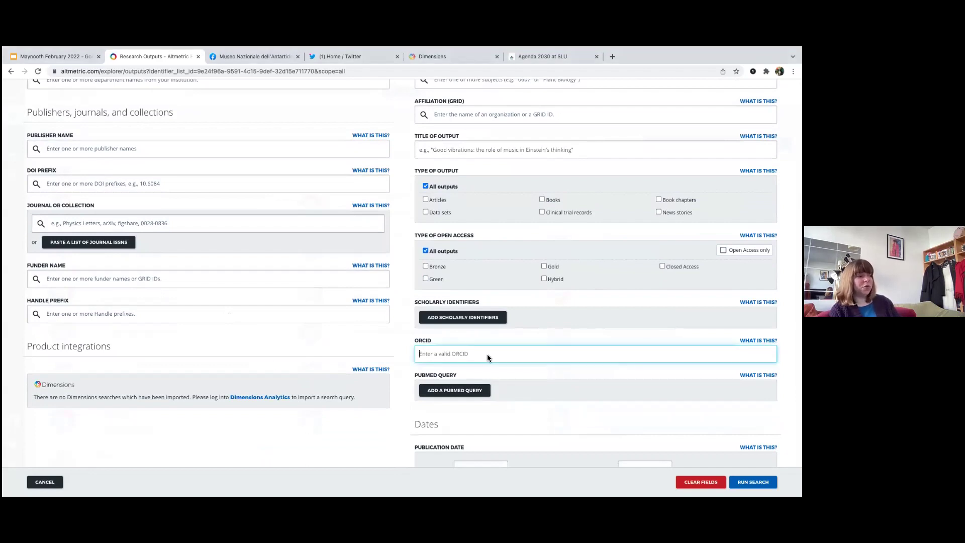
key("super+v")
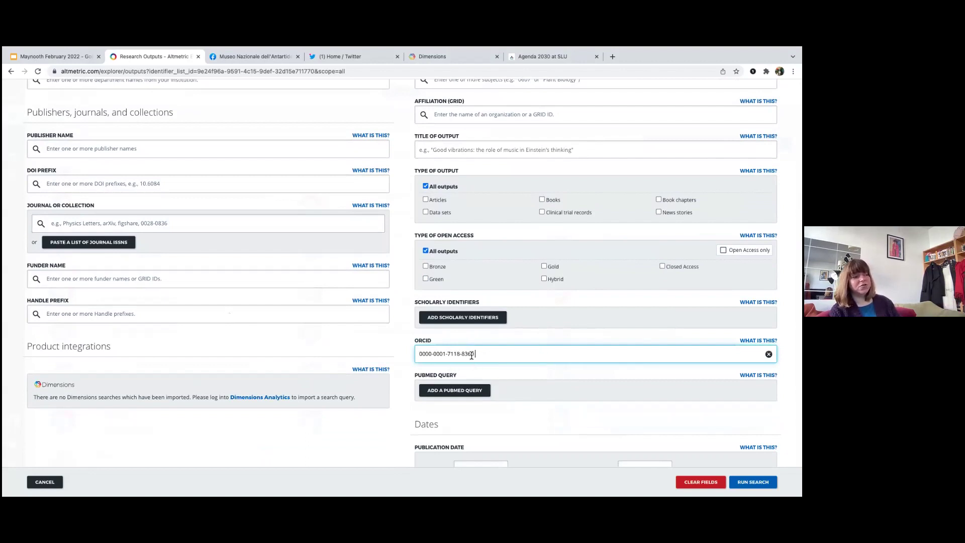
left_click(753, 482)
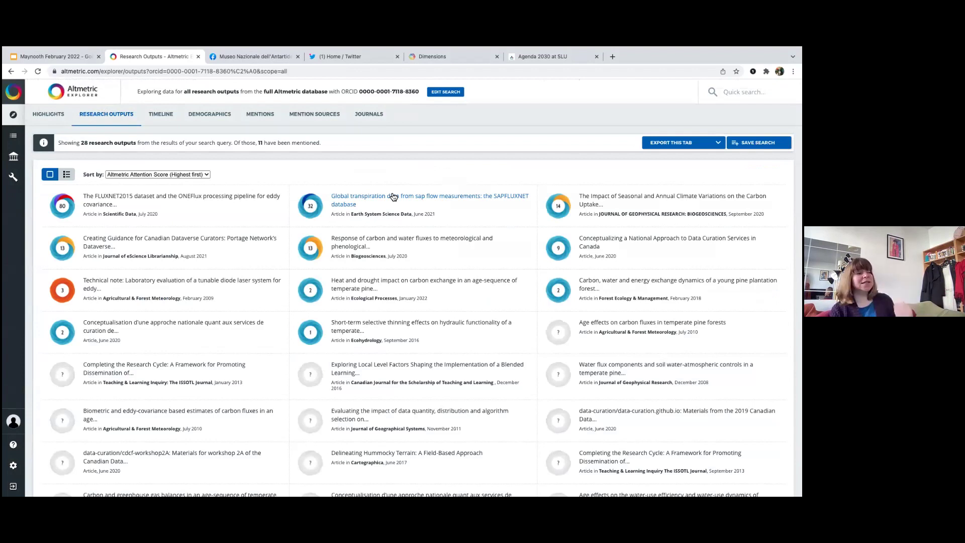
Reopen the Advanced search form and clear the ORCID from the criteria.
left_click(435, 92)
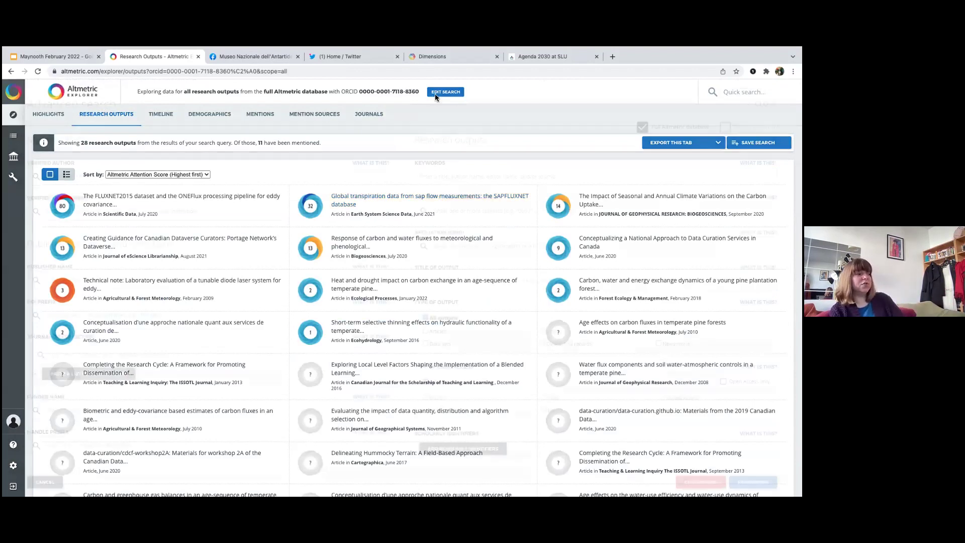
scroll(534, 256, "down", 5)
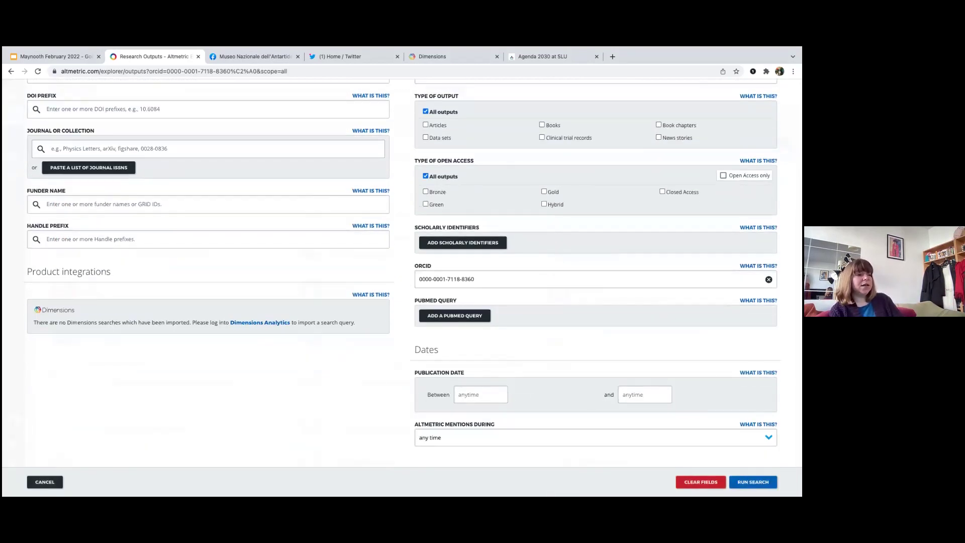
left_click(769, 279)
Add the depression burden PubMed query, run the search, and view its Highlights.
left_click(462, 316)
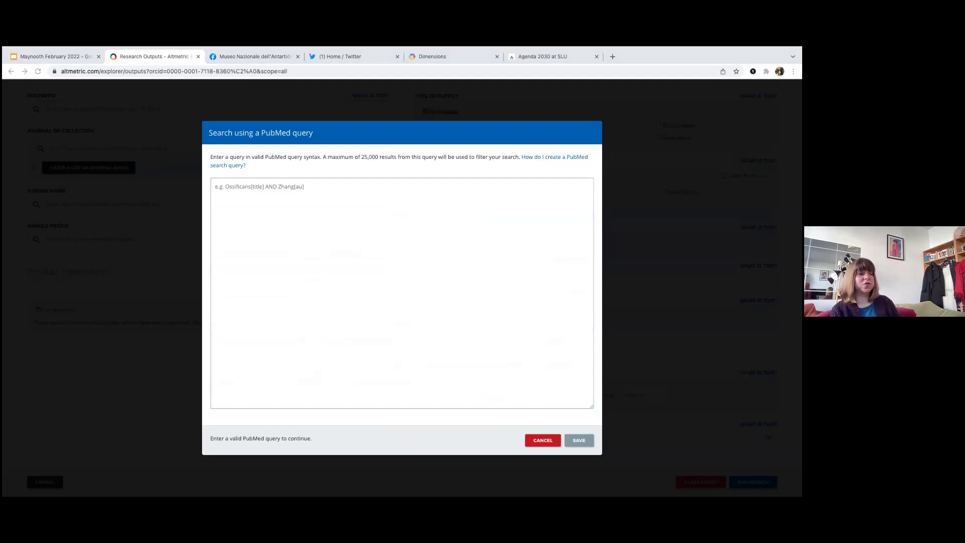
left_click(317, 197)
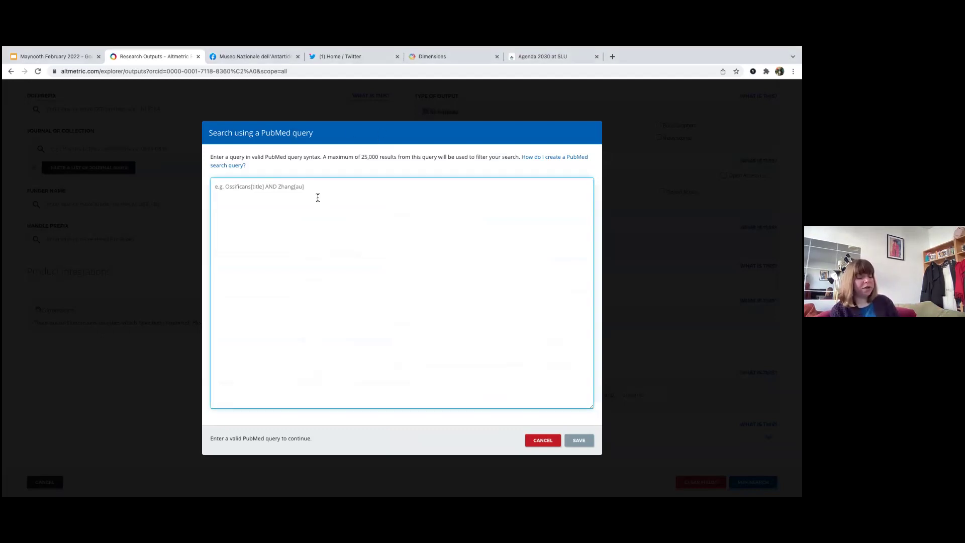
type("(Burden of Disease [MH] OR Prevalence [MH] OR Quality-Adjusted Life Years [MH] OR Burden of disease [OT] OR Epidemiology [OT] OR unmet need [OT] OR \"cost of illness\"[MH] OR (\"cost\"[All Fields] AND \"illness\"[All Fields]) OR \"cost of illness\"[All Fields] OR (\"burden\"[All Fields] AND \"disease\"[All Fields]) OR \"burden of disease\"[All Fields] OR (\"unmet\"[All Fields] AND \"need\"[All Fields])) AND (major depression[Title/Abstract] OR \"major depressive disorder\"[Title/Abstract] OR \"MDD\"[Title/Abstract]) NOT (\"perinatal\"[Title/Abstract] OR \"postpartum\"[Title/Abstract])")
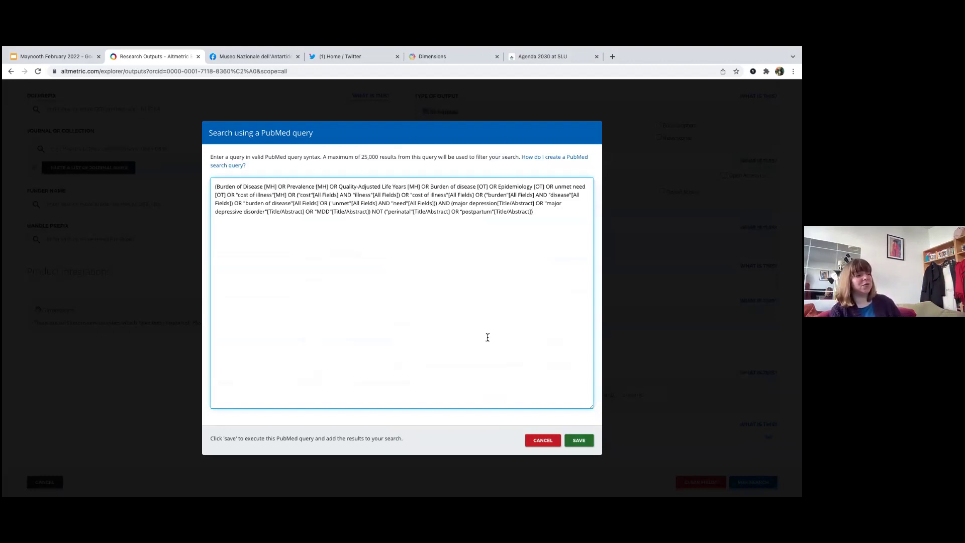
left_click(578, 441)
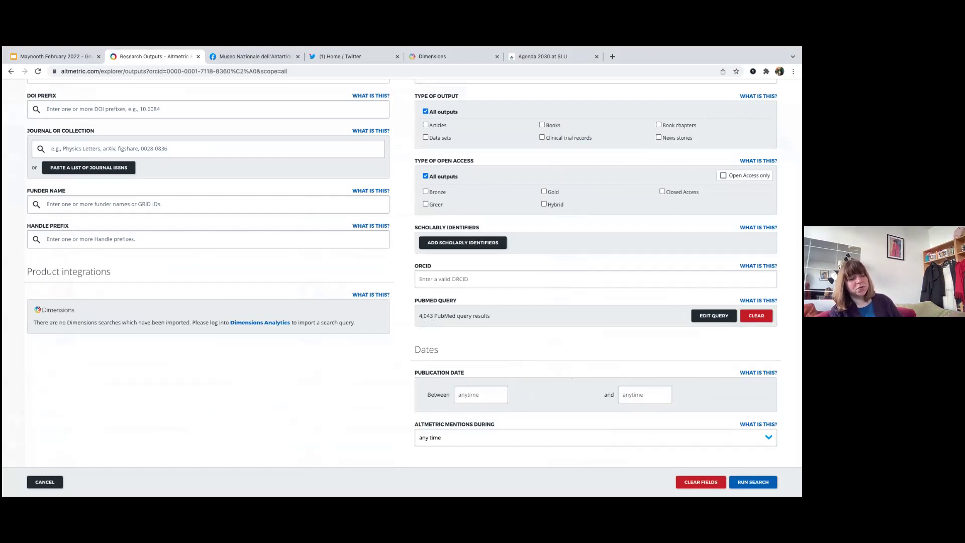
left_click(753, 482)
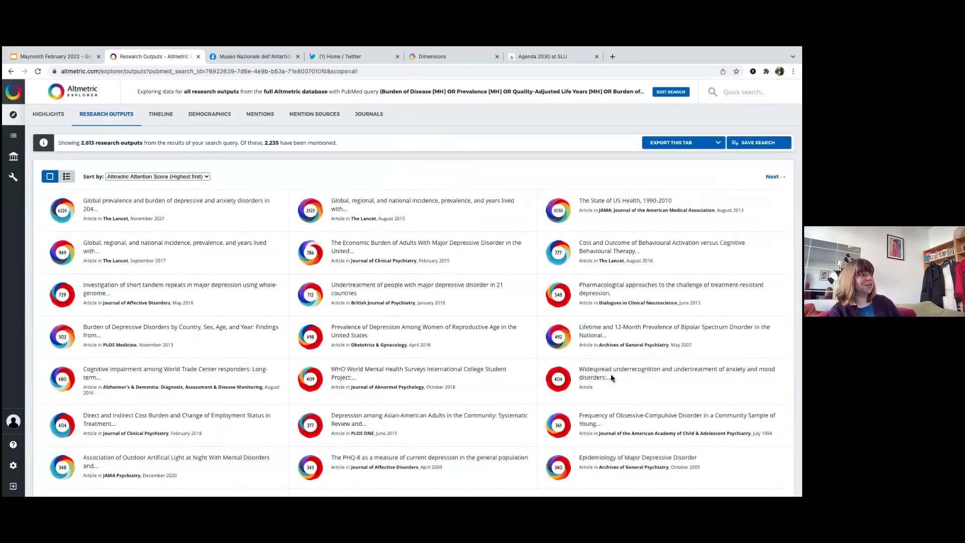
left_click(48, 114)
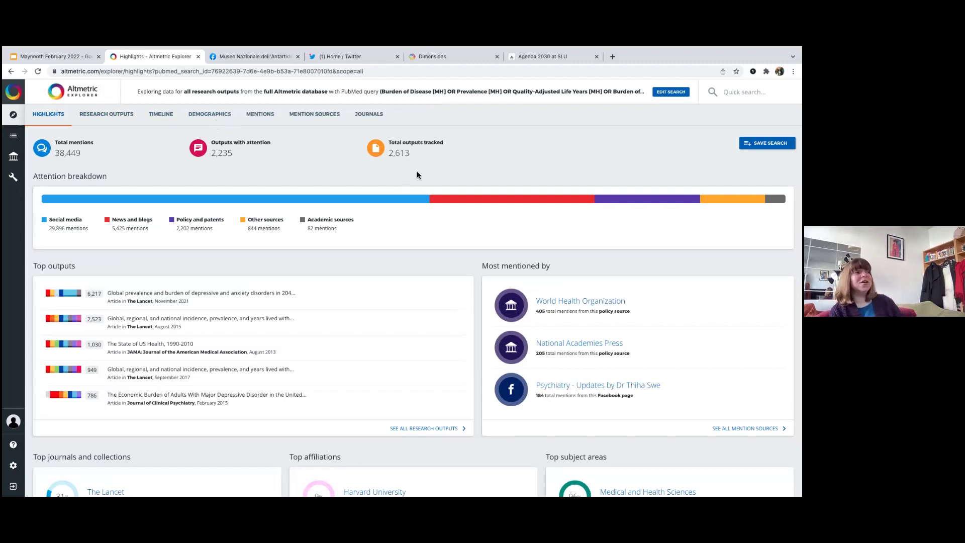
Clear the PubMed query in Advanced search and cancel the new PubMed query box unsaved.
left_click(671, 91)
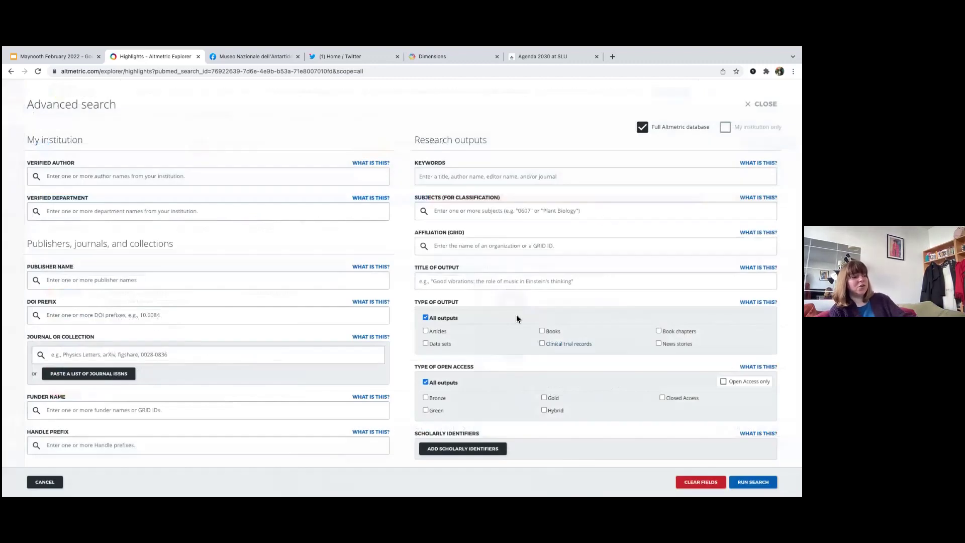
scroll(467, 380, "down", 3)
scroll(431, 387, "down", 1)
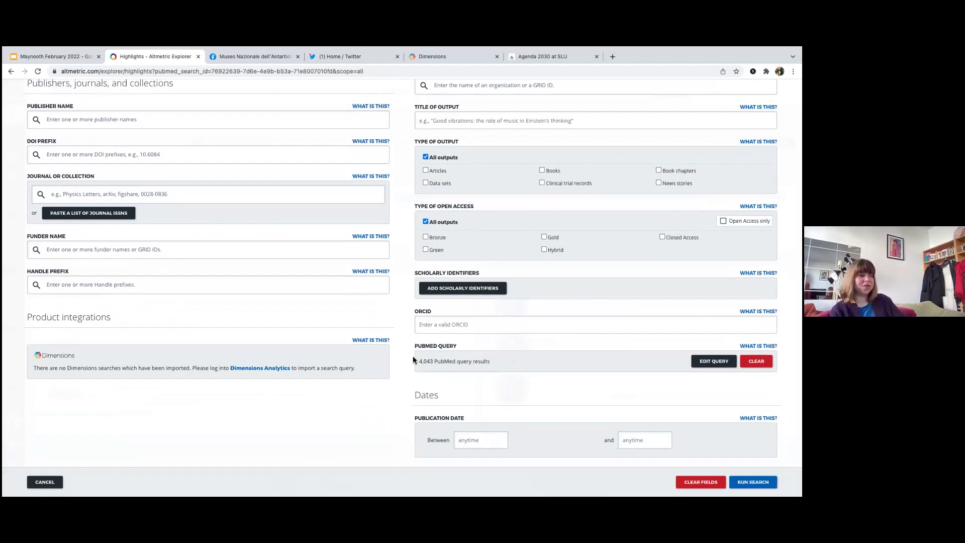
scroll(413, 358, "up", 1)
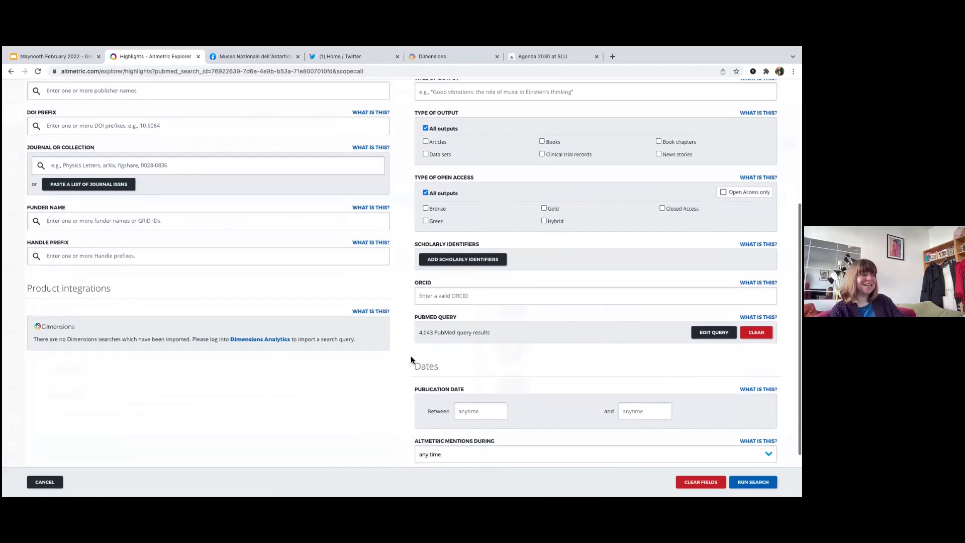
scroll(411, 359, "up", 2)
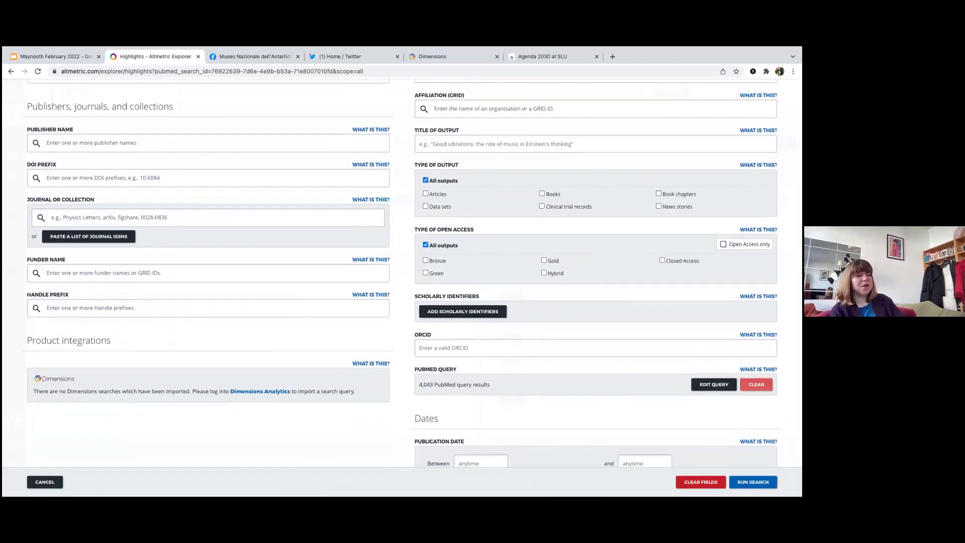
left_click(756, 384)
left_click(426, 386)
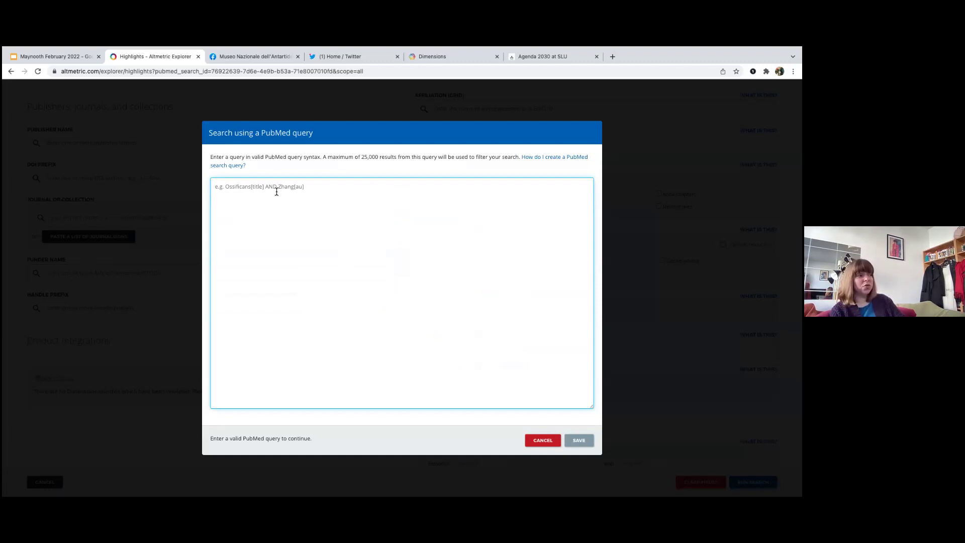
left_click(543, 440)
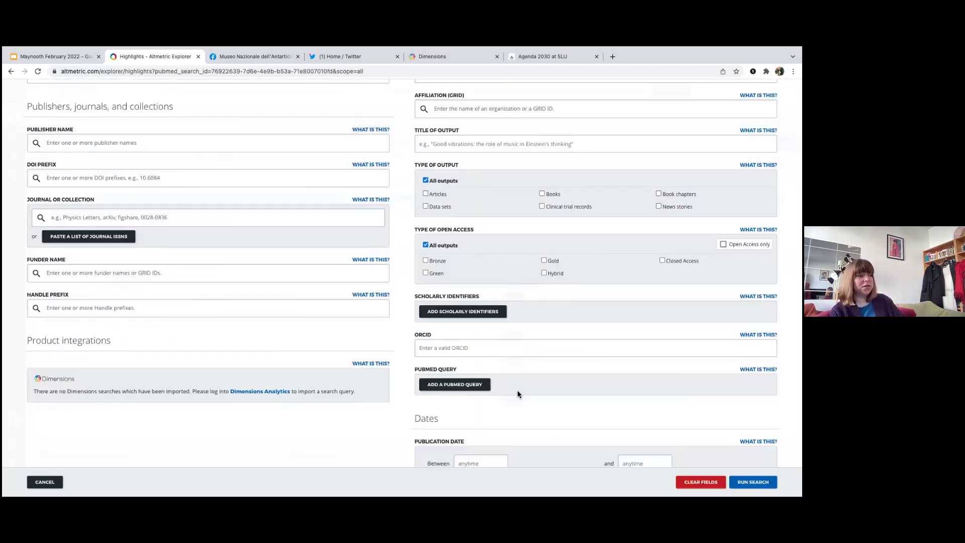
scroll(518, 390, "up", 3)
Check the Title of output and Keywords filters, and cancel an empty PubMed query entry.
left_click(455, 278)
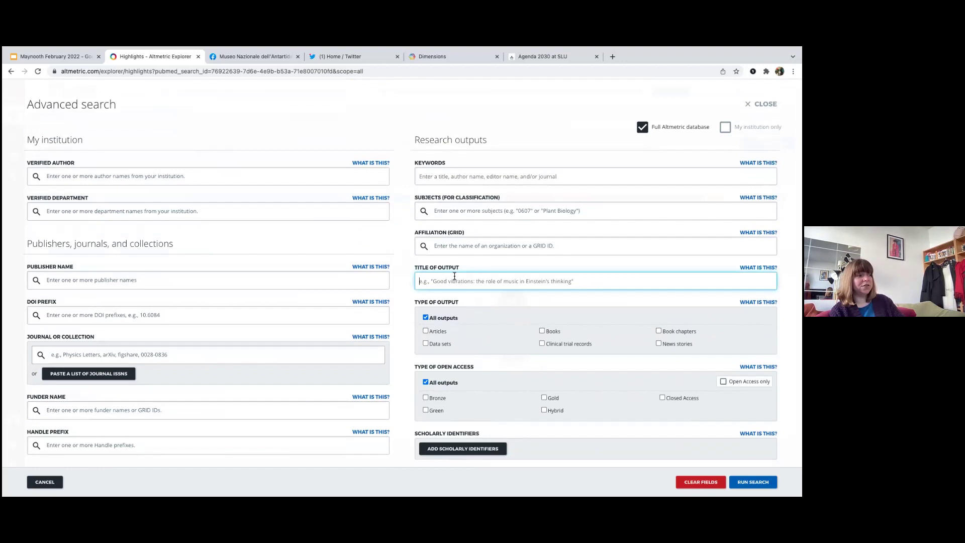
left_click(427, 172)
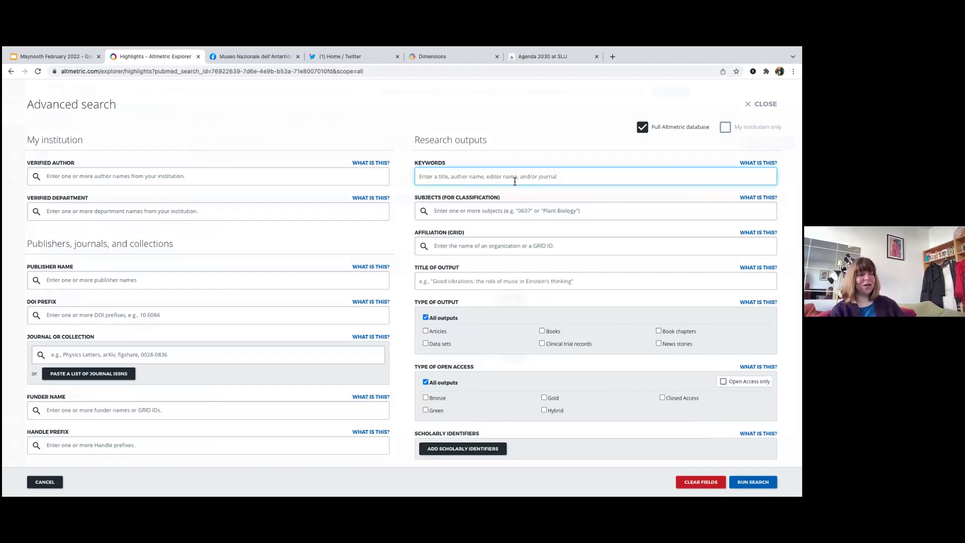
scroll(485, 316, "down", 4)
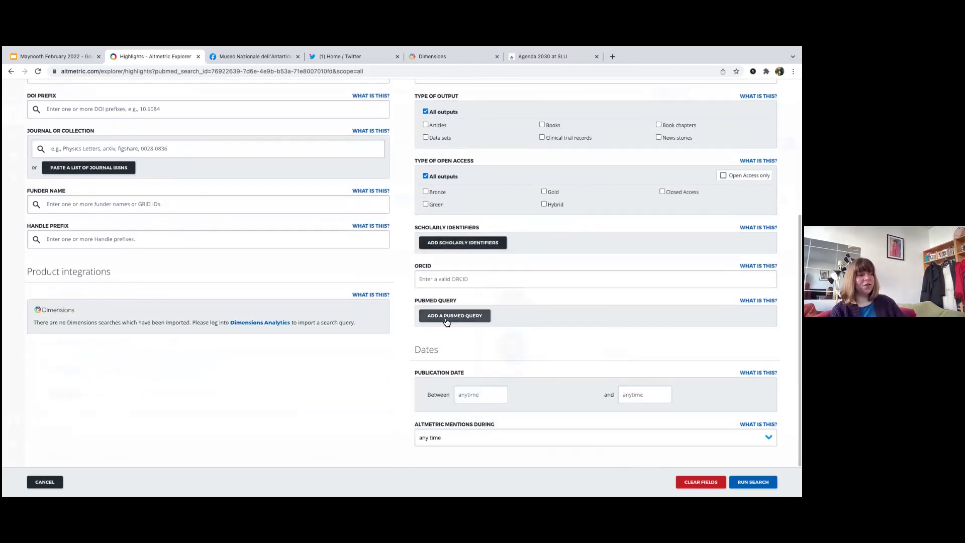
left_click(450, 319)
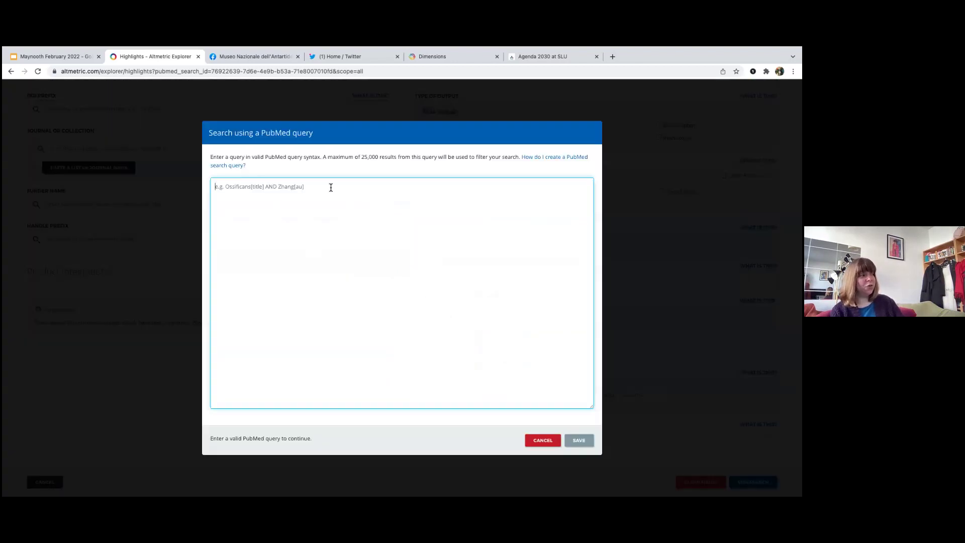
left_click(535, 440)
scroll(486, 342, "up", 4)
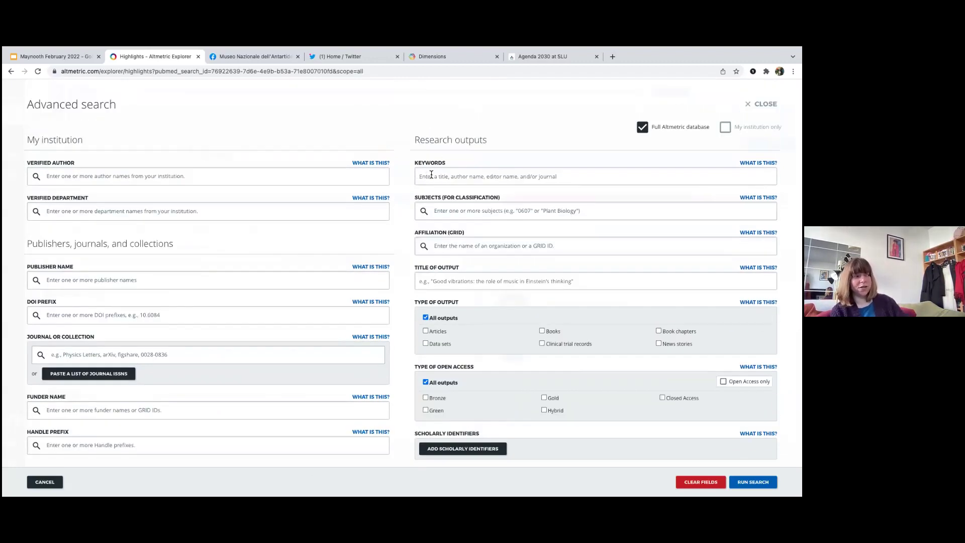
scroll(383, 221, "down", 4)
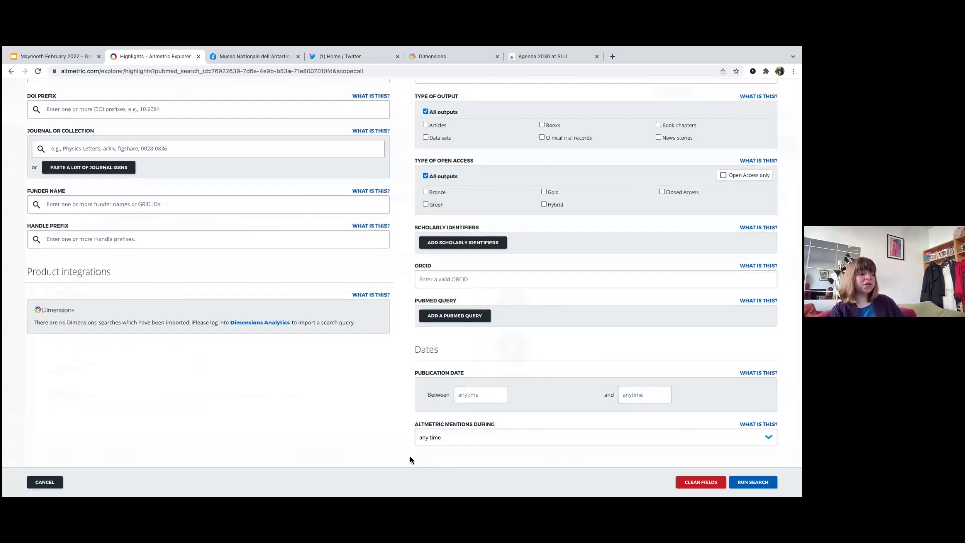
Set publication date between 2022-02-01 and 2022-02-17, keeping Altmetric mentions during any time.
left_click(464, 396)
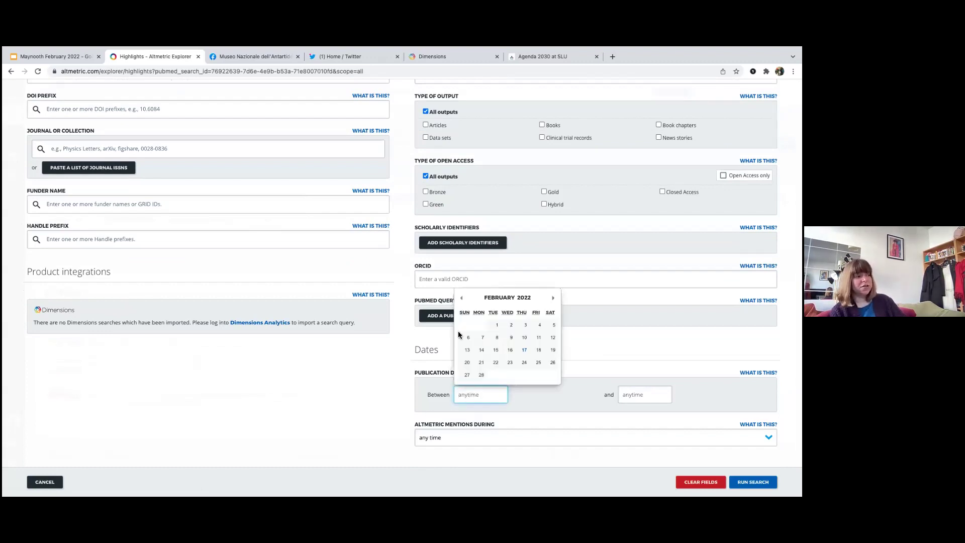
left_click(495, 324)
left_click(633, 393)
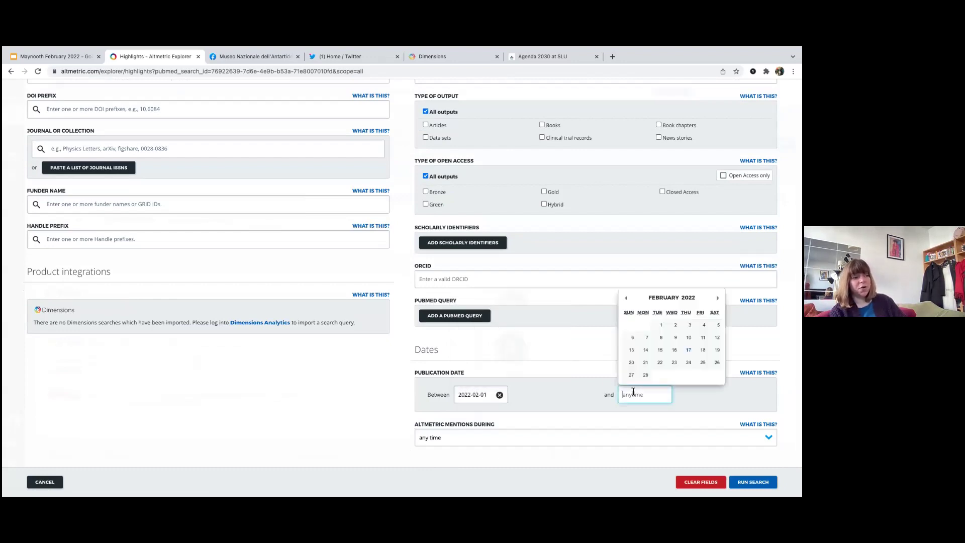
left_click(689, 349)
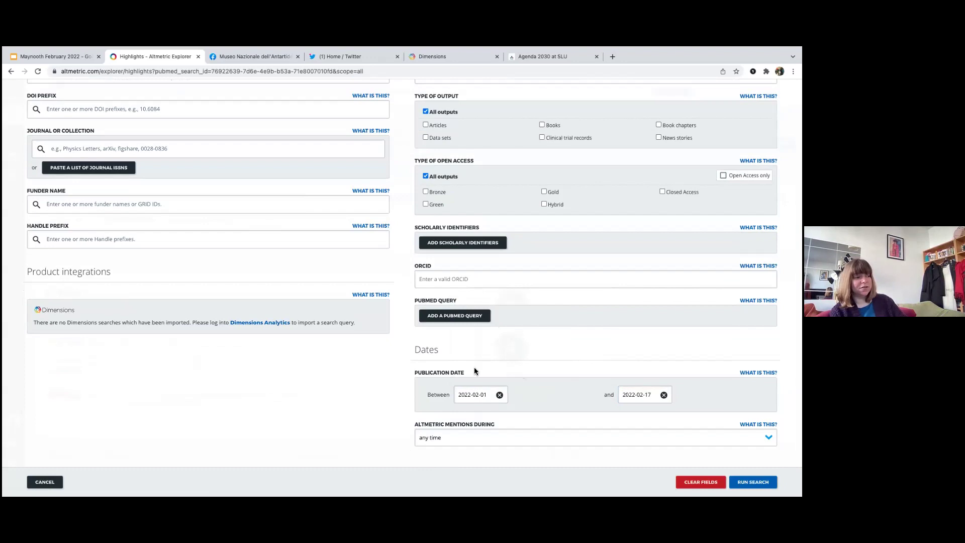
scroll(569, 345, "up", 5)
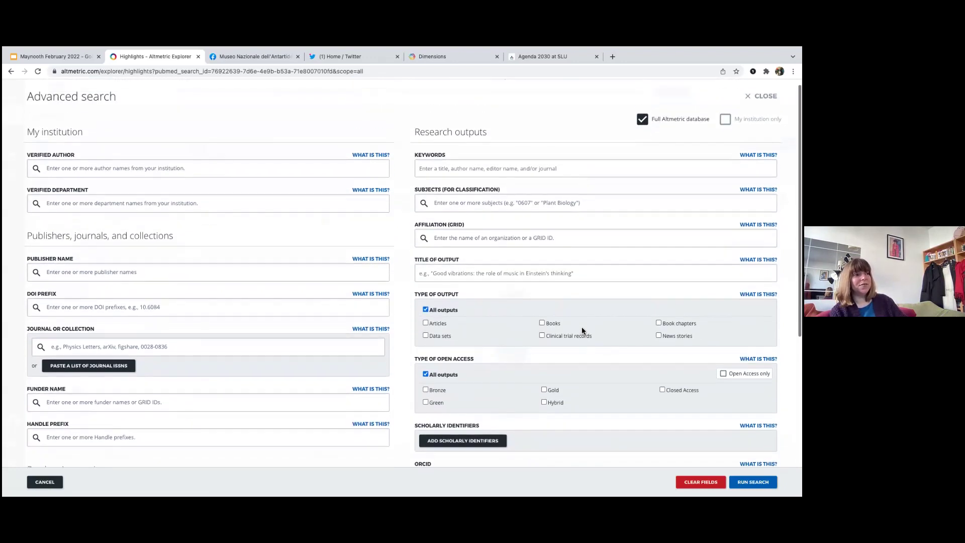
scroll(610, 279, "down", 5)
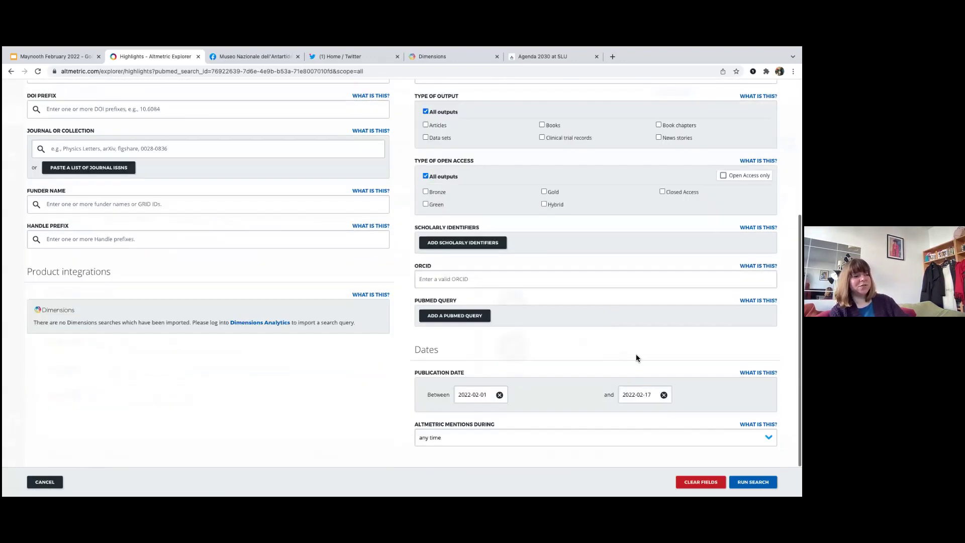
left_click(447, 438)
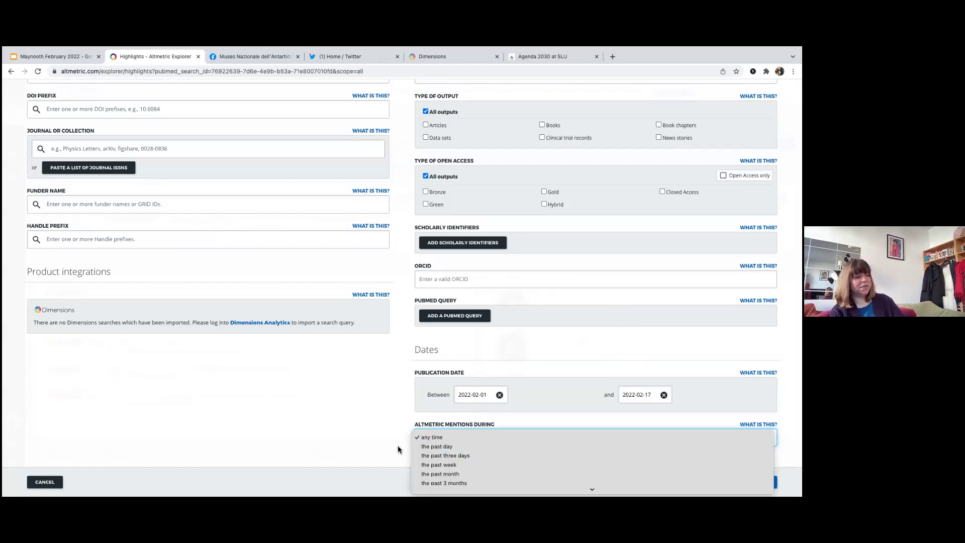
scroll(400, 457, "down", 3)
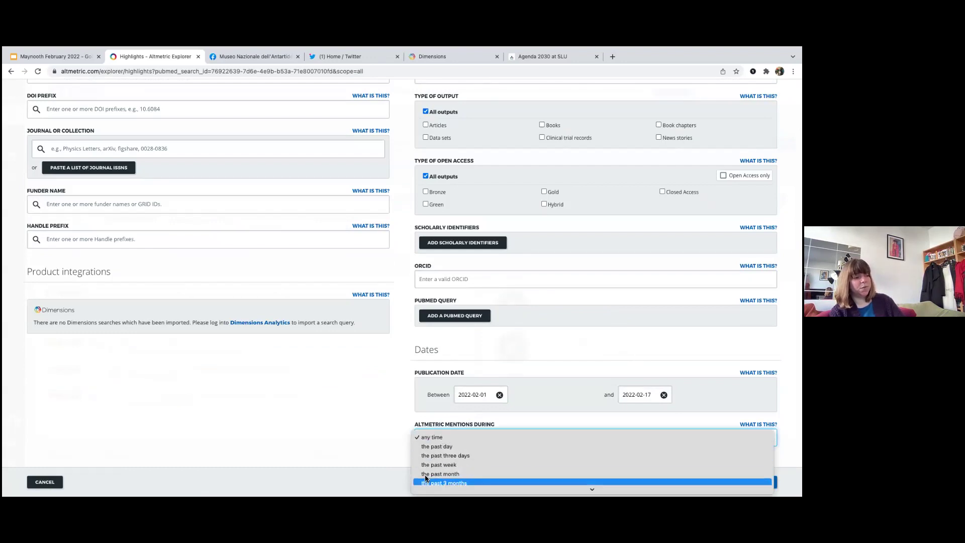
left_click(365, 435)
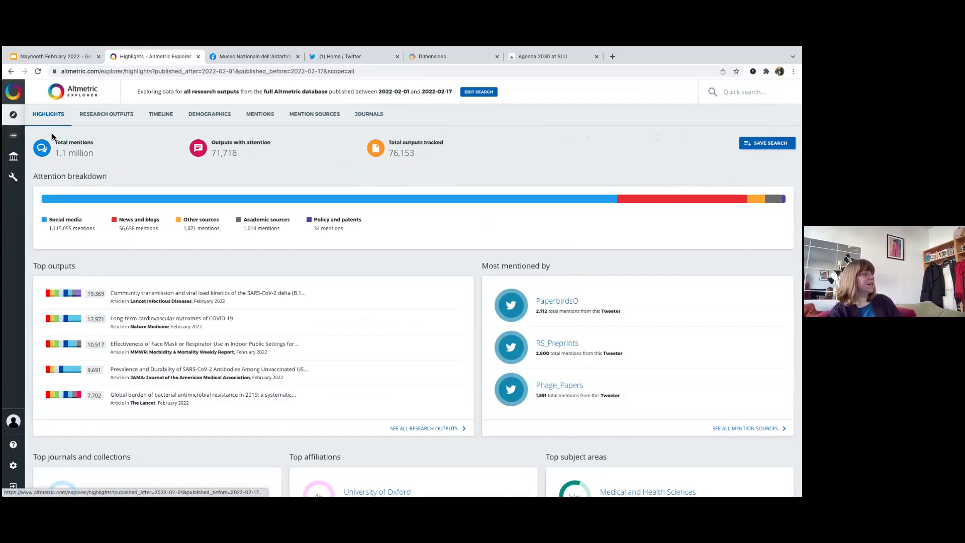
Go to Saved Searches, browse the list, and start then cancel renaming the fourth search.
left_click(15, 137)
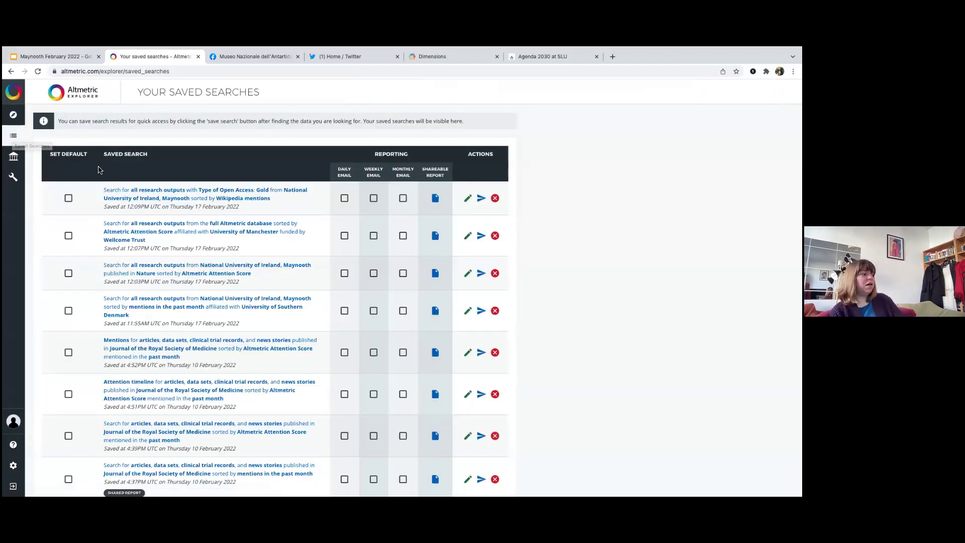
scroll(99, 169, "down", 2)
scroll(99, 169, "down", 20)
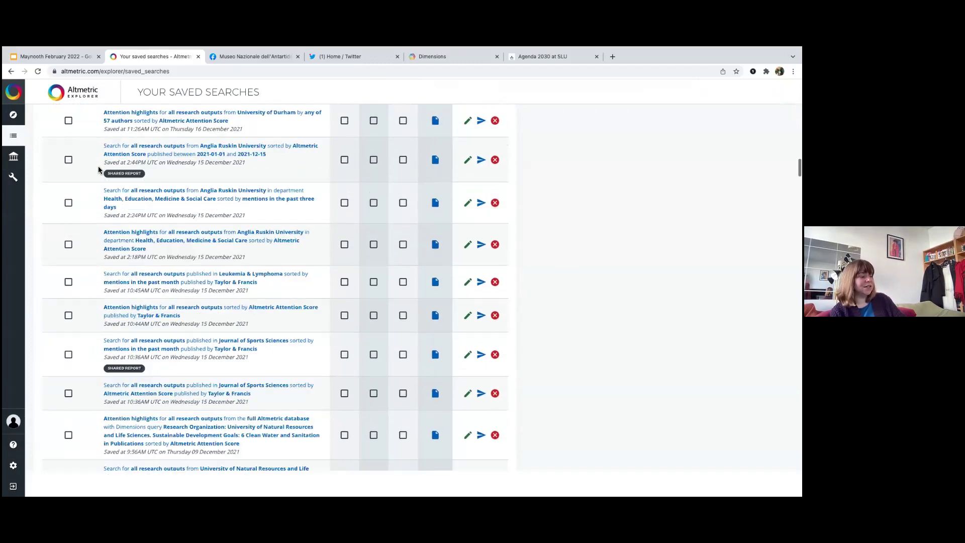
scroll(99, 169, "up", 20)
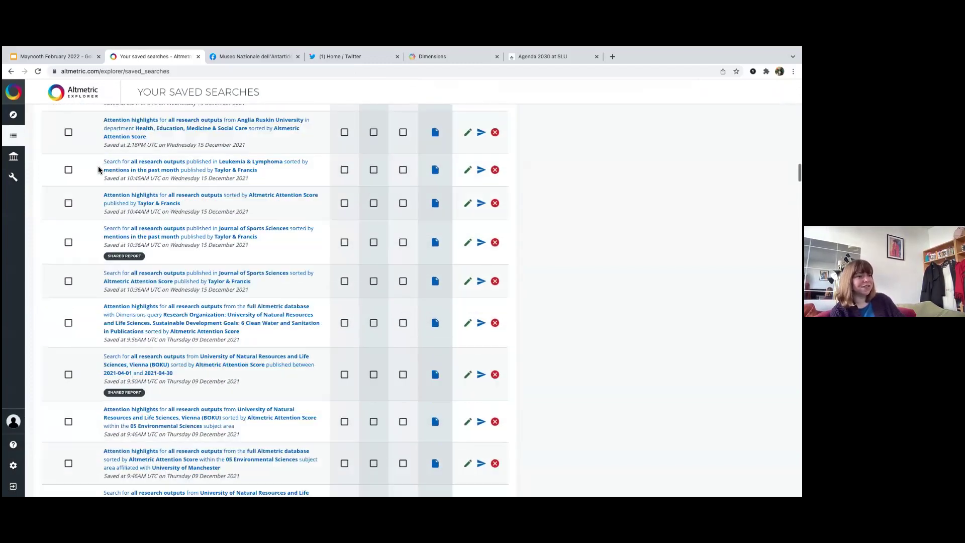
scroll(99, 170, "up", 10)
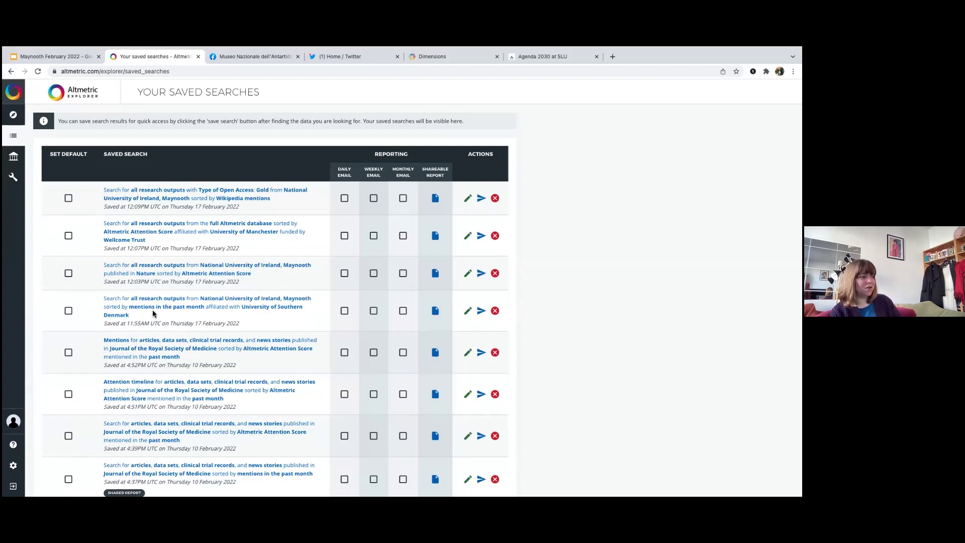
left_click(468, 312)
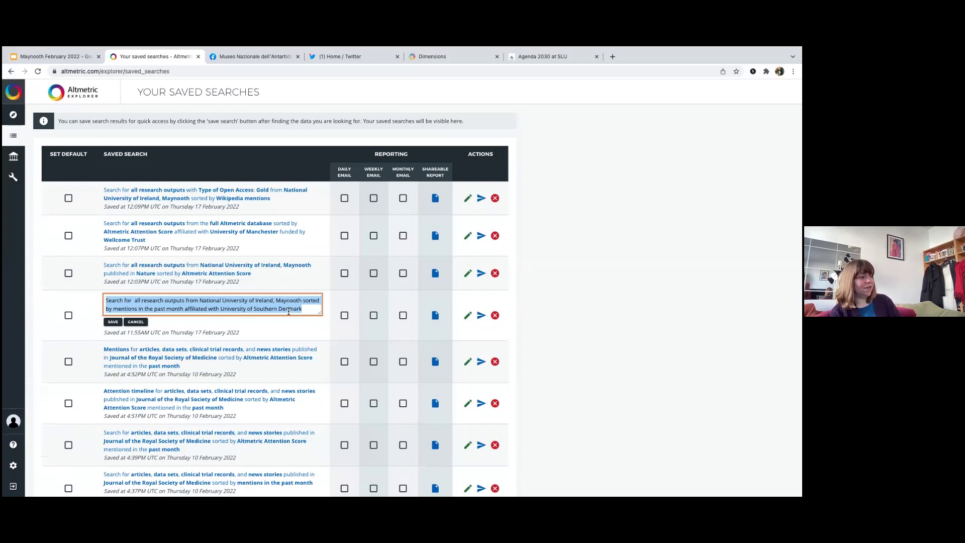
left_click(136, 322)
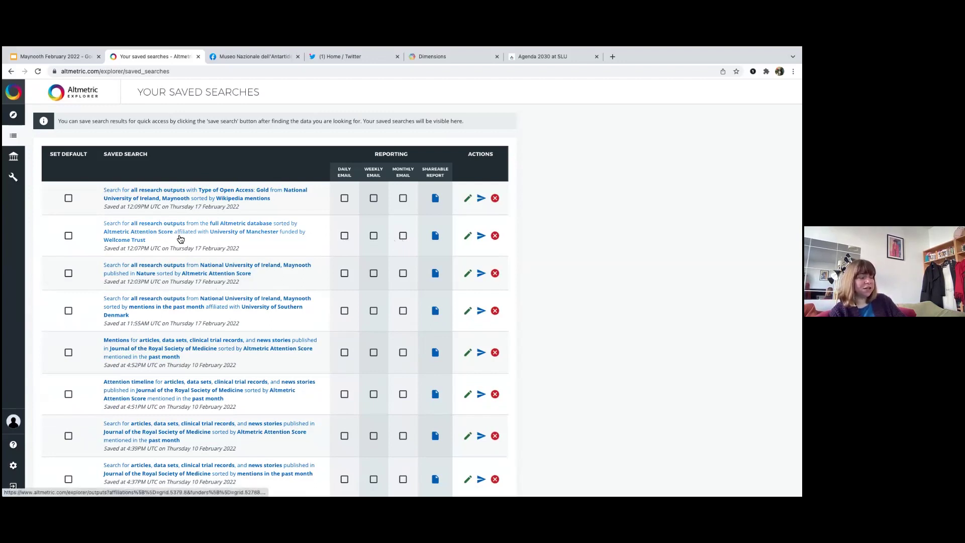
Toggle the Daily, Weekly and Monthly email alerts on the Manchester–Wellcome search, then open its Shareable Report.
left_click(345, 237)
left_click(401, 237)
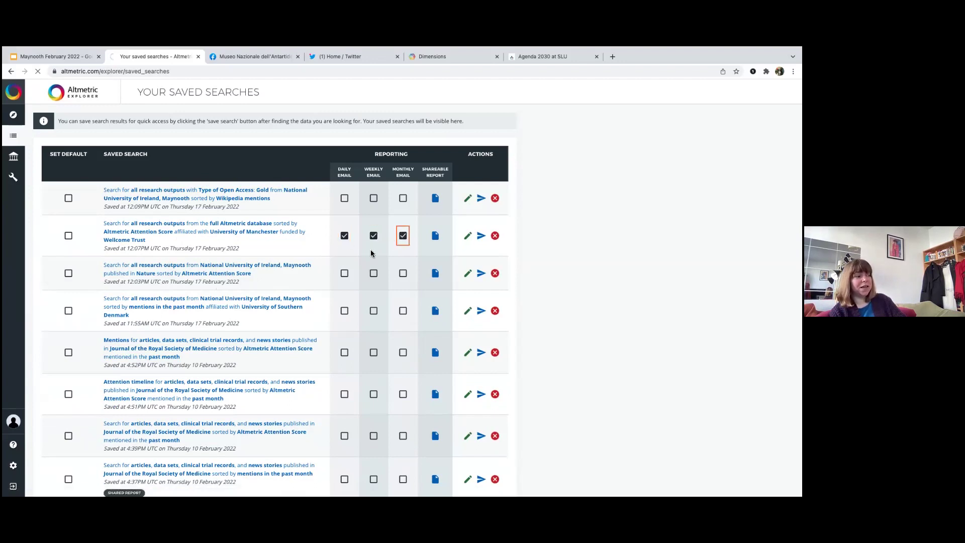
left_click(347, 238)
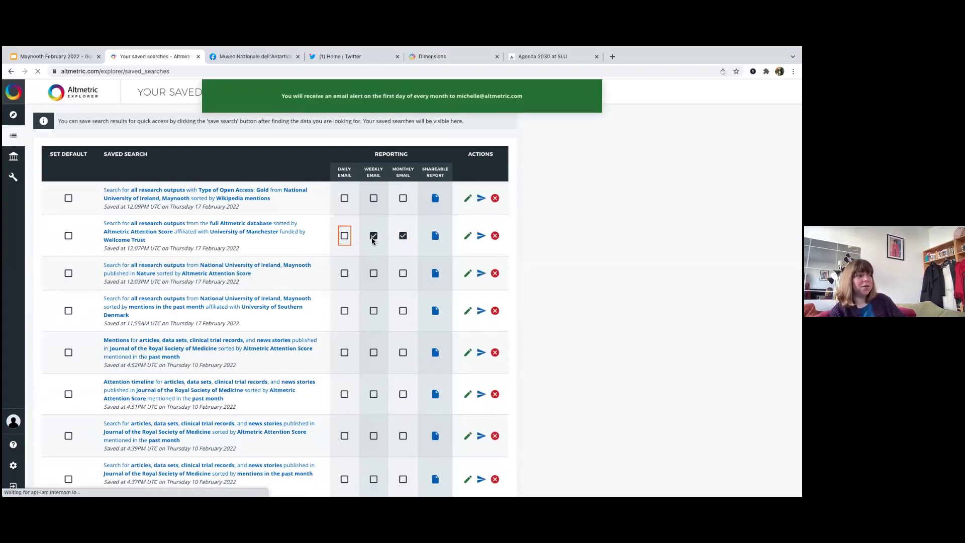
left_click(378, 237)
left_click(403, 237)
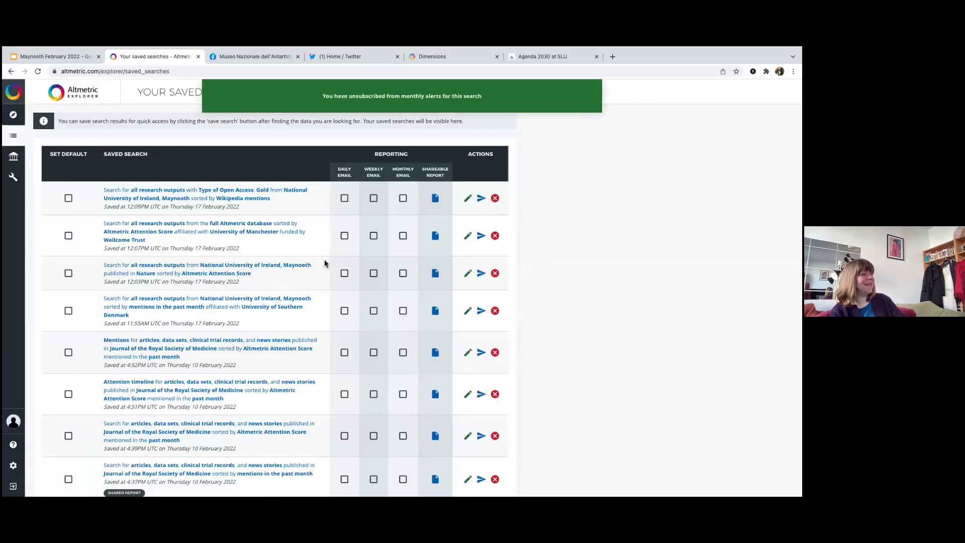
left_click(436, 238)
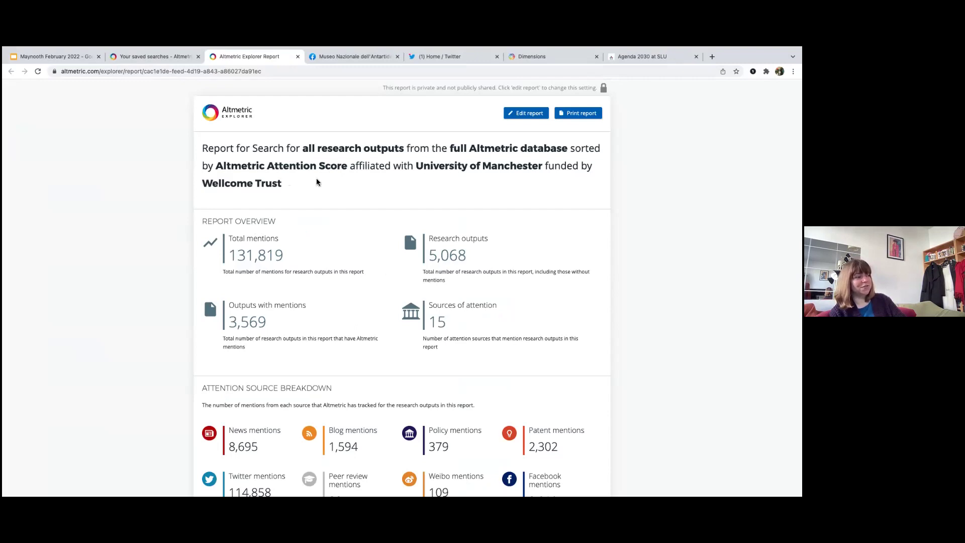
Review the Manchester–Wellcome report, cancel a print, and open it in the Shareable Report editor.
scroll(377, 241, "down", 1)
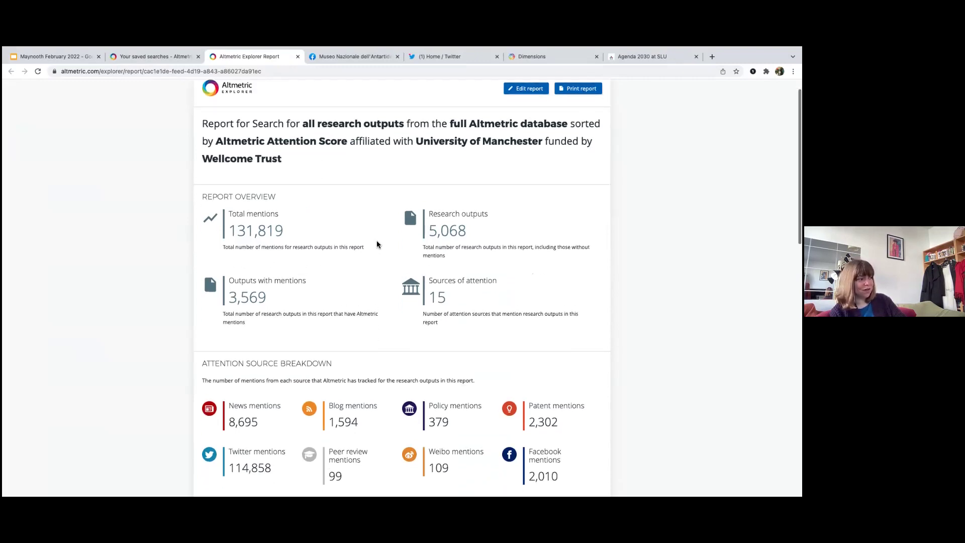
scroll(392, 280, "down", 1)
scroll(391, 280, "down", 3)
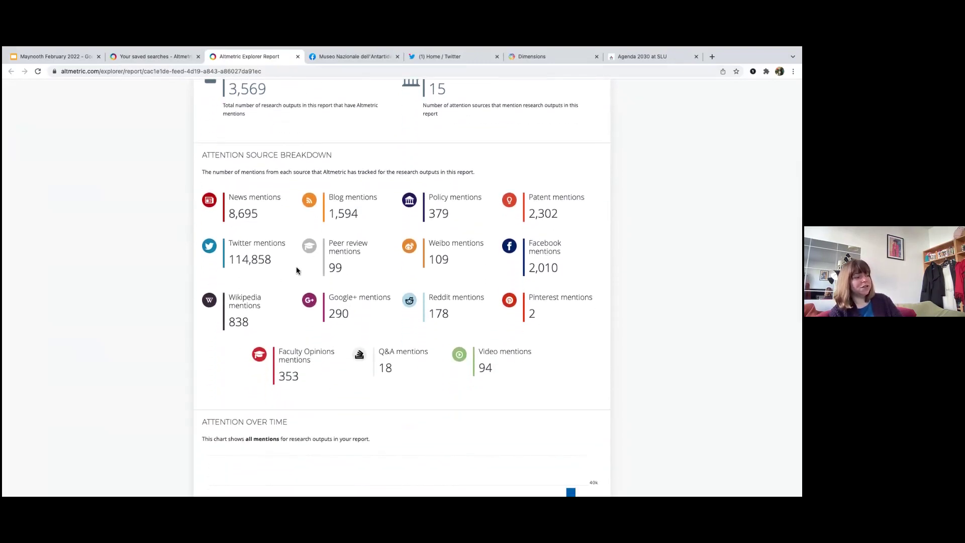
scroll(427, 341, "down", 5)
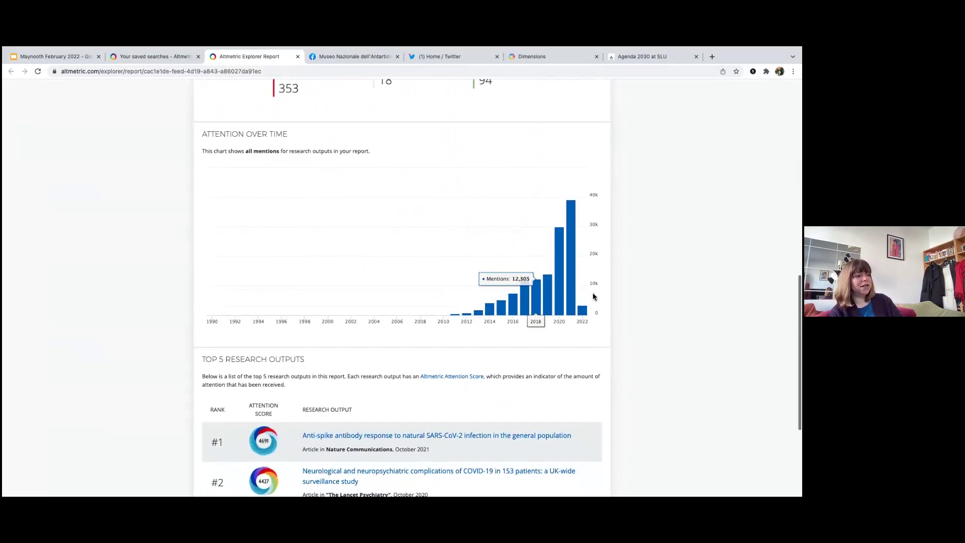
scroll(408, 375, "down", 4)
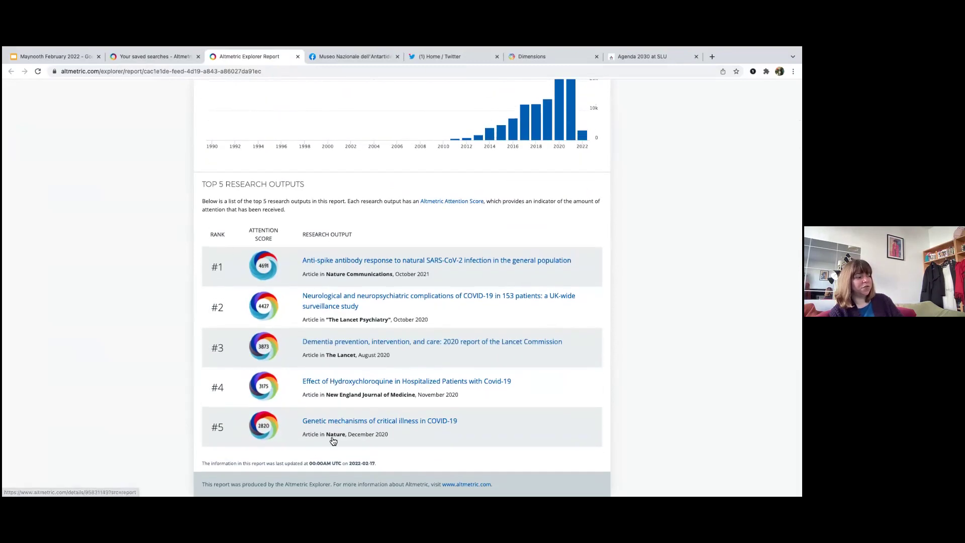
scroll(498, 294, "up", 5)
scroll(498, 294, "up", 9)
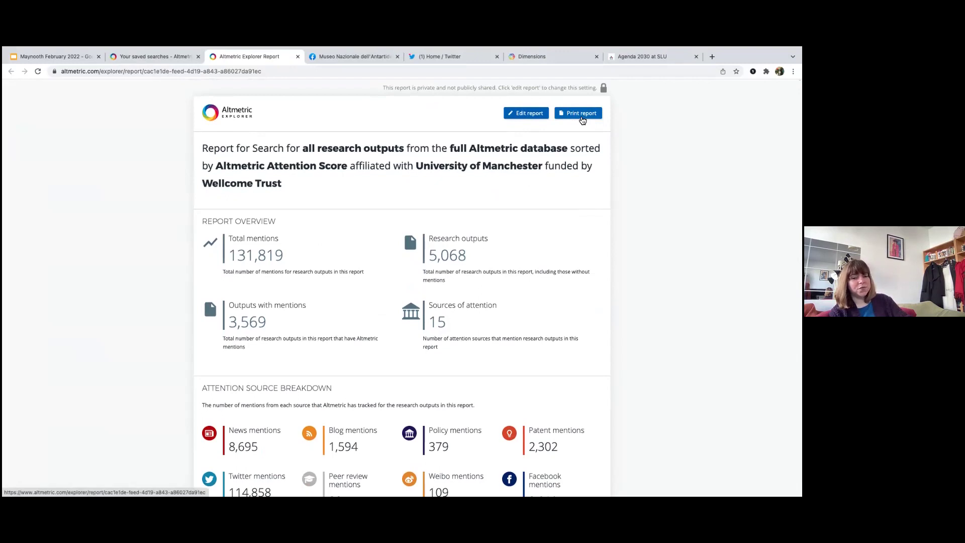
left_click(578, 114)
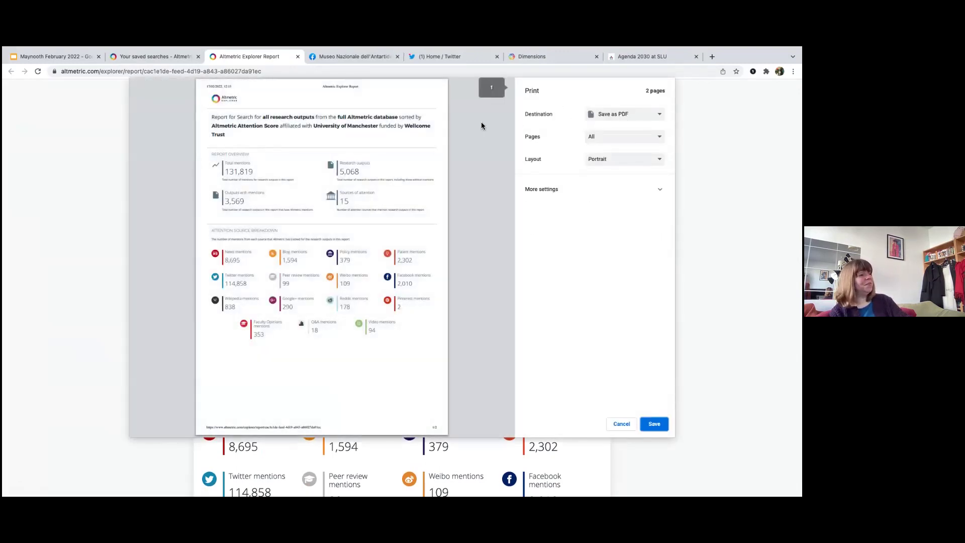
left_click(623, 424)
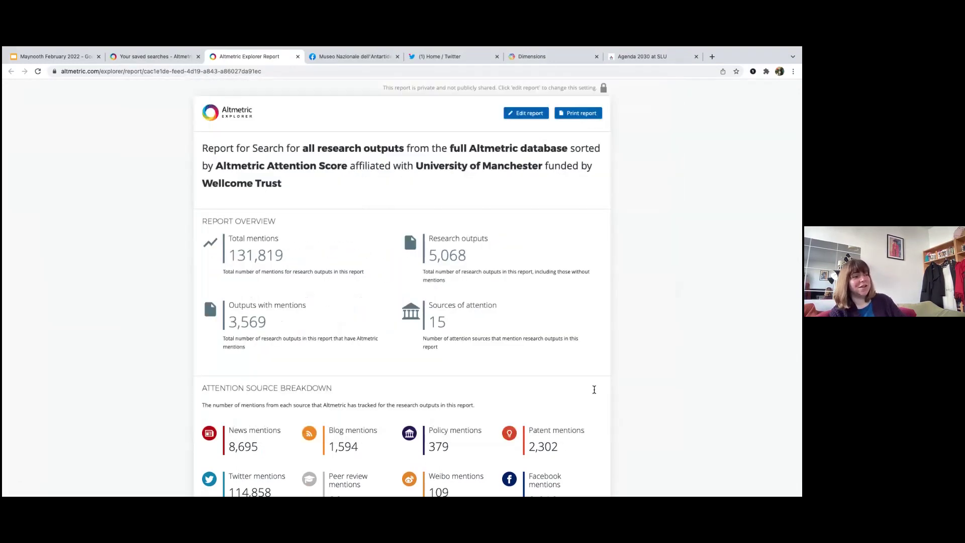
left_click(524, 115)
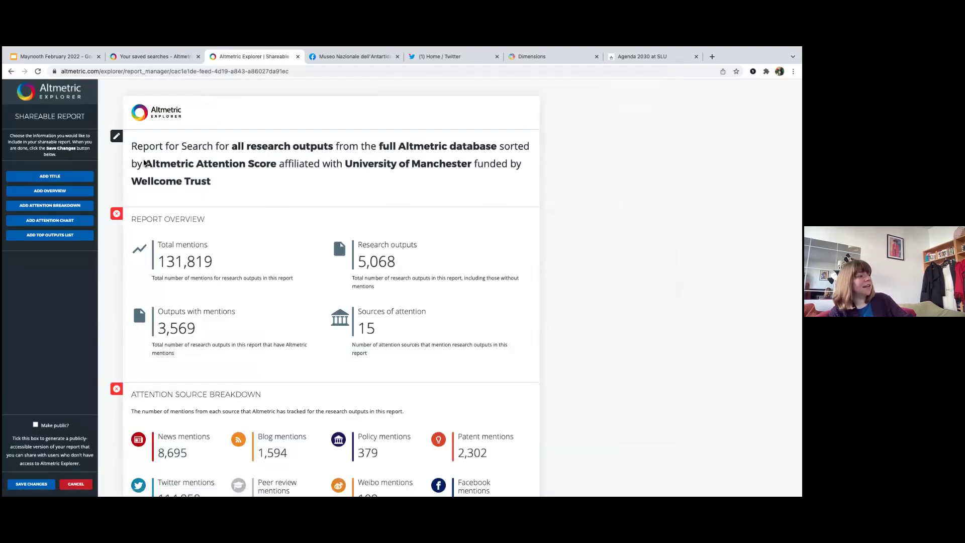
Delete all four existing sections from the shareable report.
left_click(116, 214)
left_click(116, 216)
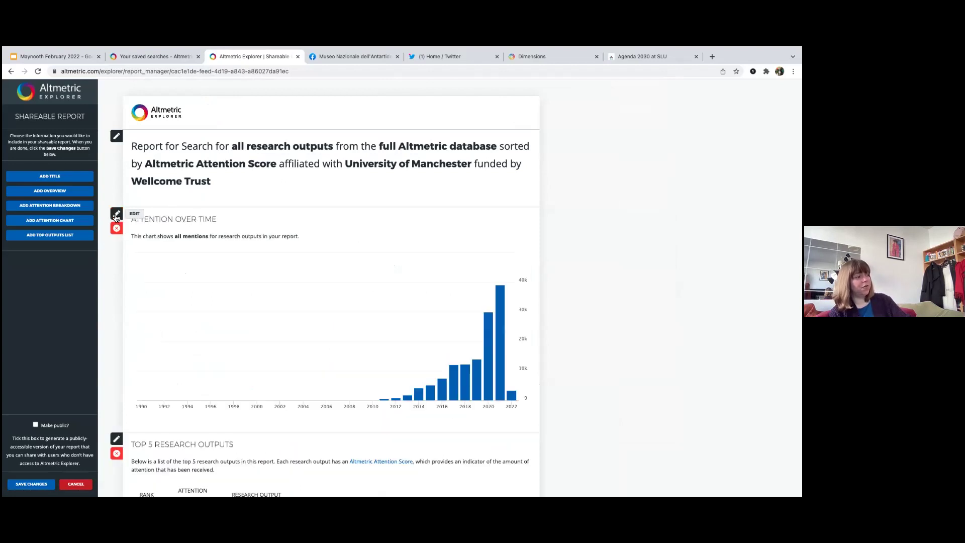
left_click(115, 228)
left_click(115, 229)
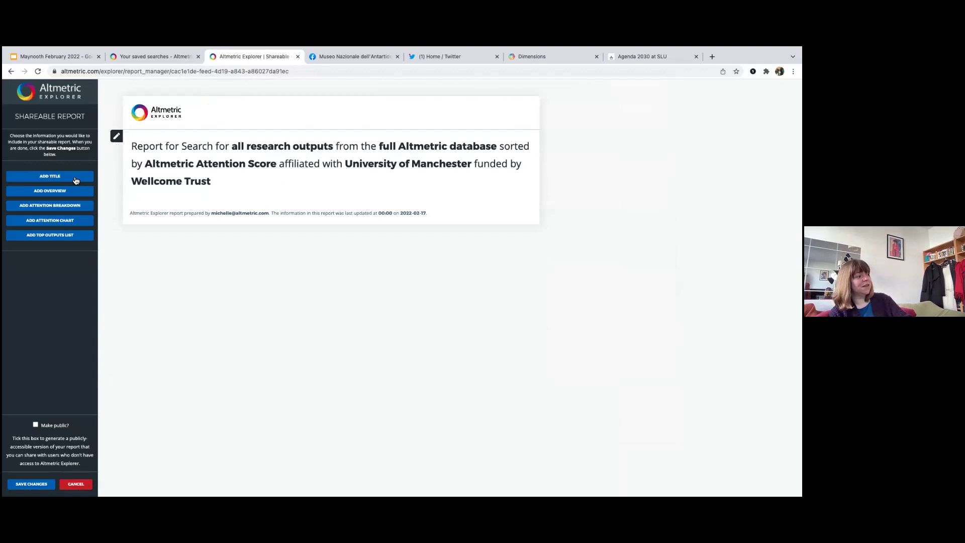
Add an overview, attention source breakdown and two attention-over-time charts, then edit the second chart.
left_click(48, 193)
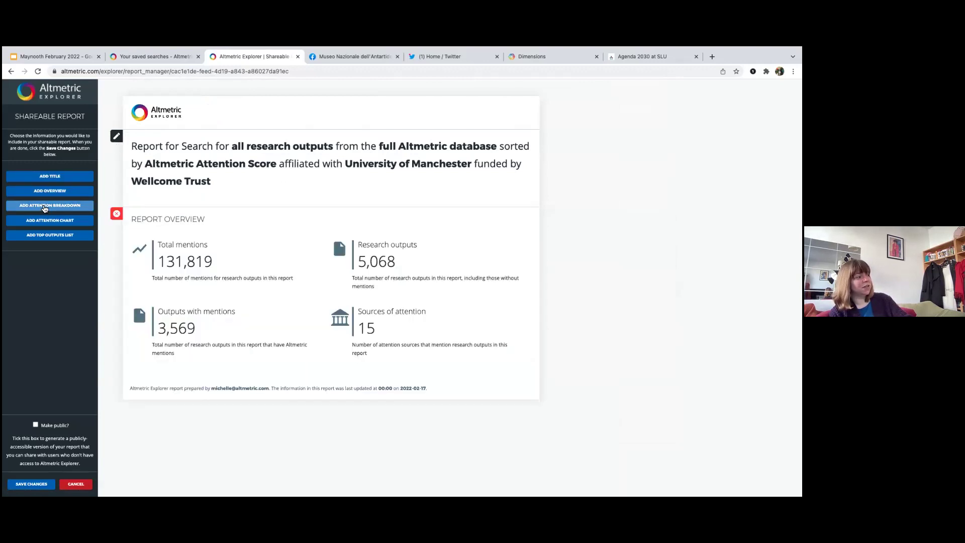
left_click(45, 207)
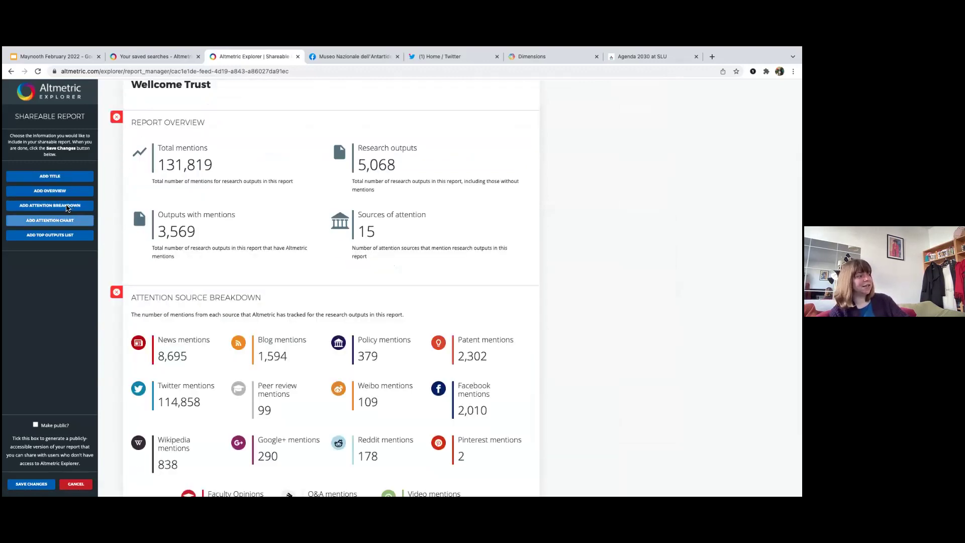
left_click(58, 223)
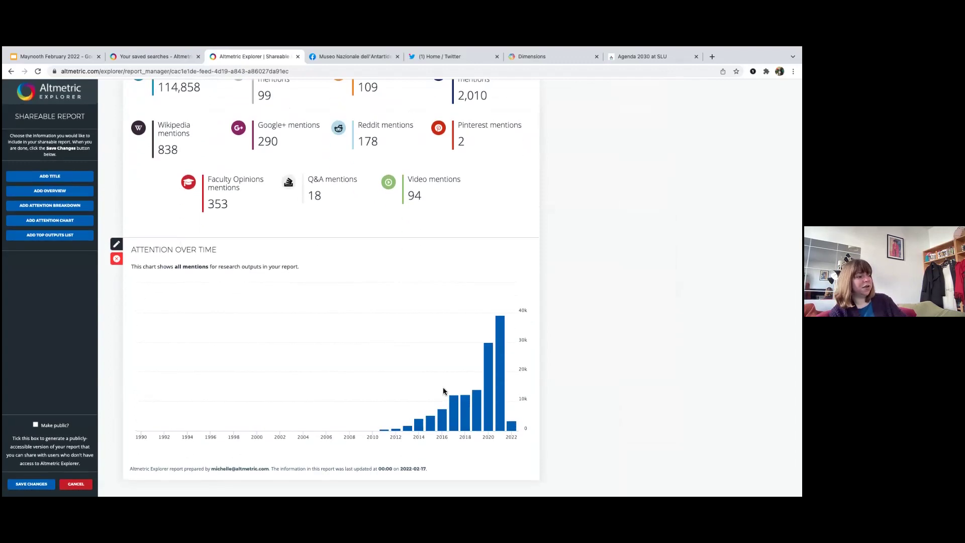
mouse_move(467, 408)
left_click(55, 223)
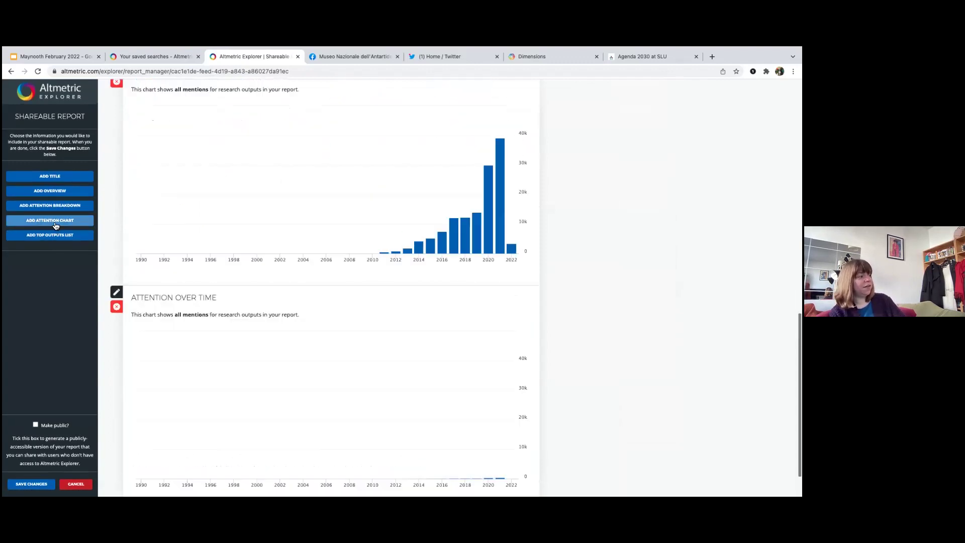
left_click(116, 244)
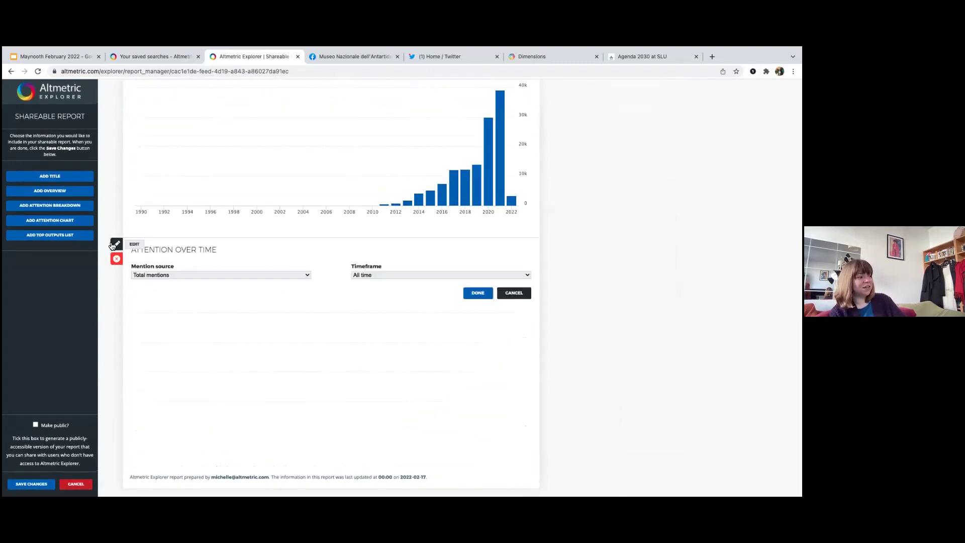
Set the chart to show news mentions for the previous calendar year.
left_click(162, 275)
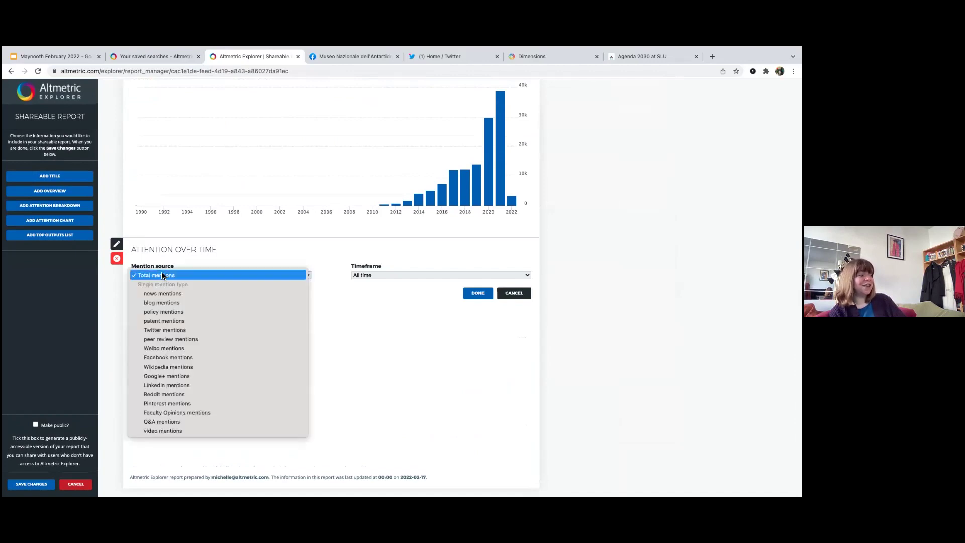
left_click(151, 296)
left_click(355, 275)
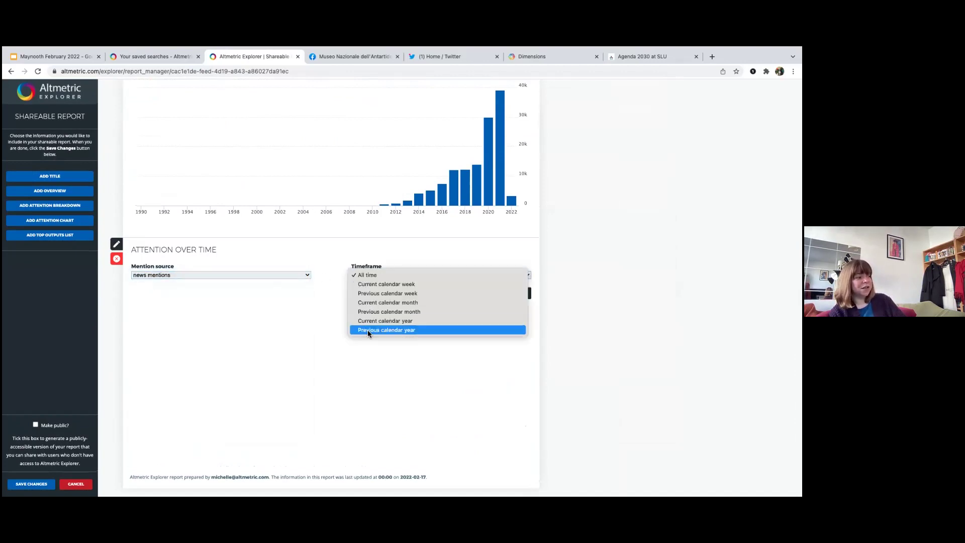
left_click(391, 331)
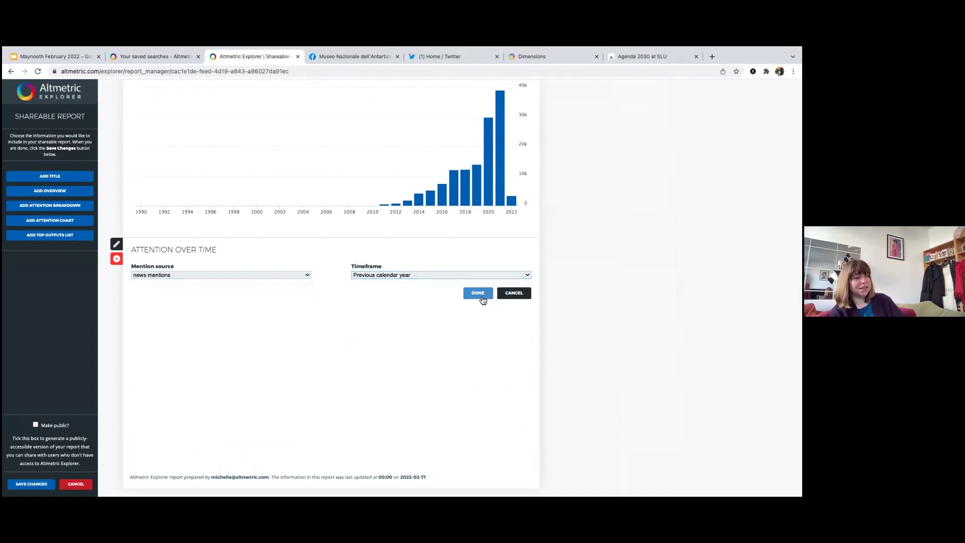
left_click(482, 294)
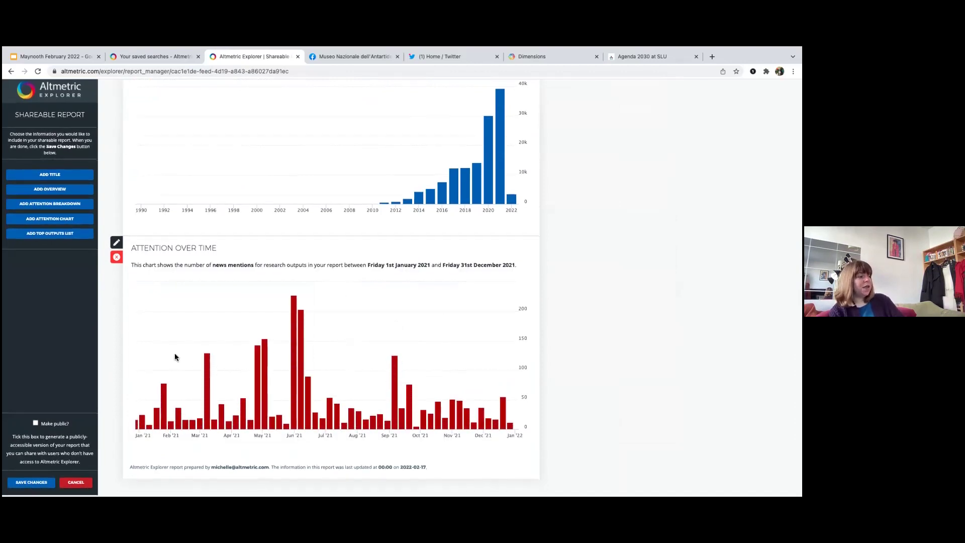
Add another attention chart showing news mentions for the current calendar year (2022).
left_click(62, 222)
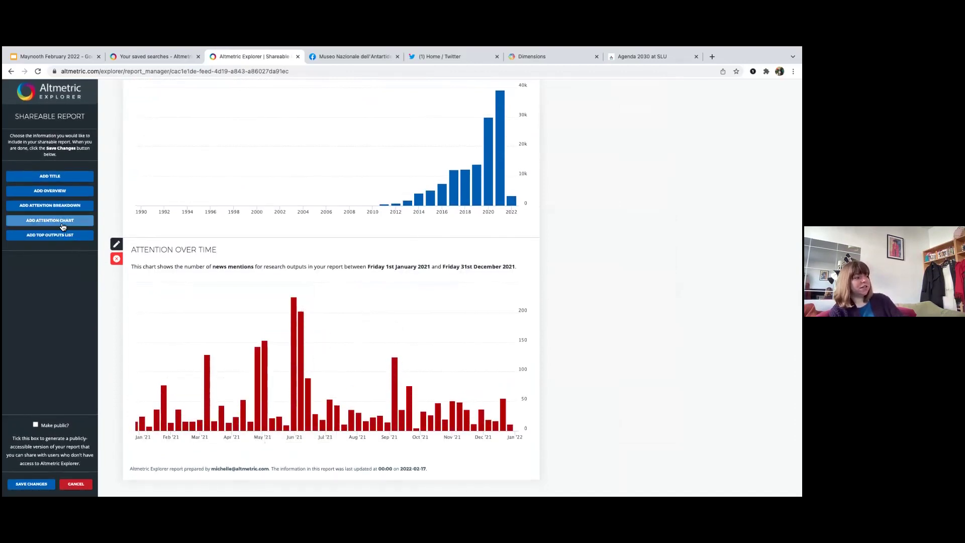
left_click(116, 292)
left_click(247, 322)
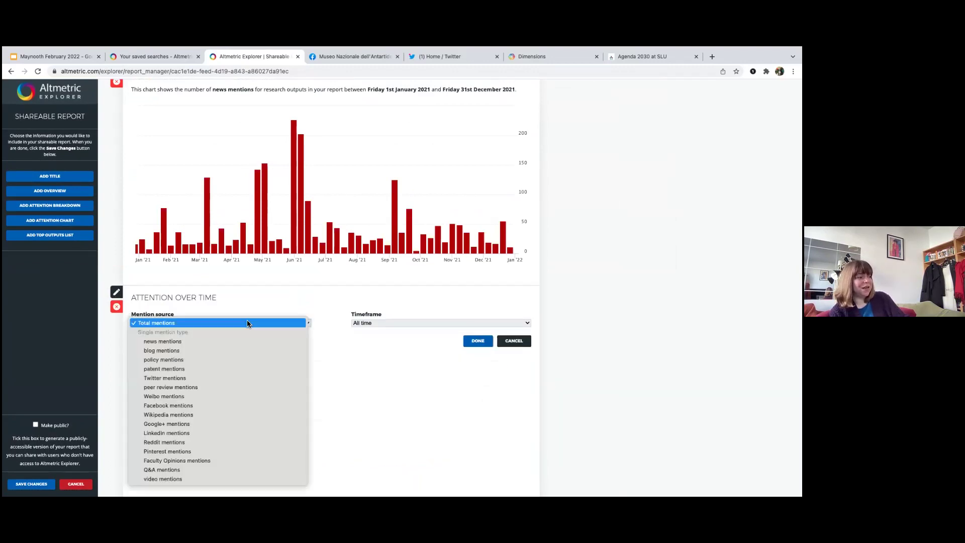
left_click(368, 322)
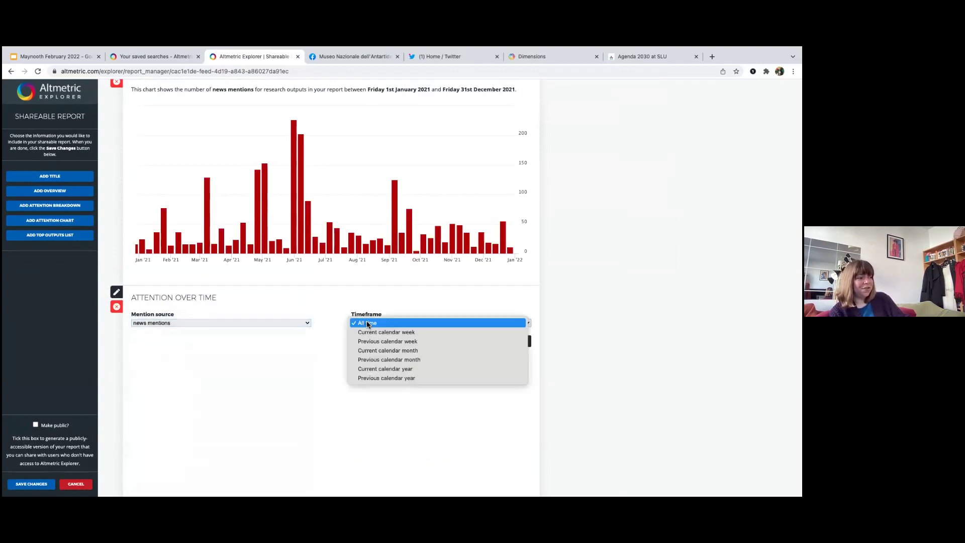
left_click(377, 368)
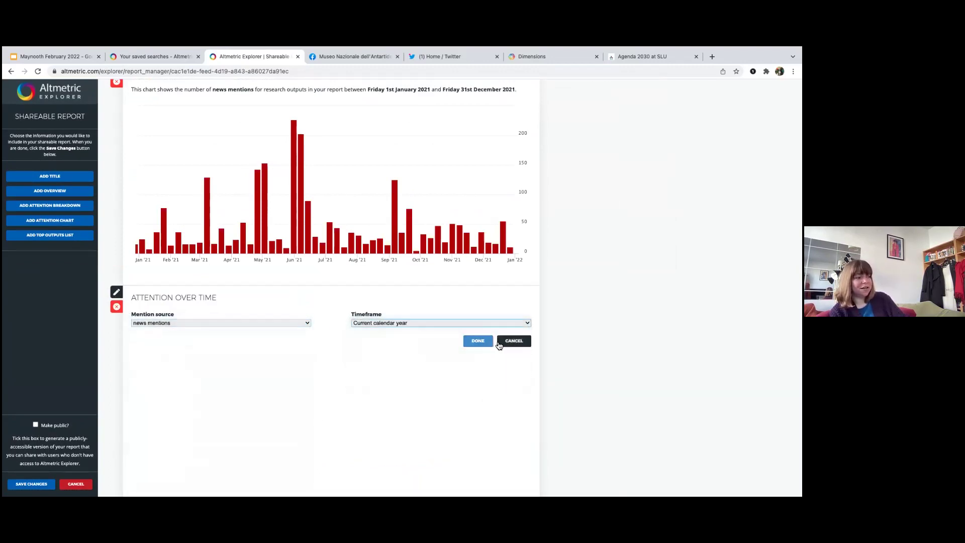
left_click(478, 342)
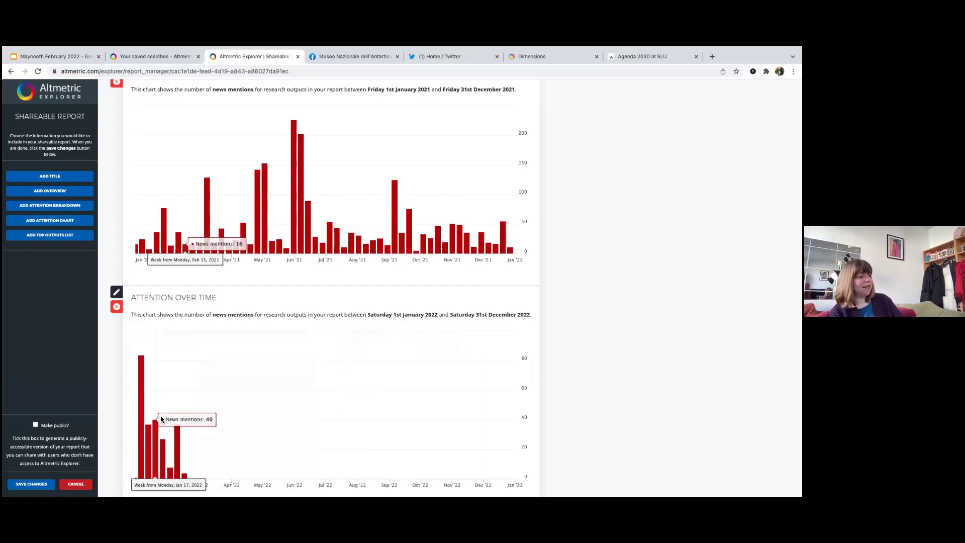
Make the report public and save the changes.
scroll(161, 416, "down", 1)
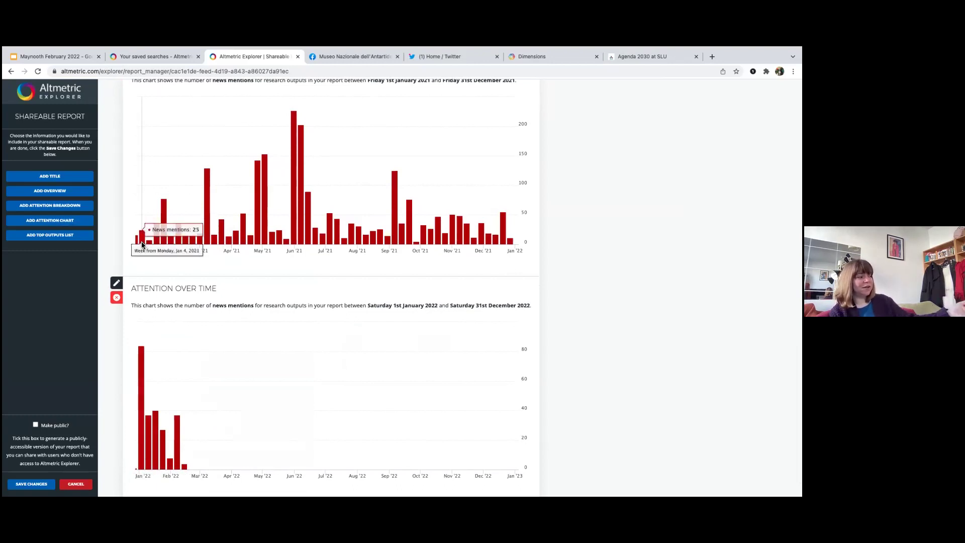
scroll(210, 292, "down", 5)
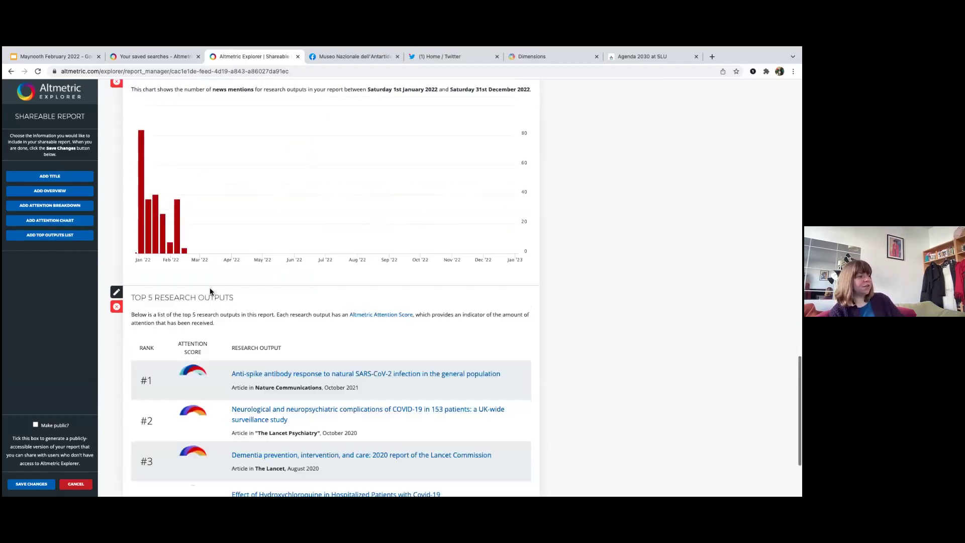
scroll(209, 291, "down", 2)
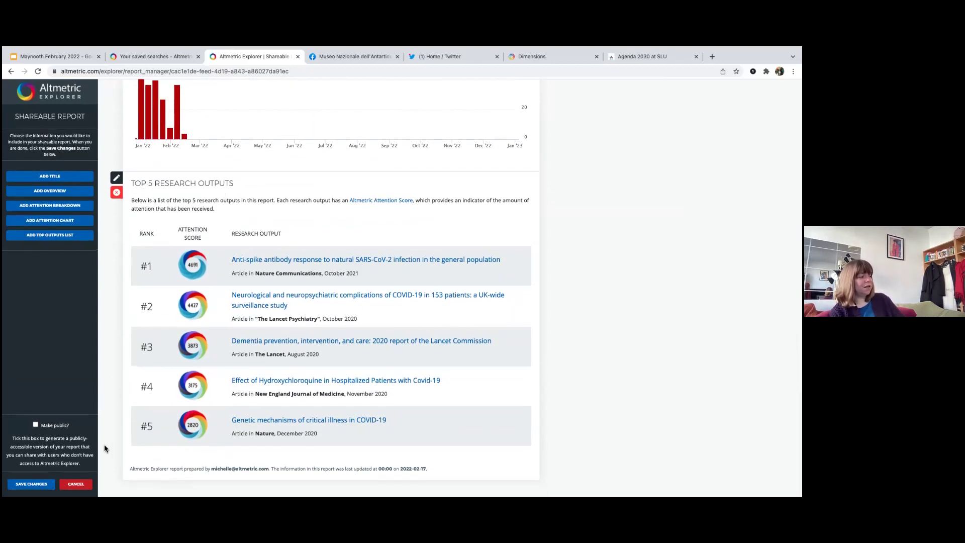
left_click(36, 425)
left_click(34, 483)
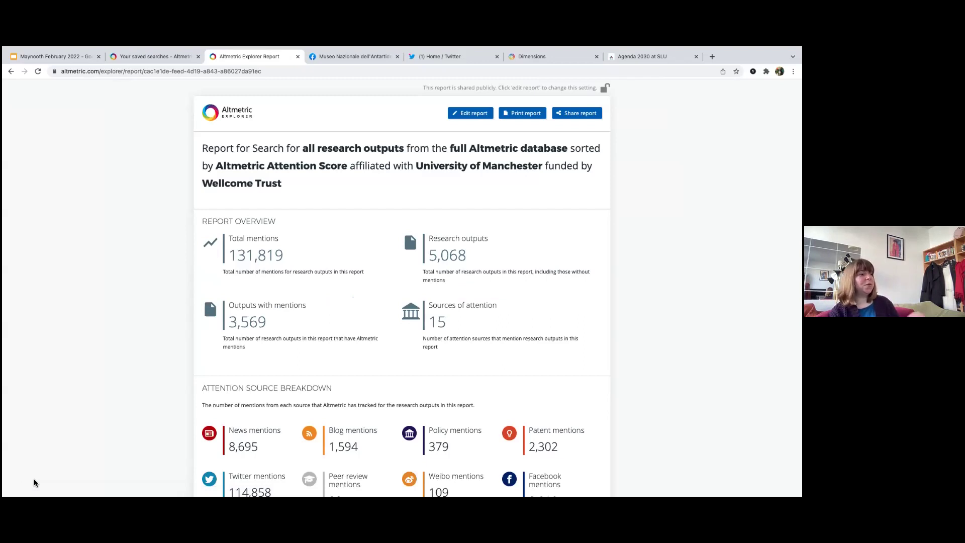
View the report's public link, then close the sharing popup.
left_click(576, 113)
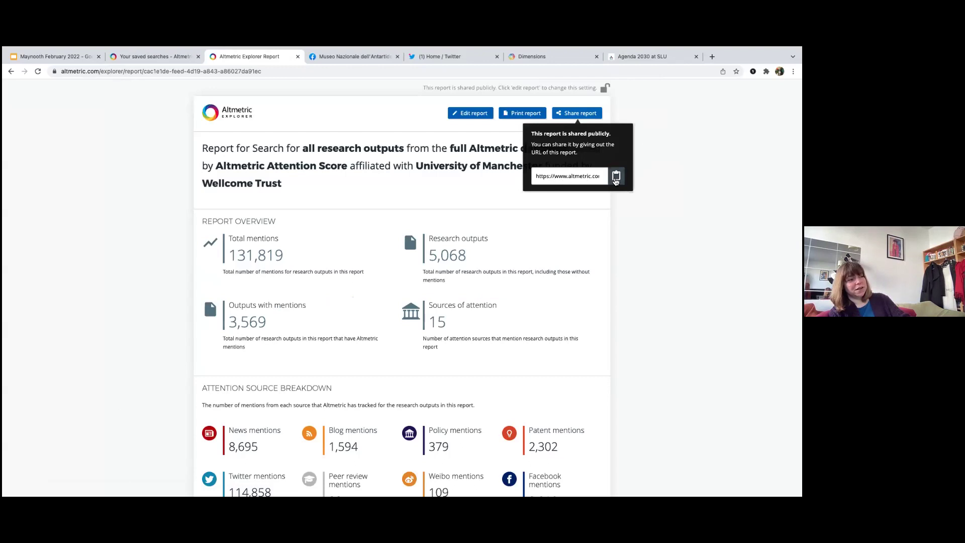
left_click(476, 143)
mouse_move(344, 51)
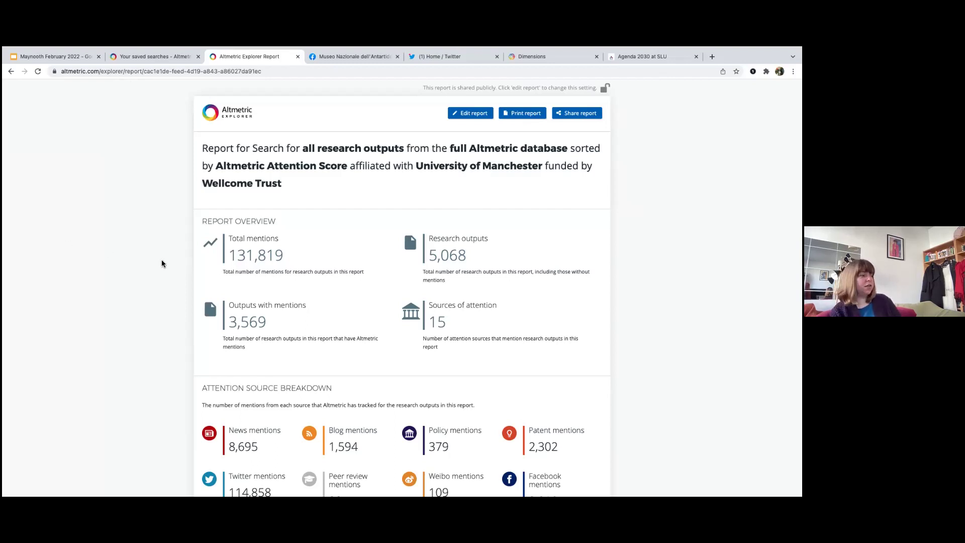
Browse the report and view the top-ranked Anti-spike antibody article, then close it.
scroll(172, 265, "down", 10)
scroll(172, 265, "down", 2)
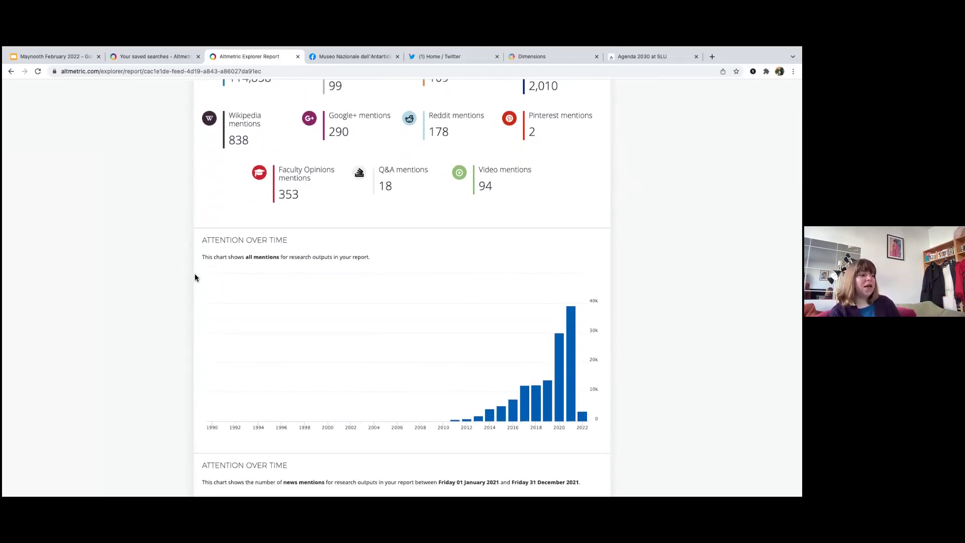
scroll(318, 332, "down", 1)
scroll(318, 333, "down", 3)
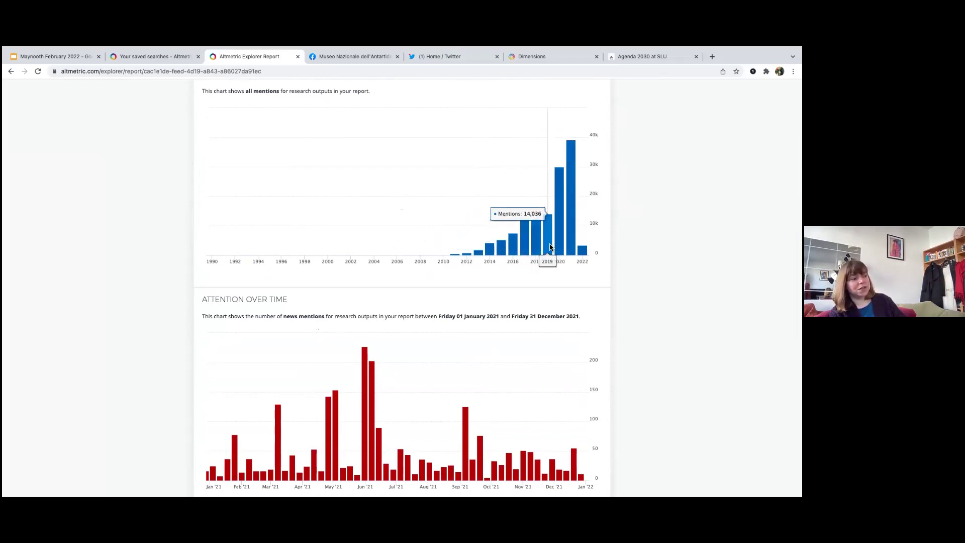
scroll(550, 247, "down", 3)
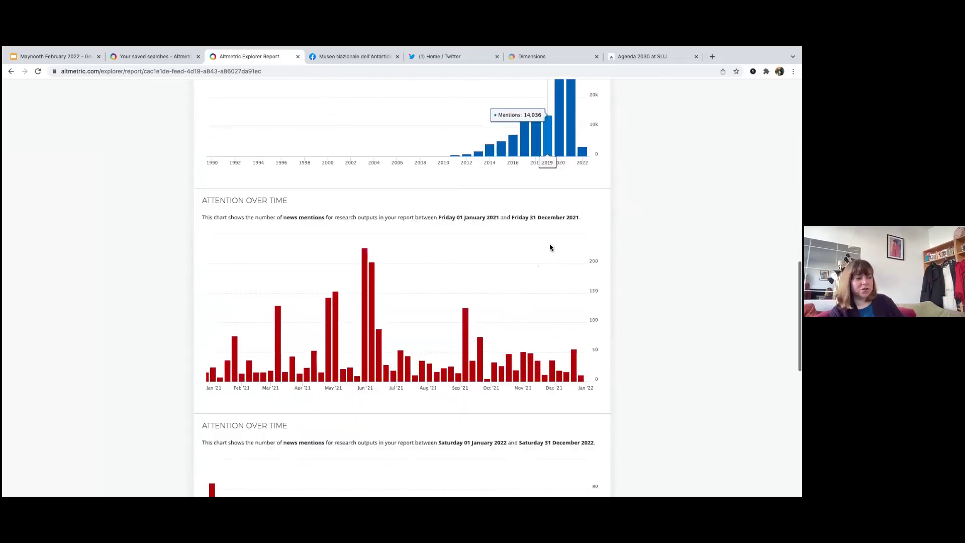
scroll(281, 350, "down", 4)
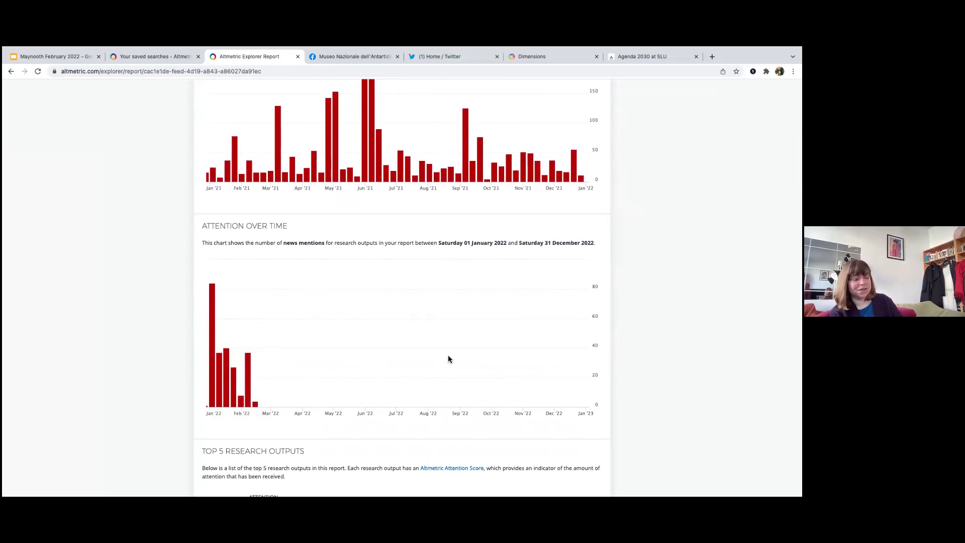
scroll(447, 357, "down", 6)
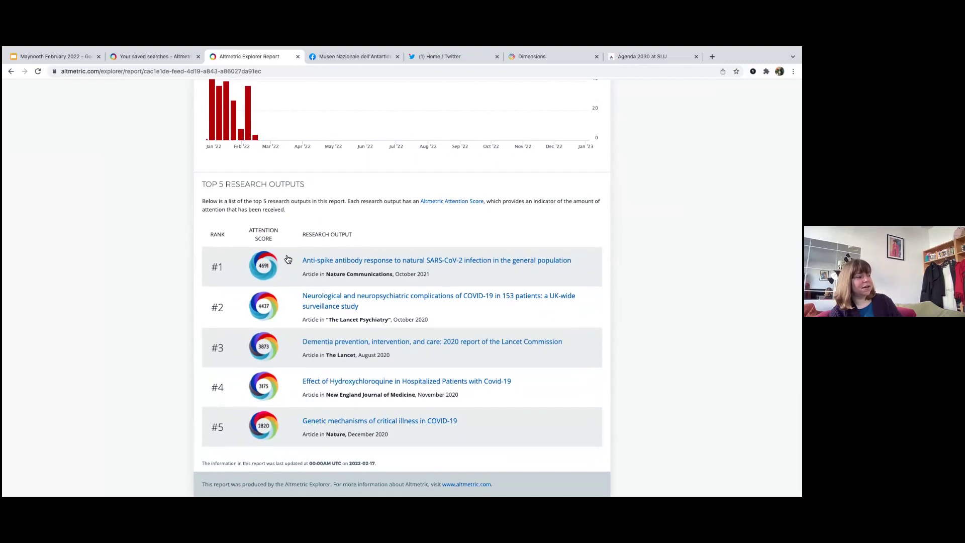
left_click(391, 265)
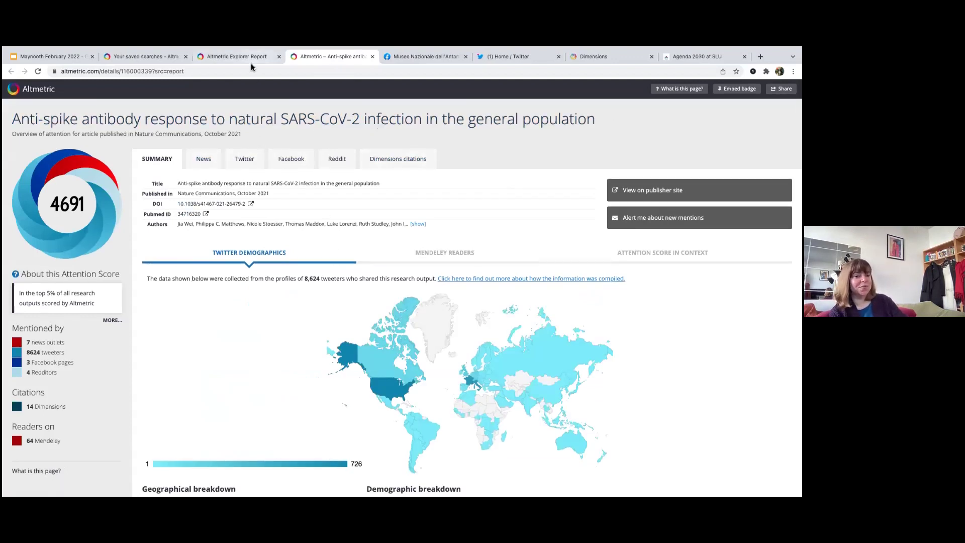
left_click(372, 57)
Open the shared report editor, close it, and return to the saved searches list.
scroll(386, 171, "up", 15)
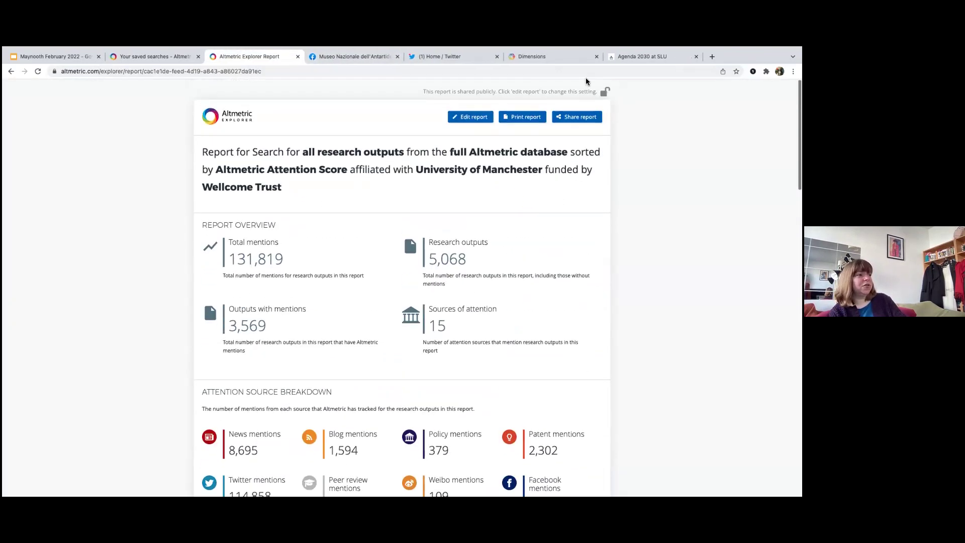
left_click(468, 113)
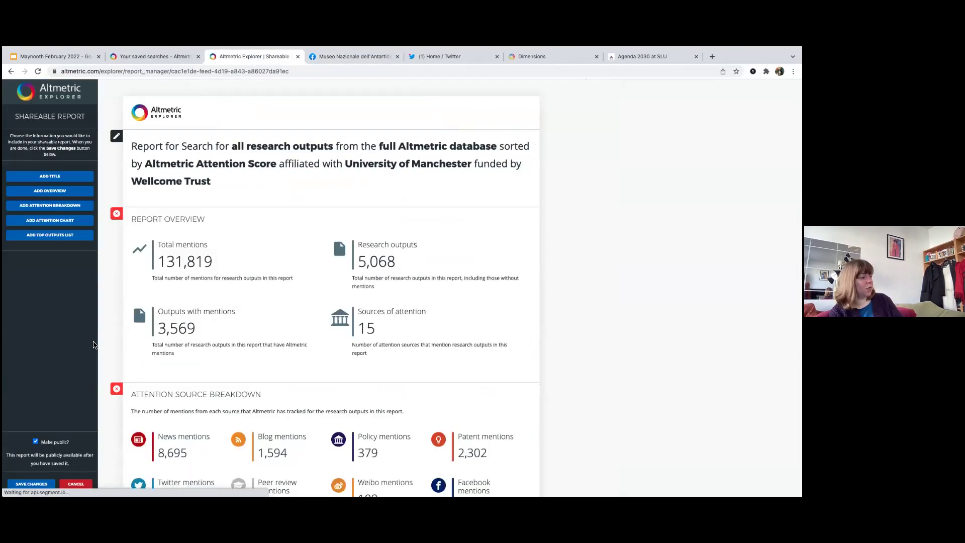
left_click(297, 57)
left_click(165, 58)
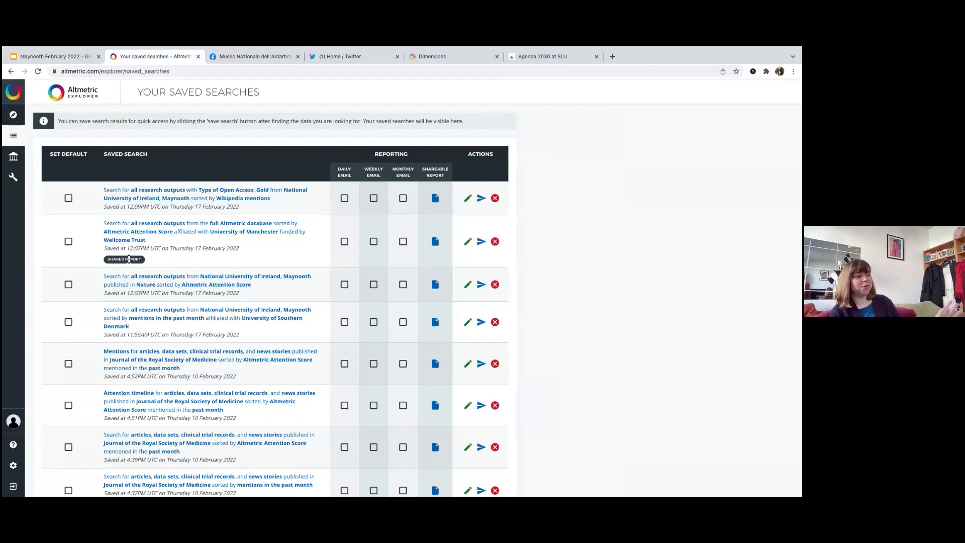
On the Agenda 2030 at SLU site, open the SDG 6 Clean water and sanitation page.
left_click(541, 59)
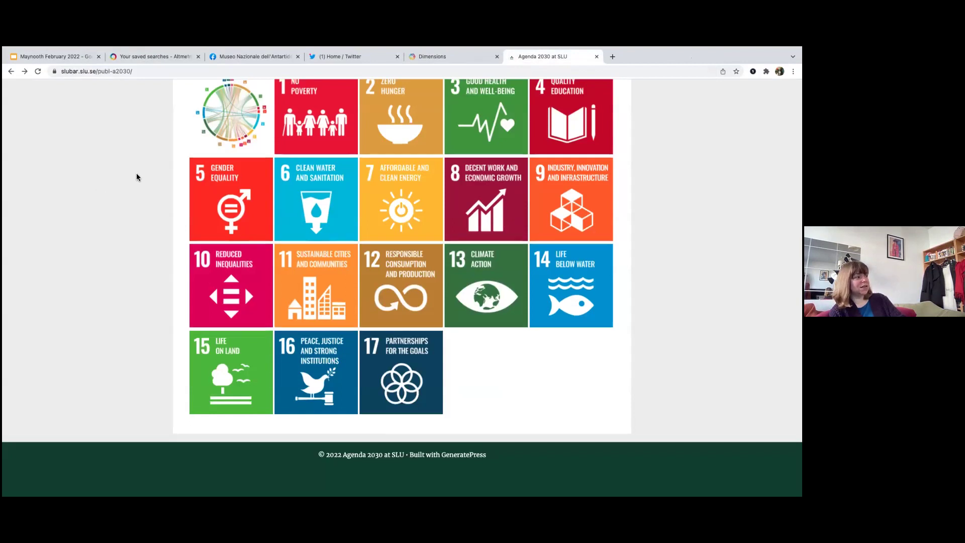
scroll(120, 181, "up", 3)
scroll(111, 185, "down", 2)
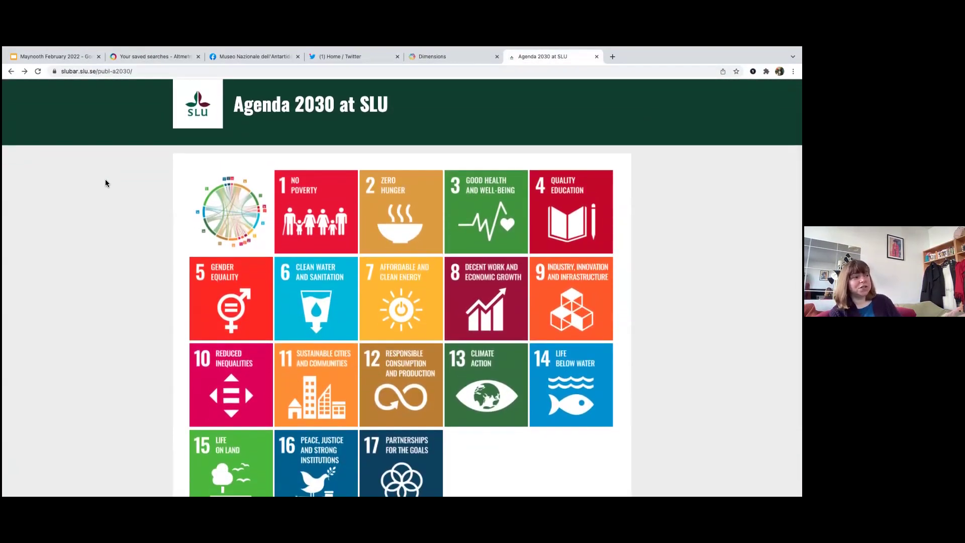
scroll(106, 184, "down", 1)
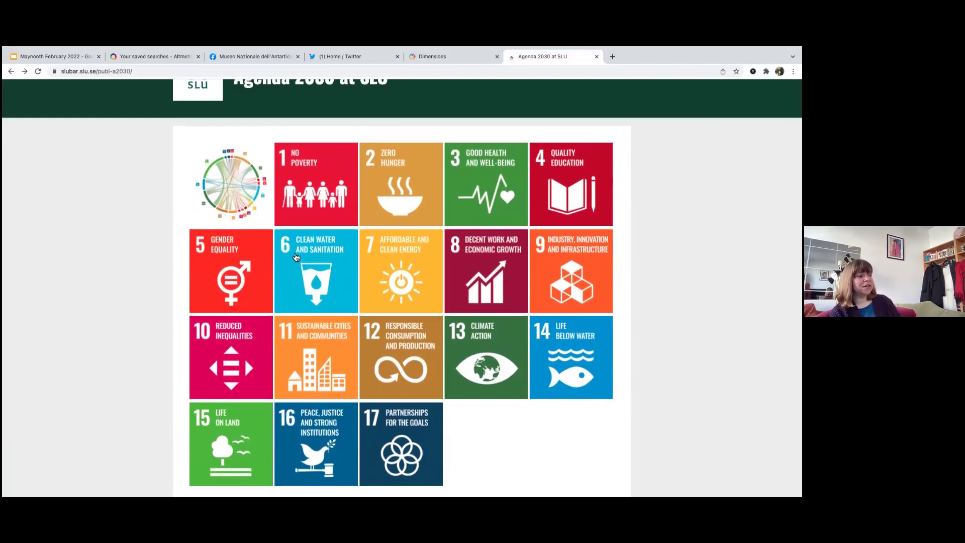
left_click(315, 256)
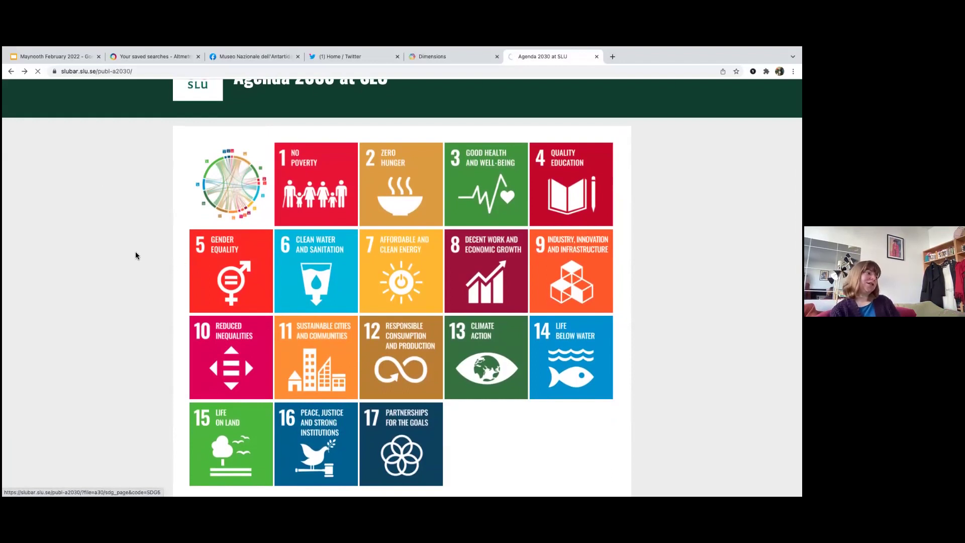
Follow the page's 'Altmetric report' link for SDG6 publications.
scroll(159, 263, "down", 3)
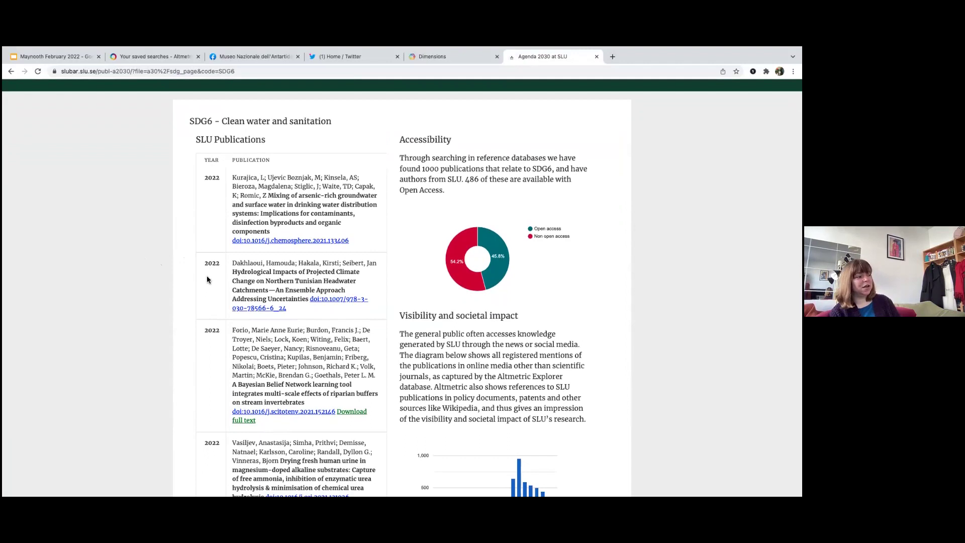
scroll(197, 285, "down", 4)
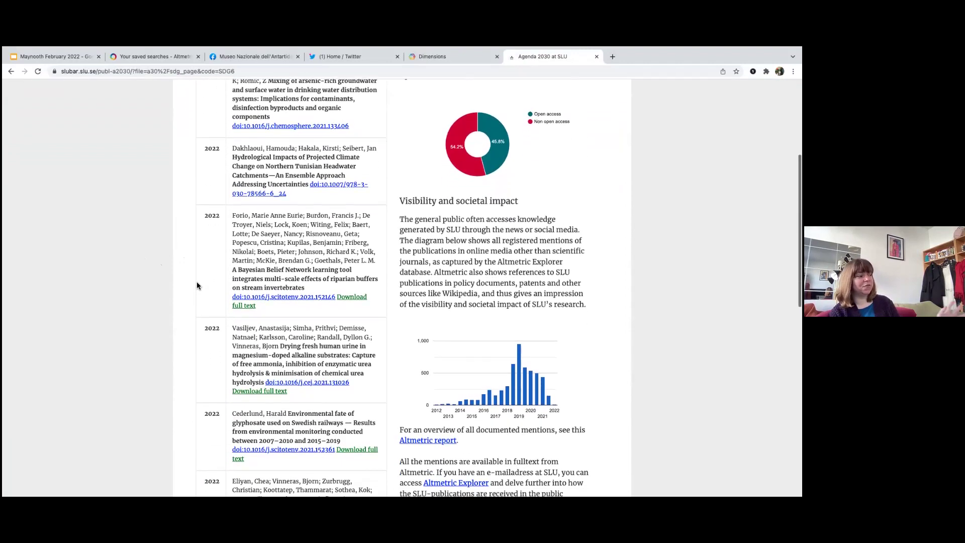
scroll(197, 285, "down", 5)
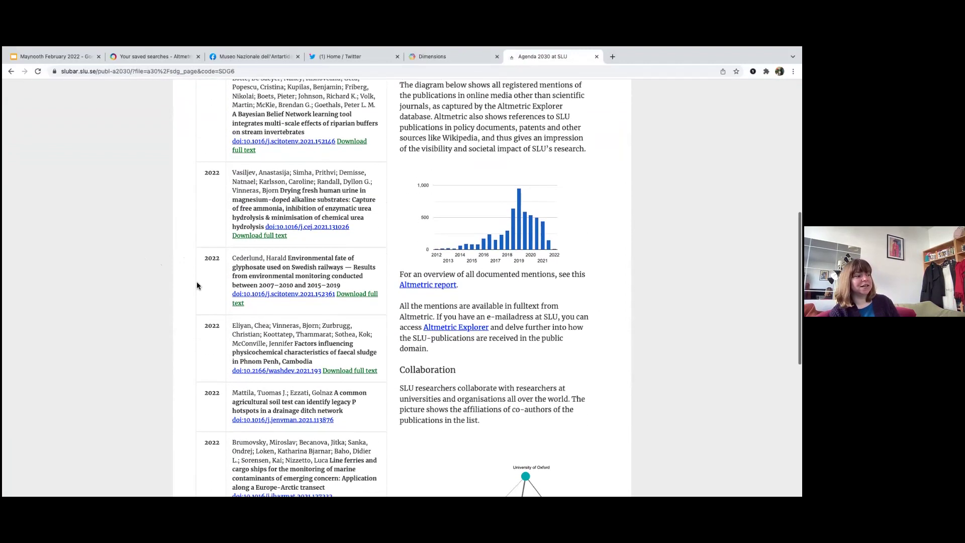
left_click(423, 286)
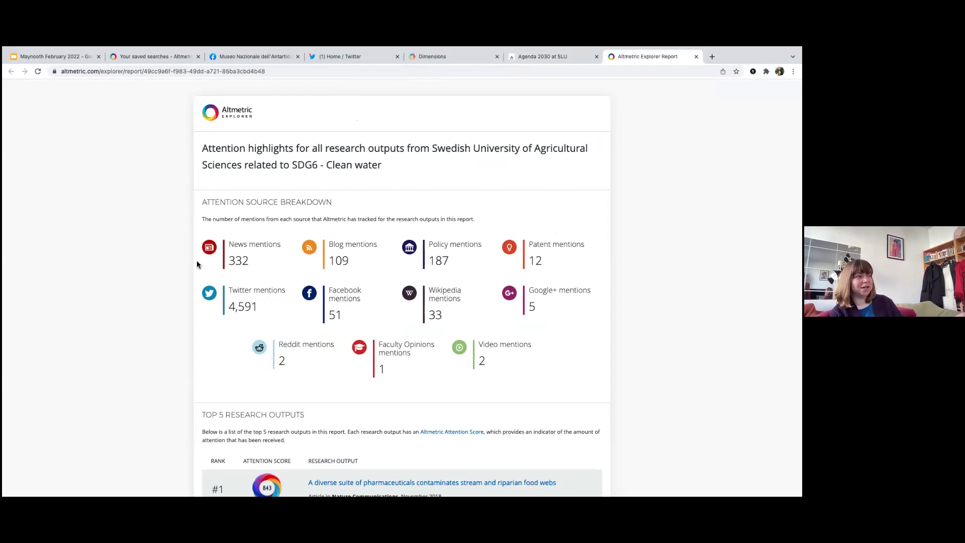
Scroll through the SDG6 attention report down to its mentions-over-time chart.
scroll(156, 256, "down", 3)
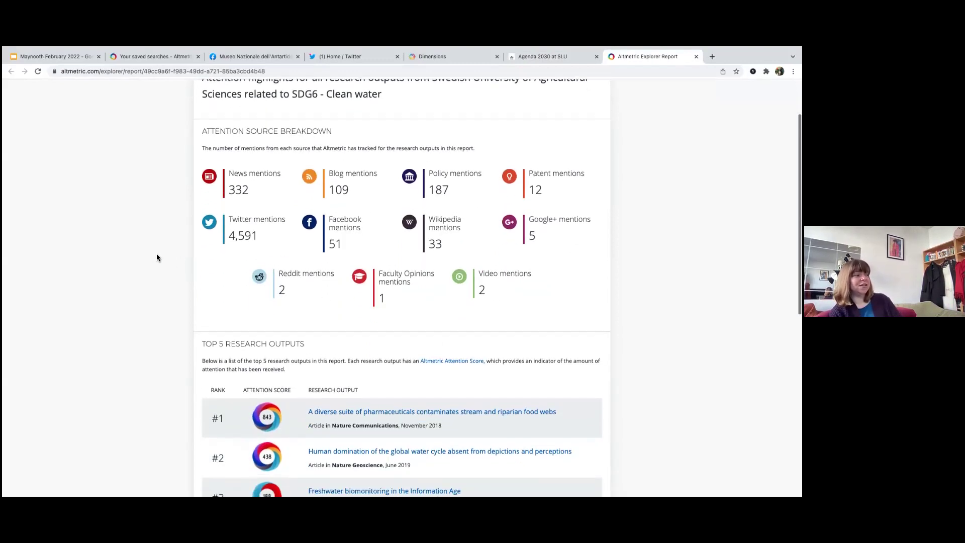
scroll(245, 258, "down", 7)
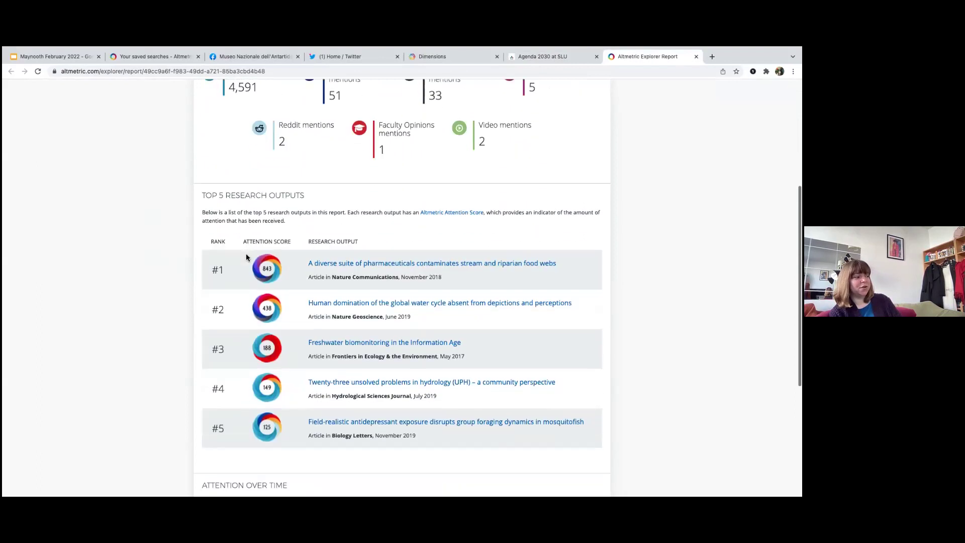
scroll(252, 281, "down", 1)
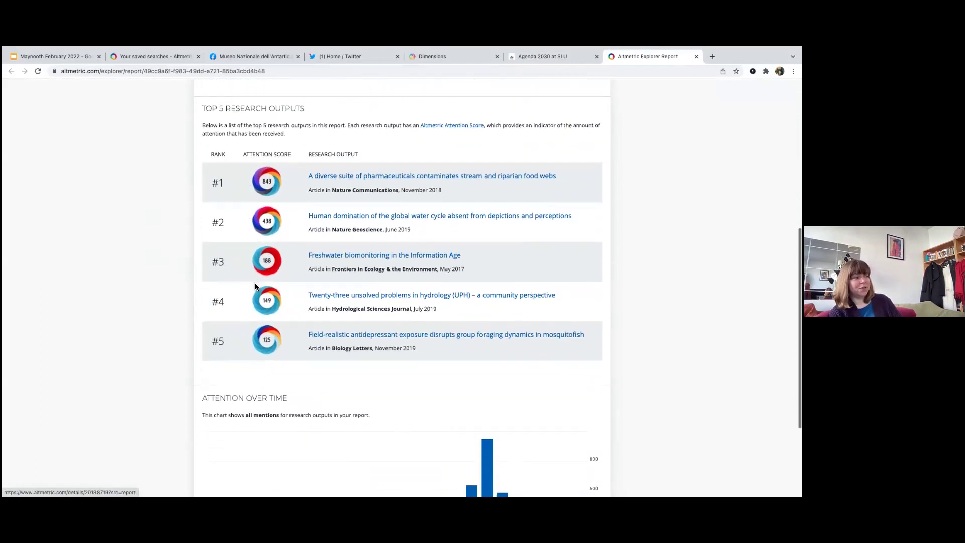
scroll(182, 252, "down", 5)
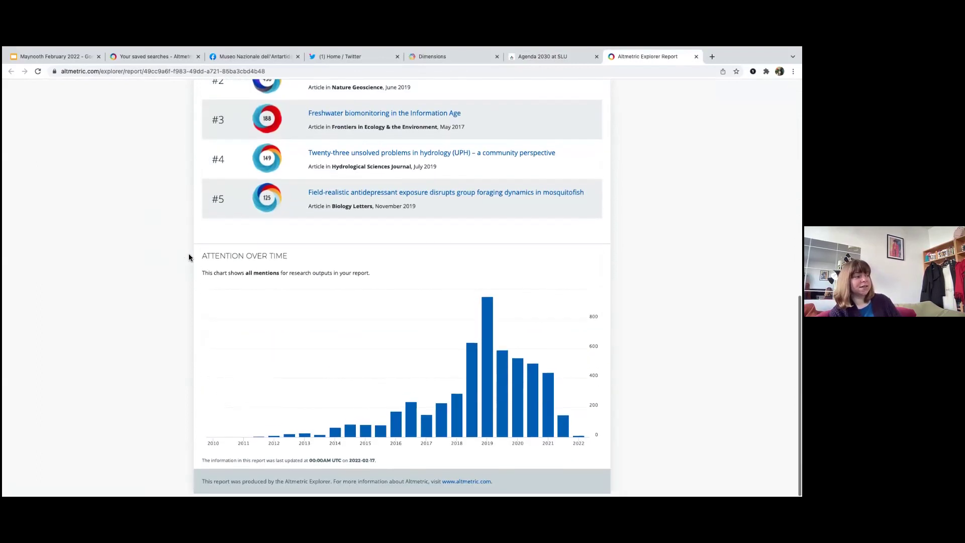
mouse_move(489, 426)
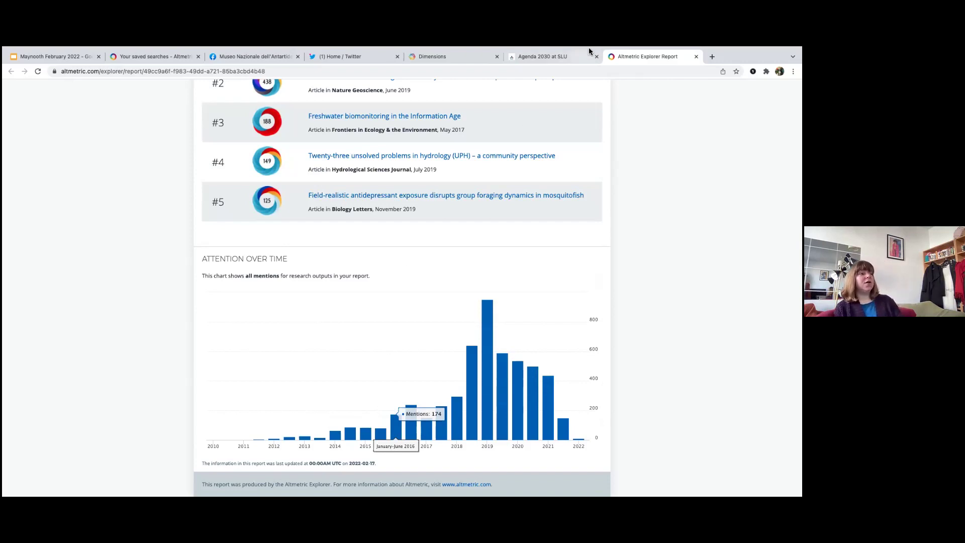
Go back through the SLU SDG6 page to the saved searches list.
left_click(530, 59)
scroll(382, 203, "up", 7)
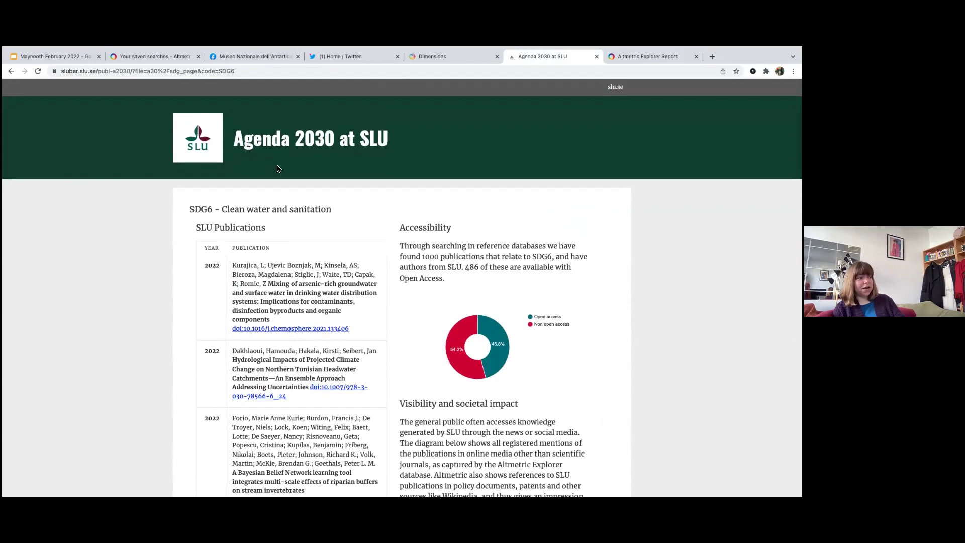
left_click(164, 58)
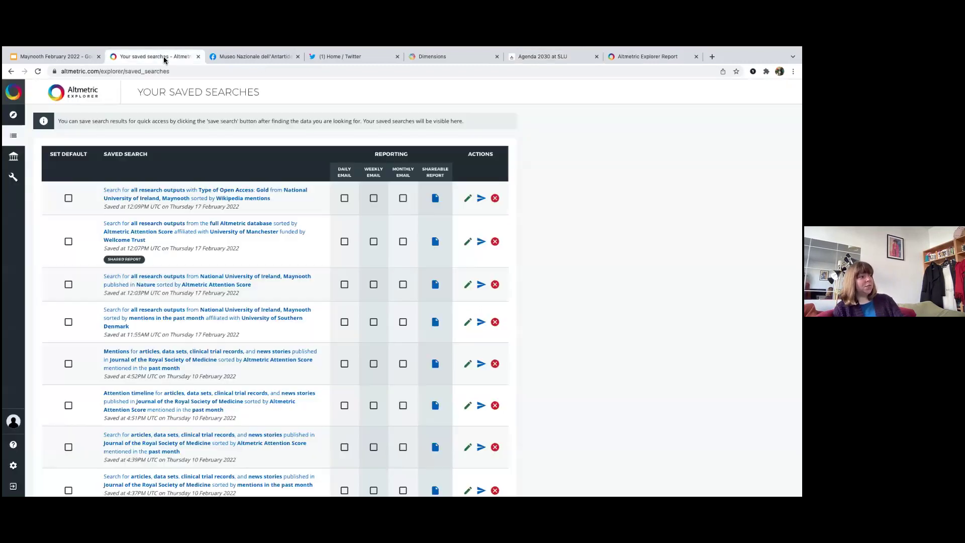
Open Explore highlights and the Advanced search panel, then cancel Add Scholarly Identifiers.
left_click(13, 115)
left_click(385, 93)
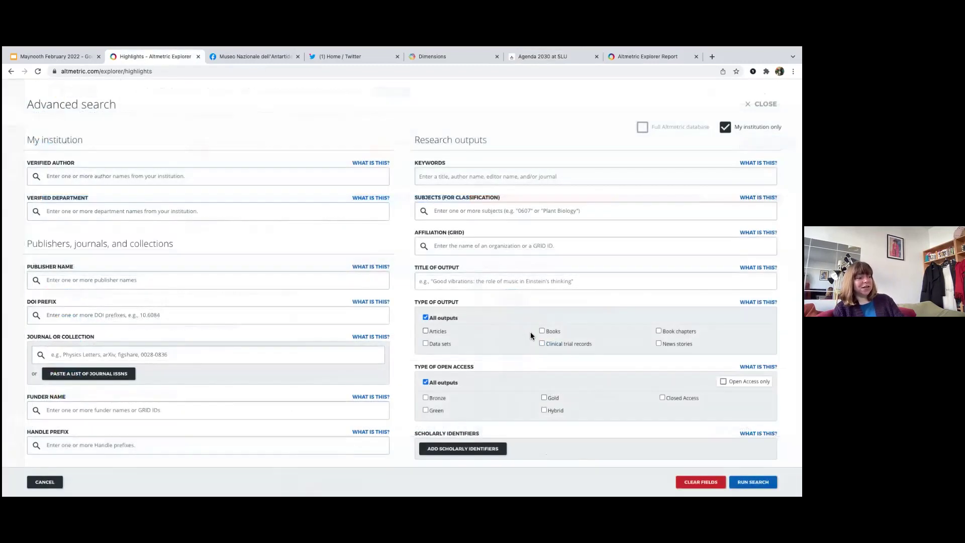
scroll(533, 332, "down", 5)
left_click(460, 243)
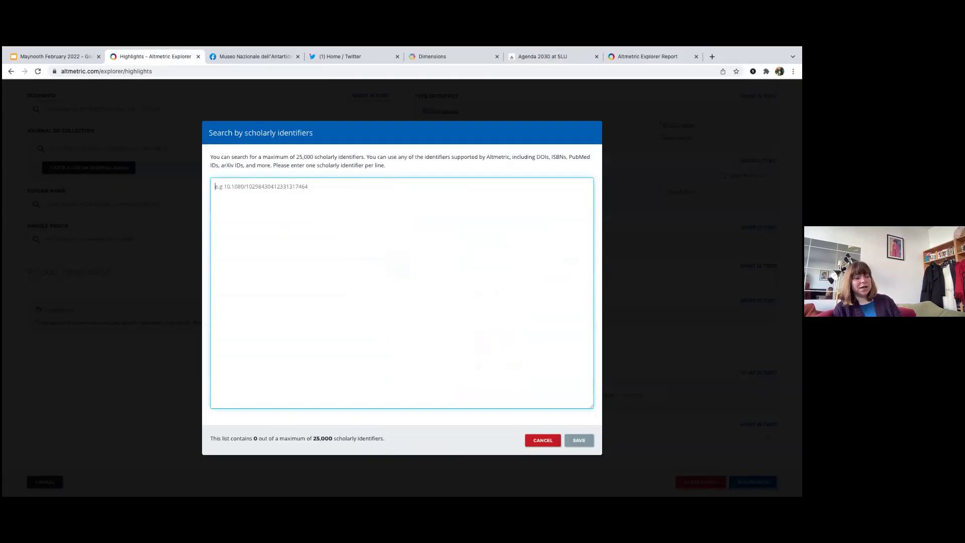
left_click(549, 443)
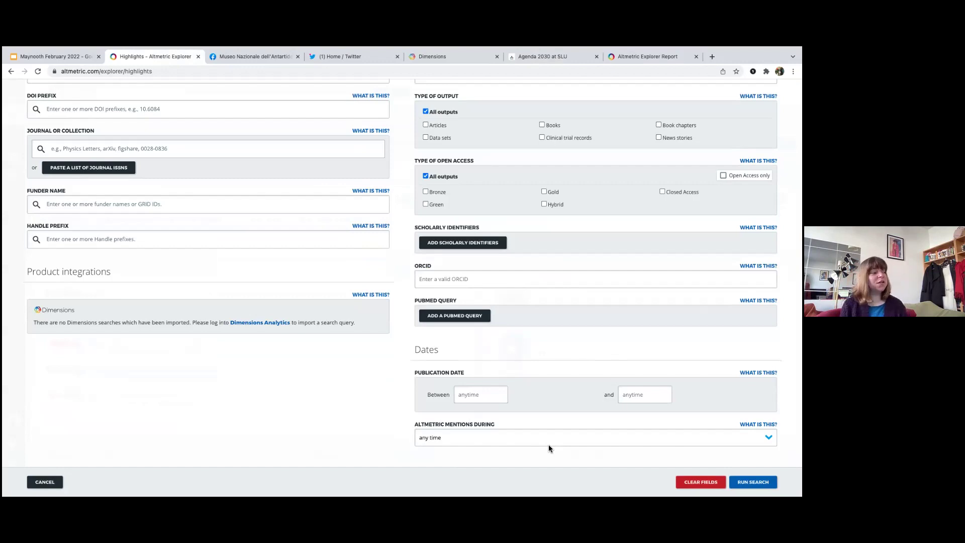
Try '1' in the Subjects filter, dismiss the suggestions, and close Advanced search.
scroll(403, 371, "up", 2)
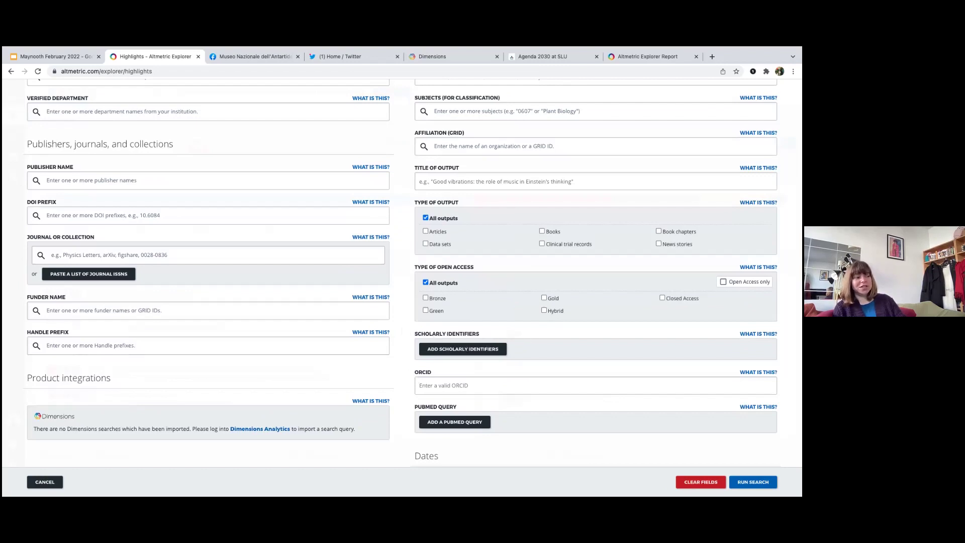
scroll(521, 285, "up", 1)
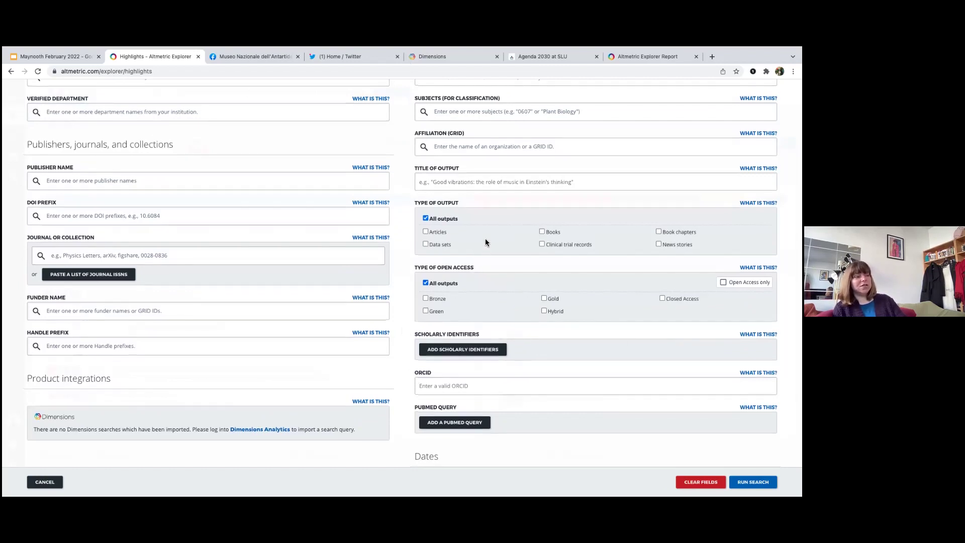
scroll(487, 211, "up", 3)
scroll(523, 301, "down", 4)
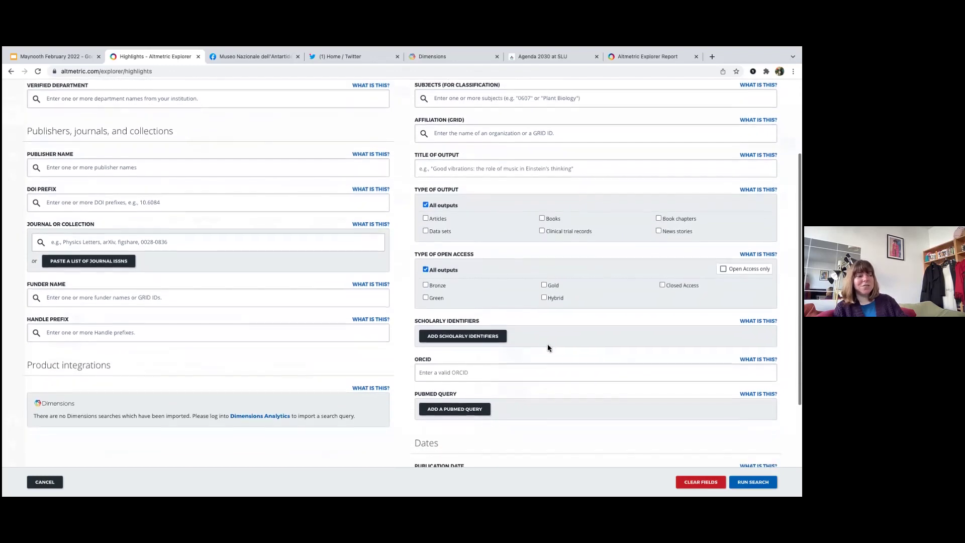
scroll(548, 347, "up", 3)
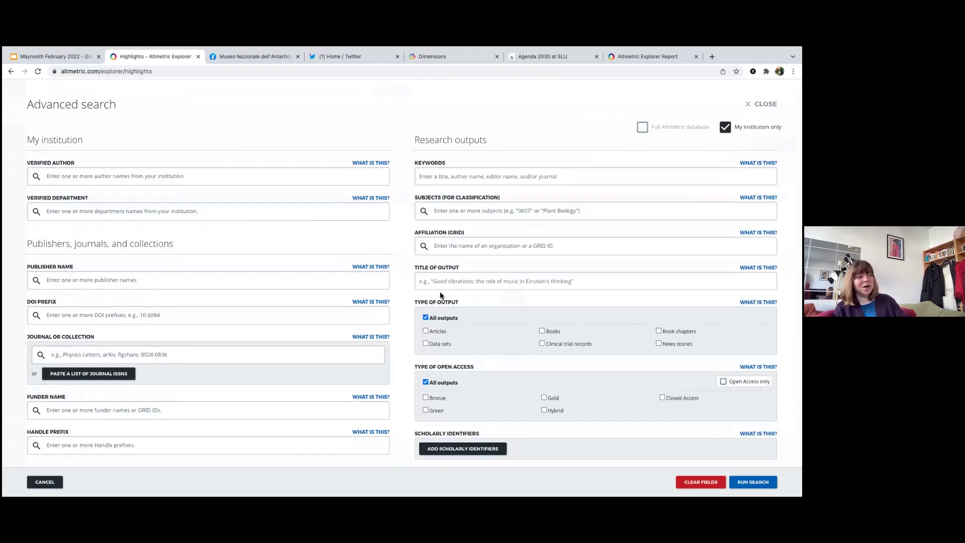
left_click(434, 209)
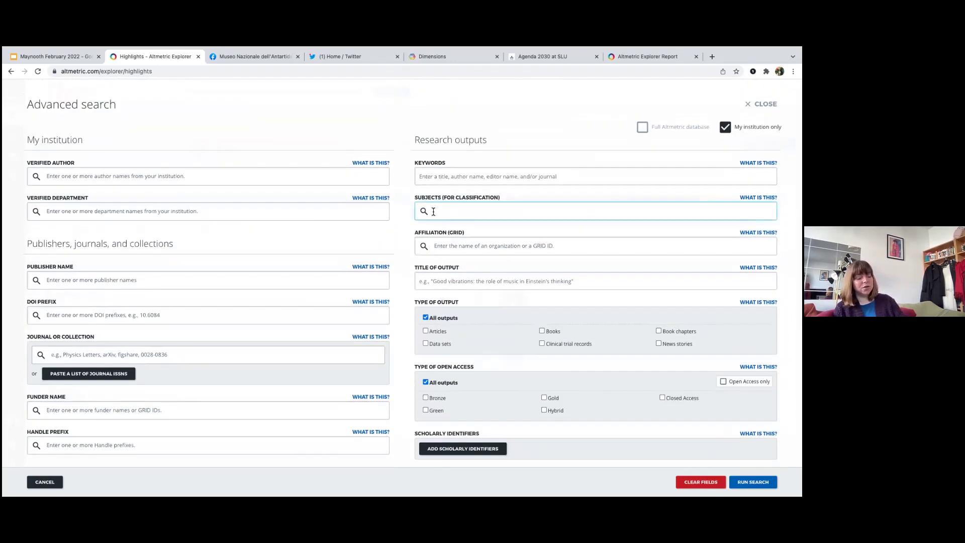
type("1")
scroll(450, 299, "down", 2)
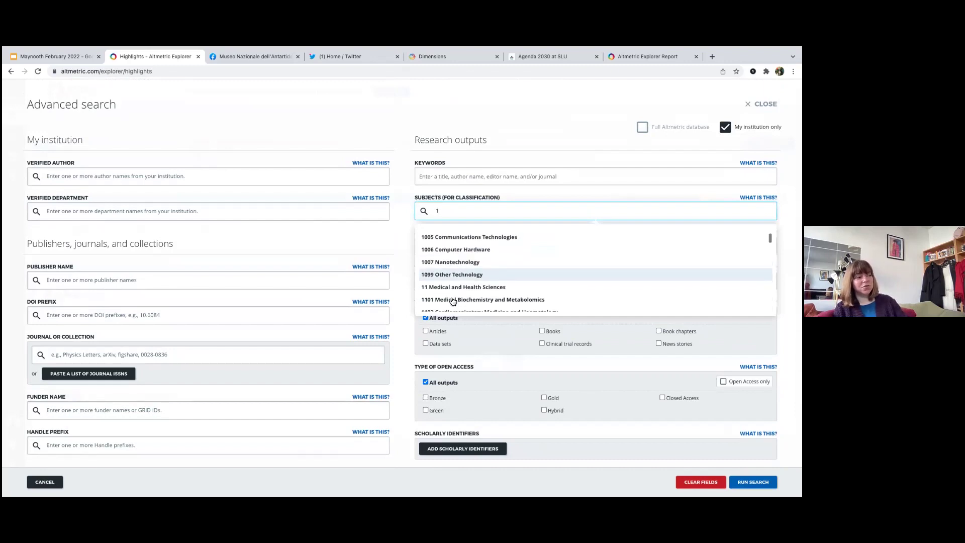
scroll(452, 301, "down", 6)
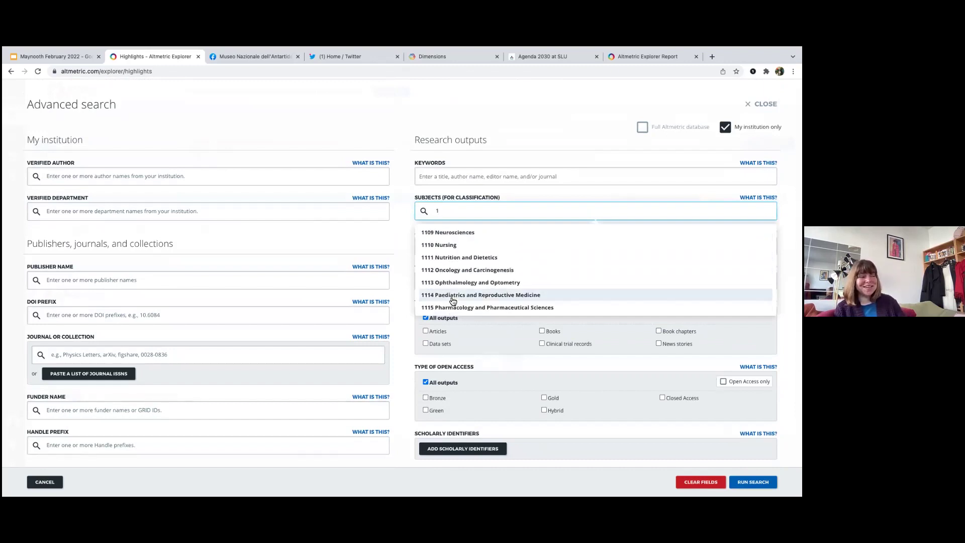
left_click(402, 250)
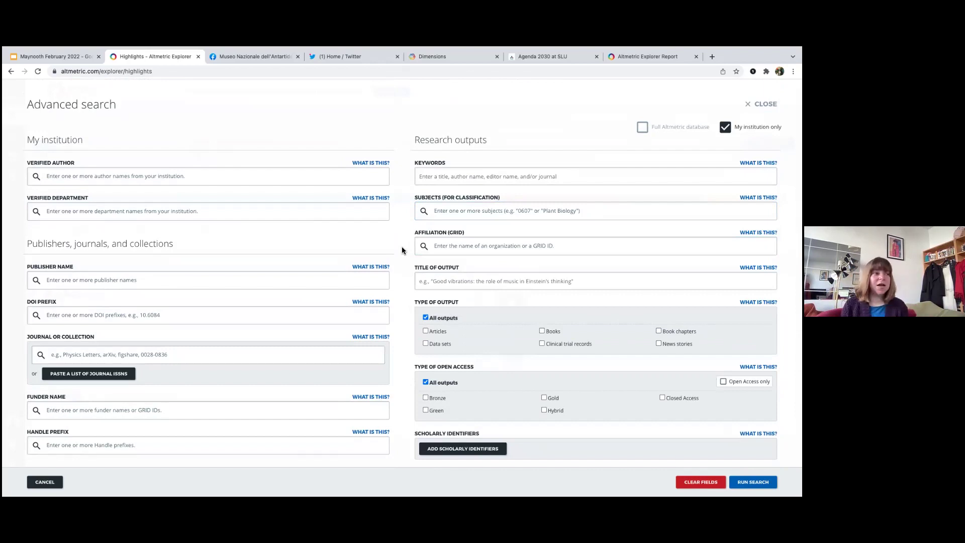
left_click(760, 104)
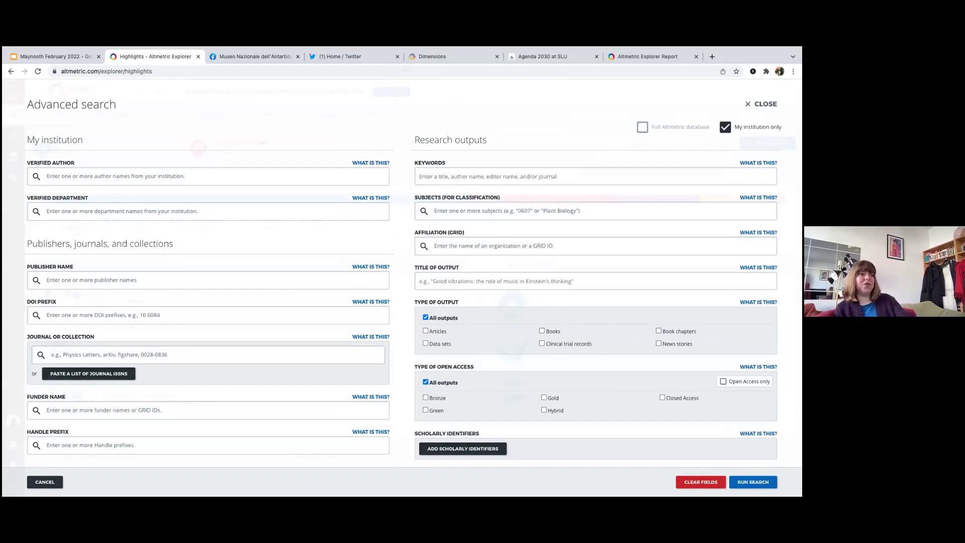